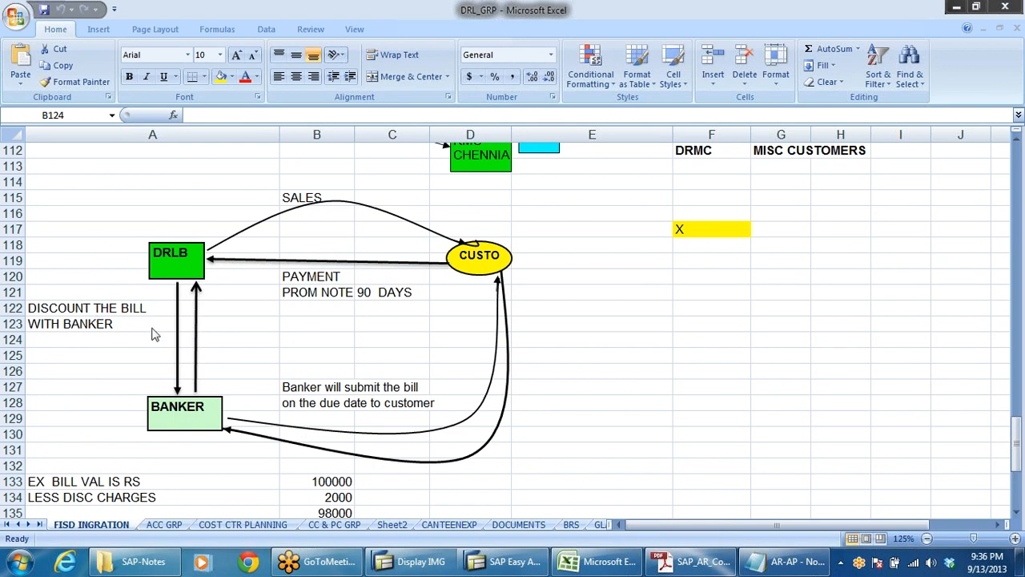
Step: Examine the bill discounting diagram, the example bill value with its discount charges, and the tax entries below it
click(278, 368)
scroll(277, 370, down, 2)
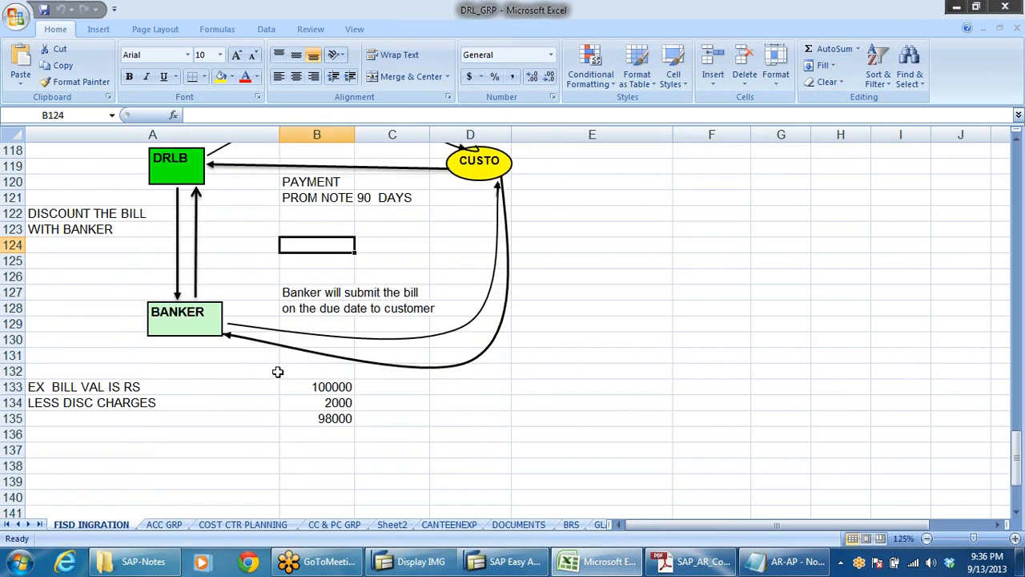
click(330, 421)
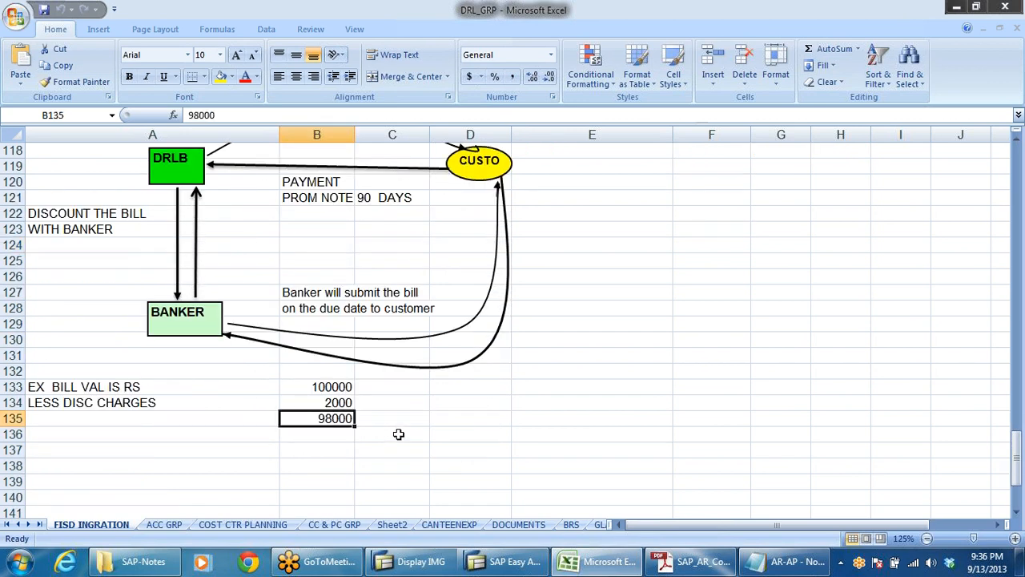
scroll(417, 430, down, 3)
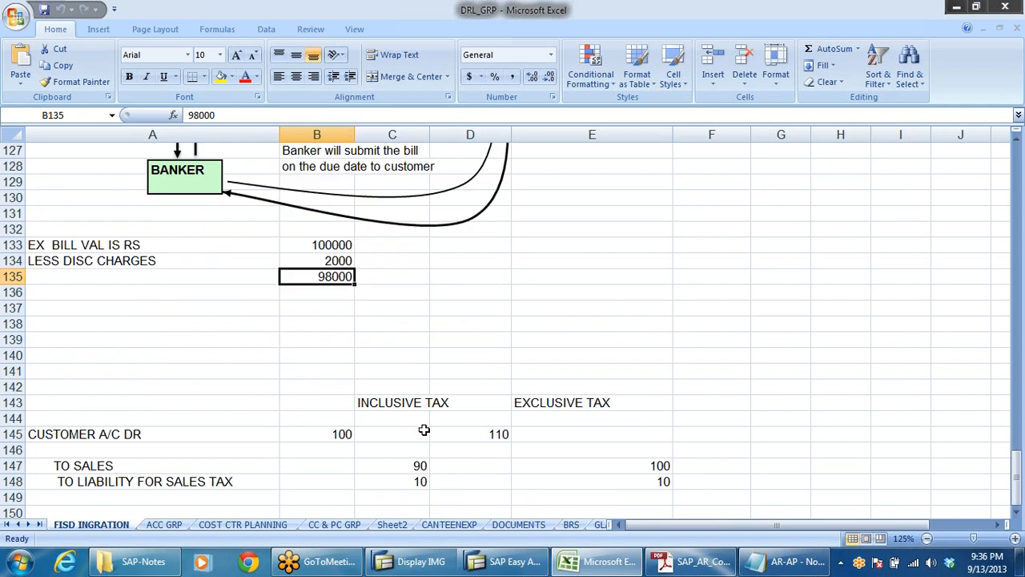
scroll(425, 430, down, 1)
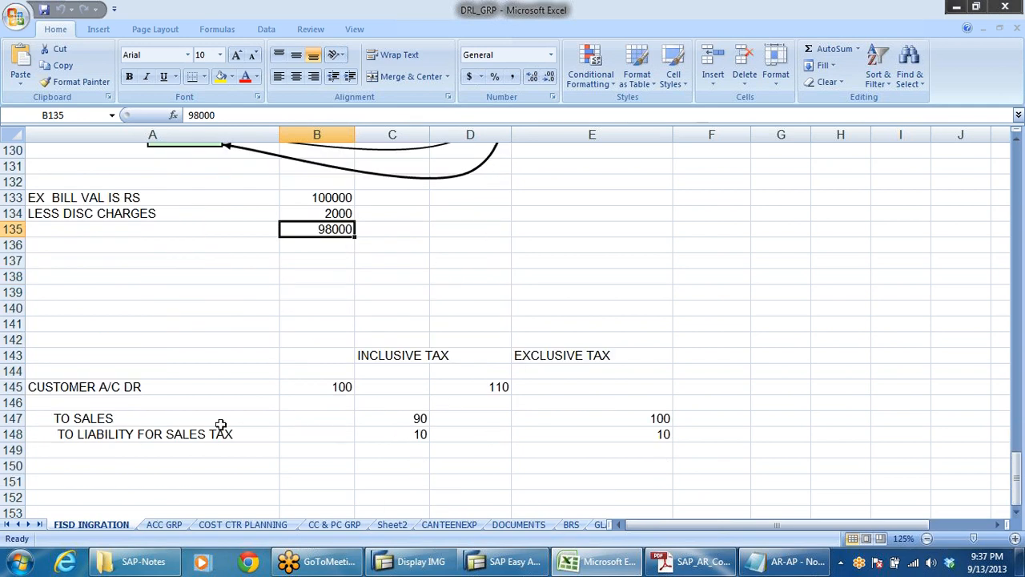
scroll(300, 358, up, 1)
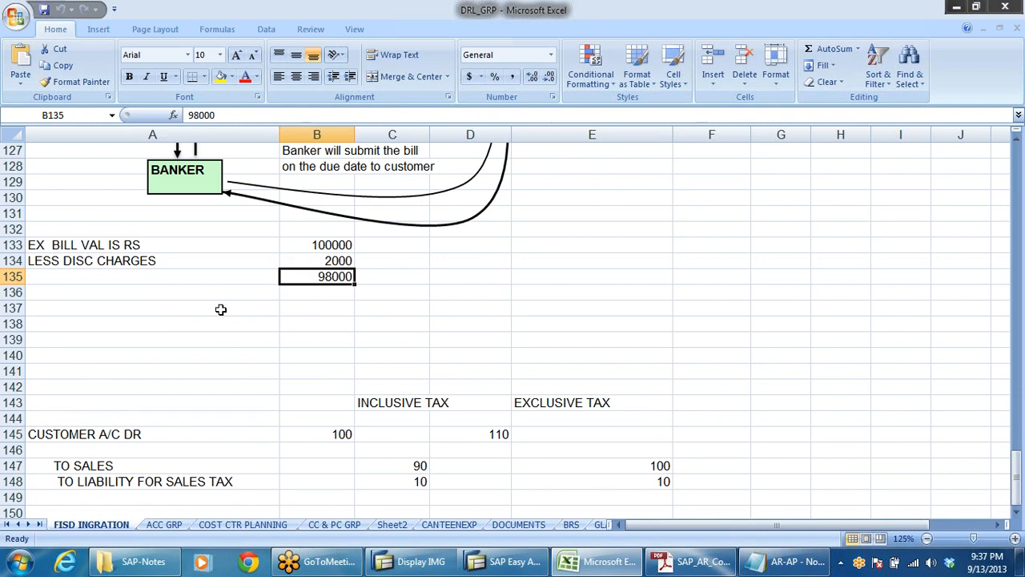
click(339, 266)
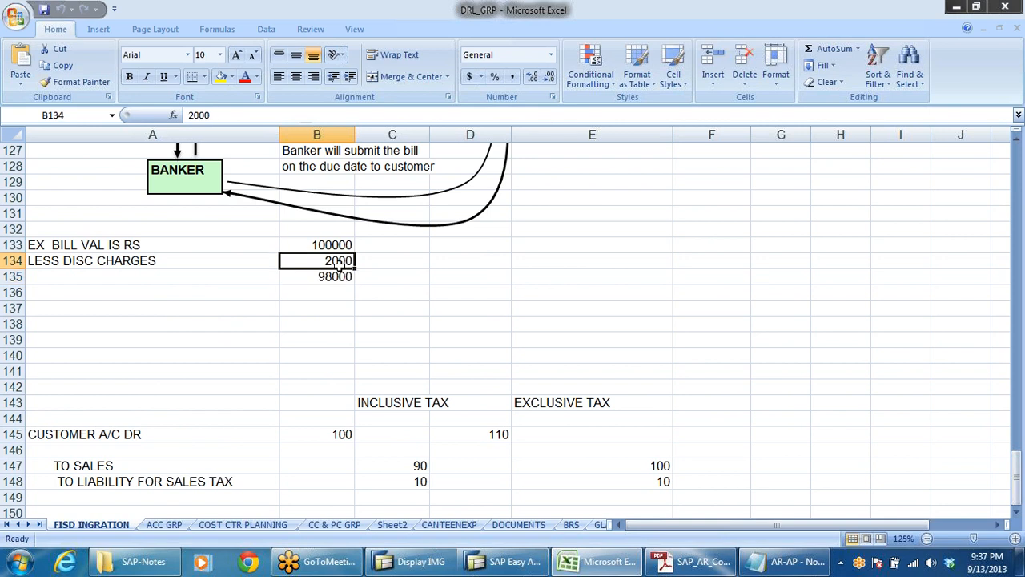
scroll(499, 335, down, 3)
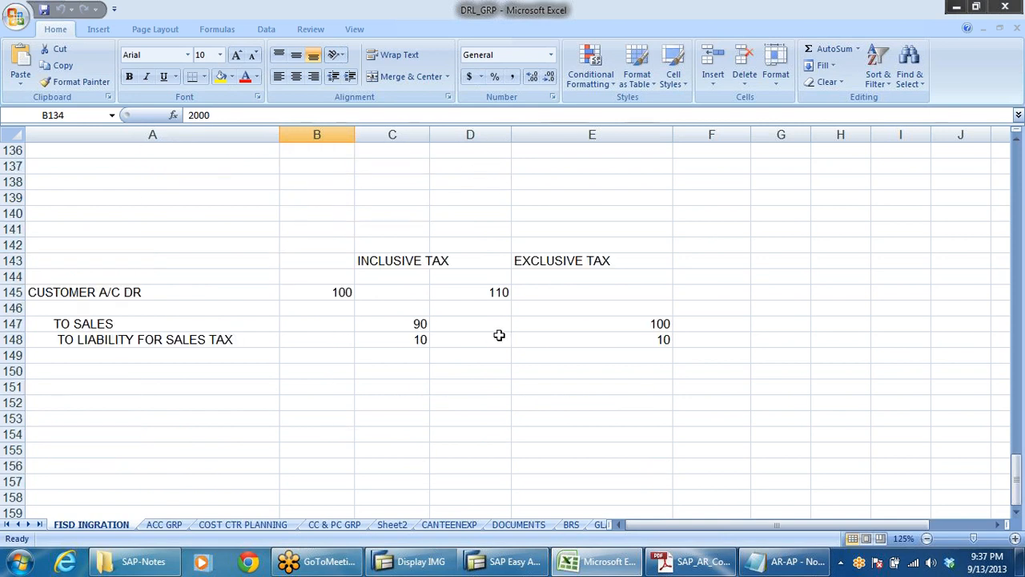
scroll(499, 335, up, 6)
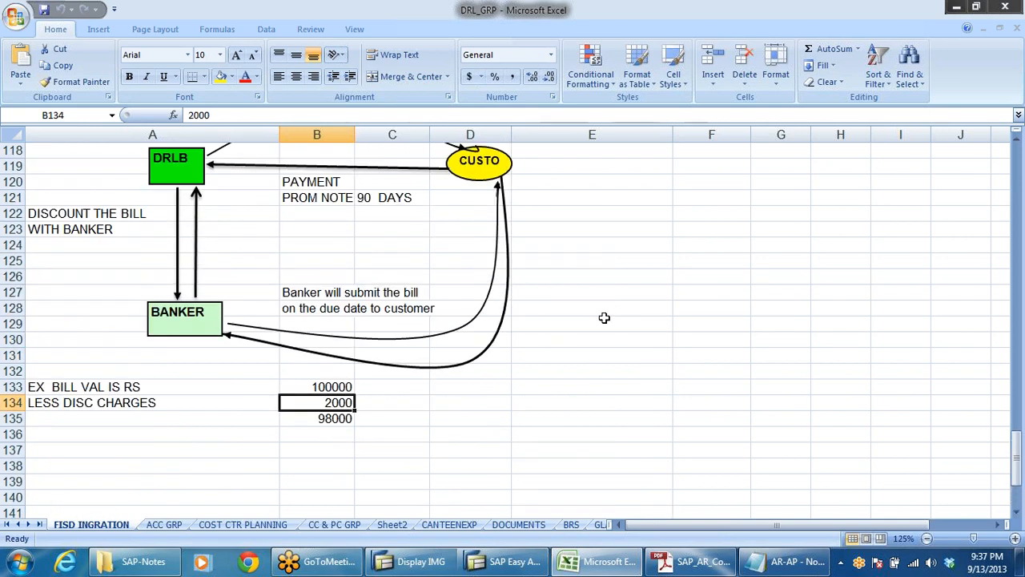
scroll(605, 320, up, 3)
scroll(624, 324, down, 4)
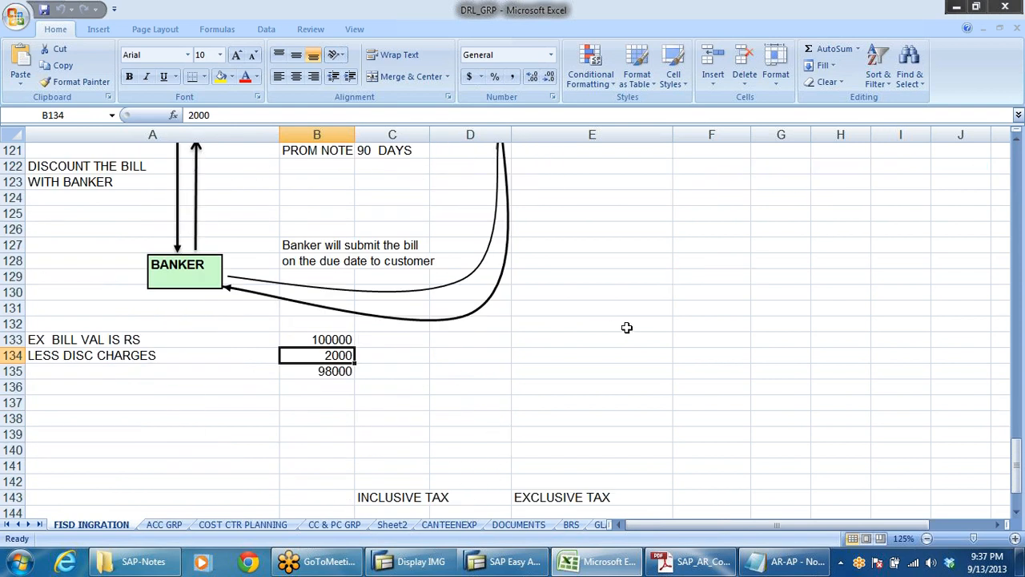
scroll(628, 324, down, 1)
click(630, 325)
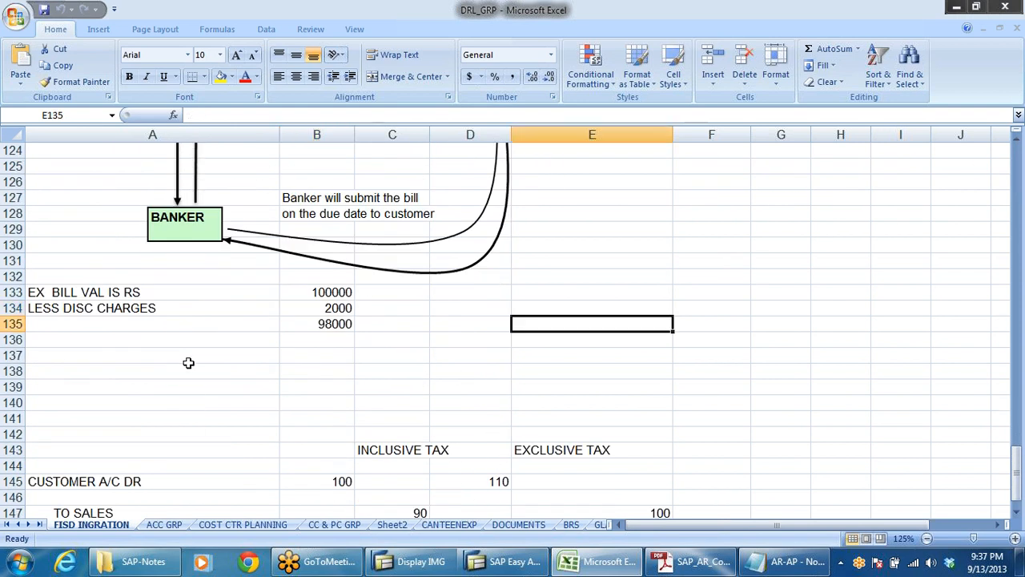
Step: Enter the heading "Accounting entry" in cell A136, below the bill value calculation
click(53, 345)
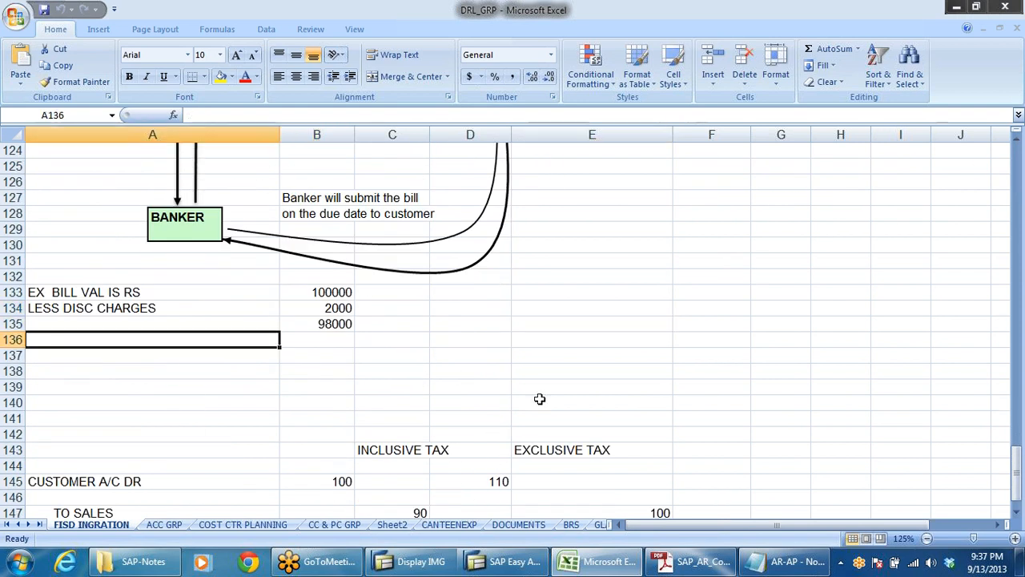
text(Ac)
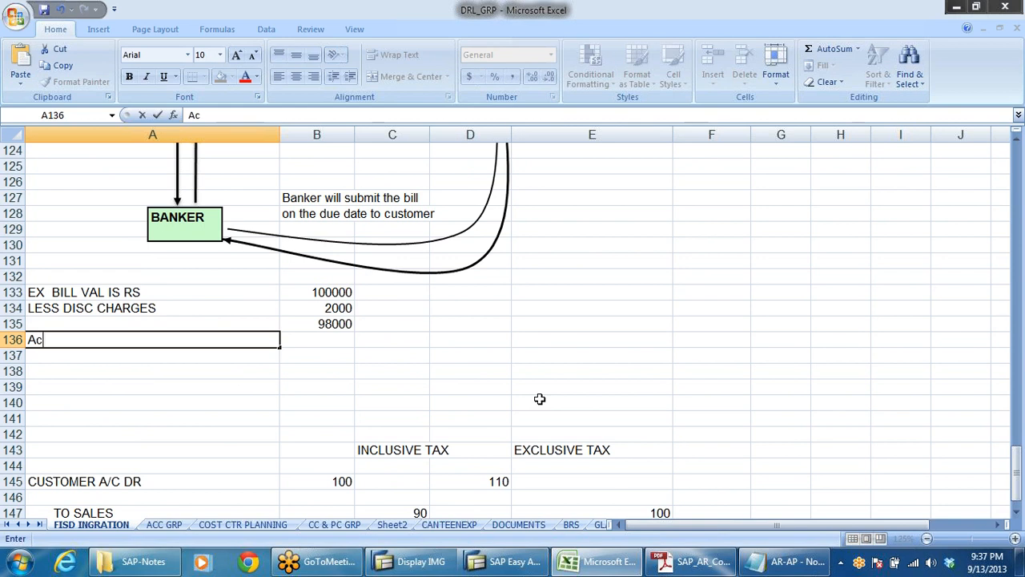
text(counting )
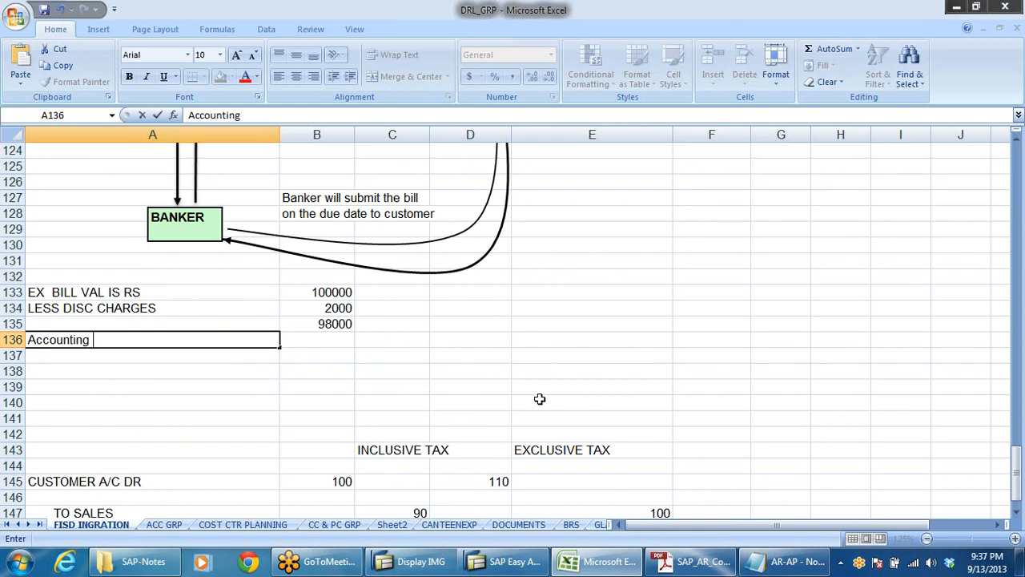
text(entry)
Step: Add the debit line "Bank a/c Dr" in A138 with the amount 98000 in B138
click(72, 370)
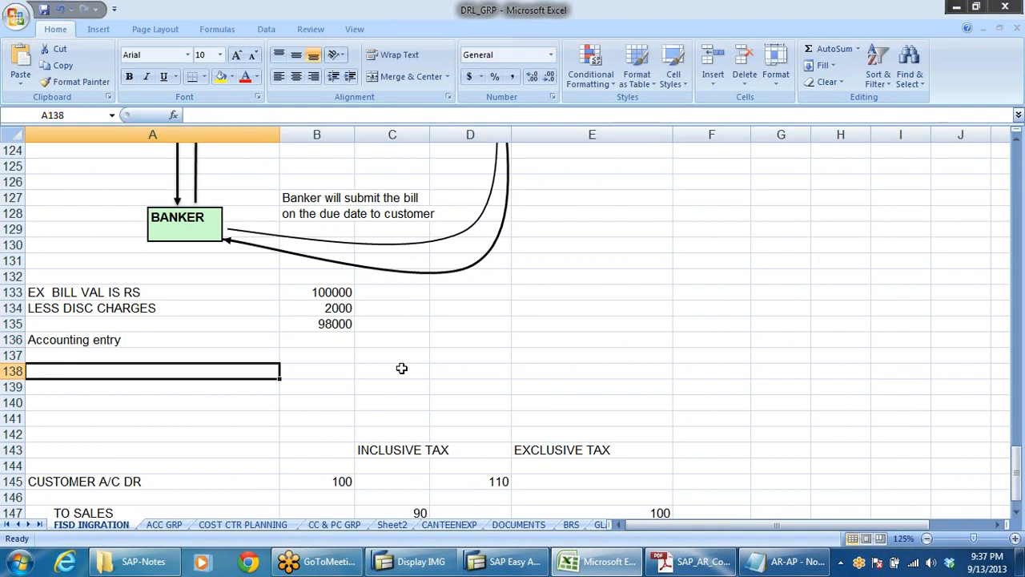
text(bank a/c)
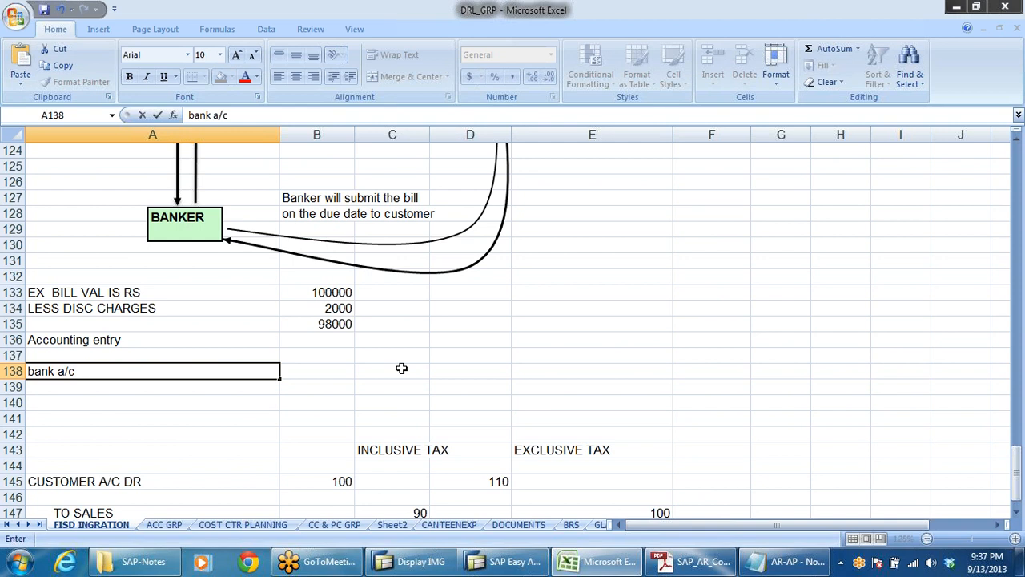
text( \)
key(BackSpace)
key(BackSpace)
key(BackSpace)
key(BackSpace)
key(BackSpace)
key(BackSpace)
key(BackSpace)
key(BackSpace)
key(BackSpace)
key(BackSpace)
text(Bank a/c  Dr)
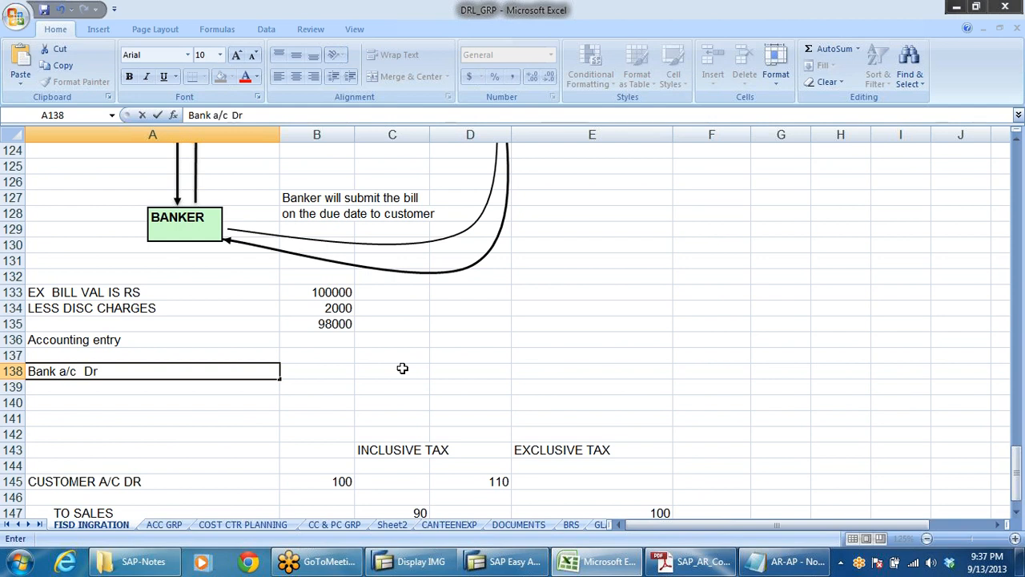
click(318, 377)
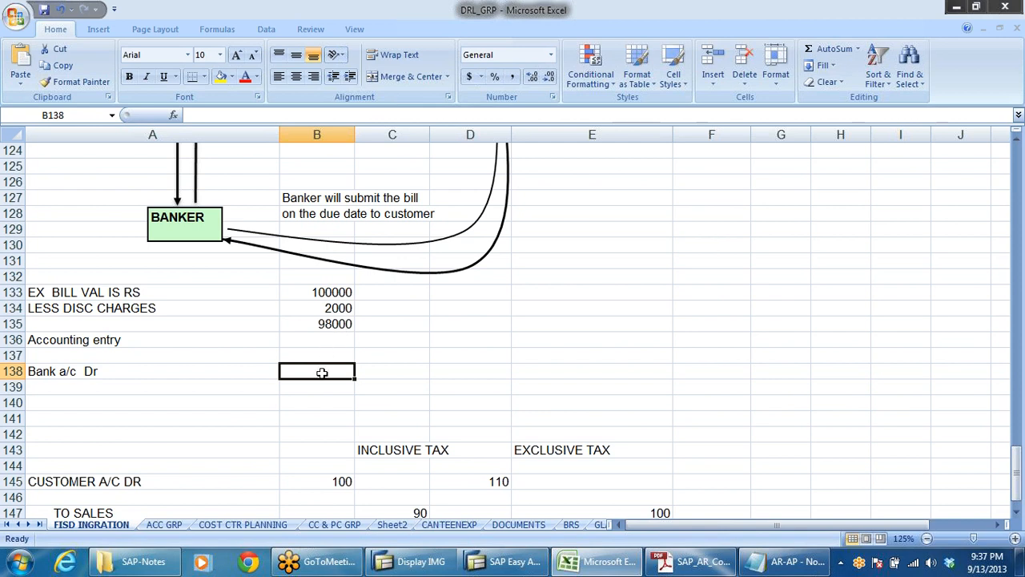
text(98000)
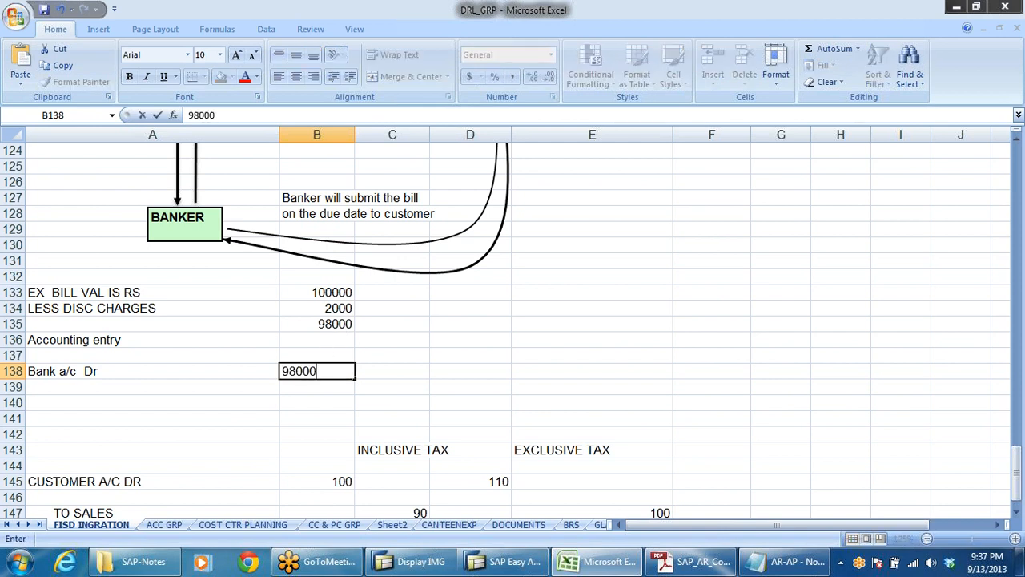
Step: Add the debit line "Disc charges on bills a/c Dr" in A139 with the amount 2000 in B139
click(149, 391)
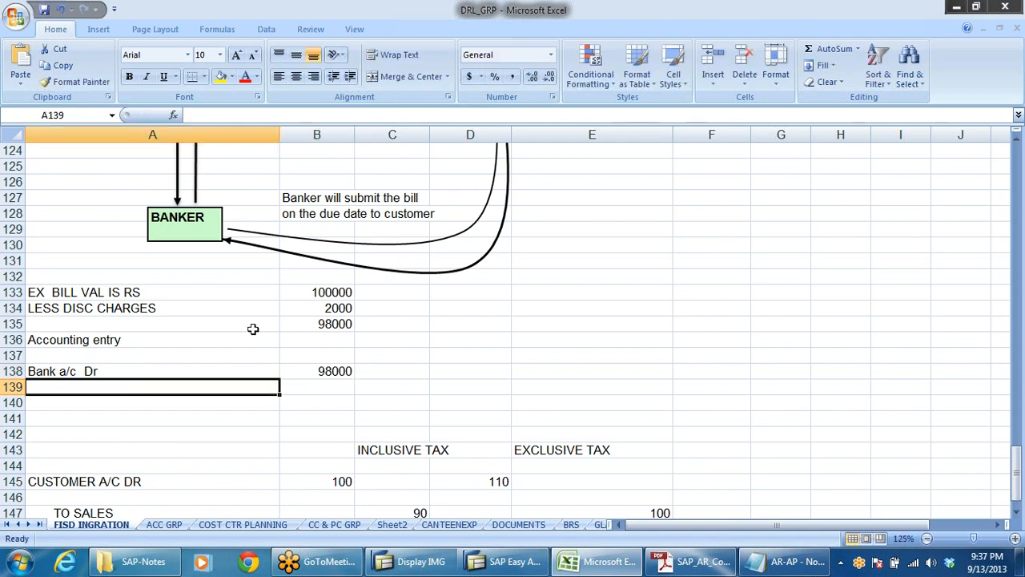
click(324, 306)
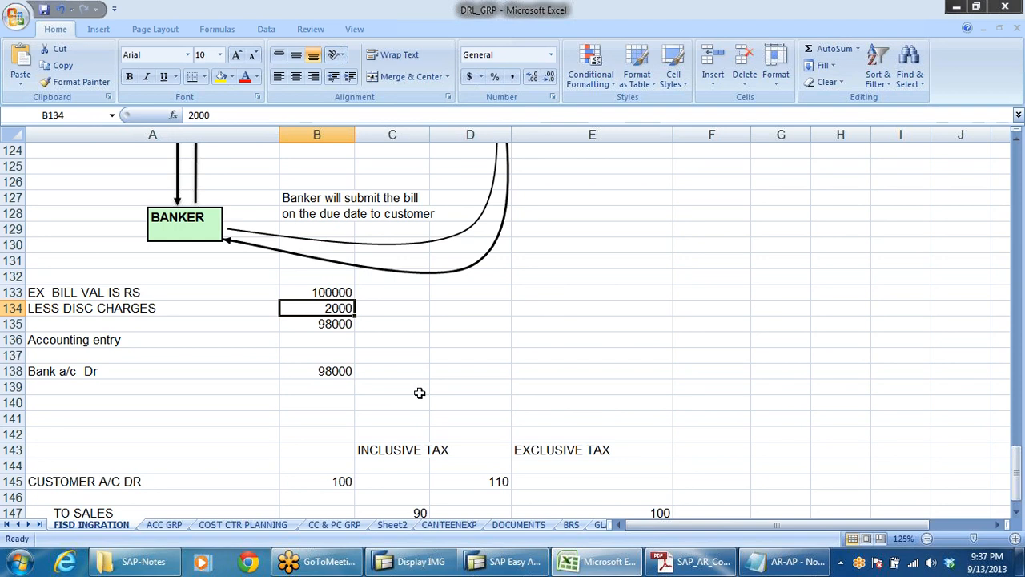
click(57, 391)
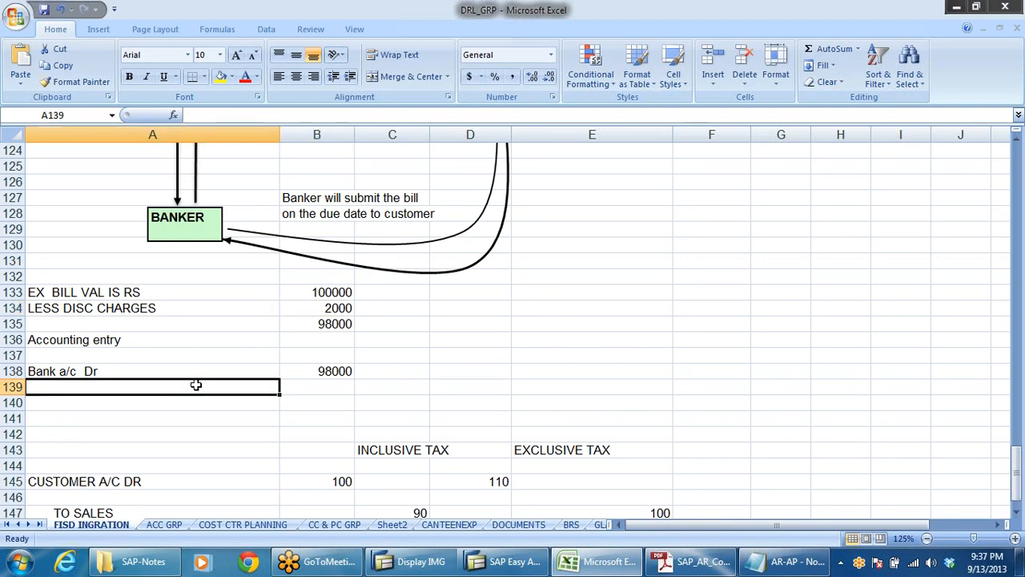
text(Disc)
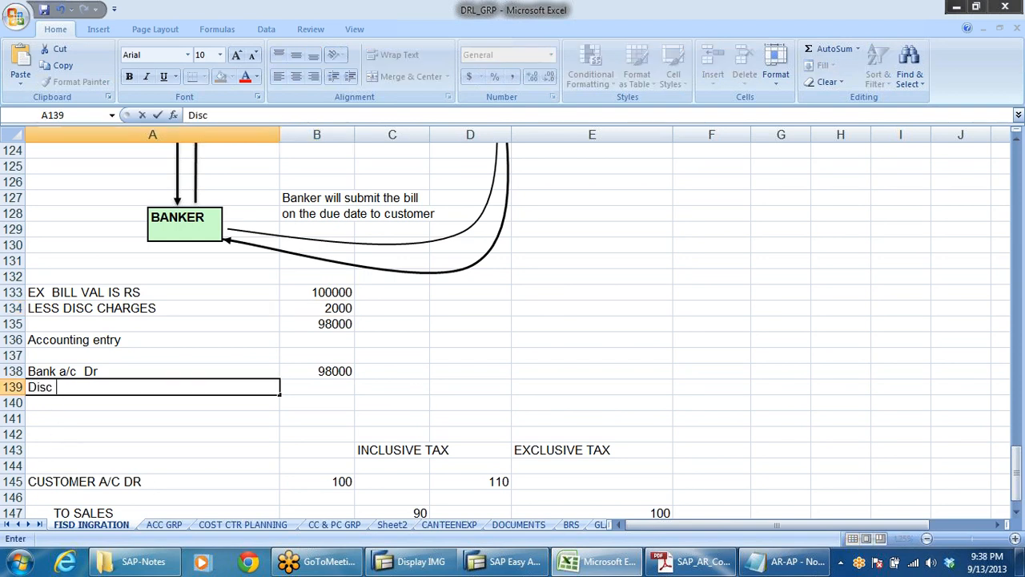
text( charges on b)
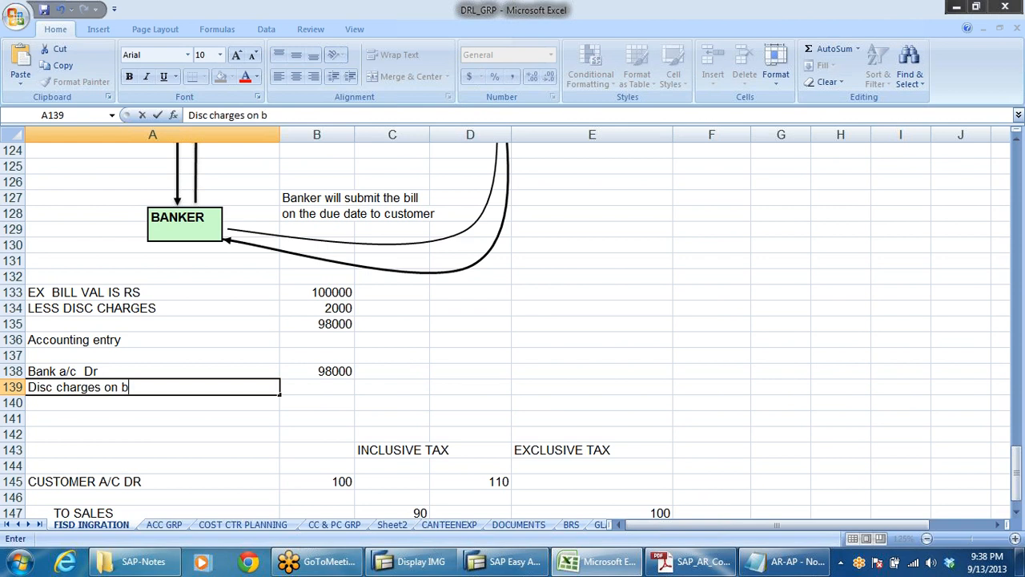
text(ills a/c Dr)
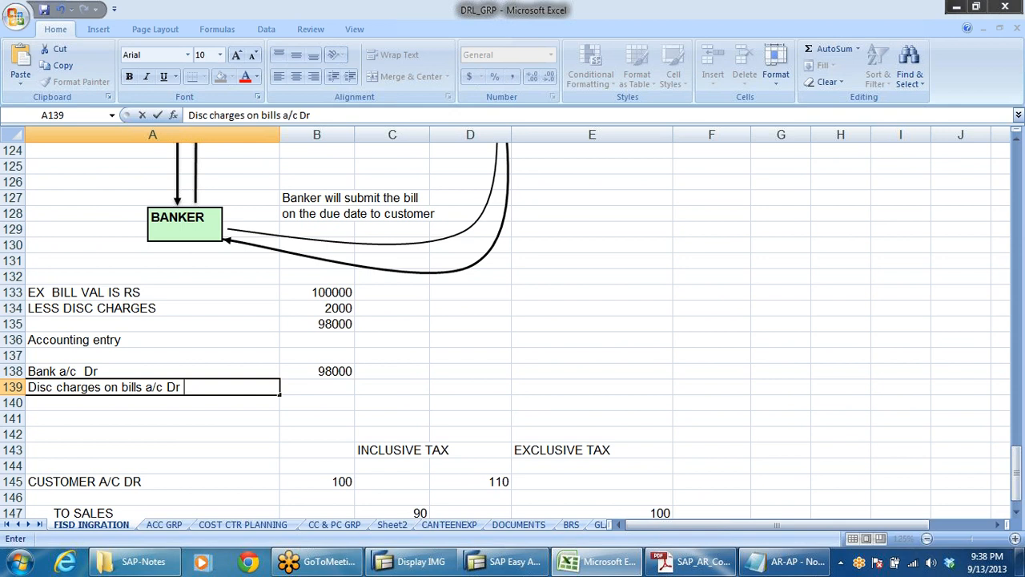
click(330, 385)
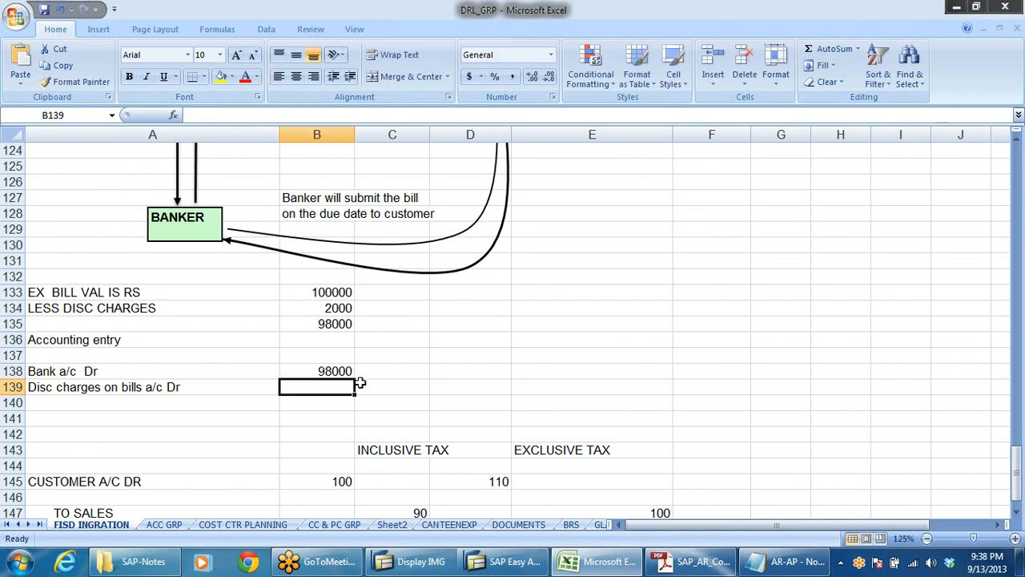
text(2000)
Step: Write the indented credit line "to Customer a/c (S. Drs a/c)" in cell A140
click(114, 406)
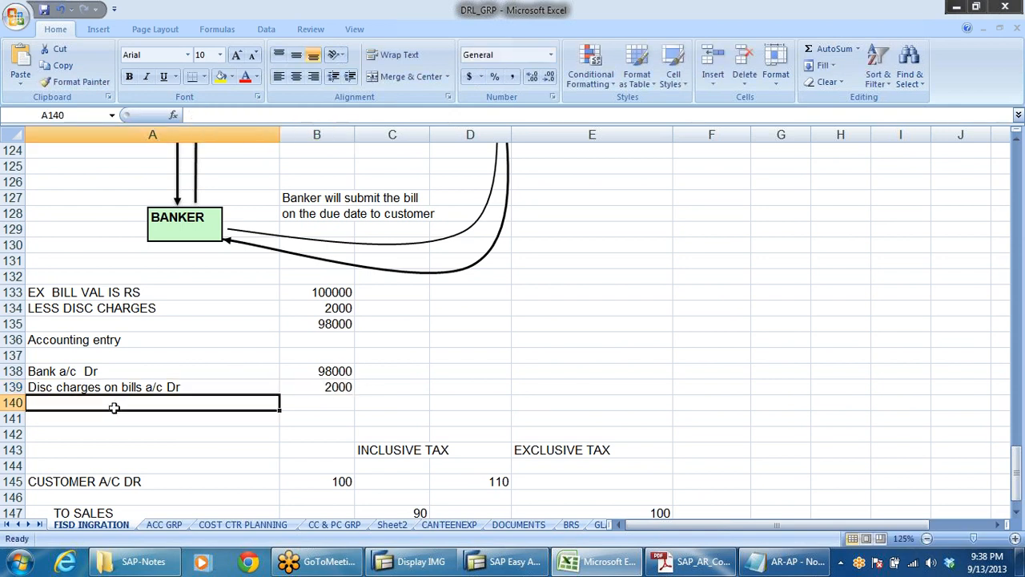
text(to Customer )
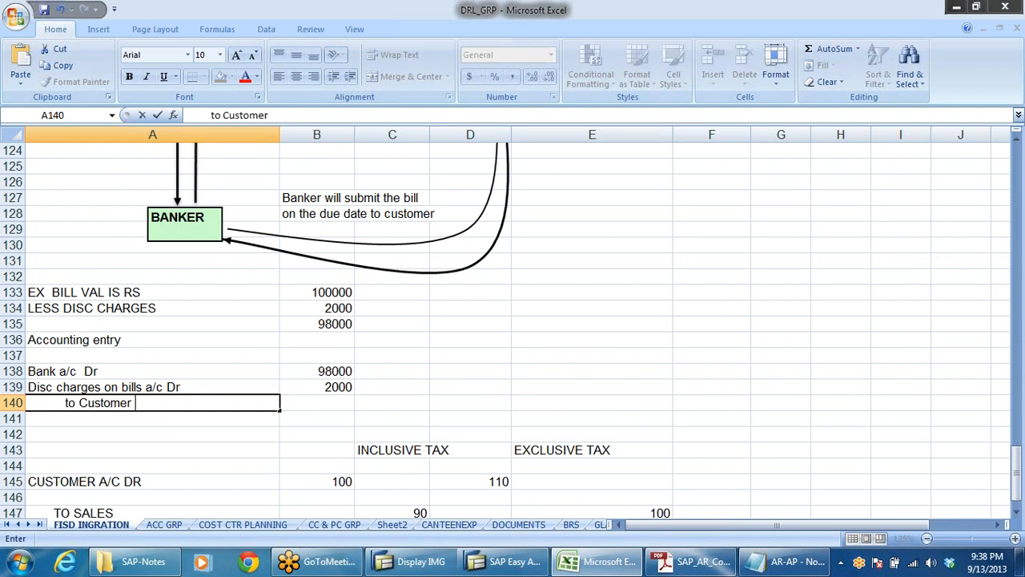
text(a/c (S. Drs a/c))
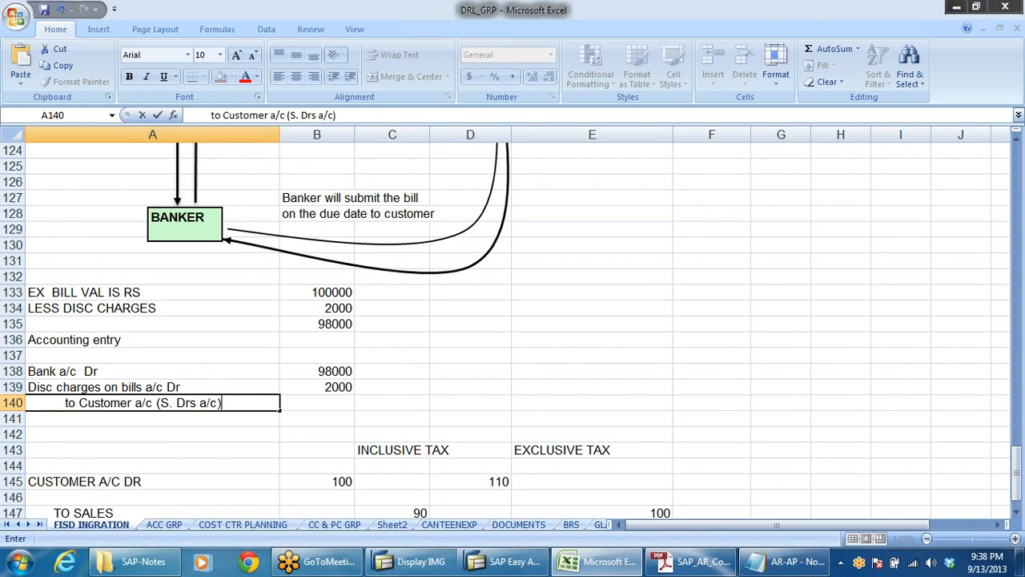
Step: Enter 100000 in B140 as the amount of the customer credit line
click(327, 403)
text(1000)
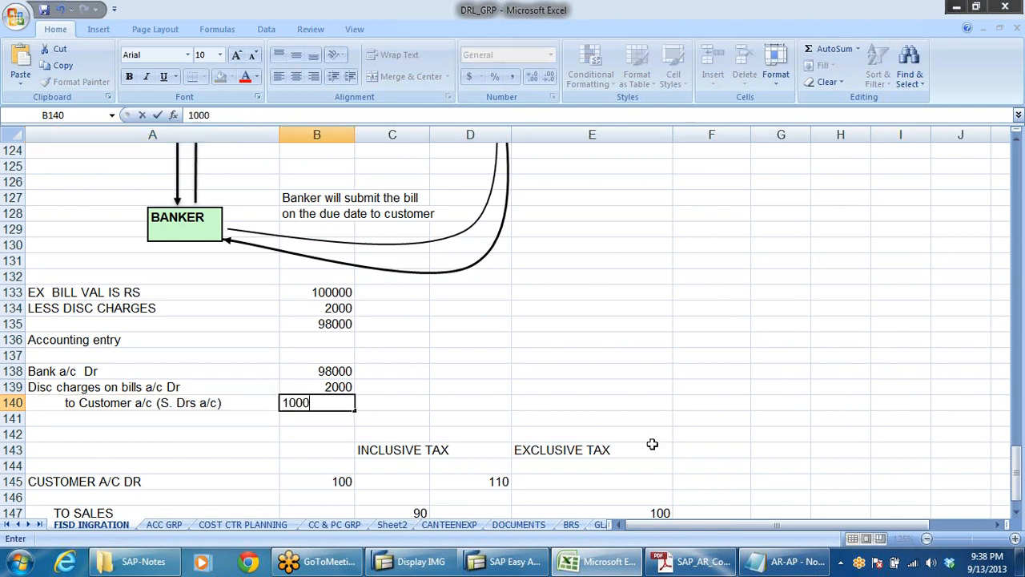
text(00)
key(Return)
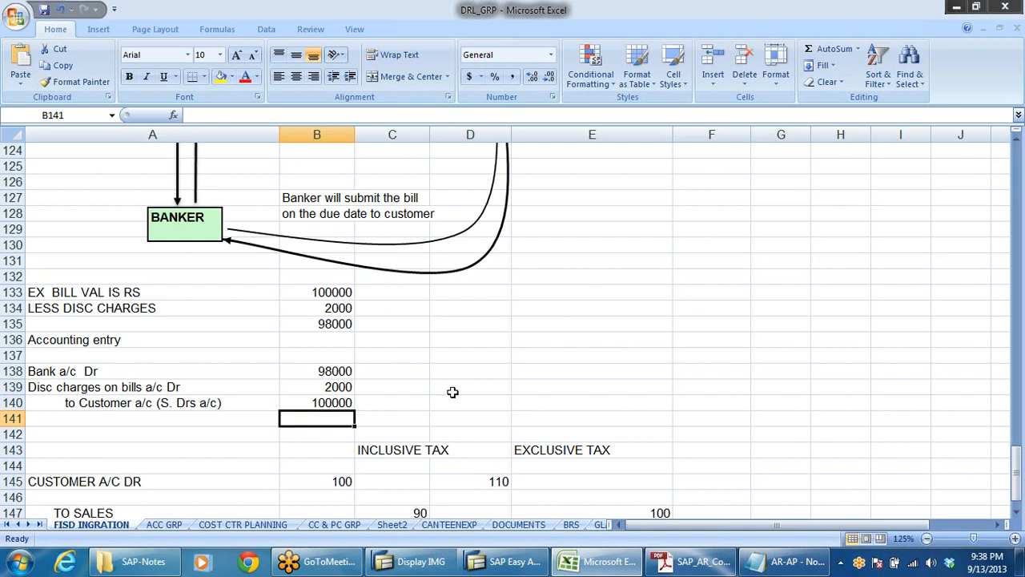
Step: Switch to the AR-AP notes in Notepad and review the bills of exchange entries, highlighting "BILLS OF EXCHANGE A/C" in entry 2
scroll(473, 375, down, 3)
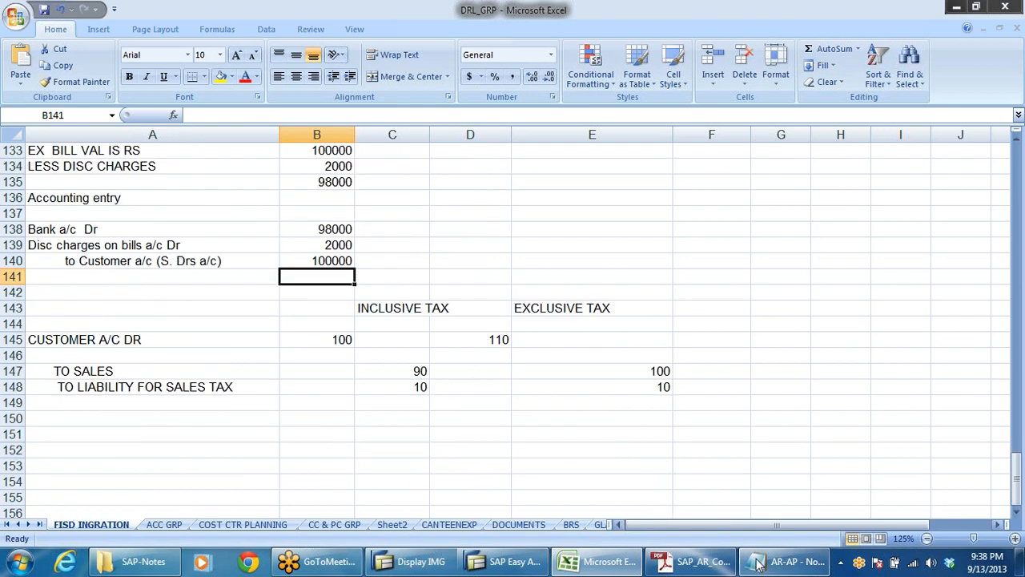
click(781, 562)
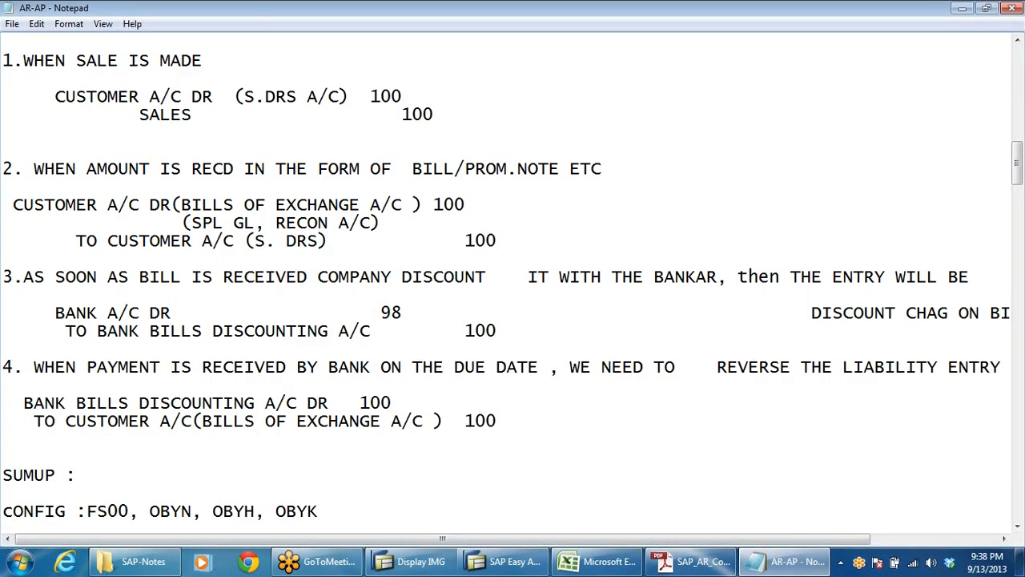
scroll(513, 280, up, 1)
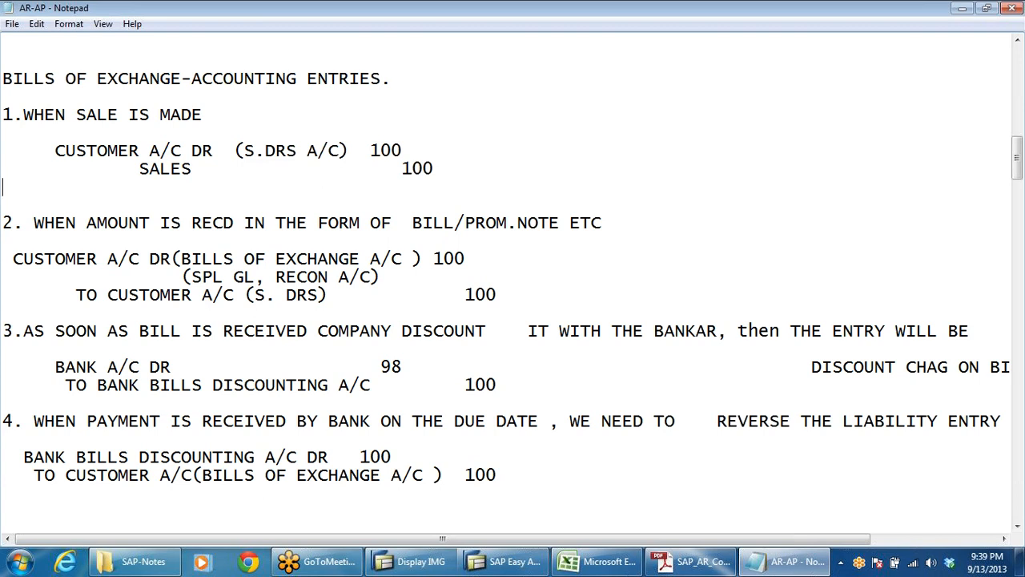
drag(181, 259, 402, 259)
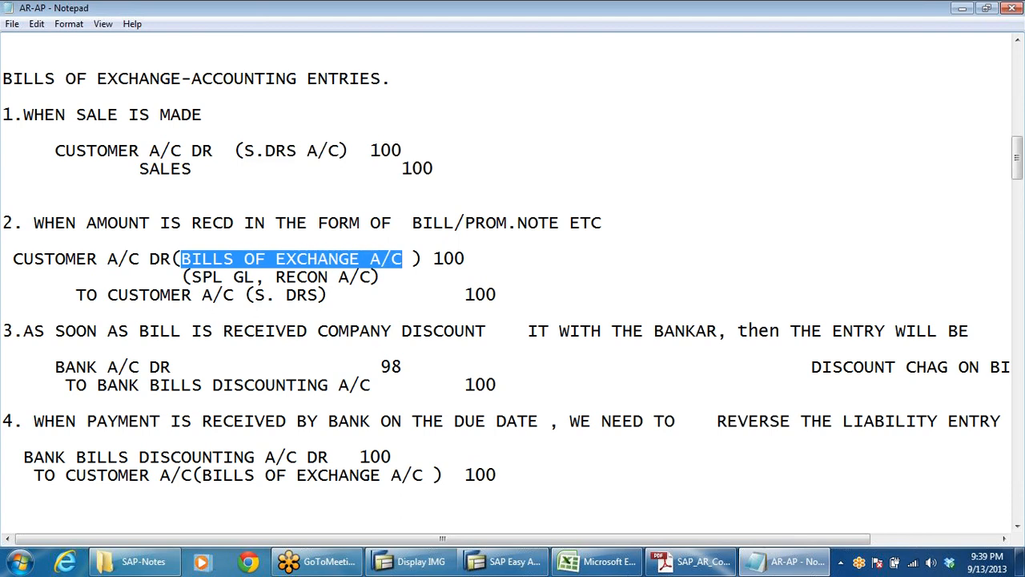
click(375, 259)
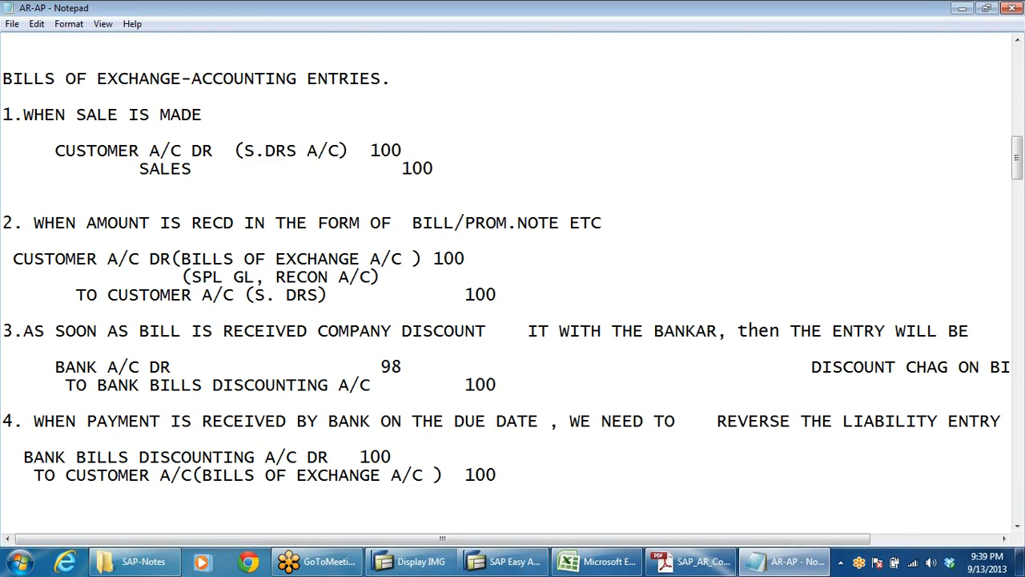
Step: Review entry 2 in the notes, highlighting "BILLS OF EXCHANGE A/C", the S. DRS credit line and "CUSTOMER A/C DR"
drag(422, 259, 181, 258)
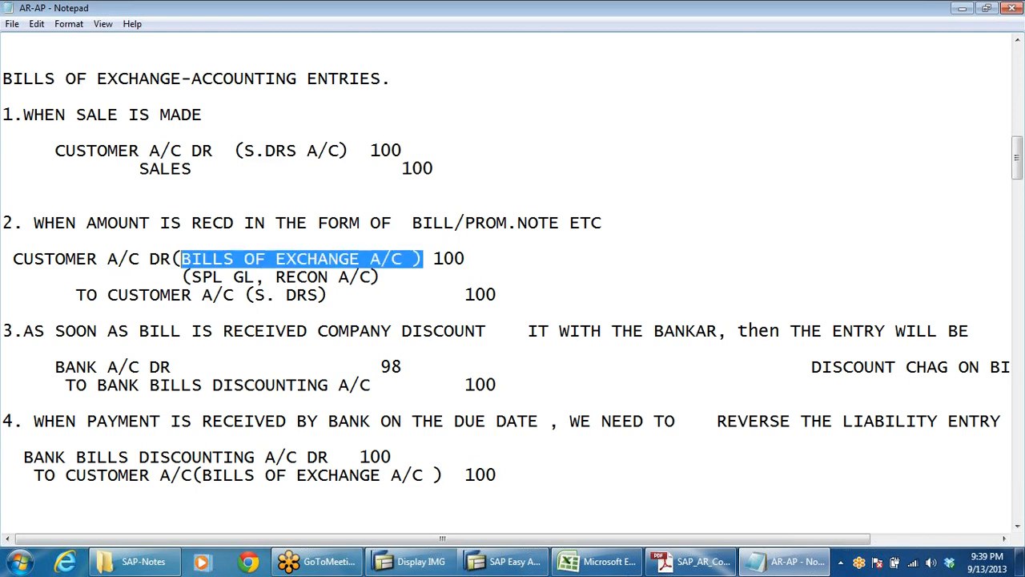
drag(328, 295, 170, 295)
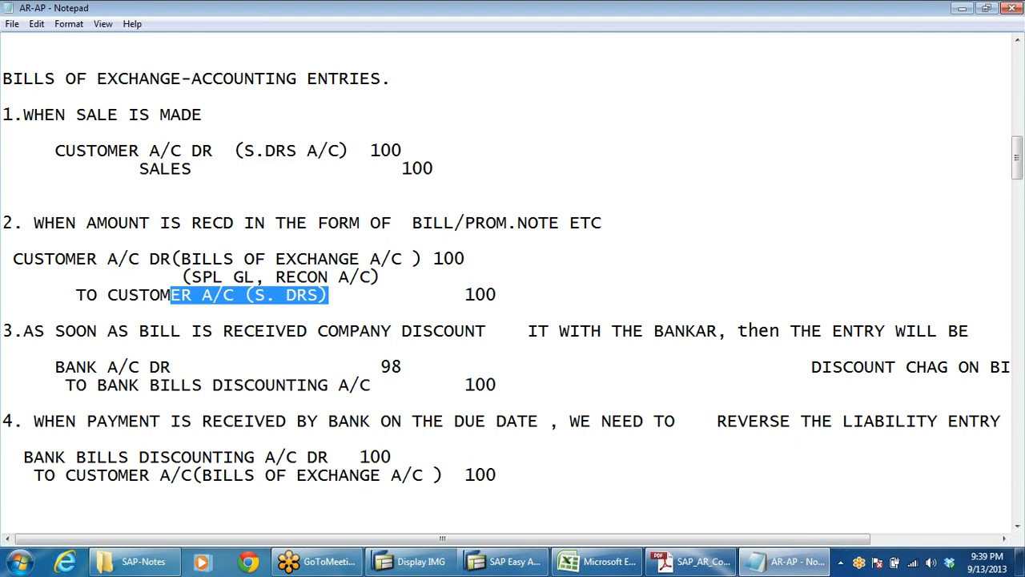
drag(434, 259, 203, 259)
drag(339, 295, 170, 295)
click(191, 169)
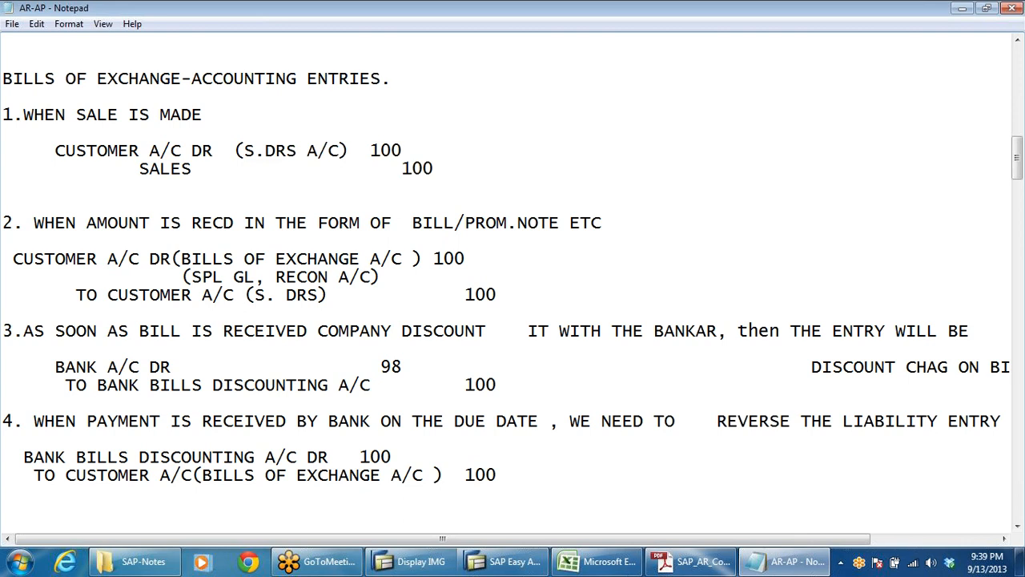
drag(13, 258, 182, 259)
click(317, 259)
Step: Correct heading 3 to read "COMPANY DISCOUNTs IT WITH THE BANKAR", removing the extra spaces before "IT"
click(485, 331)
text(s)
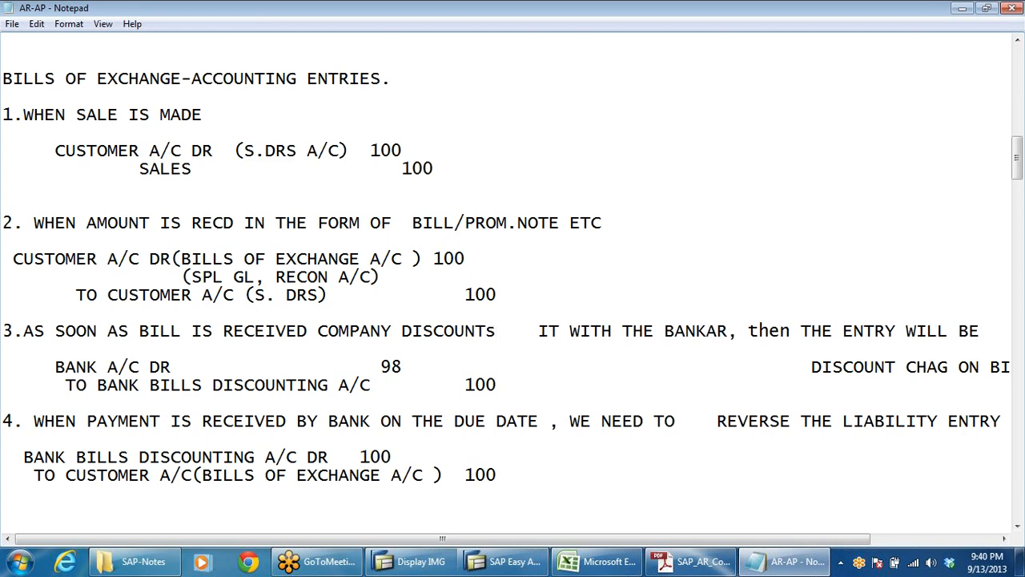
key(Delete)
key(Delete)
key(Delete)
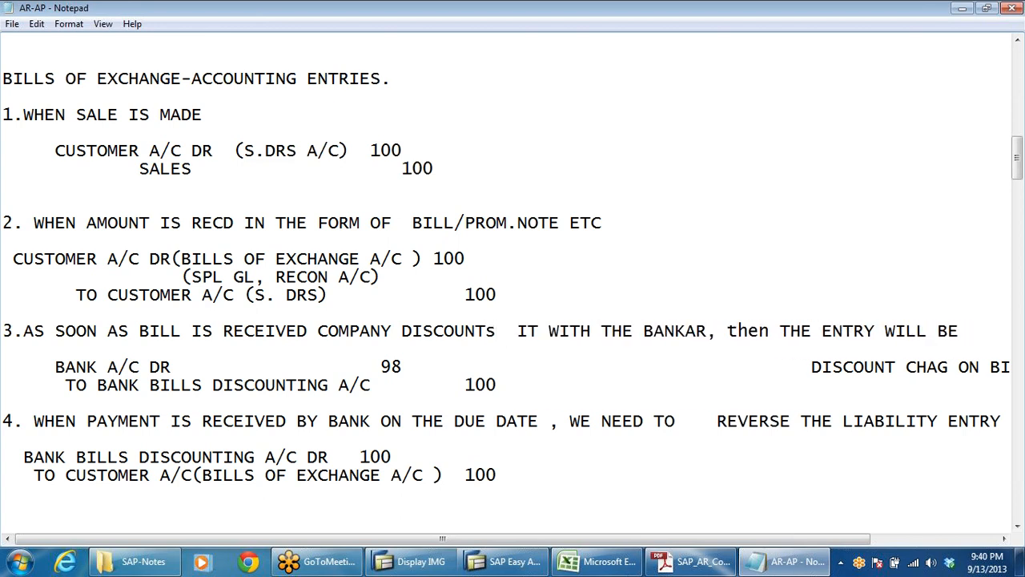
key(Delete)
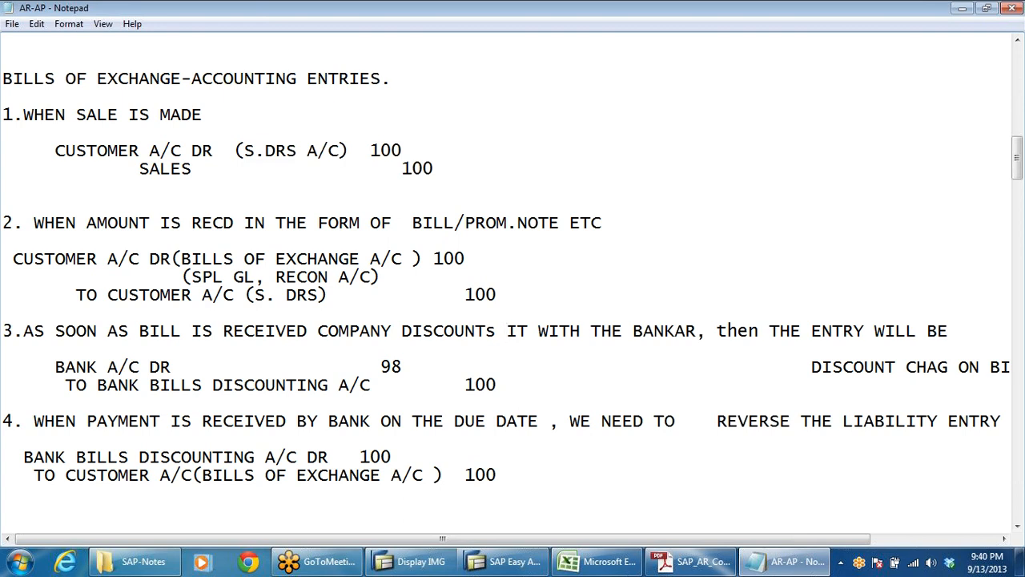
Step: Move "DISCOUNT CHAG ON BILLS A/C DR 2" in entry 3 onto its own line below "BANK A/C DR"
scroll(512, 281, down, 1)
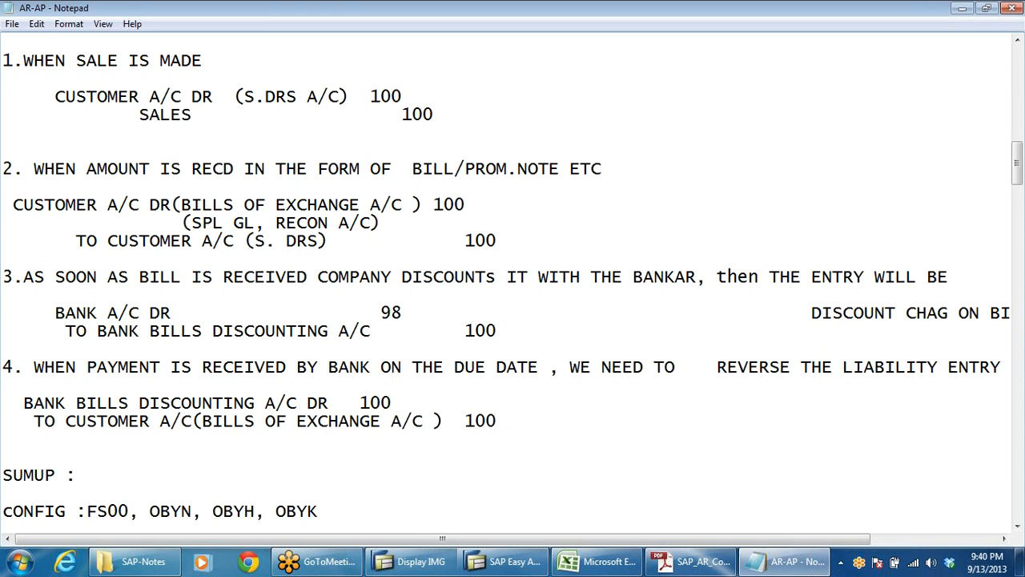
click(812, 312)
key(Return)
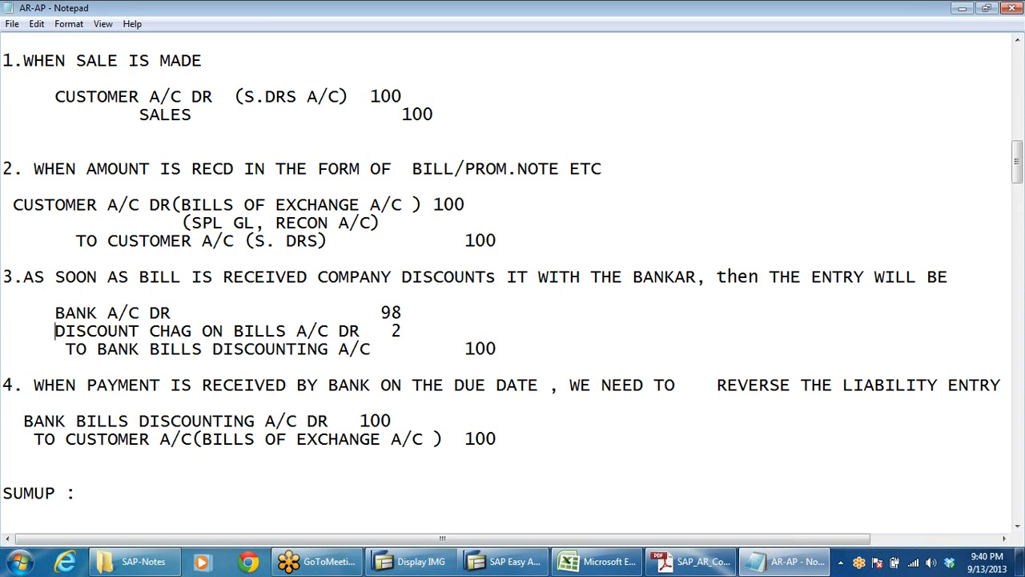
click(497, 349)
Step: Switch to the Excel worksheet and clear the accounting entry in cells A138:C140
key(alt)
key(alt+Tab)
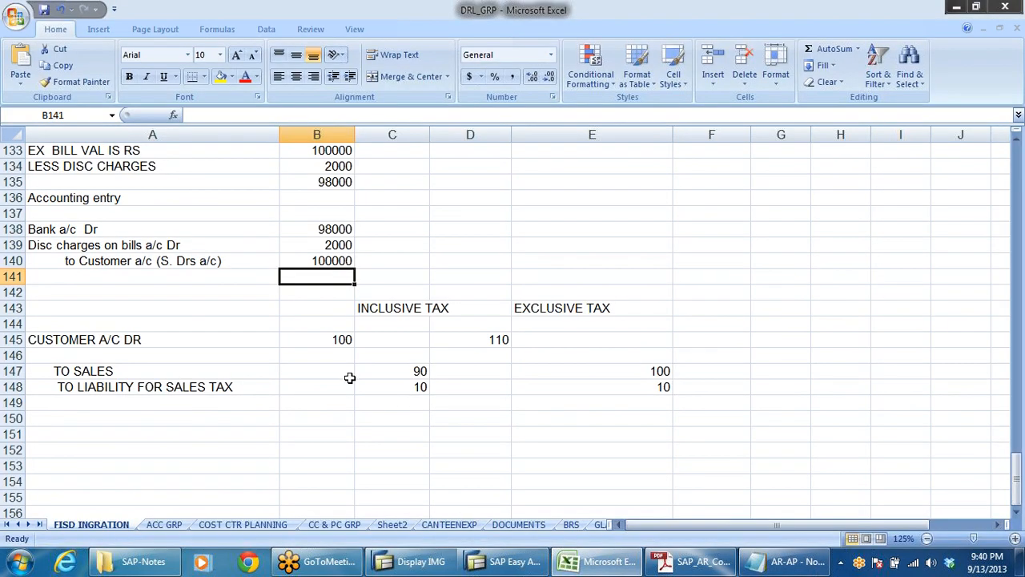
click(92, 266)
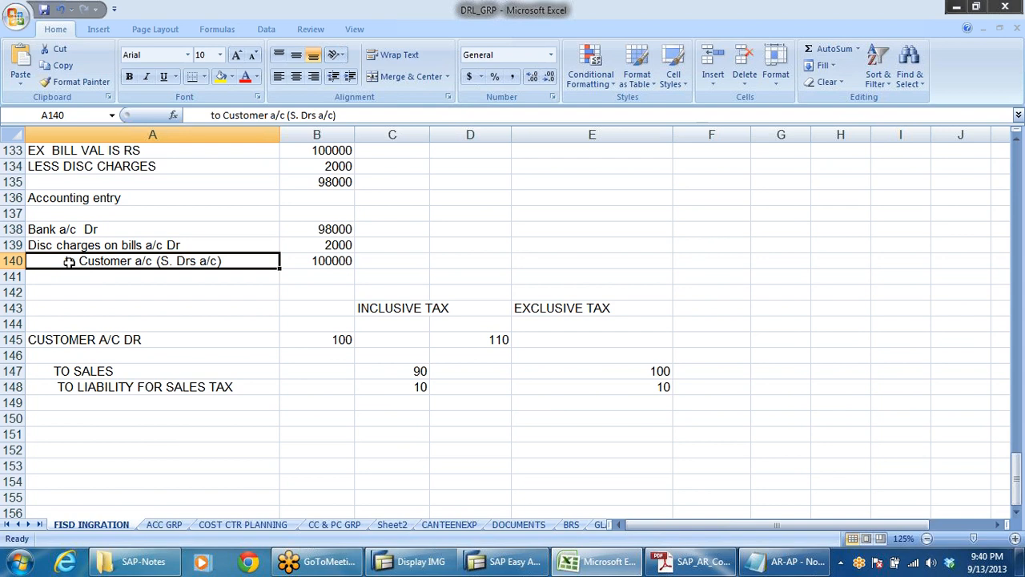
click(40, 229)
drag(42, 229, 388, 261)
key(Delete)
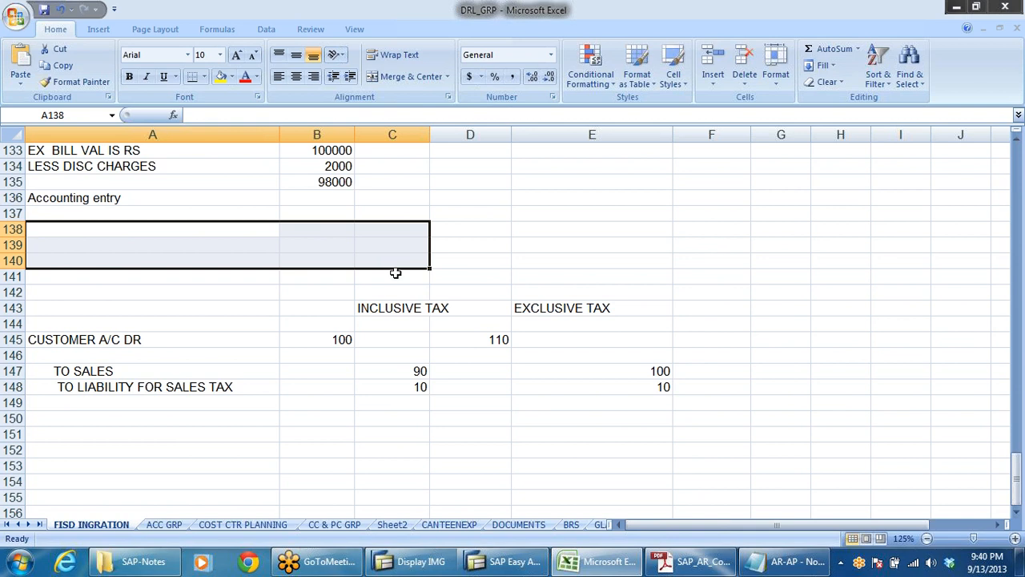
scroll(370, 258, up, 1)
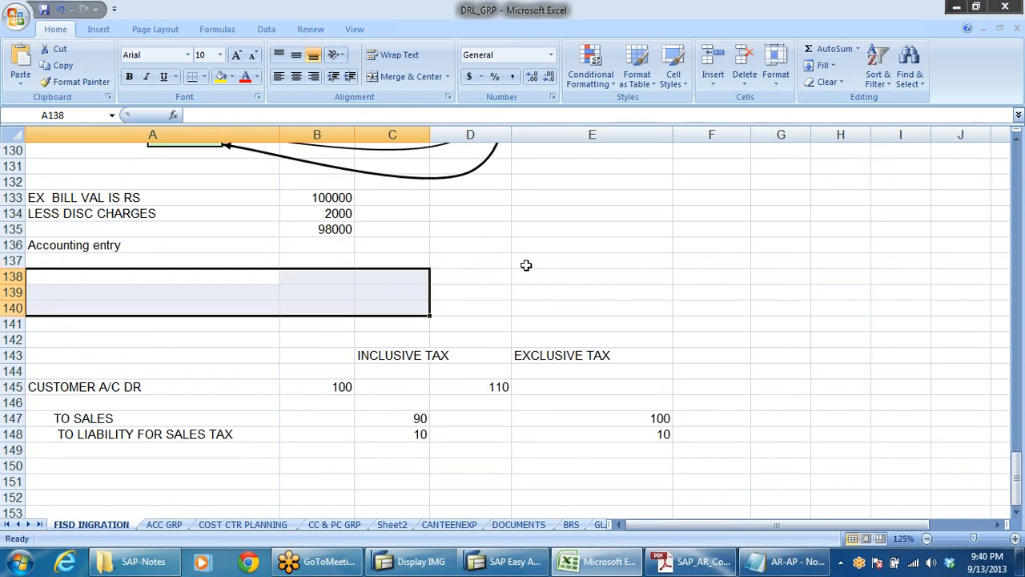
Step: Switch back to the Notepad notes and highlight entry 2's customer debit line and entry 3's bank bills discounting credit
key(alt+Tab)
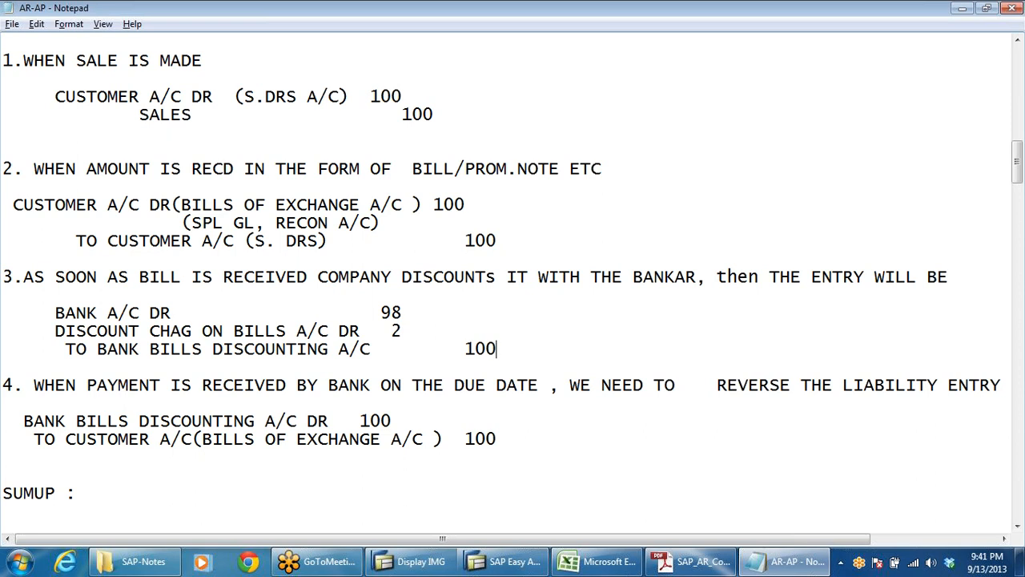
drag(54, 205, 140, 205)
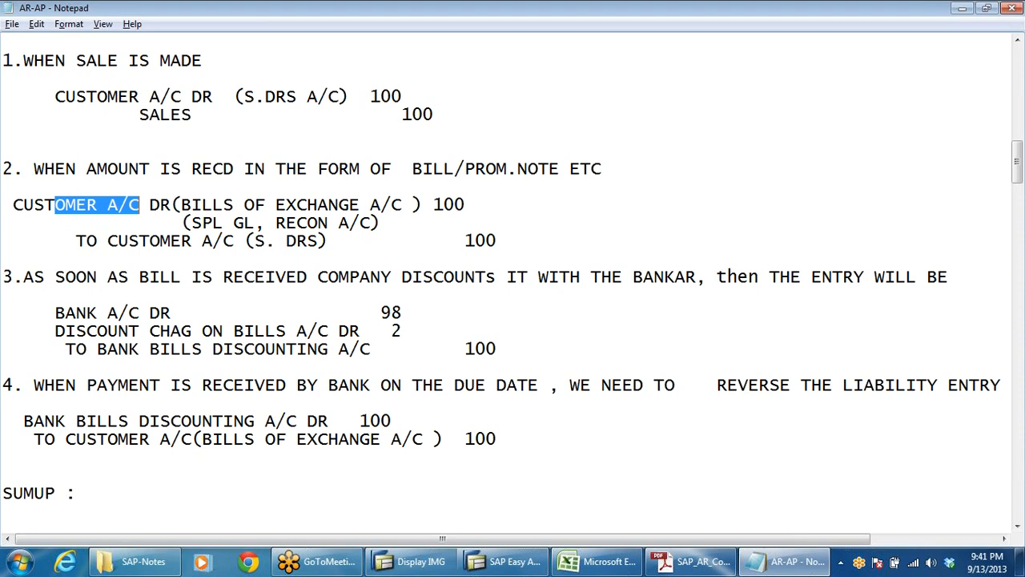
drag(403, 205, 66, 187)
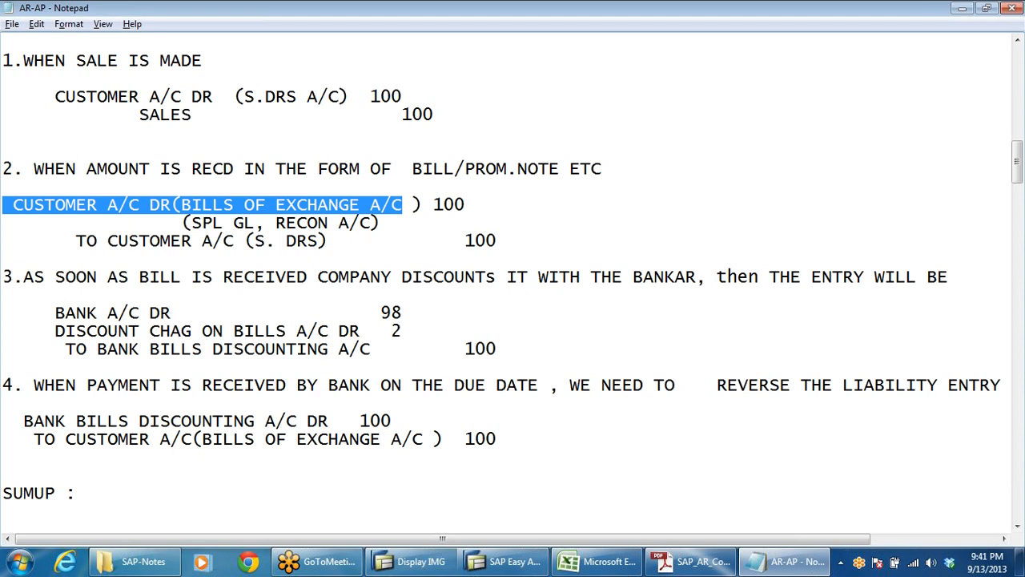
drag(107, 349, 3, 367)
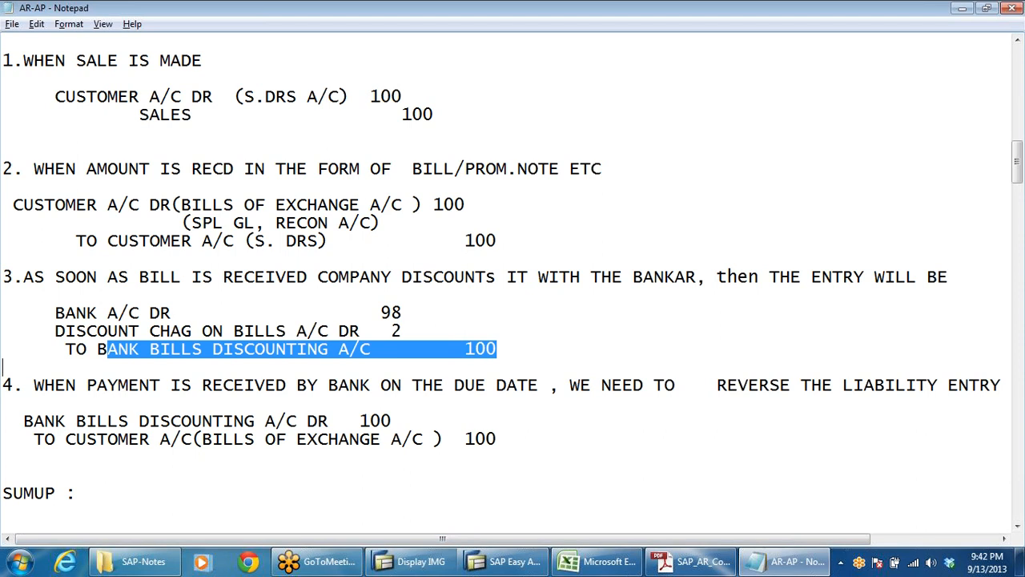
Step: Insert "contingent" before "LIABILITY ENTRY" in heading 4 and move "contingent LIABILITY ENTRY" onto a new line
click(841, 384)
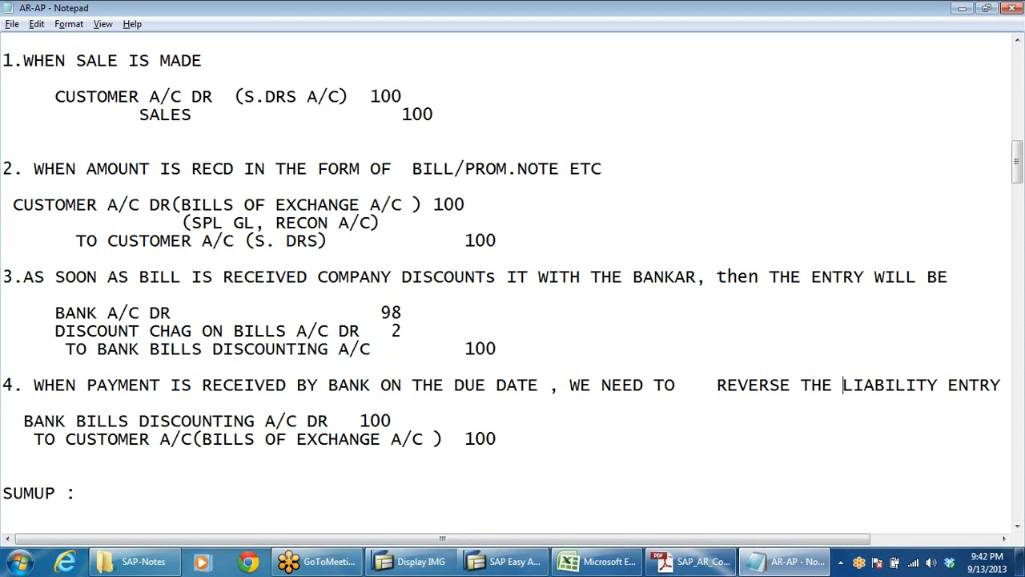
text(co)
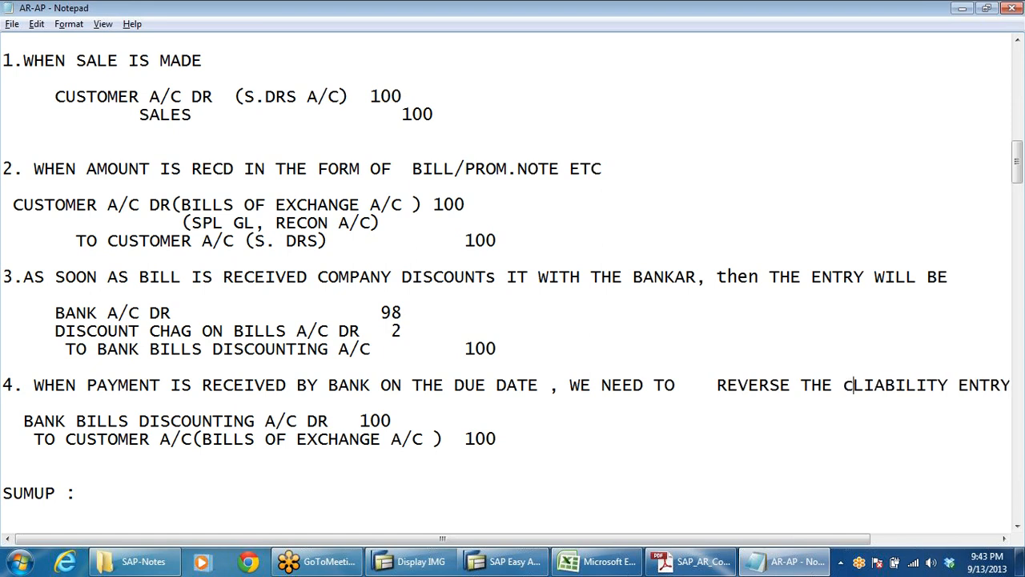
text(nti)
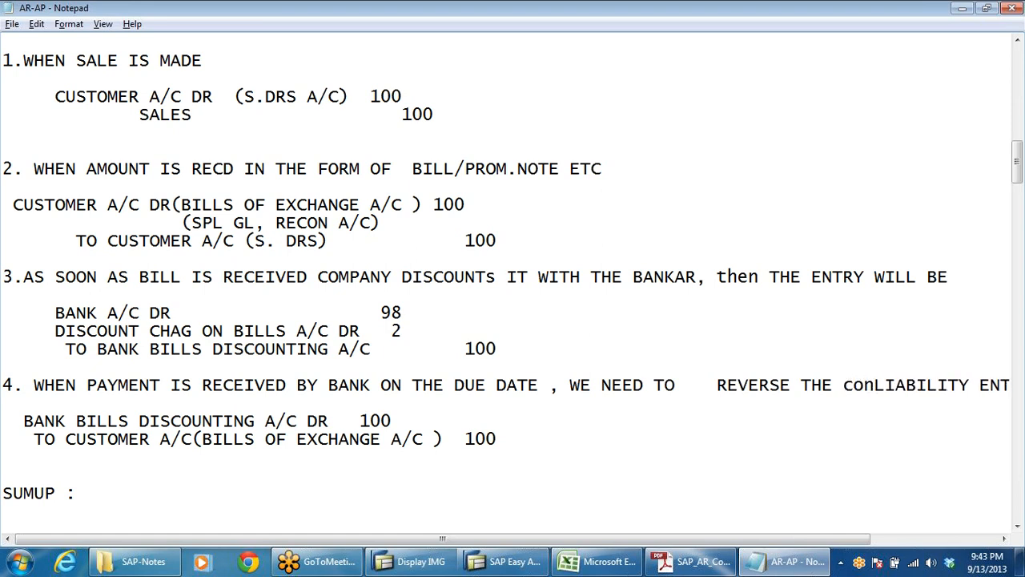
text(ngent)
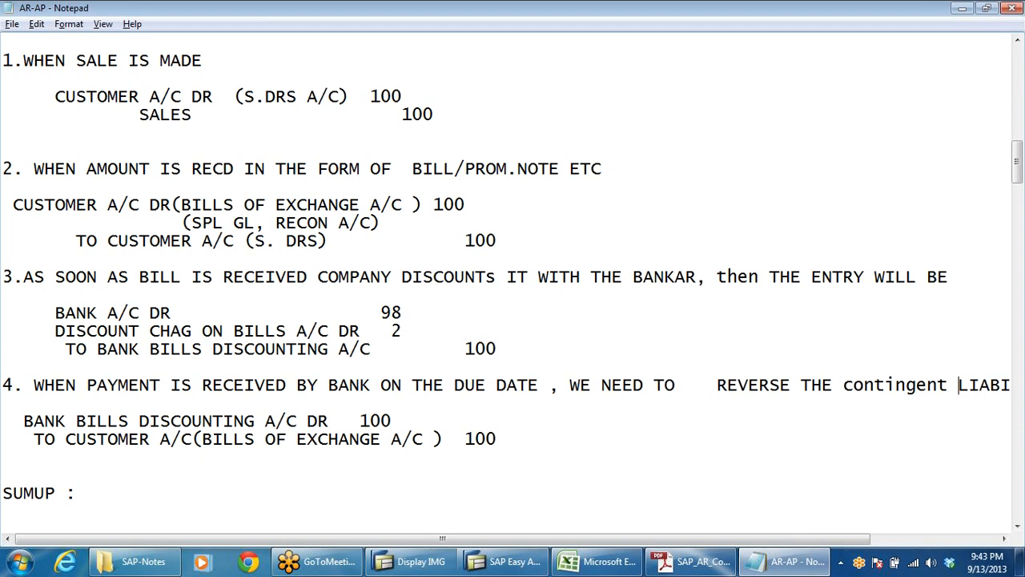
click(843, 385)
key(Return)
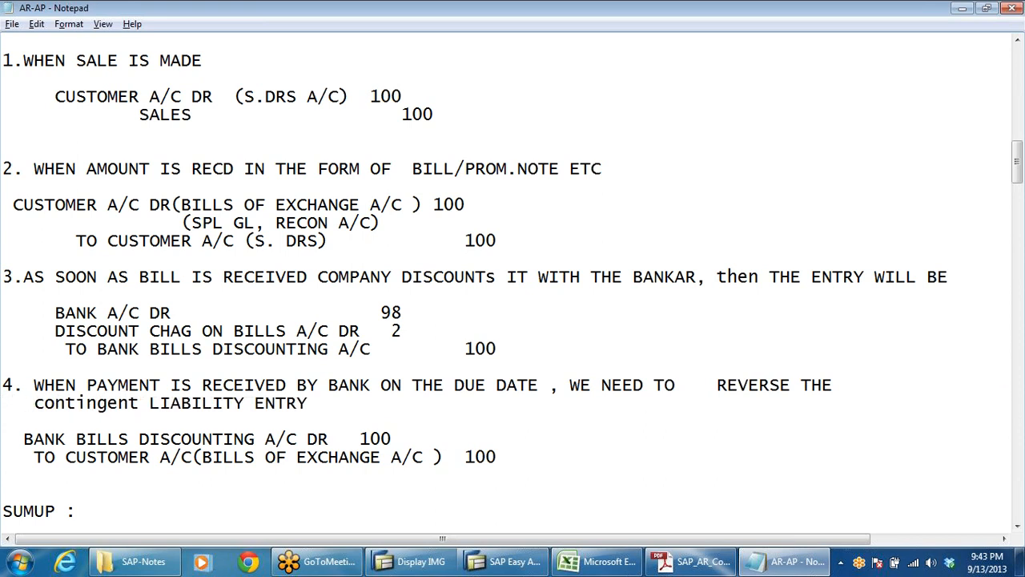
Step: Review how entry 4 reverses entry 3, highlighting the bills of exchange credit line in entry 4
scroll(513, 276, down, 2)
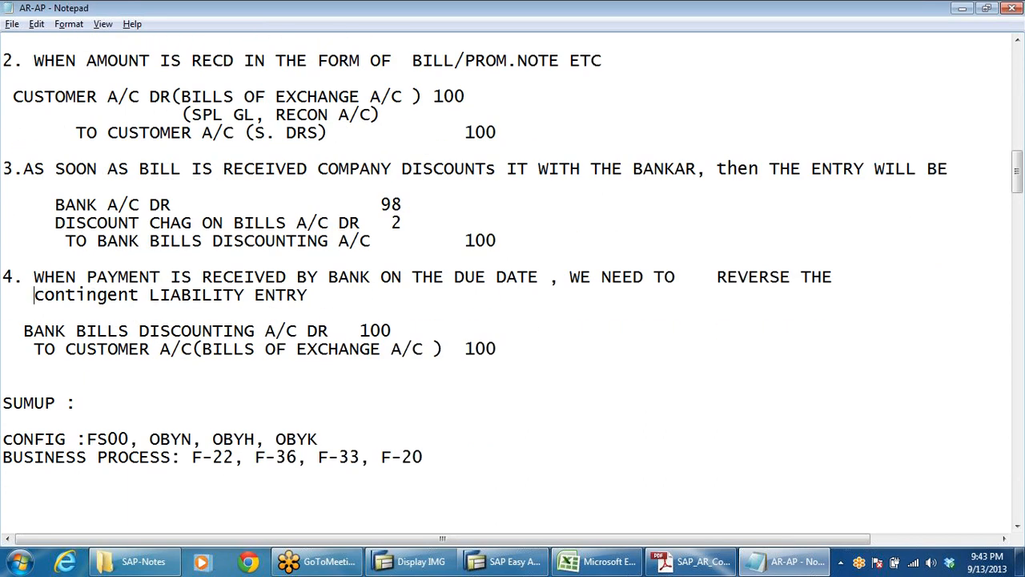
click(360, 241)
key(Left)
drag(286, 349, 517, 350)
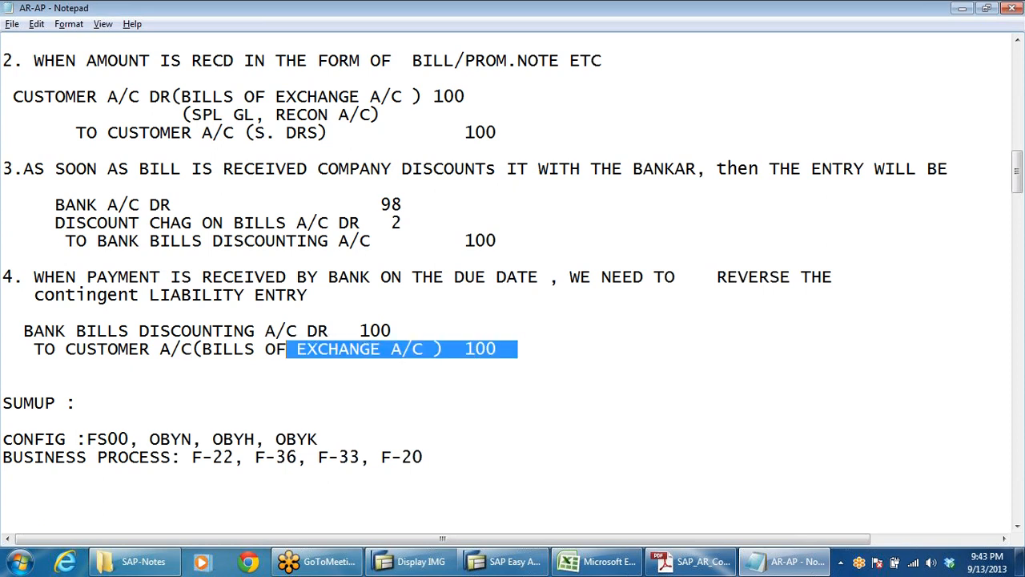
scroll(512, 280, down, 2)
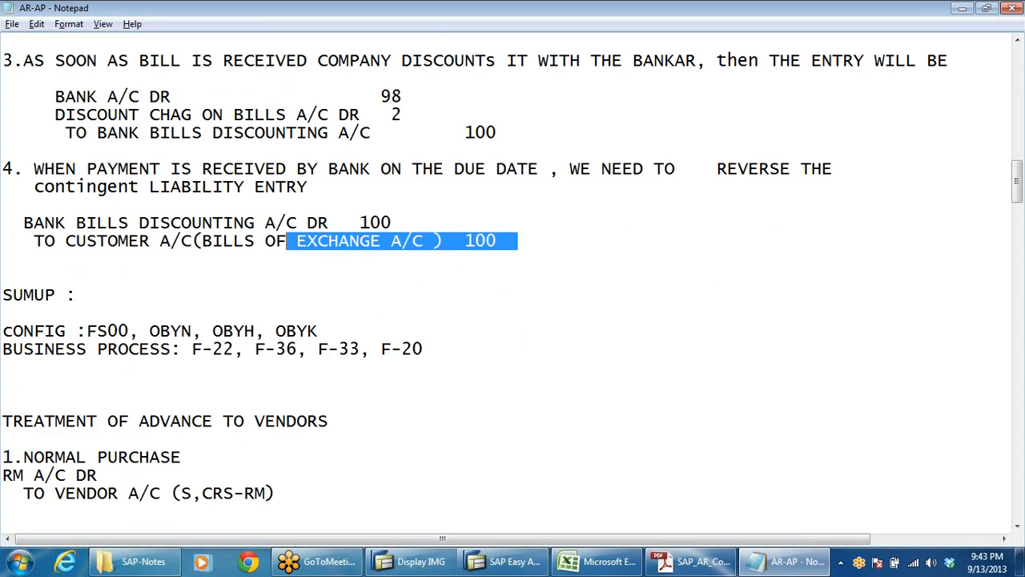
Step: Look through SAP Easy Access, the accounts receivable configuration PDF and the Excel worksheet, then return to the Notepad notes
click(514, 563)
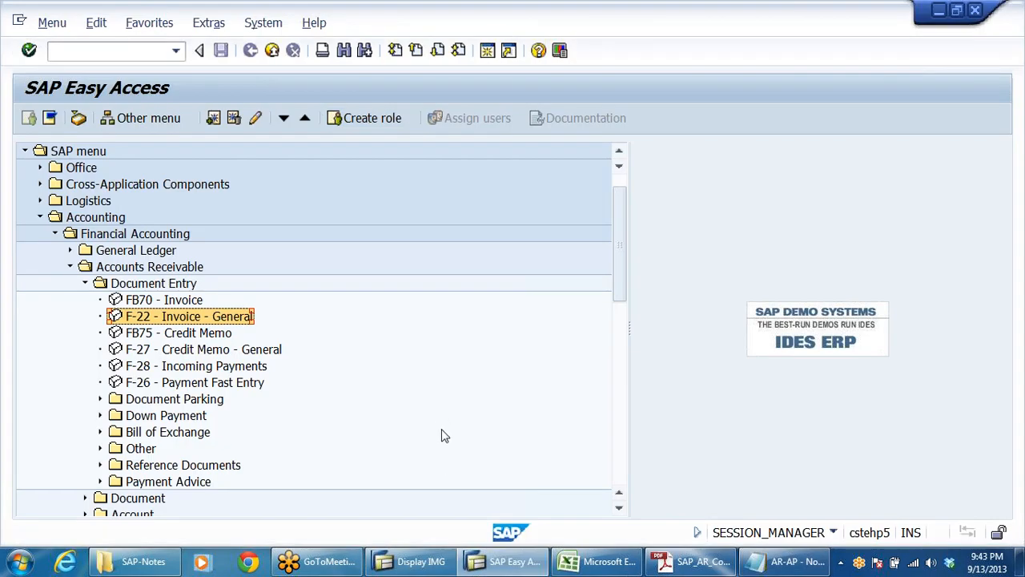
click(692, 562)
scroll(565, 420, down, 2)
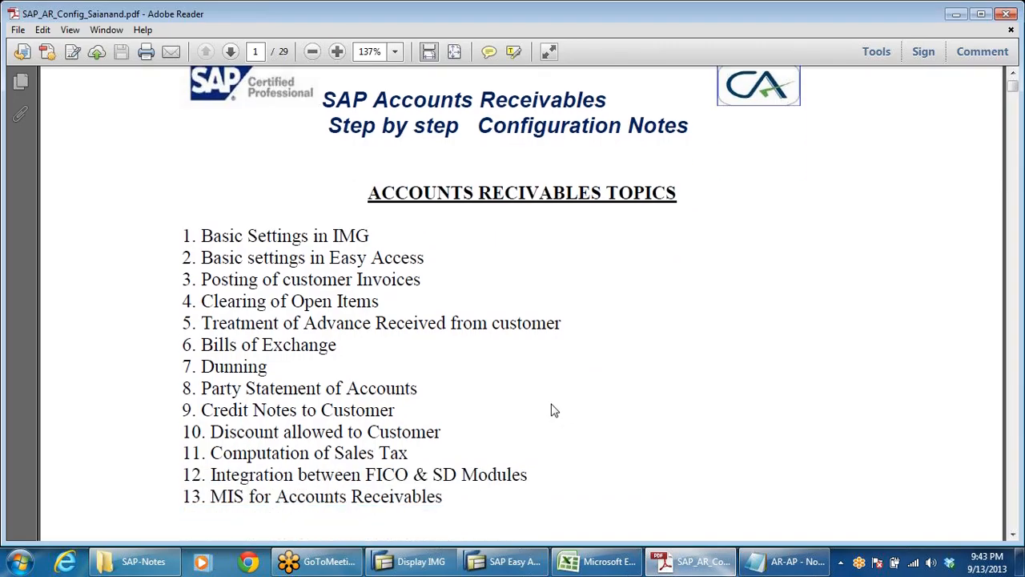
key(alt+Tab)
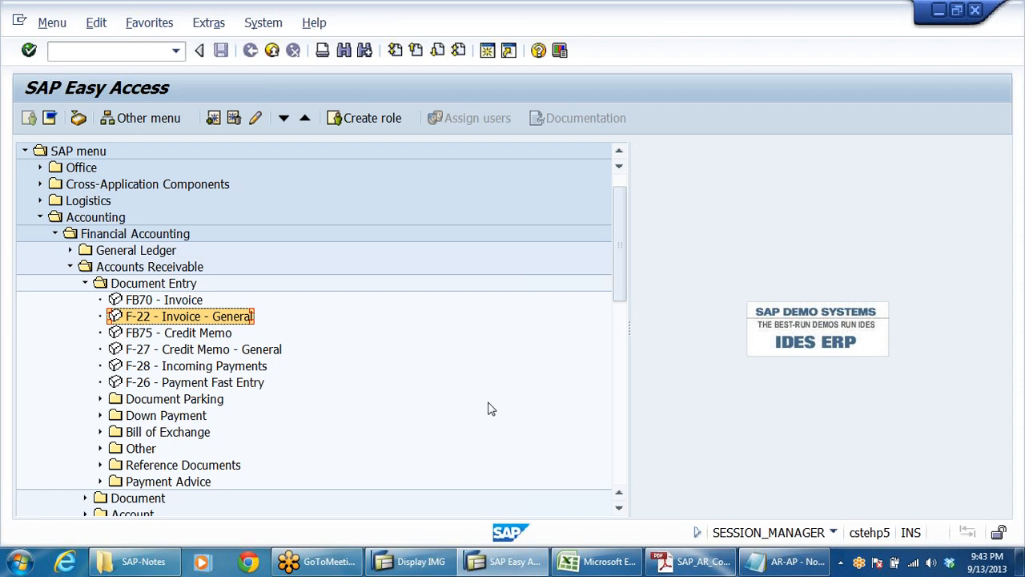
click(503, 564)
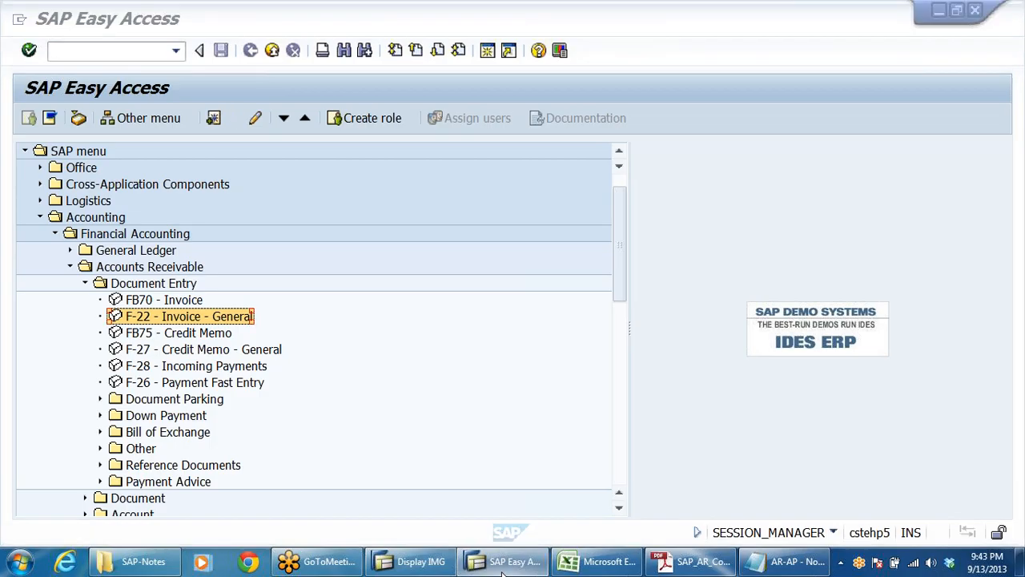
key(alt+Tab)
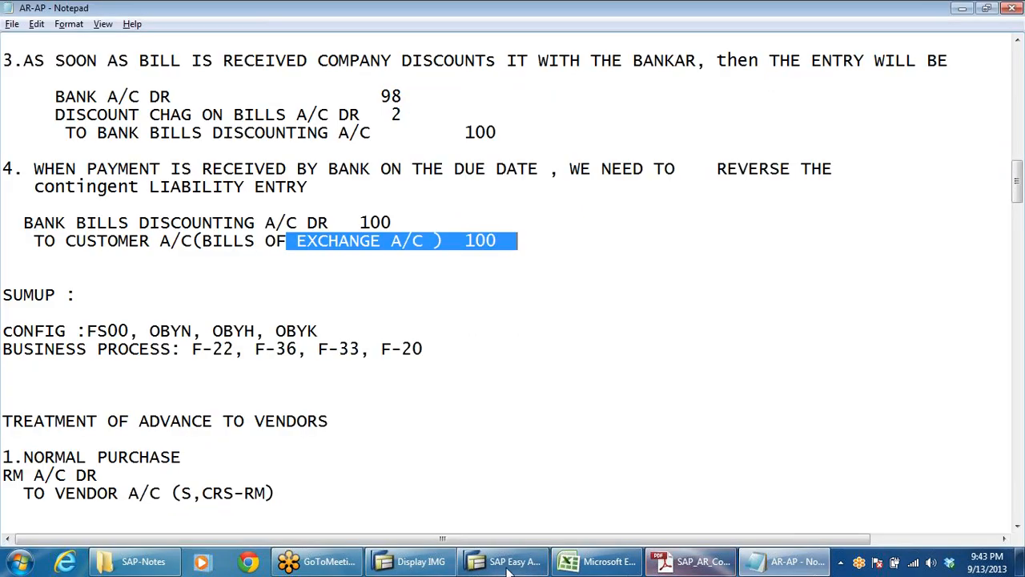
click(601, 562)
scroll(455, 446, down, 2)
click(785, 563)
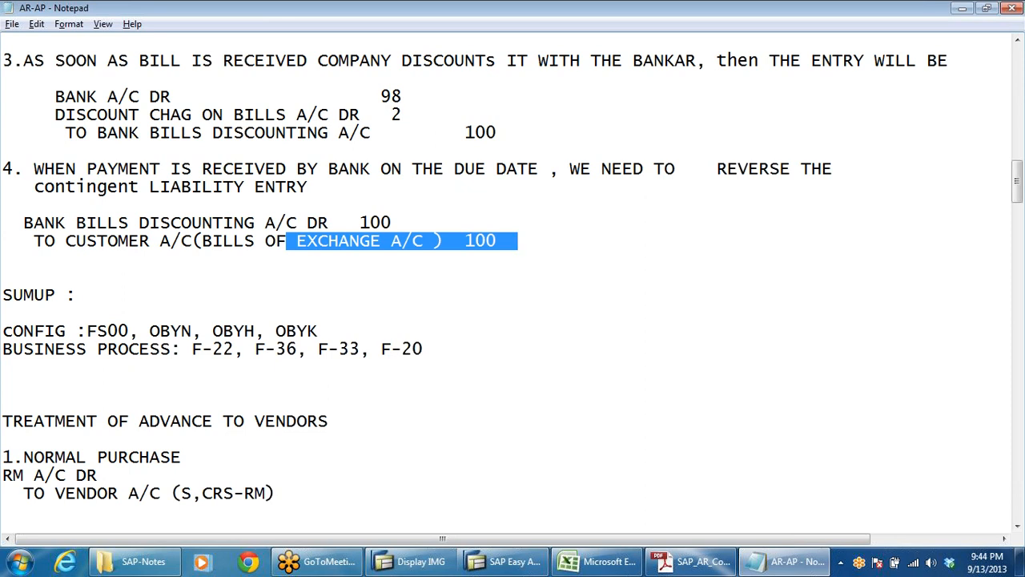
Step: Compare the bank bills discounting lines of entries 3 and 4 and the bills of exchange credit by highlighting each
click(507, 240)
drag(507, 241, 265, 240)
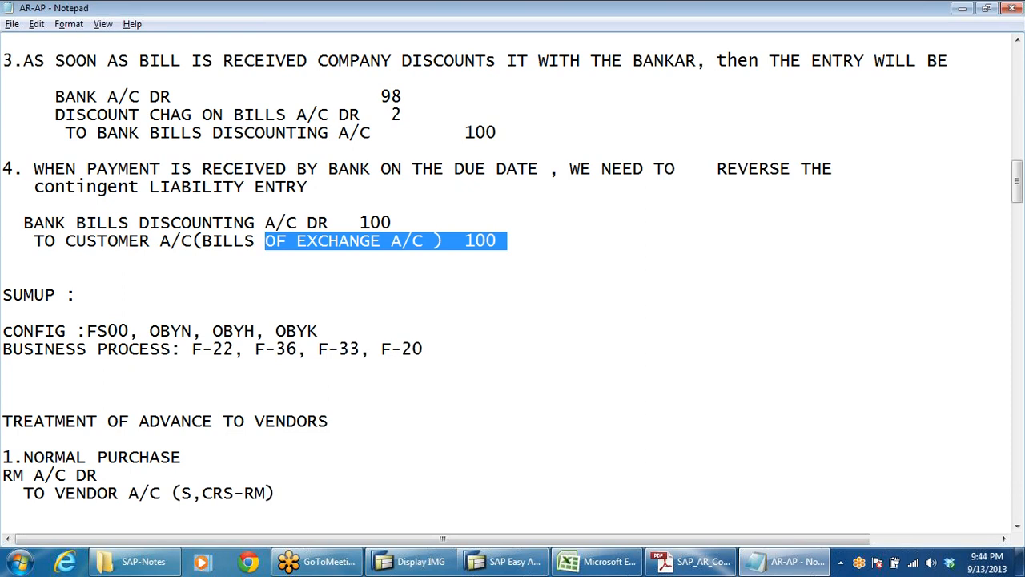
drag(87, 133, 497, 132)
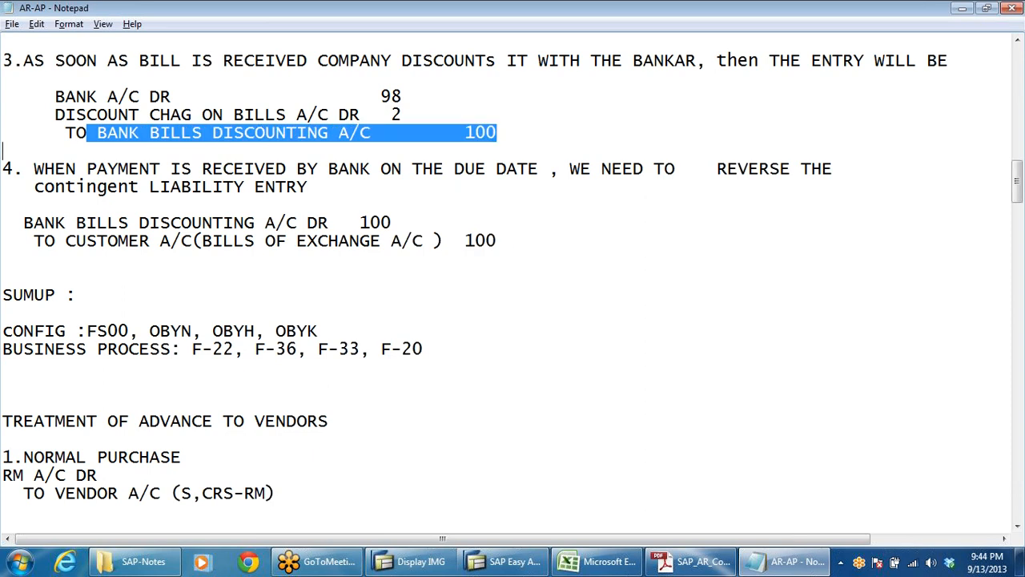
click(24, 222)
drag(23, 222, 381, 221)
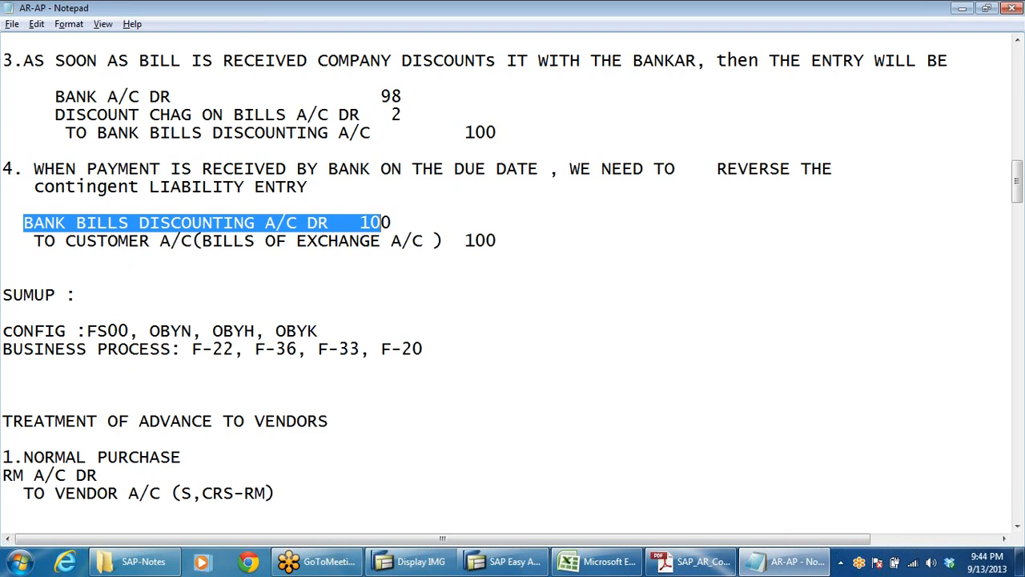
drag(791, 240, 244, 240)
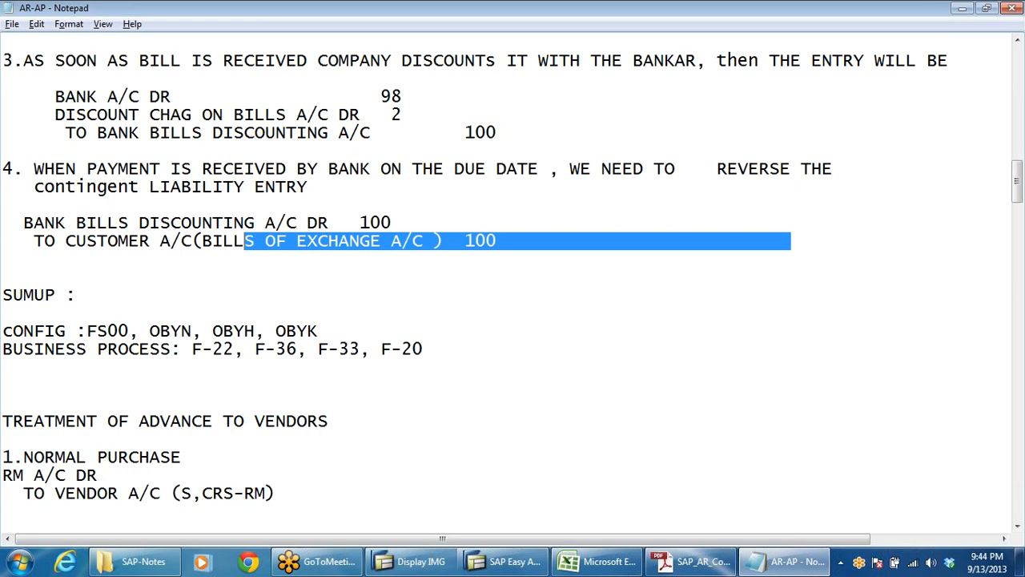
click(2, 259)
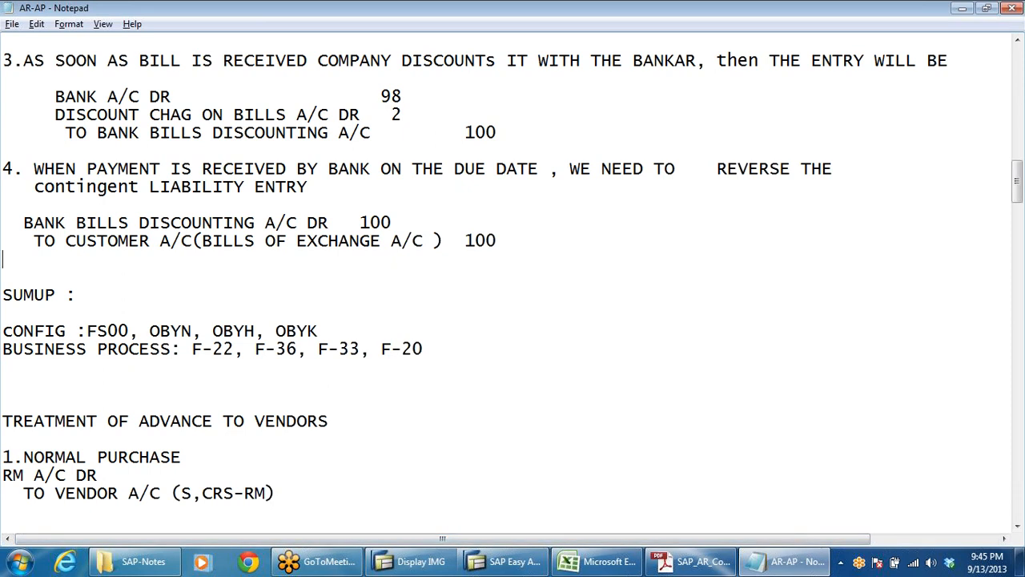
Step: Review the debit and credit lines of entry 4 and the discount charges and bank bills discounting lines of entry 3 by highlighting them
drag(23, 222, 422, 222)
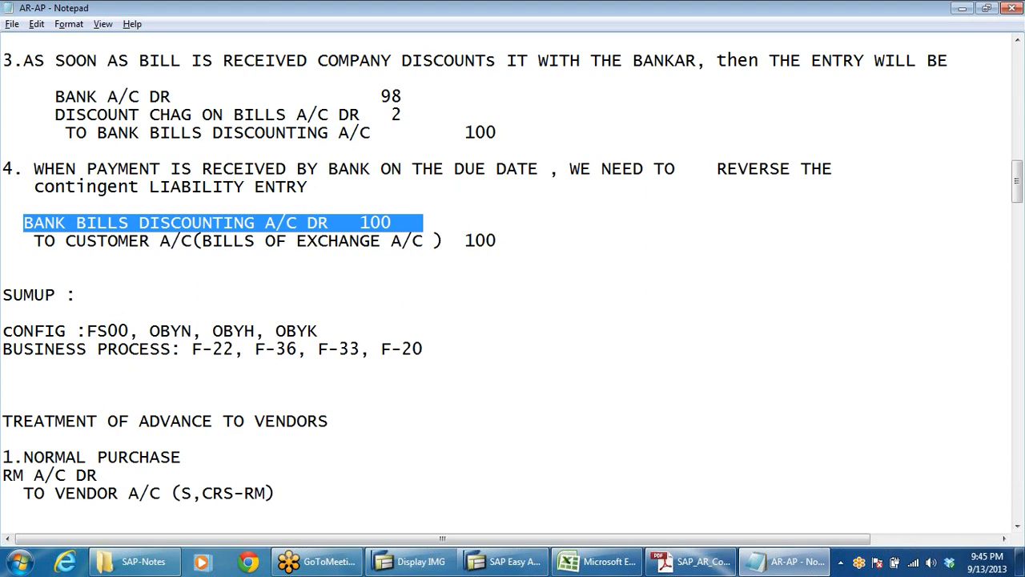
drag(34, 241, 105, 258)
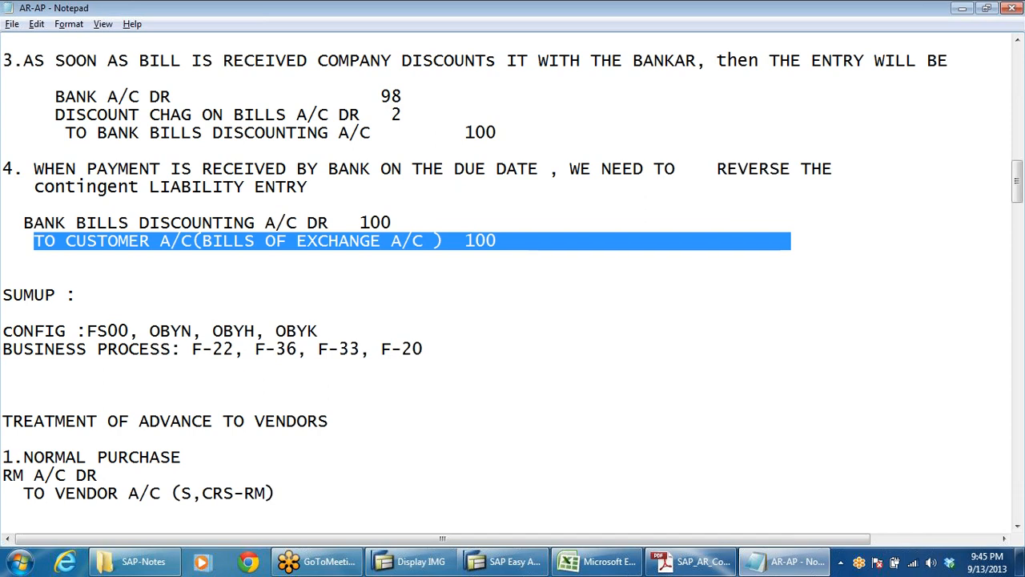
click(424, 348)
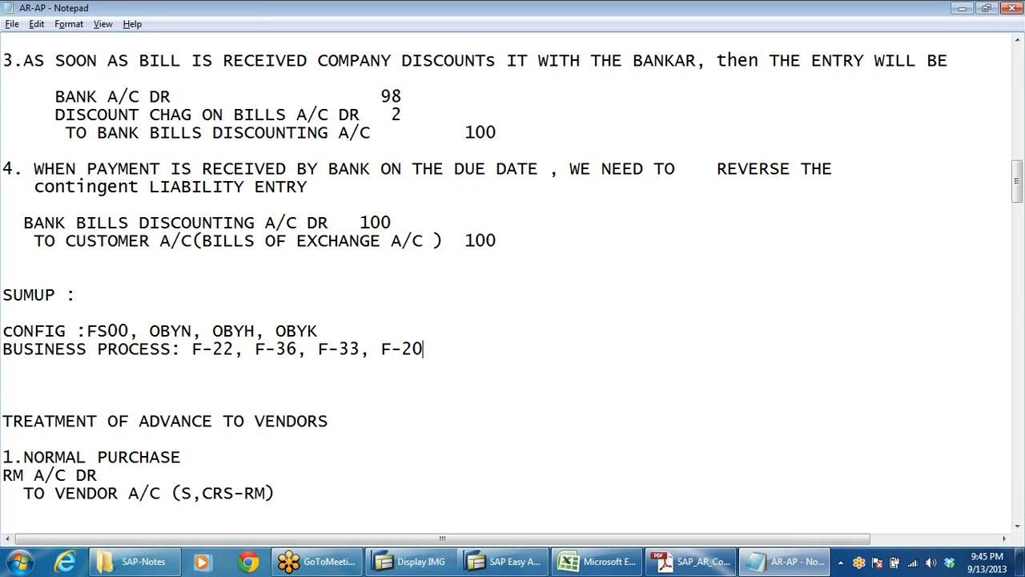
click(505, 561)
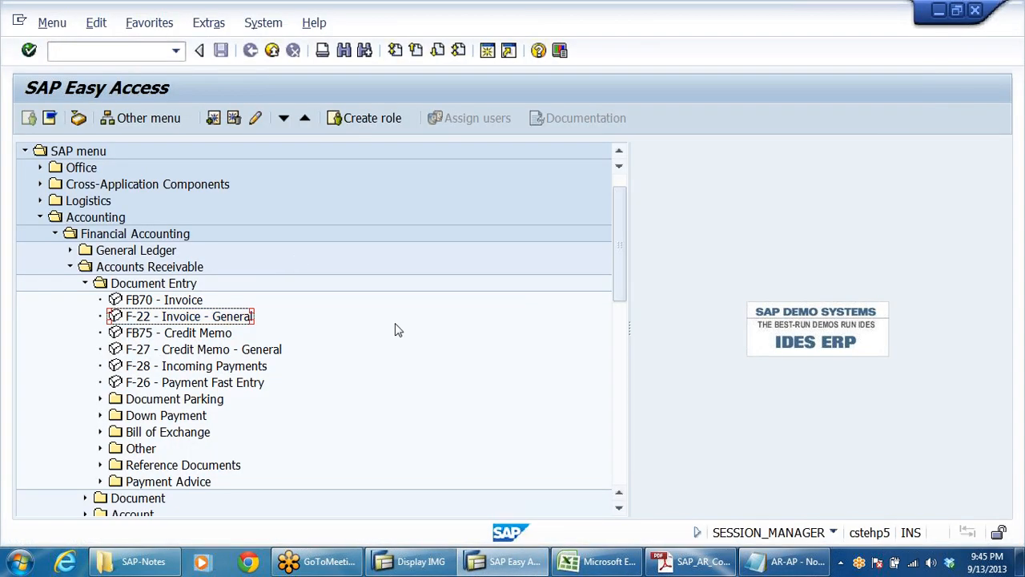
click(789, 562)
scroll(512, 280, up, 3)
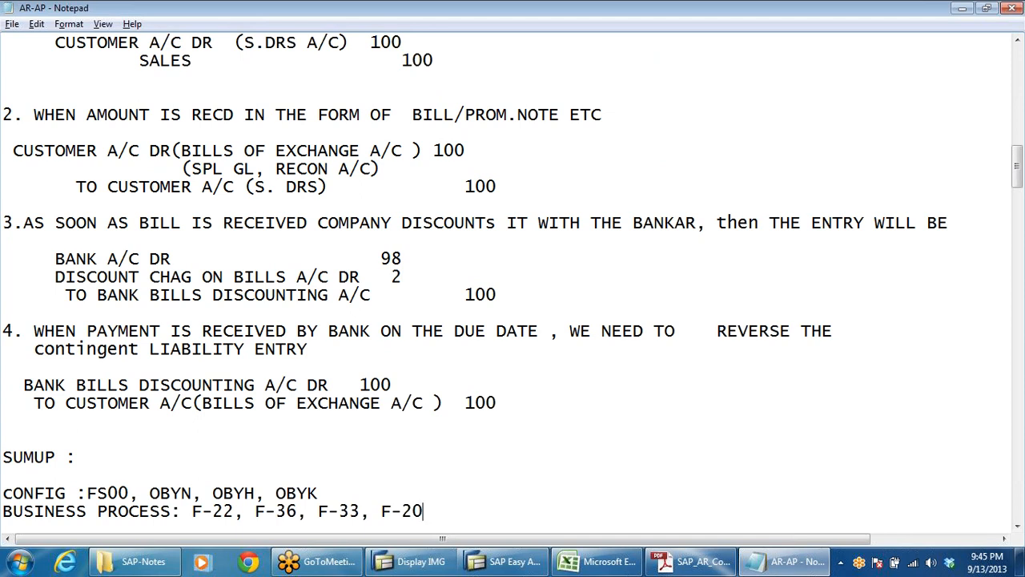
drag(55, 277, 402, 276)
drag(97, 295, 497, 295)
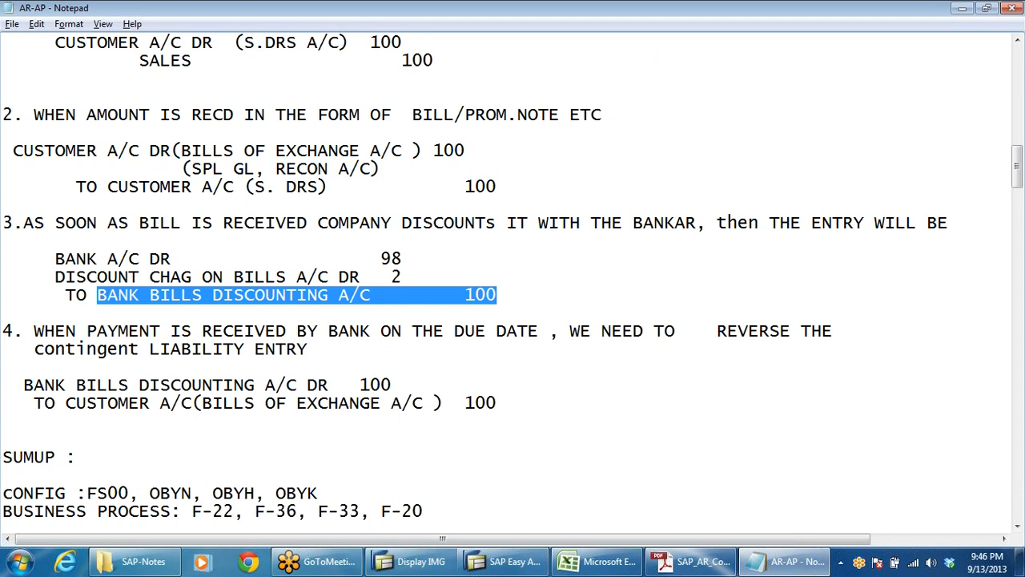
Step: Switch to SAP Easy Access and open transaction FS00 for editing G/L accounts centrally
key(alt+Tab)
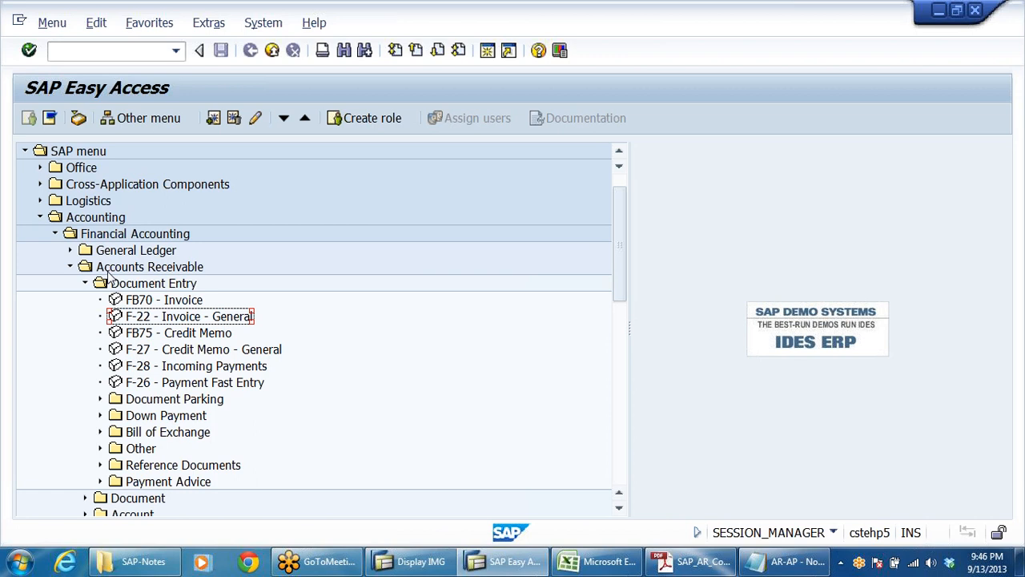
key(ctrl+slash)
text(fs00)
key(BackSpace)
key(BackSpace)
key(BackSpace)
key(BackSpace)
key(Caps_Lock)
text(FS00)
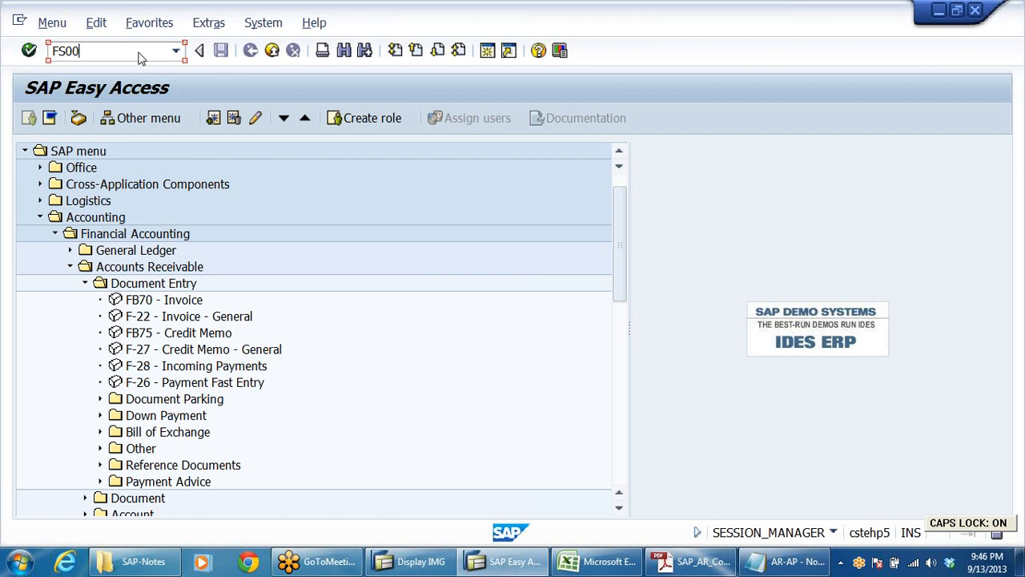
key(Return)
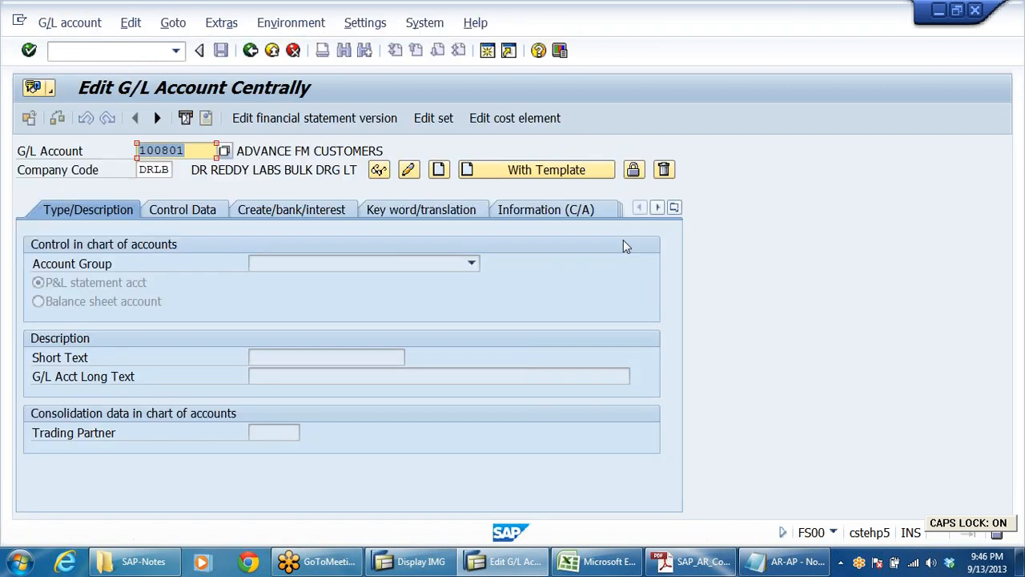
Step: Look through the accounts receivable configuration PDF for the bills of exchange accounting entries and the settings of the G/L accounts to create
click(693, 561)
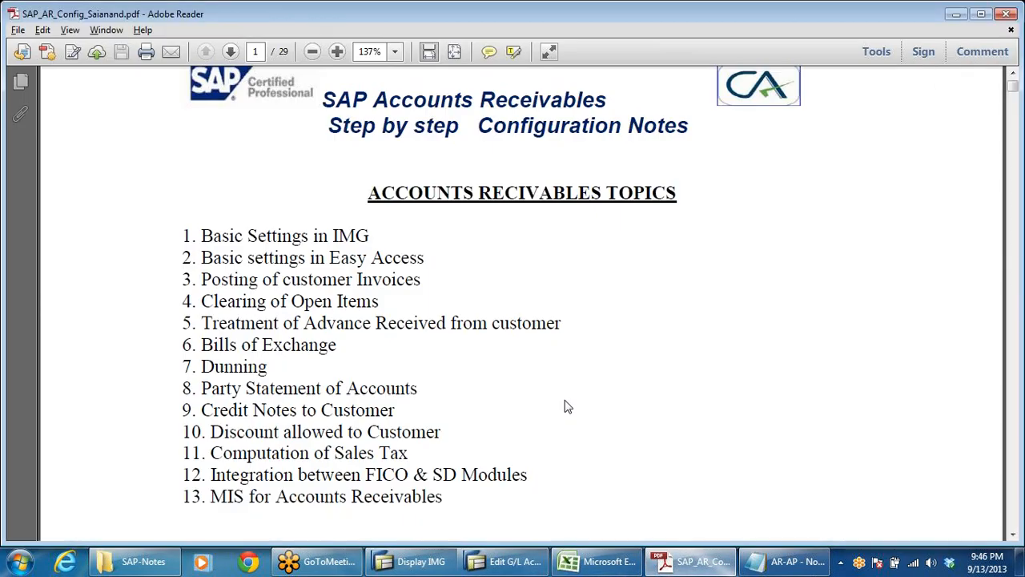
scroll(564, 404, down, 20)
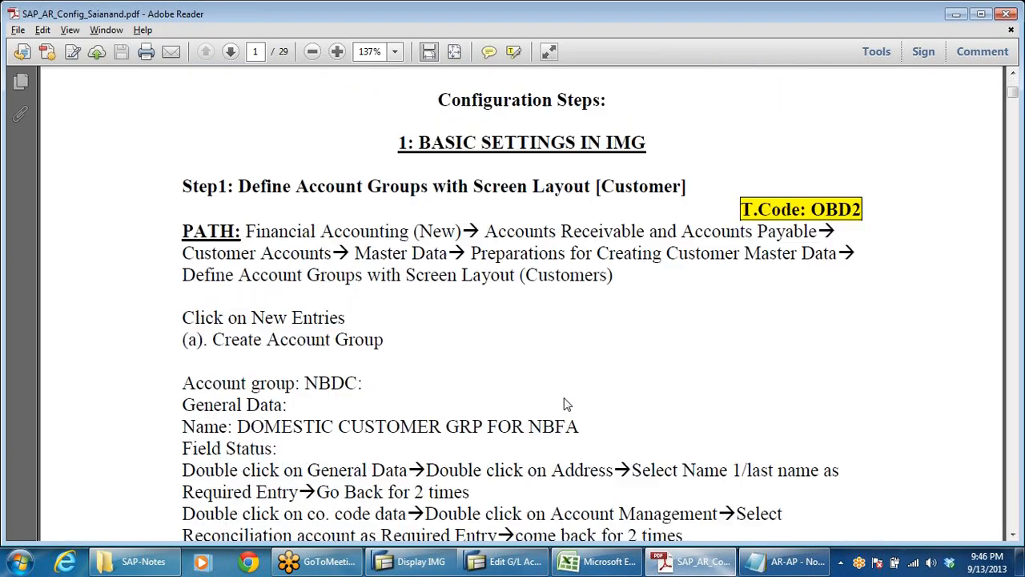
scroll(564, 404, down, 20)
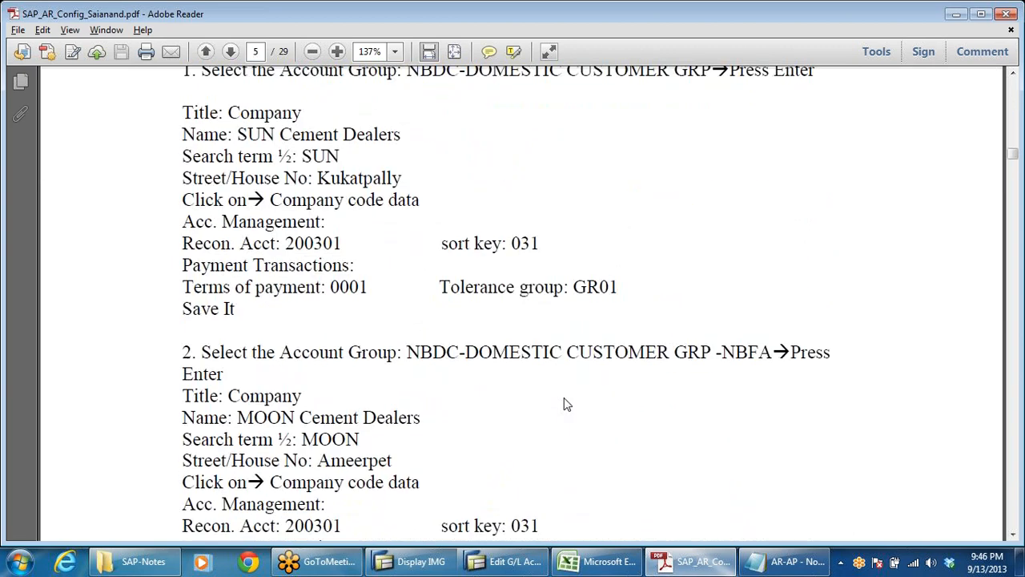
scroll(564, 405, down, 15)
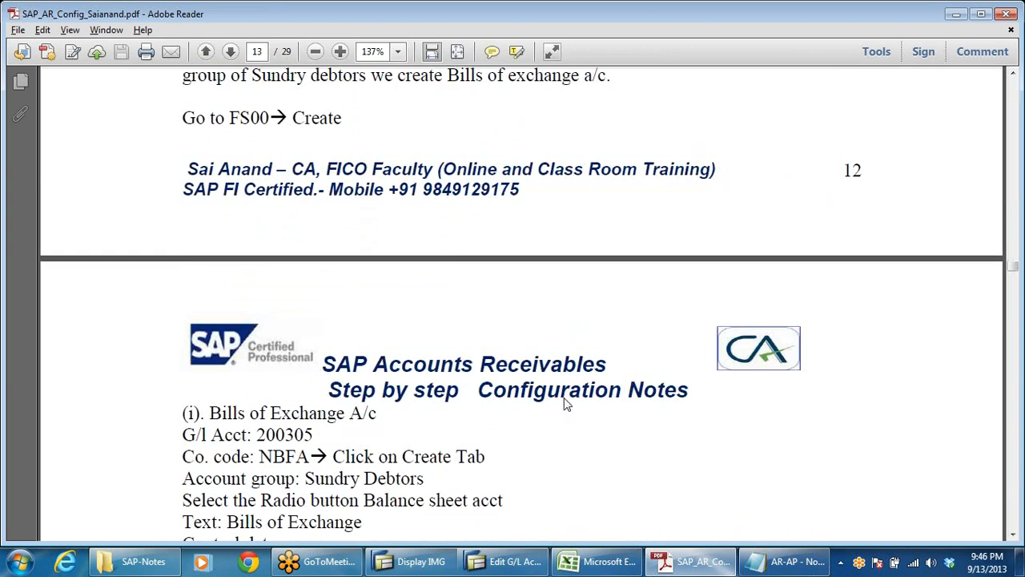
scroll(567, 404, down, 8)
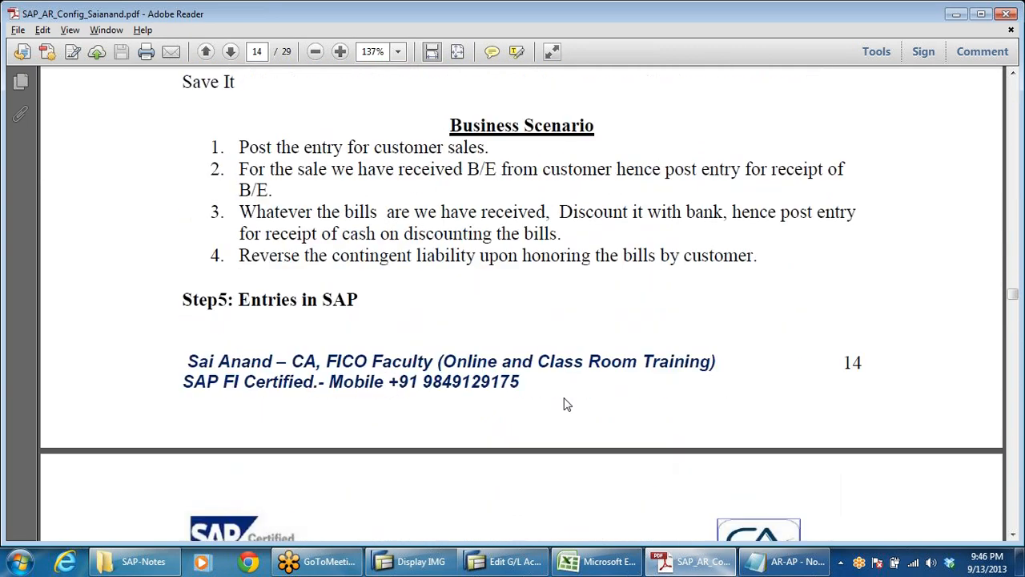
scroll(567, 404, down, 10)
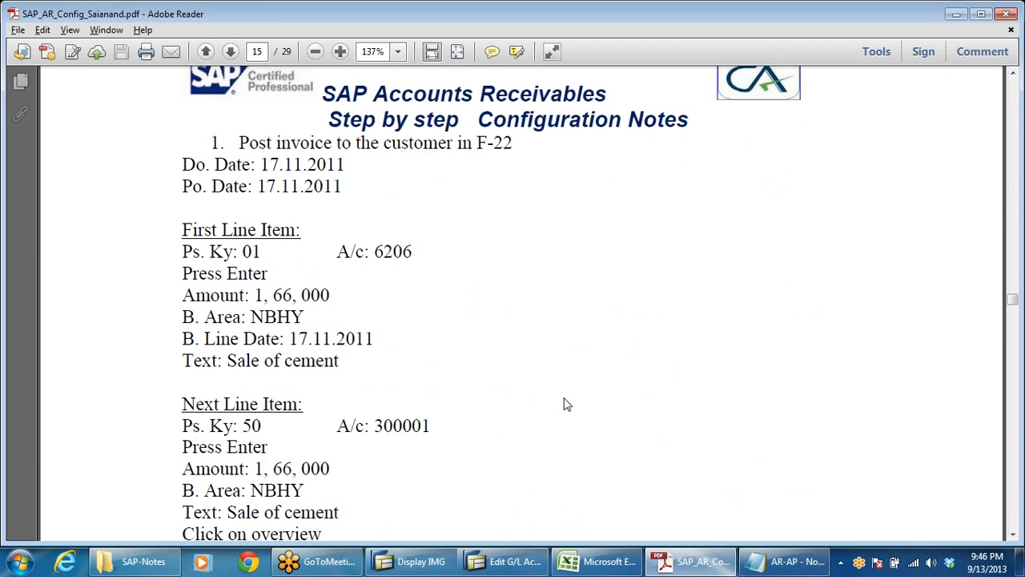
scroll(550, 389, down, 3)
scroll(549, 390, up, 10)
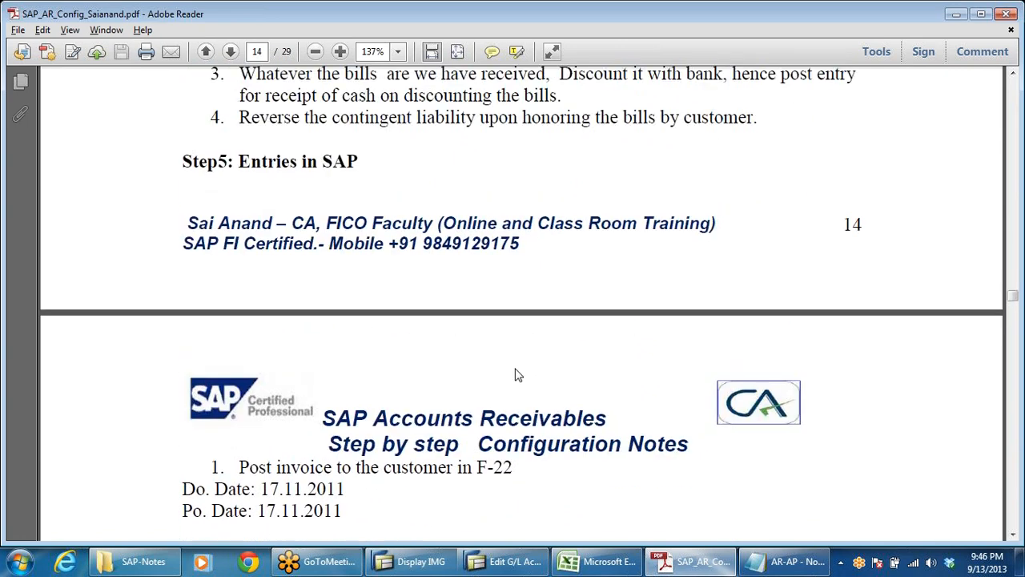
scroll(521, 301, up, 5)
scroll(522, 301, up, 5)
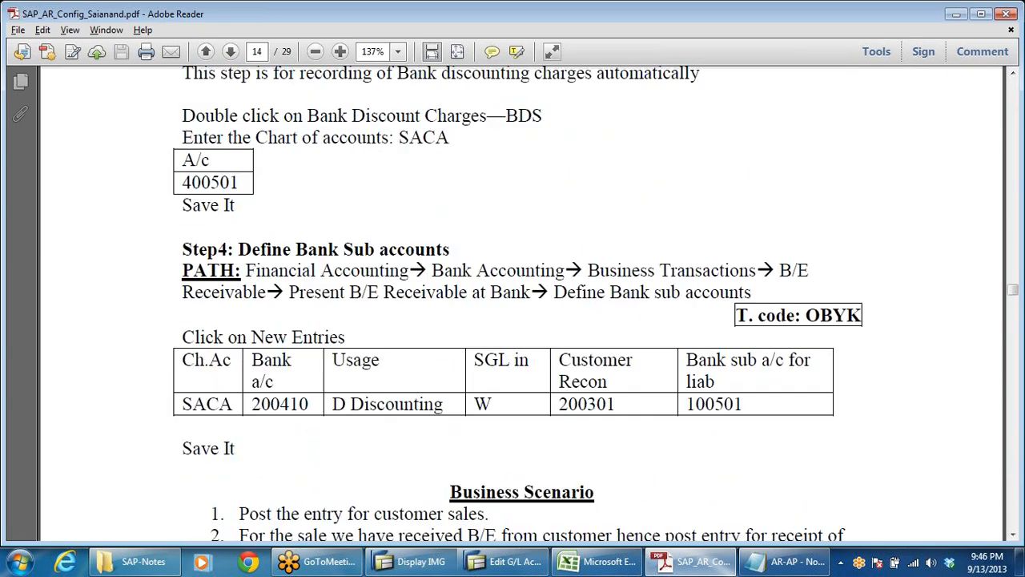
scroll(481, 361, up, 15)
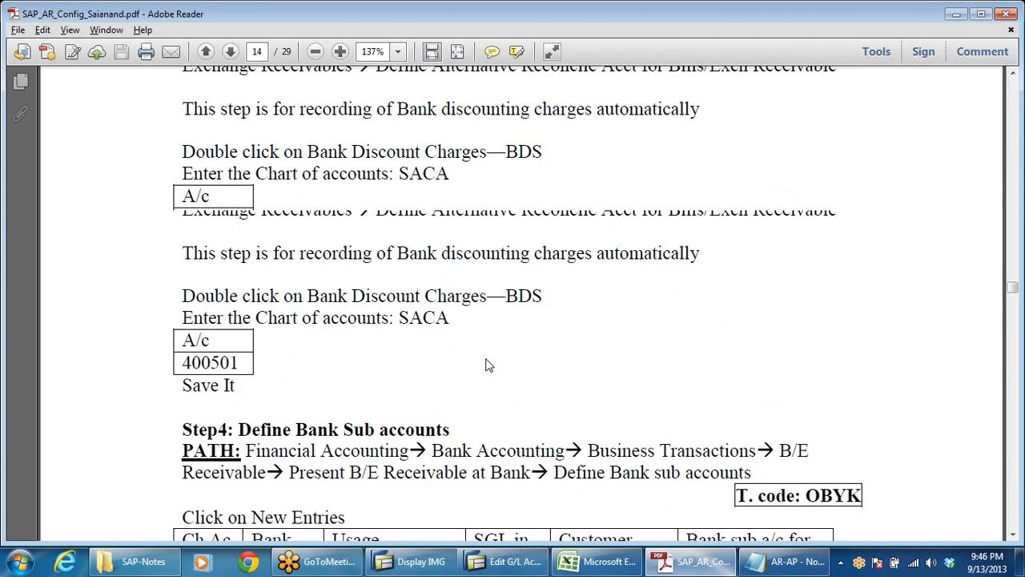
scroll(473, 361, up, 15)
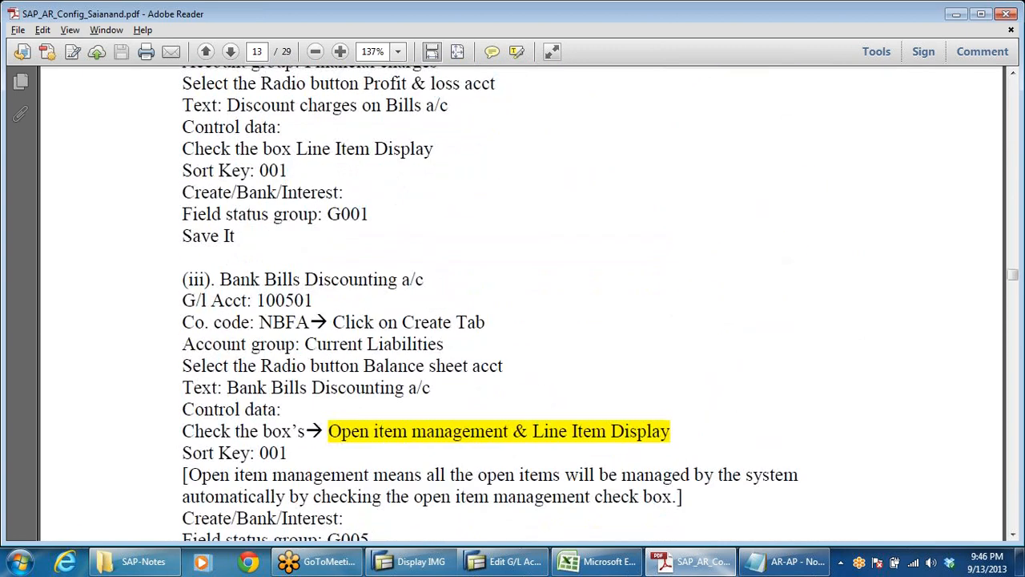
scroll(469, 362, up, 15)
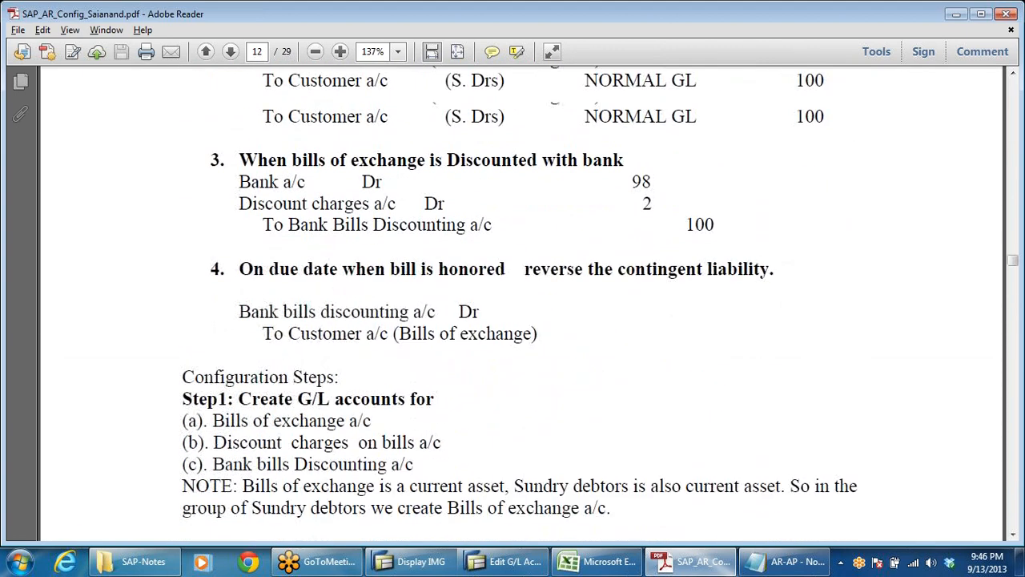
scroll(600, 302, down, 4)
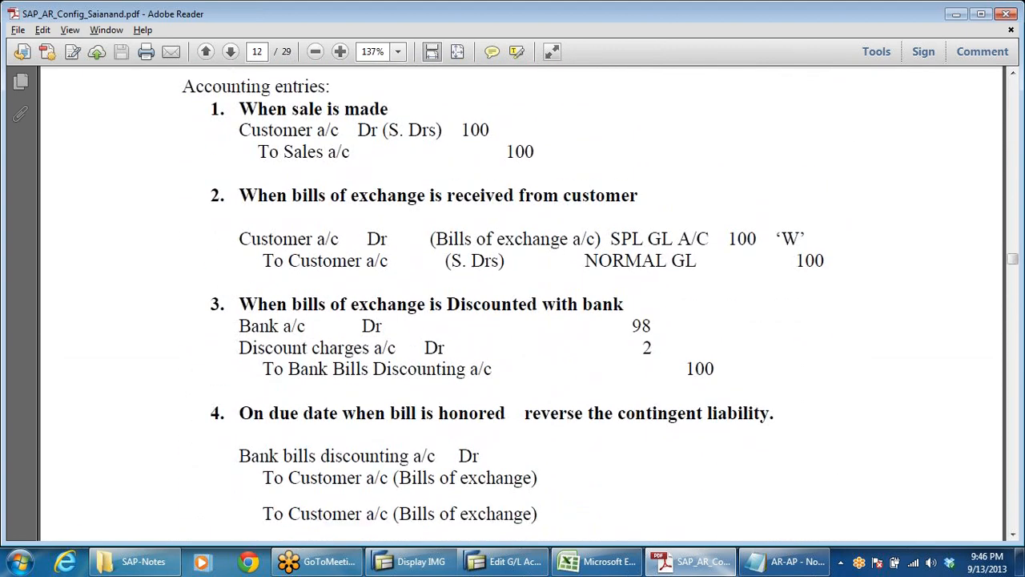
scroll(513, 304, down, 7)
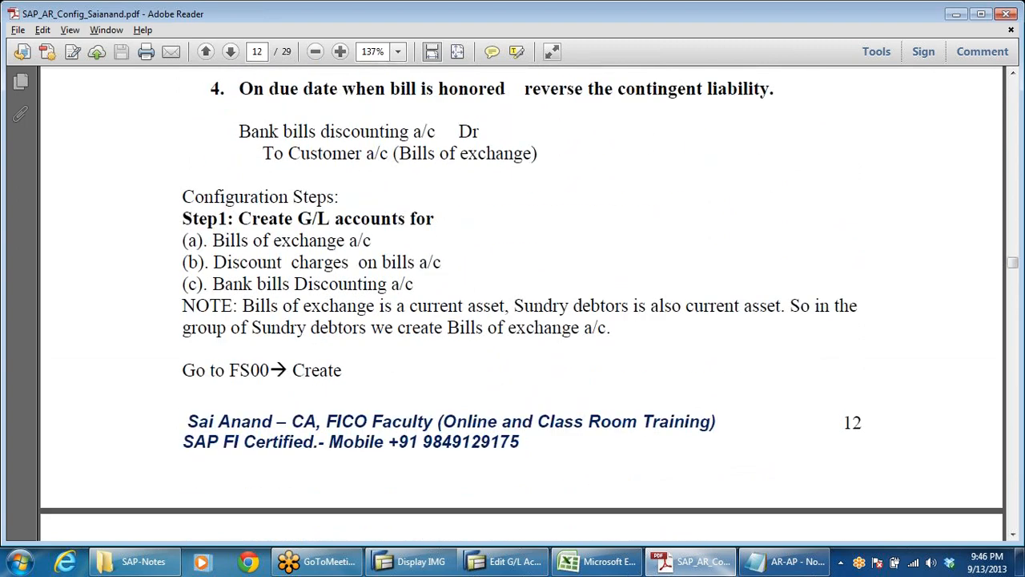
scroll(603, 293, down, 13)
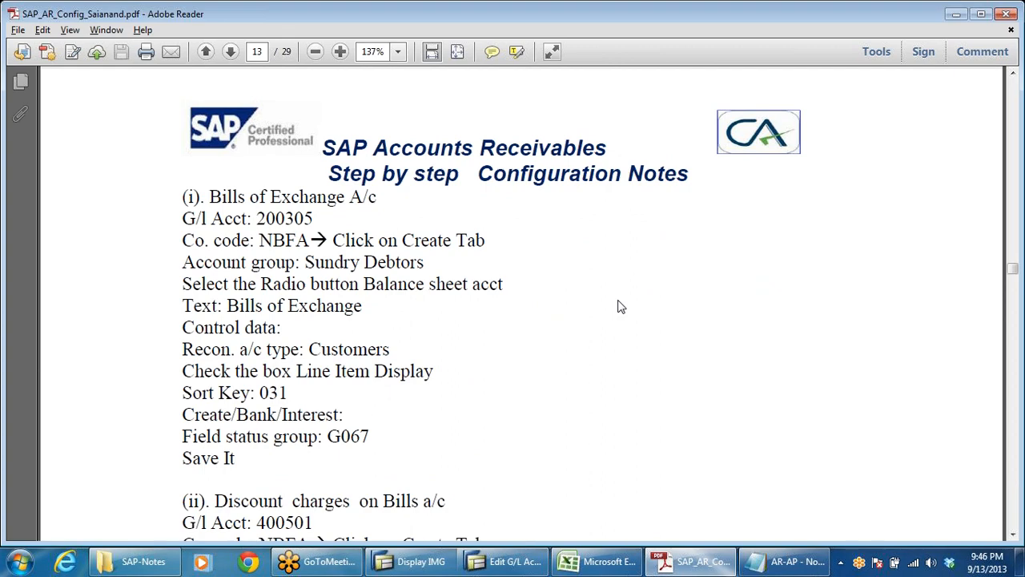
Step: Switch to the Excel workbook and check the number range of the Sundry Debtors group on the ACC GRP sheet
key(alt+Tab)
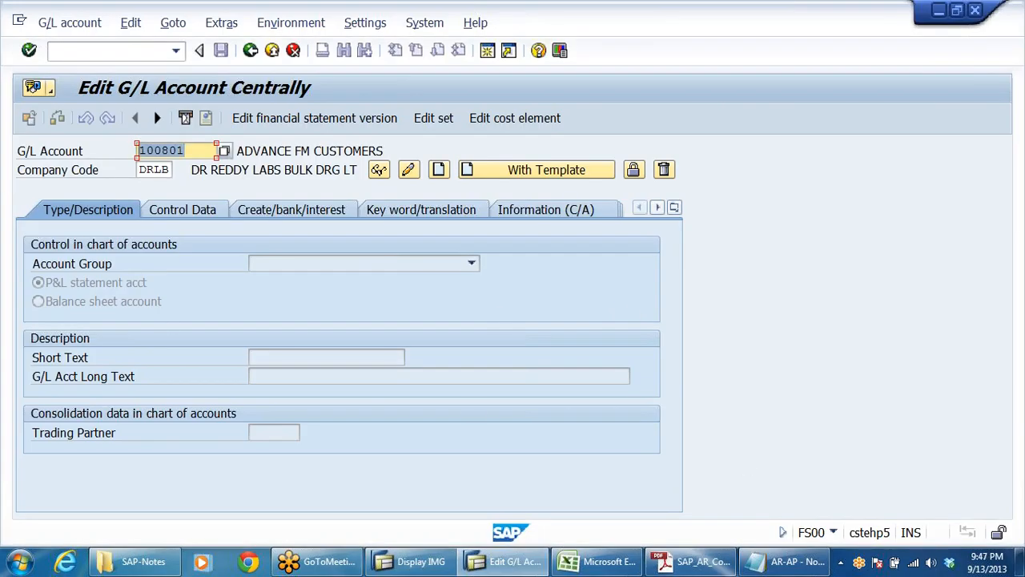
click(582, 563)
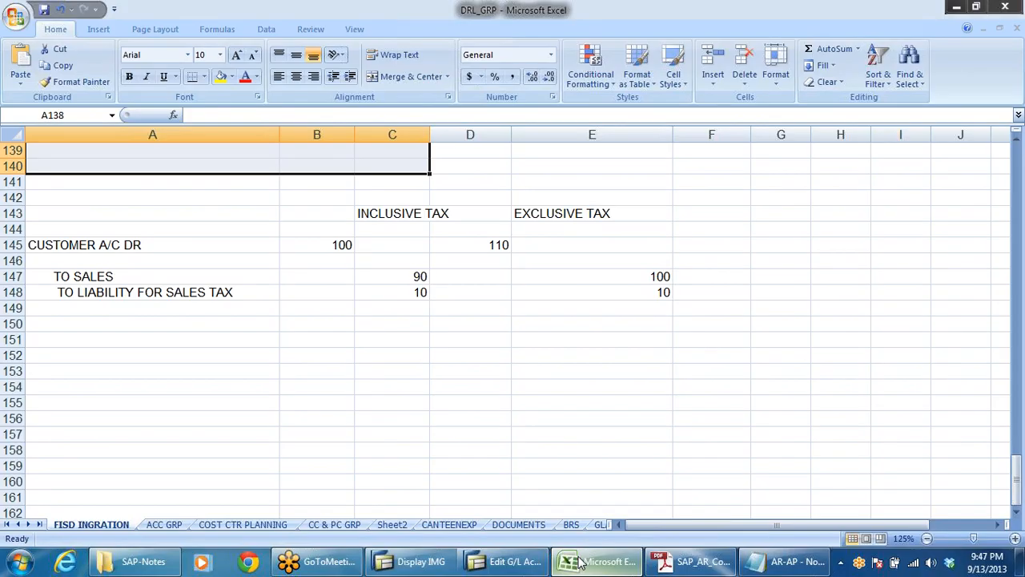
click(151, 527)
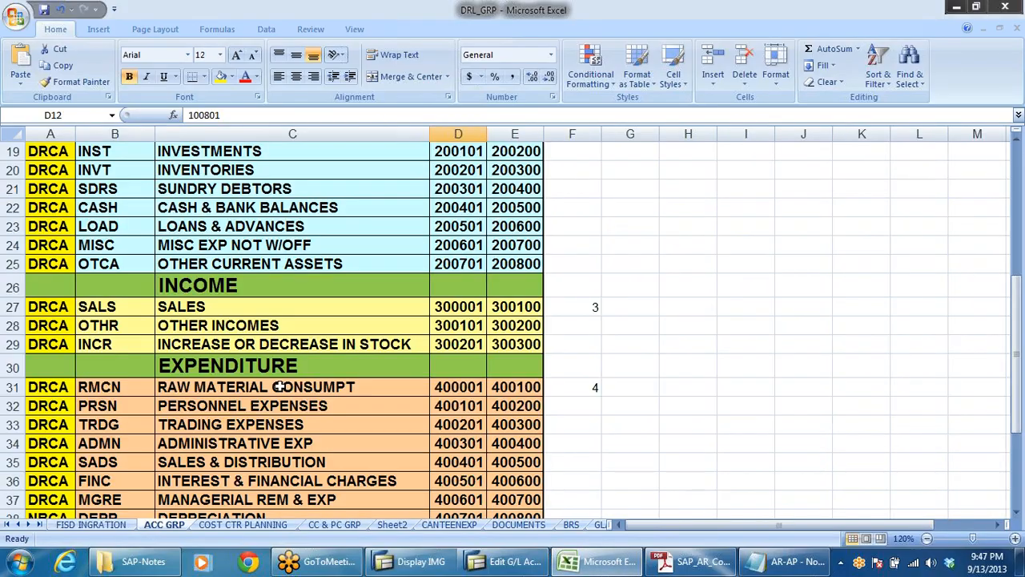
scroll(280, 385, up, 3)
scroll(280, 385, up, 2)
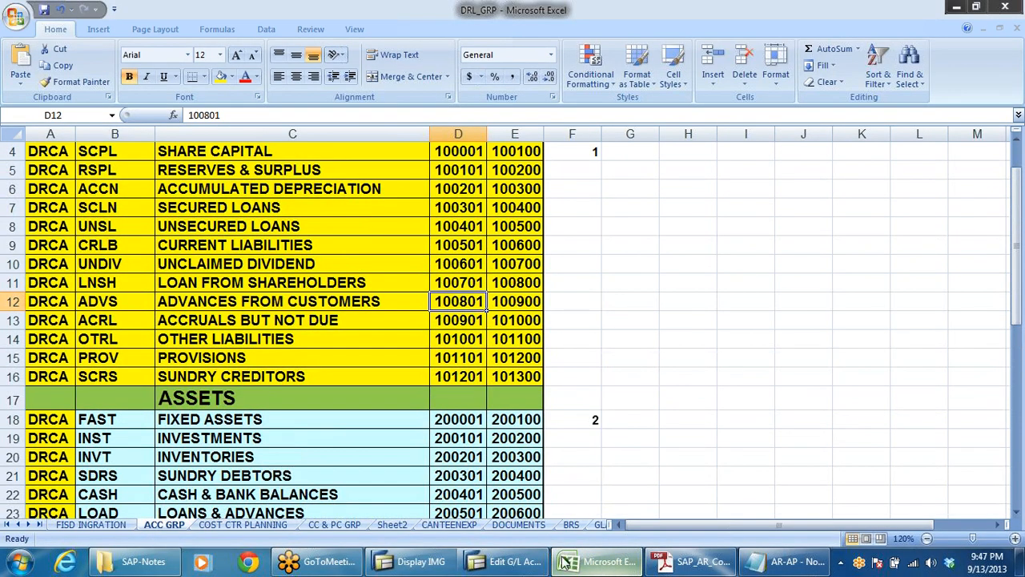
click(170, 229)
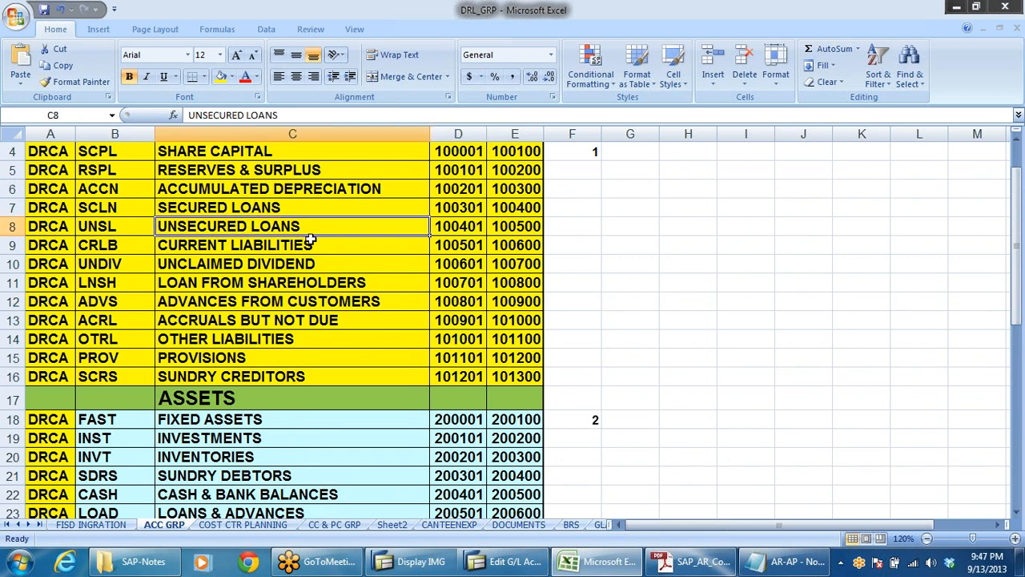
scroll(326, 316, down, 3)
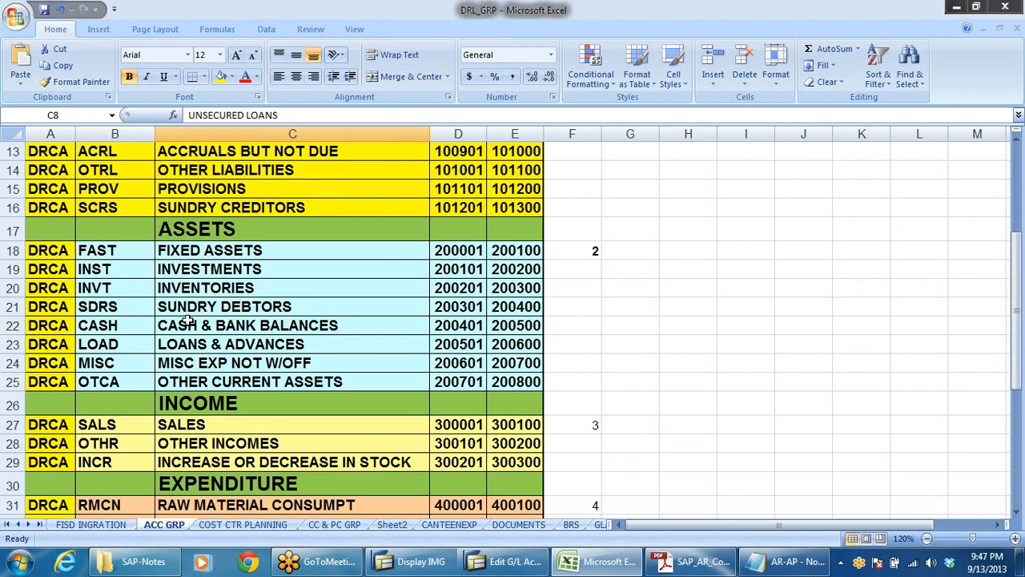
click(220, 306)
drag(451, 311, 526, 307)
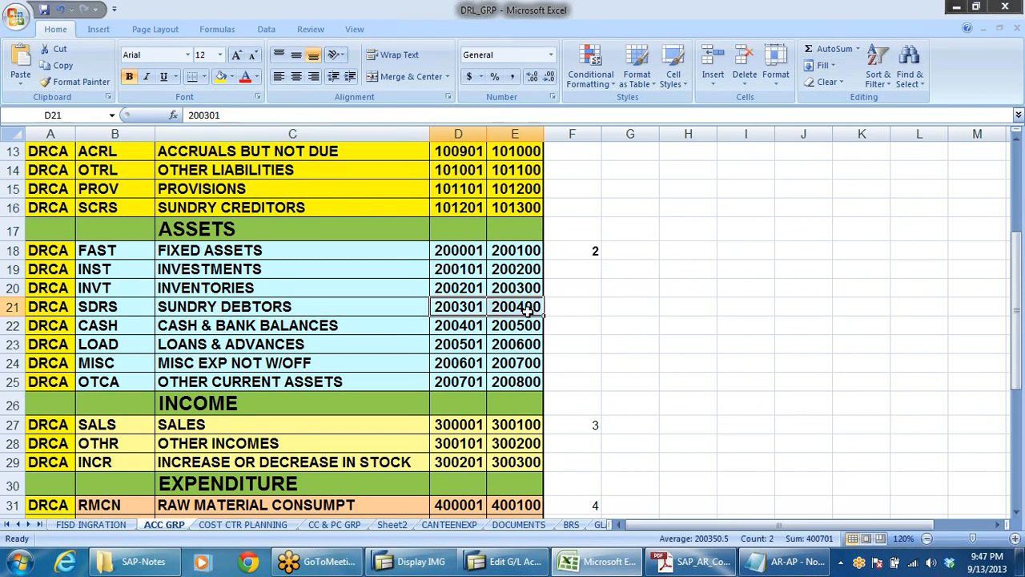
click(440, 308)
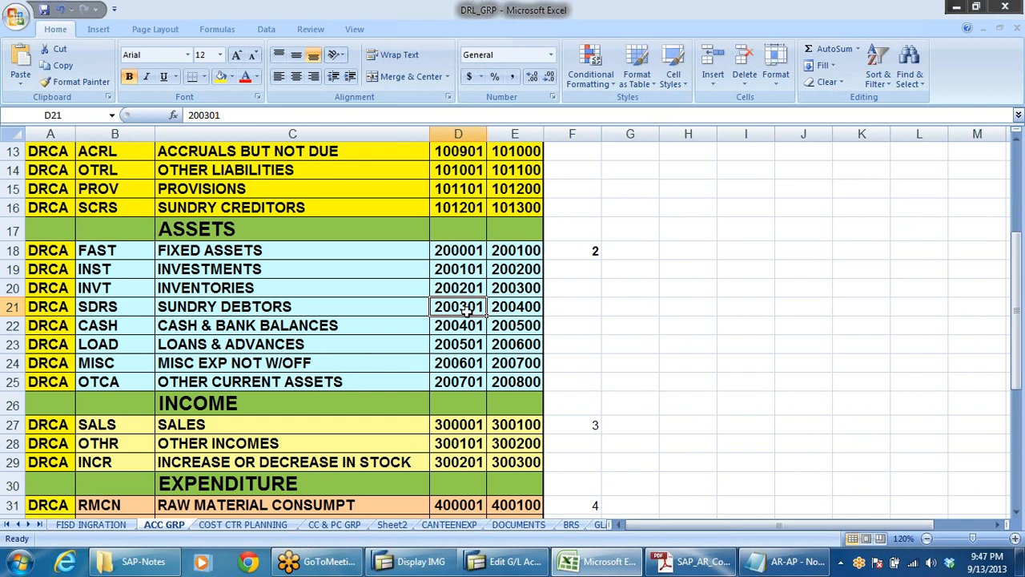
Step: Return to SAP and start creating G/L account 200305 in company code DRLB
key(alt+Tab)
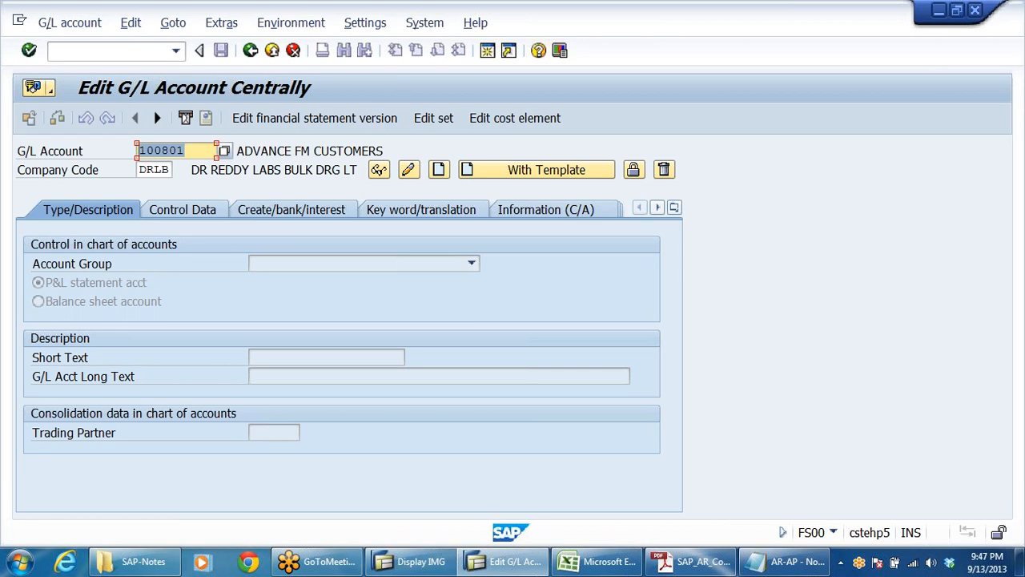
text(2)
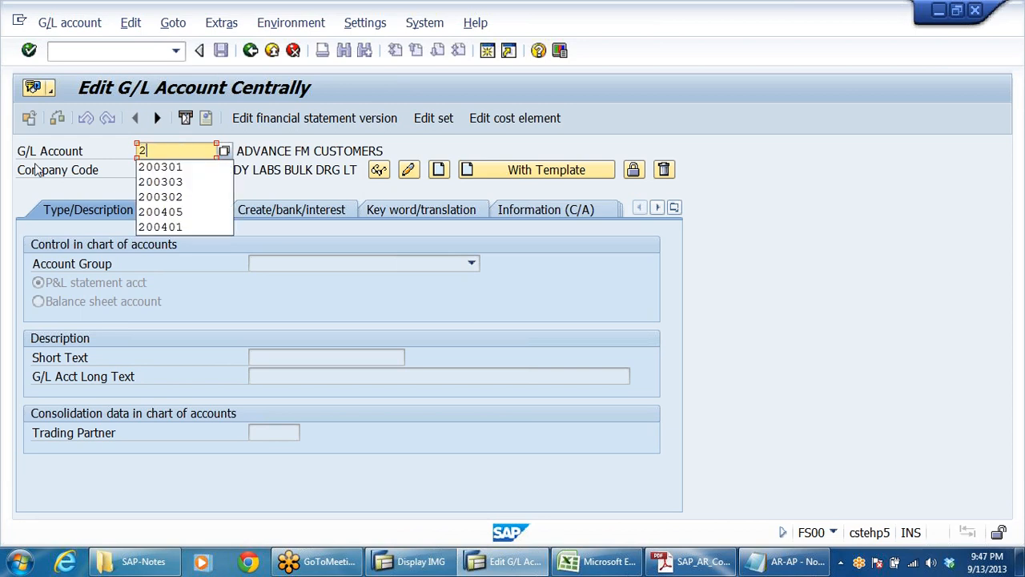
text(00305)
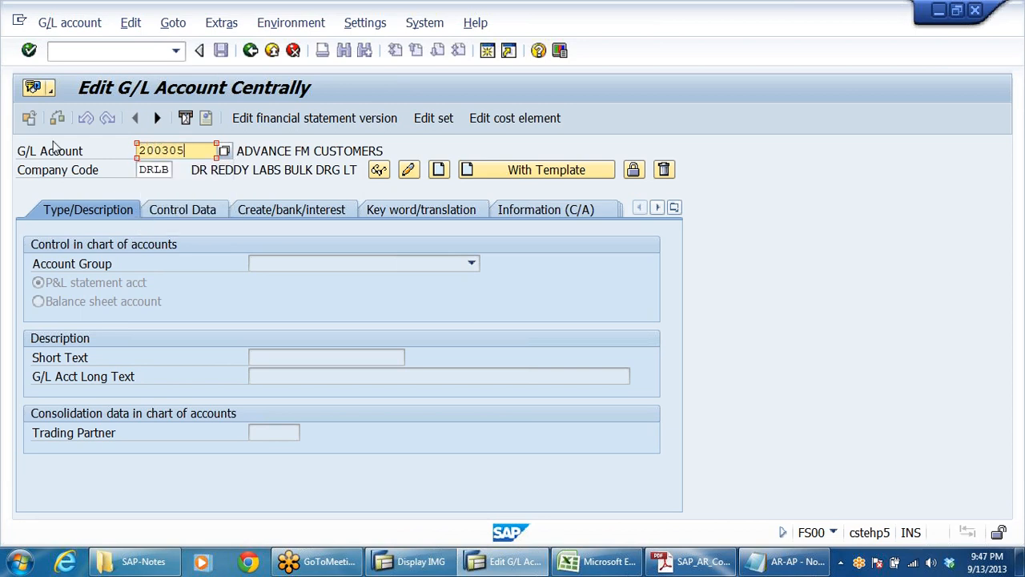
click(438, 171)
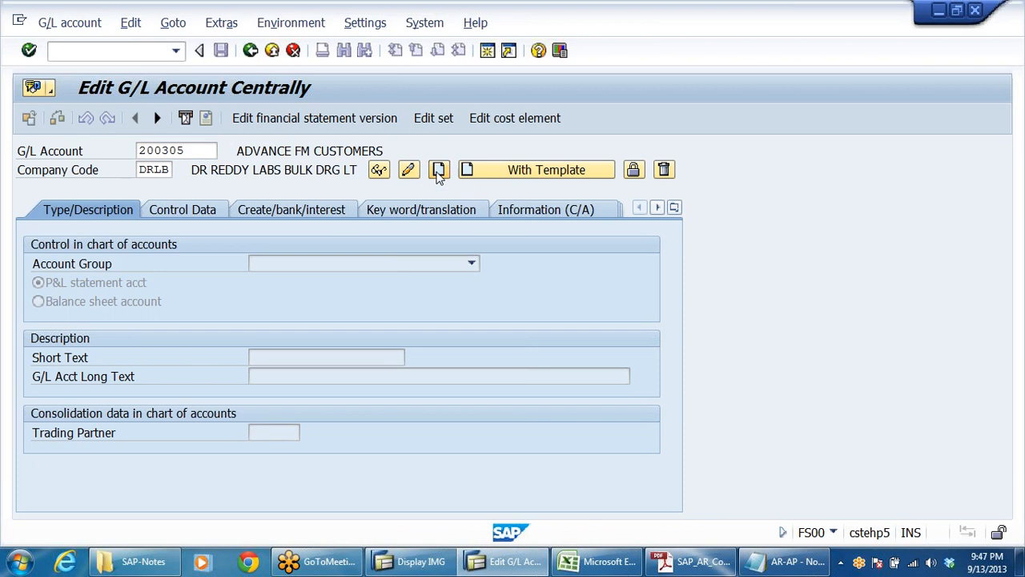
Step: Assign G/L account 200305 to the SUNDRY DEBTORS account group and make it a balance sheet account
click(471, 265)
key(s)
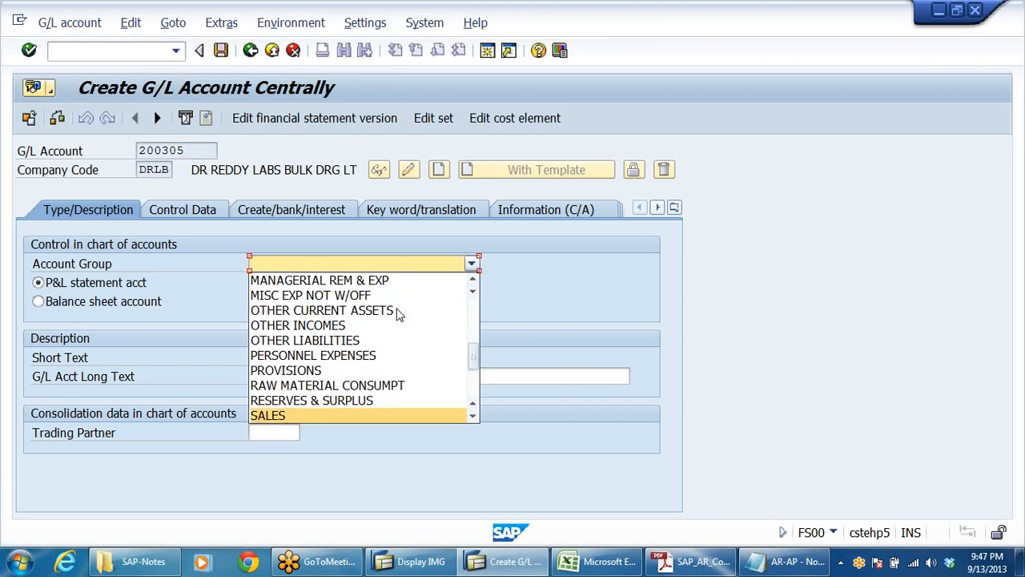
key(s)
key(s)
key(s)
key(s)
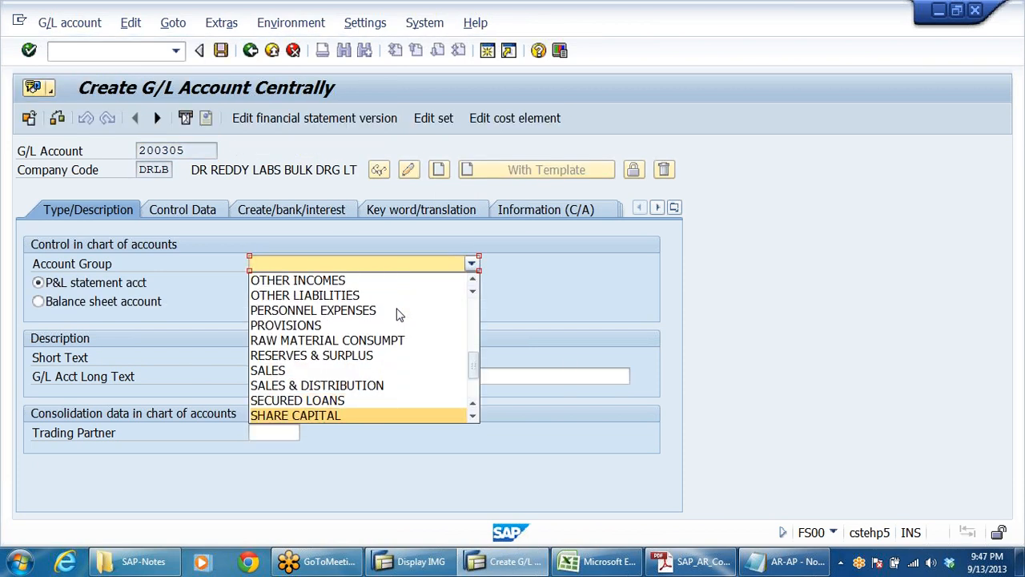
key(s)
key(Return)
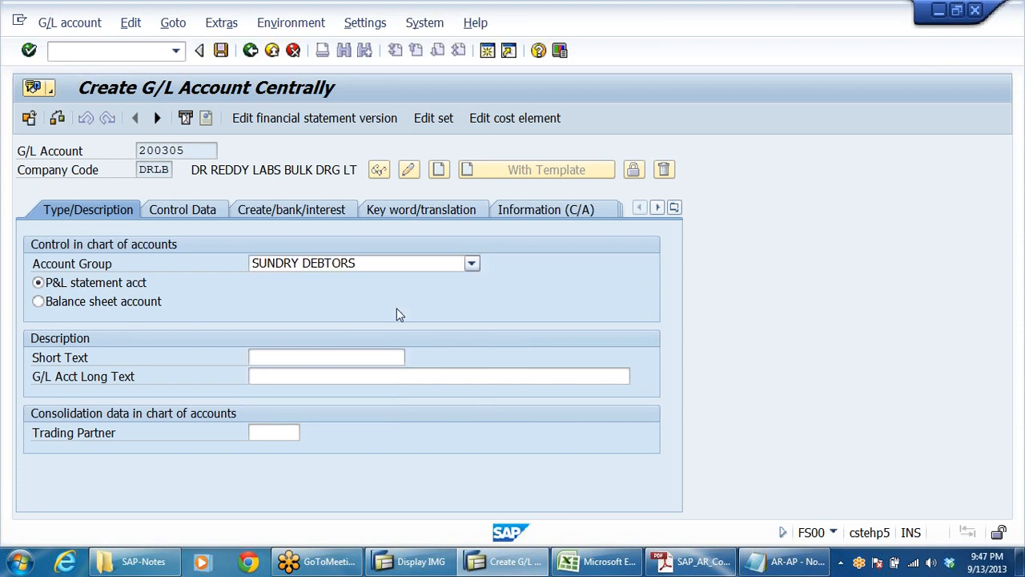
click(154, 308)
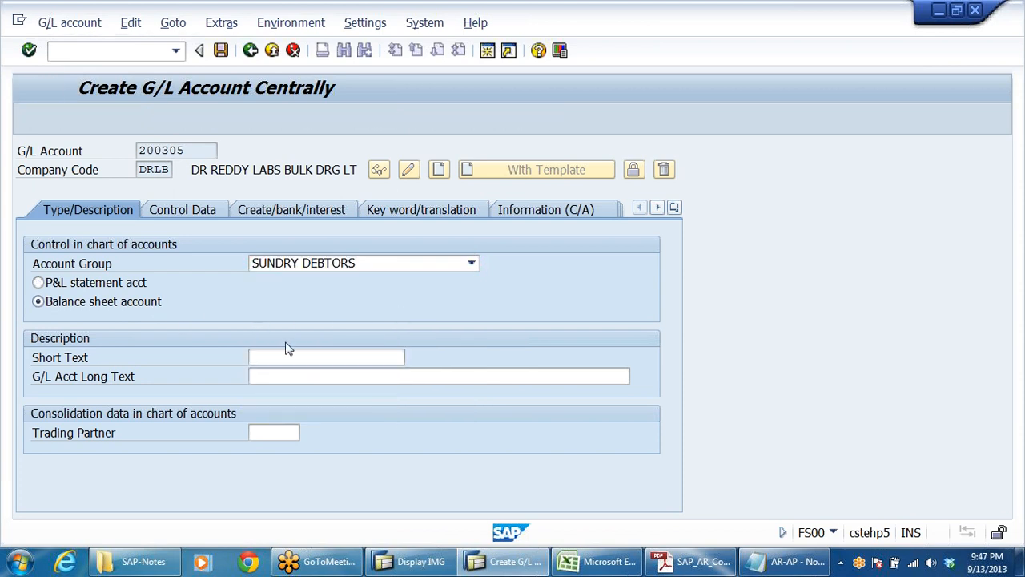
Step: Enter BILLS OF EXCHANGE A/C as the account's long text and copy it into the short text
click(444, 376)
text(BILLS OF EX)
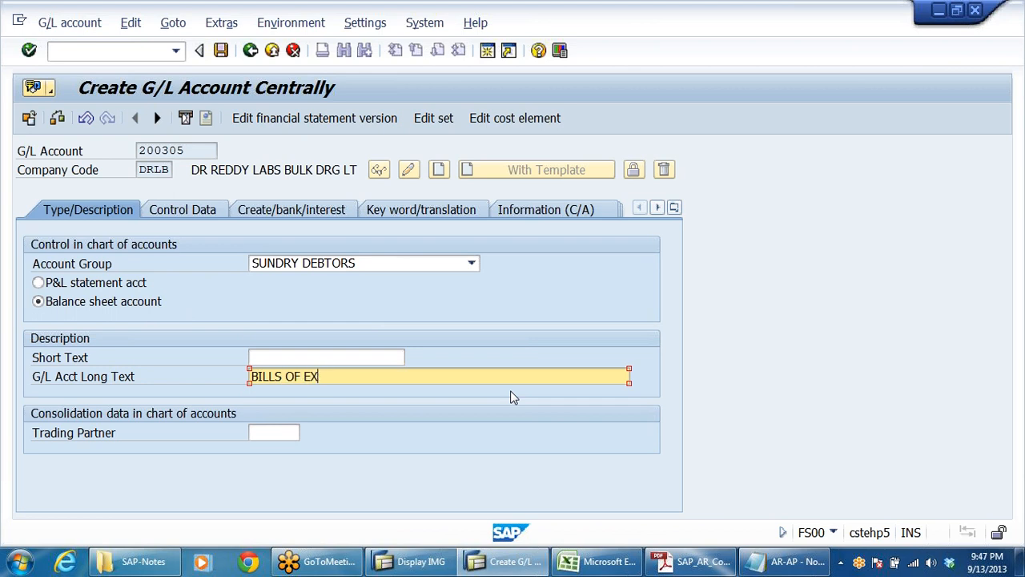
text(SHANGE A/C)
key(shift+Home)
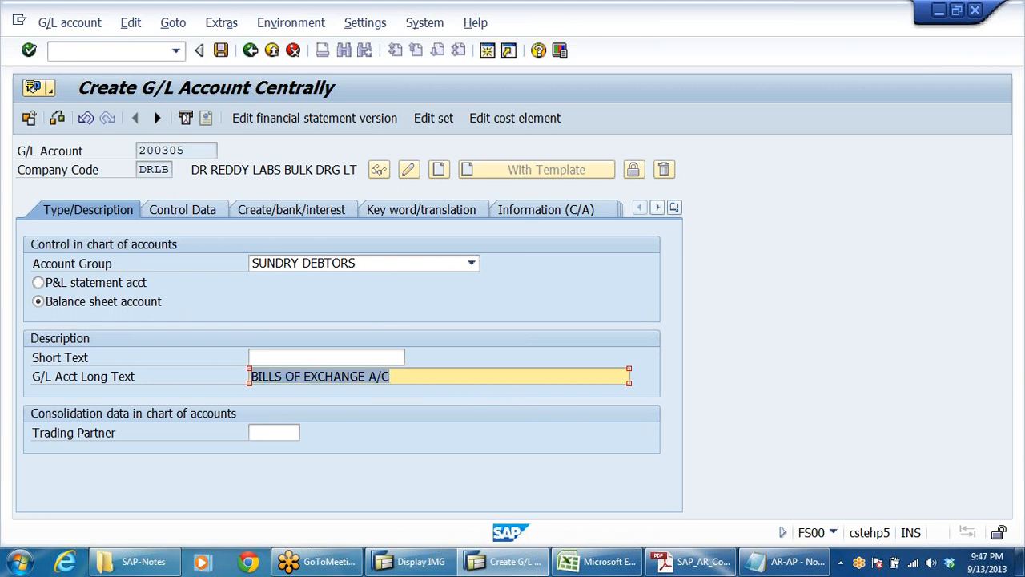
key(ctrl+c)
key(Up)
key(ctrl+v)
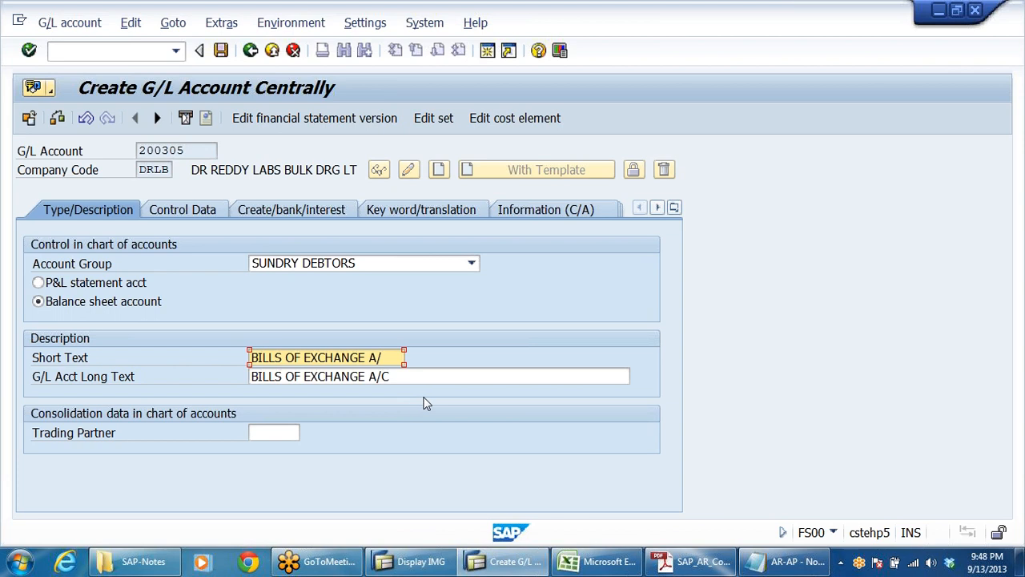
Step: In the account's control data, set the reconciliation account type to Customers
click(197, 212)
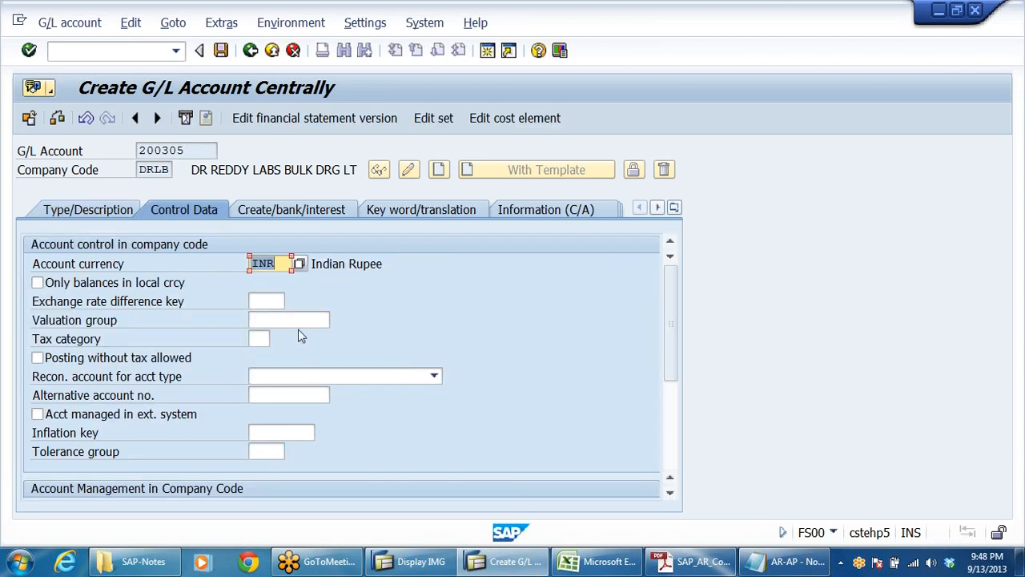
click(398, 378)
click(396, 375)
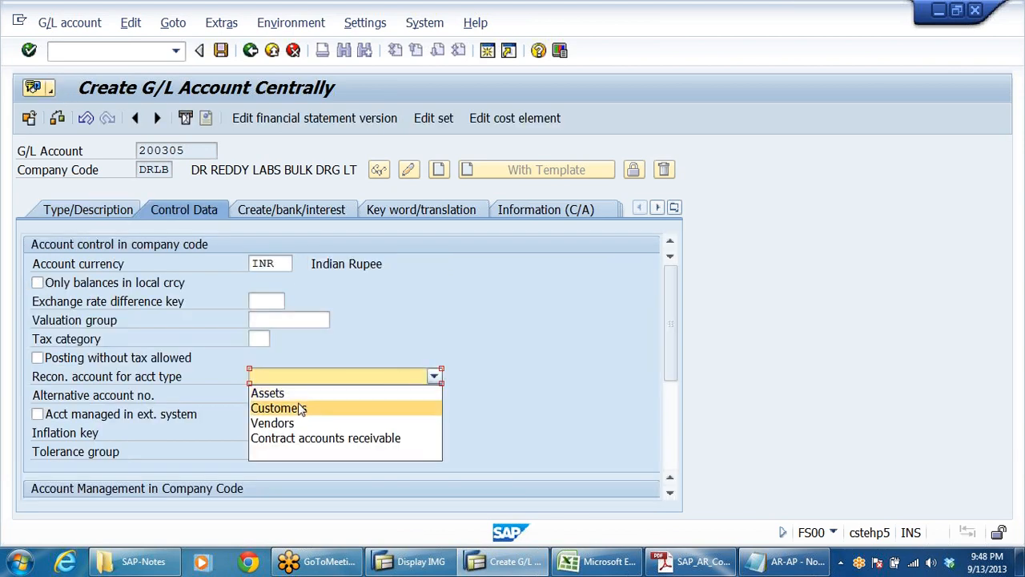
click(298, 406)
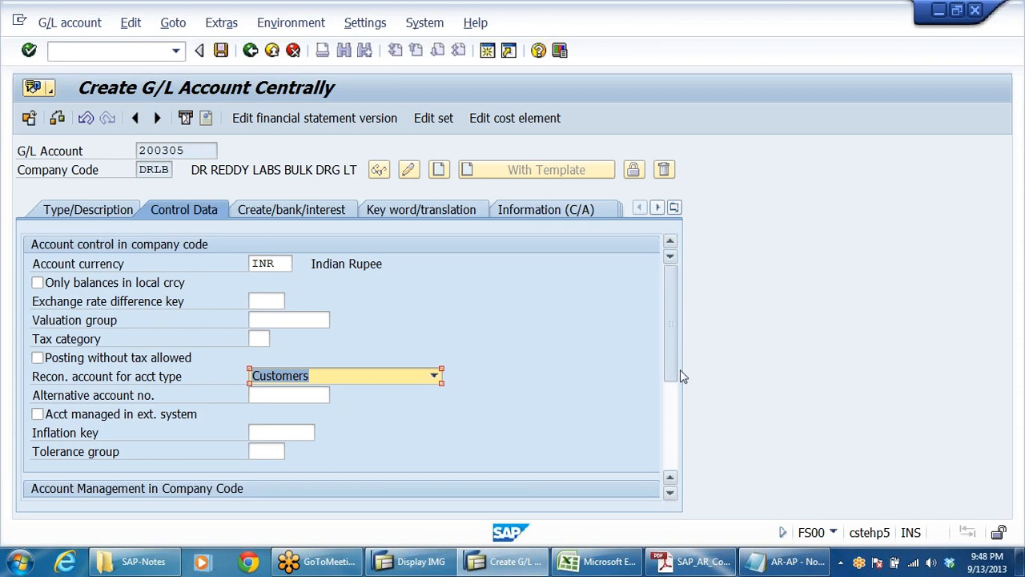
Step: Enable line item display for the bills of exchange account and set its sort key to 031
drag(680, 369, 681, 410)
click(50, 362)
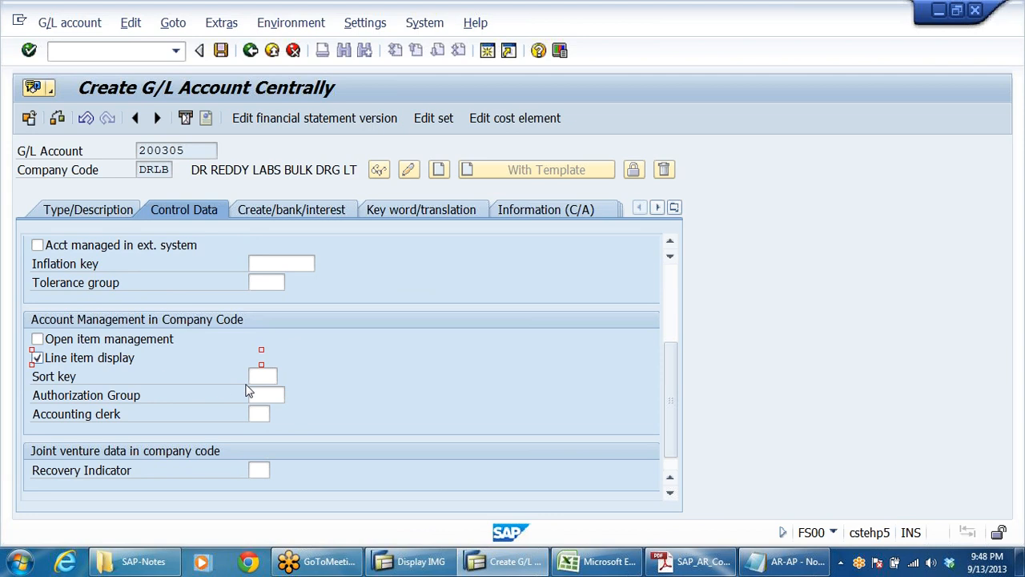
click(263, 376)
text(031)
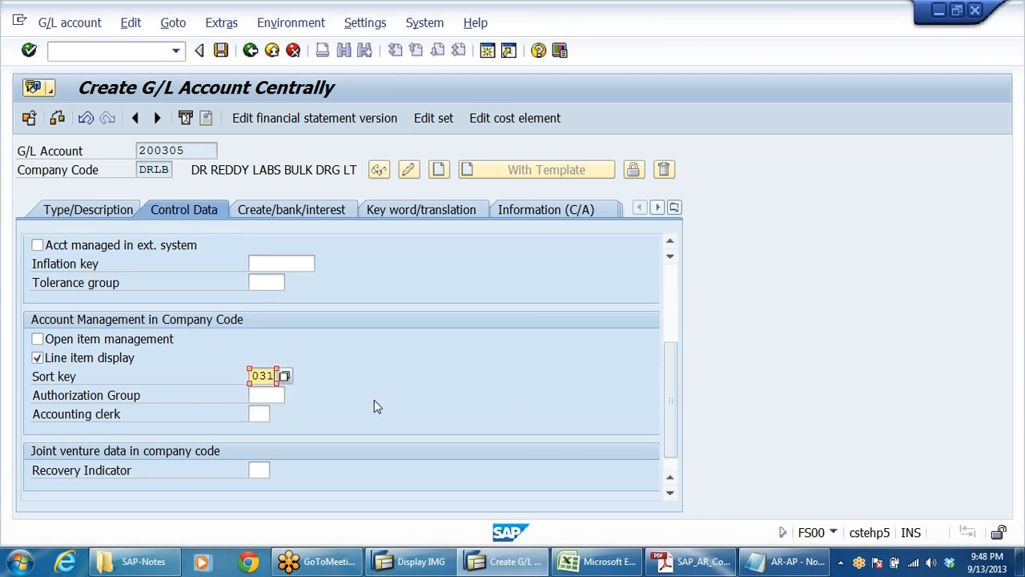
Step: Assign field status group G067 to the bills of exchange account and save the account
click(285, 207)
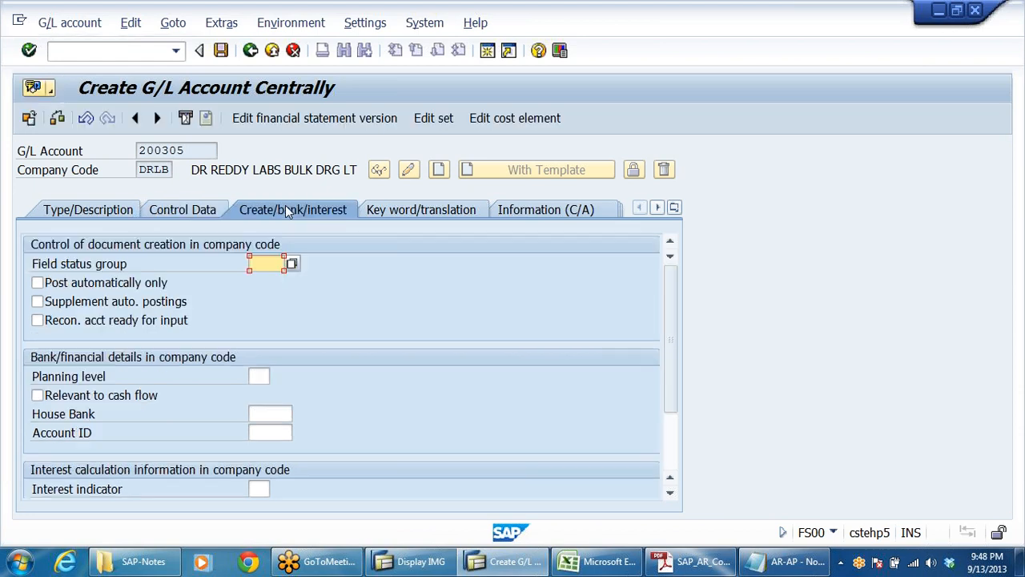
click(258, 263)
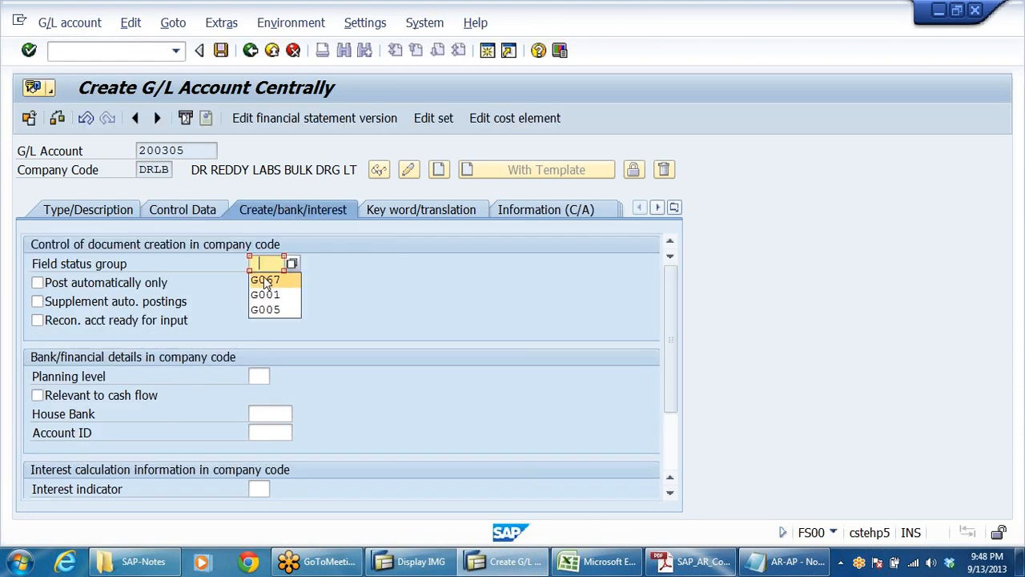
click(266, 277)
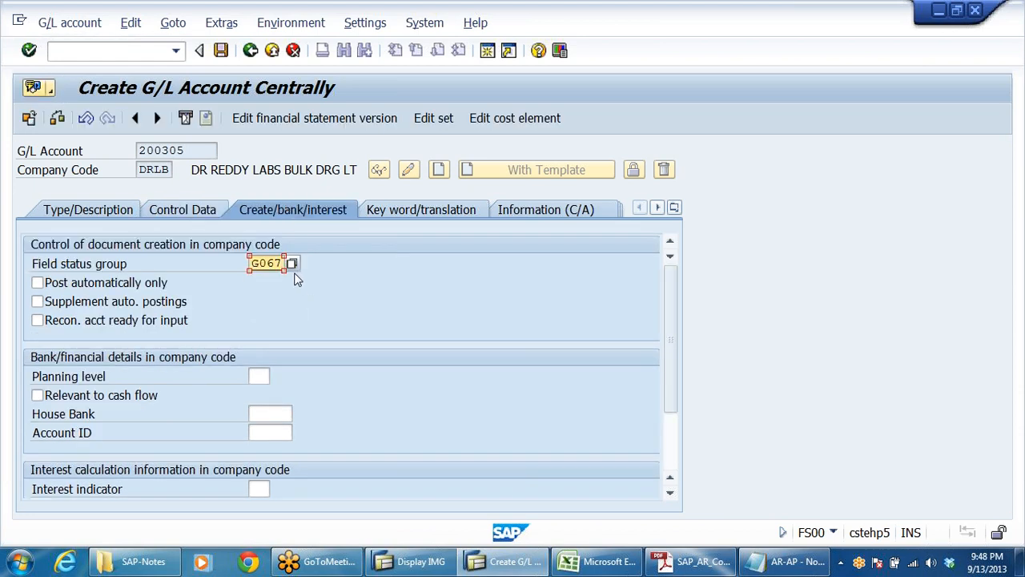
click(221, 49)
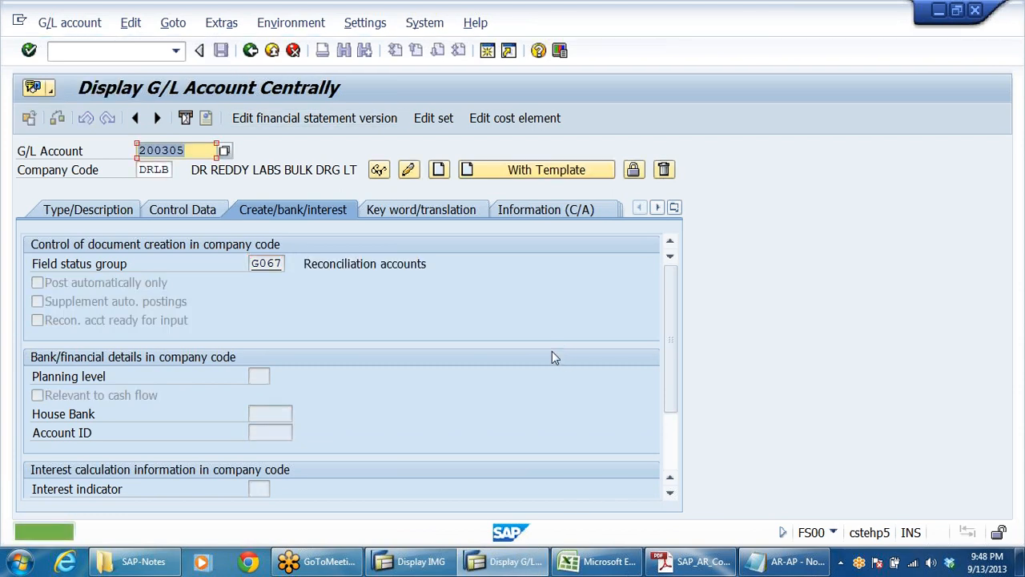
Step: Check the configuration PDF for the settings of the discount charges on bills account, and return to SAP
click(697, 563)
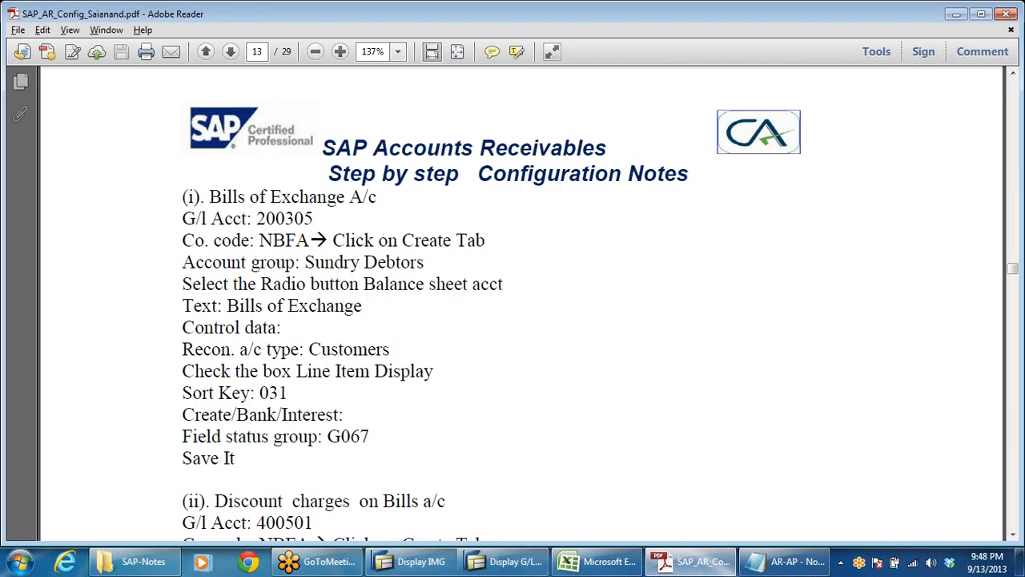
scroll(328, 437, down, 1)
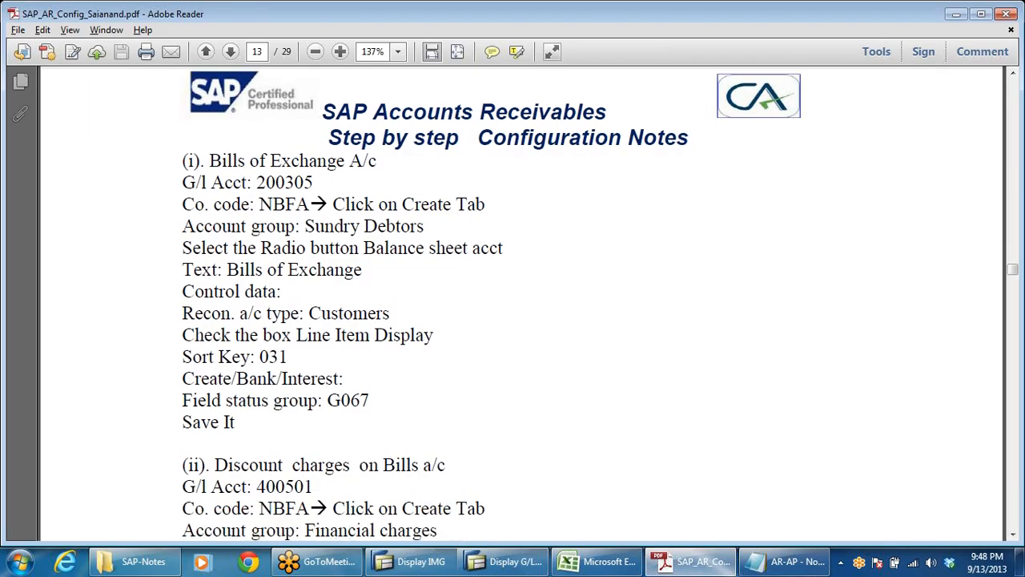
click(504, 562)
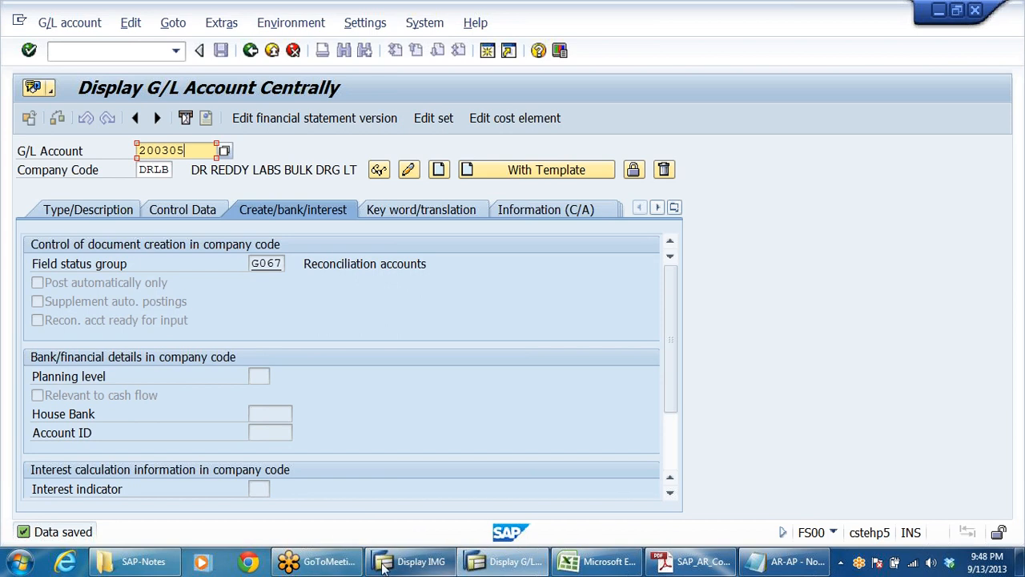
Step: Switch to the Excel workbook and copy the starting account number of the INTEREST & FINANCIAL CHARGES group on the ACC GRP sheet
click(600, 561)
scroll(343, 304, down, 4)
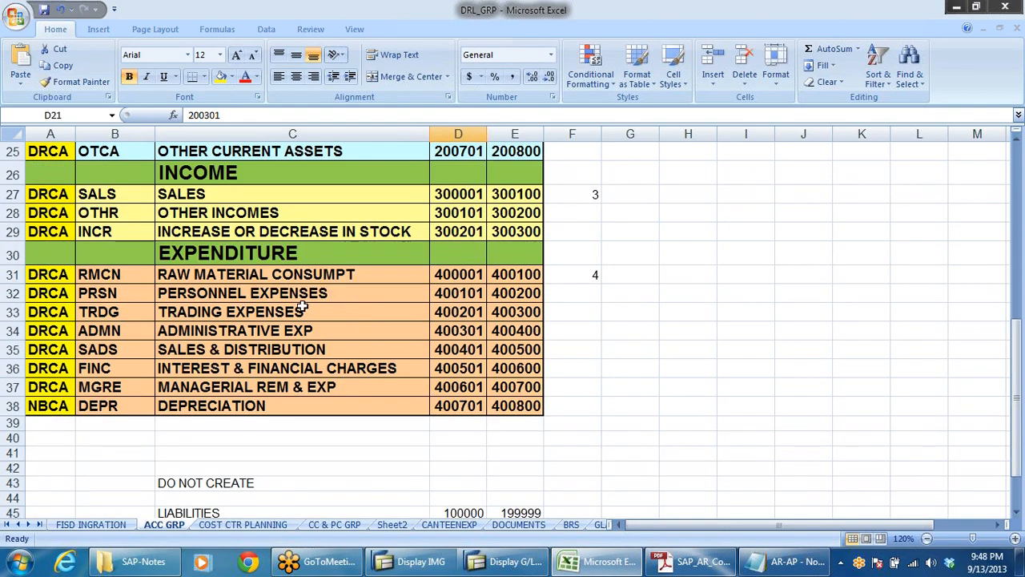
click(189, 349)
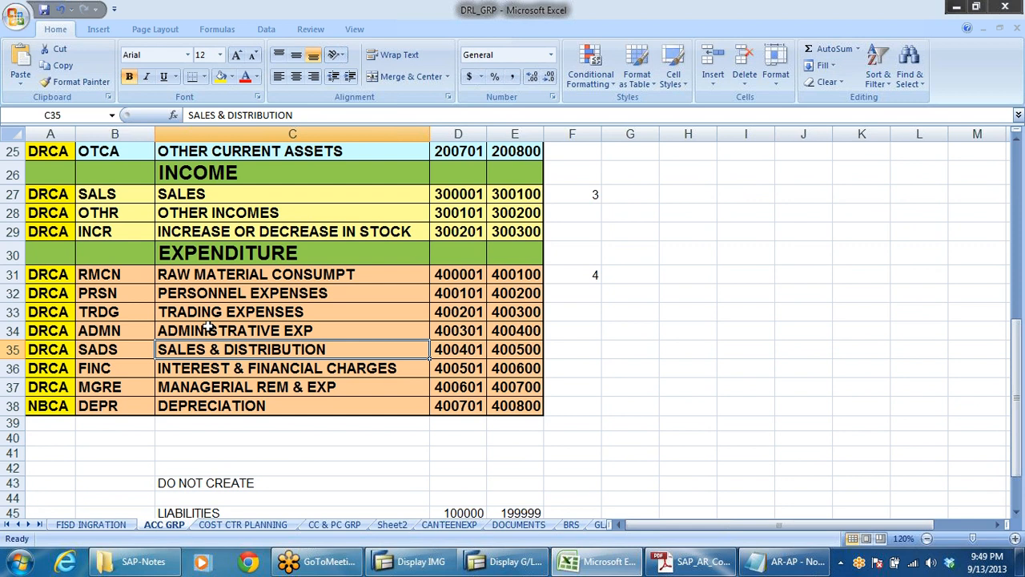
click(205, 331)
click(205, 350)
click(215, 367)
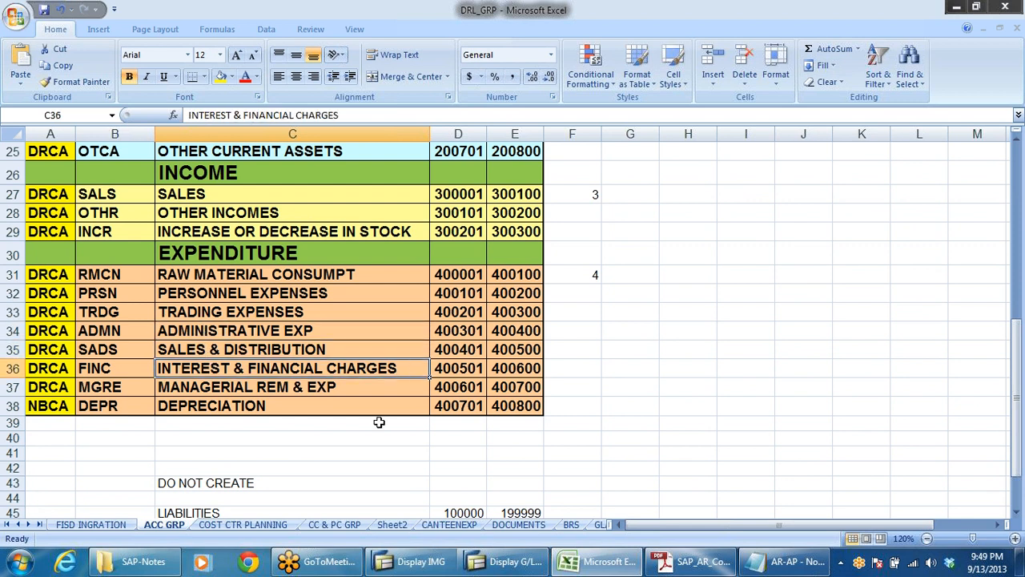
click(455, 370)
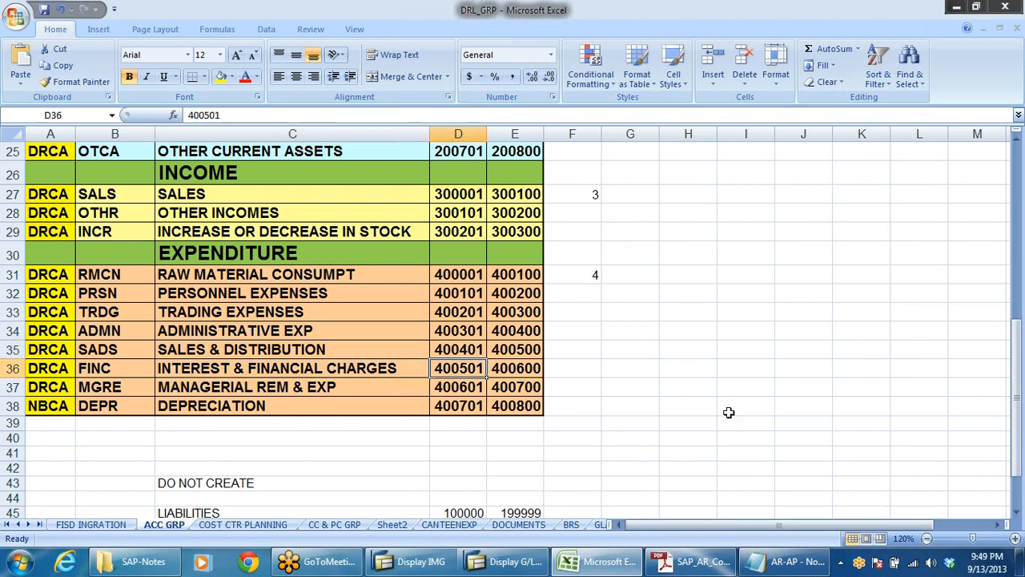
key(ctrl+c)
Step: Return to SAP and start creating G/L account 400501 in company code DRLB
key(alt+Tab)
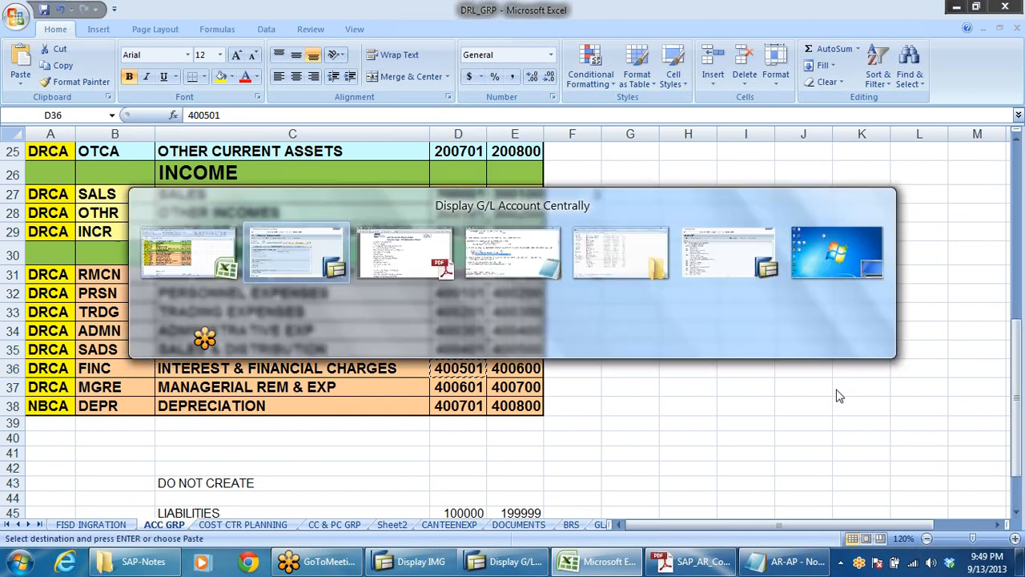
key(shift+Home)
key(ctrl+v)
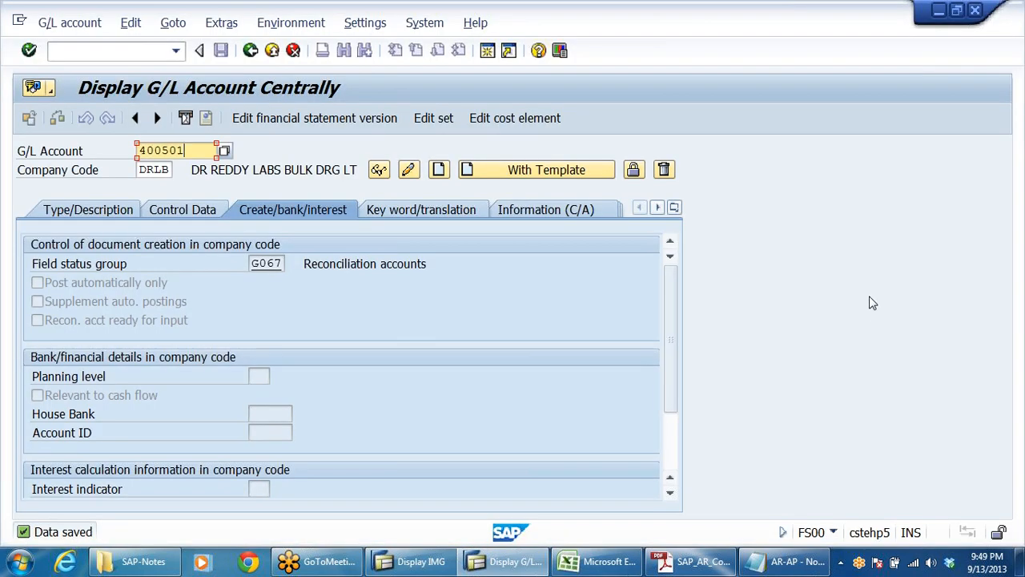
click(438, 169)
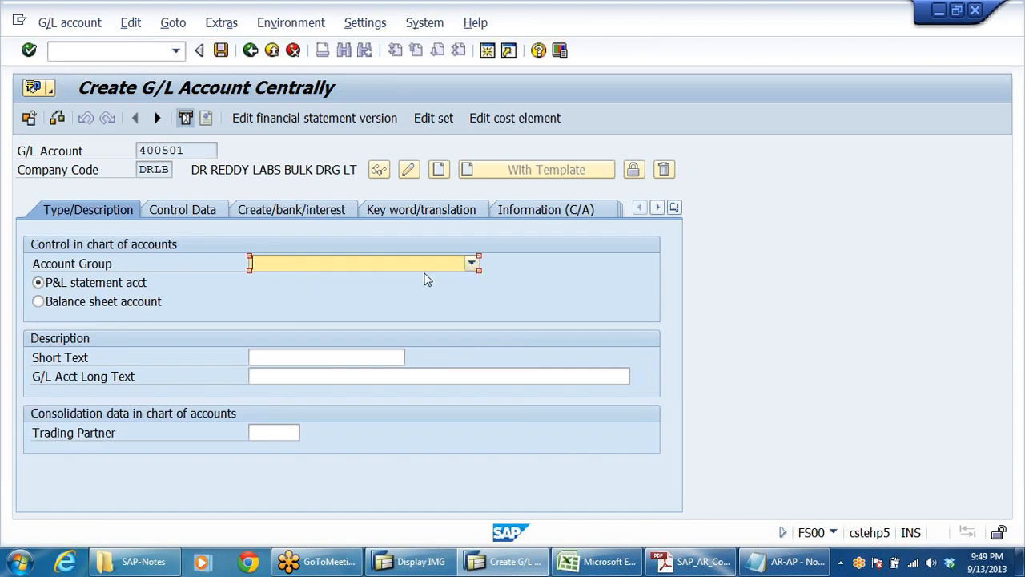
Step: Assign G/L account 400501 to the INTEREST & FINANCIAL CHARGES group as a P&L statement account
click(453, 265)
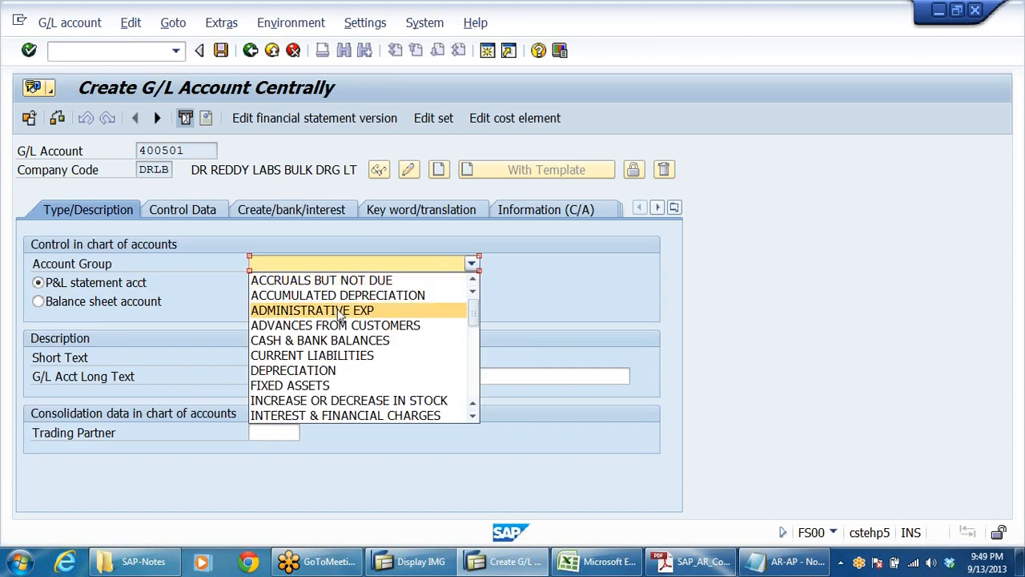
key(i)
key(Down)
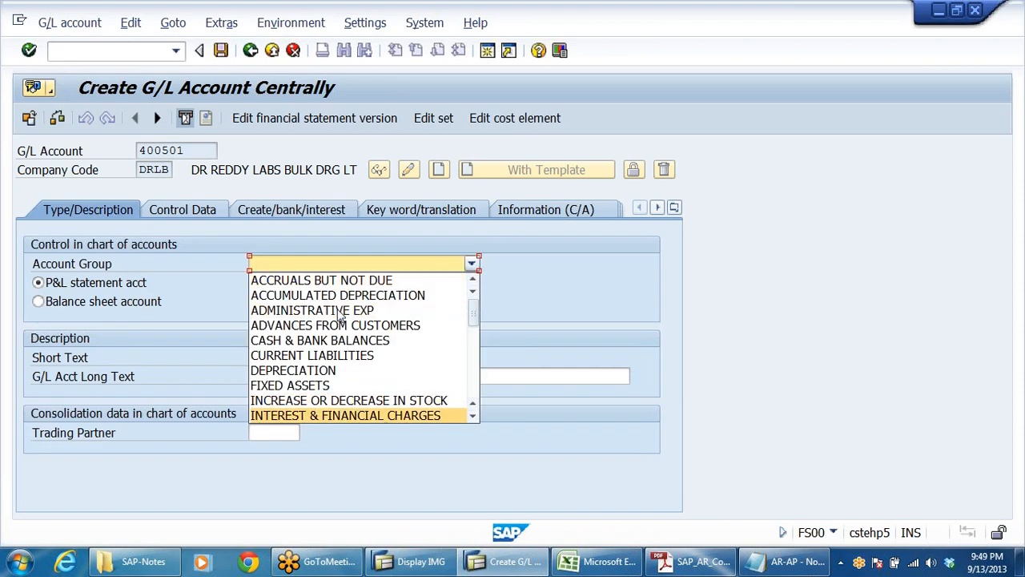
key(Return)
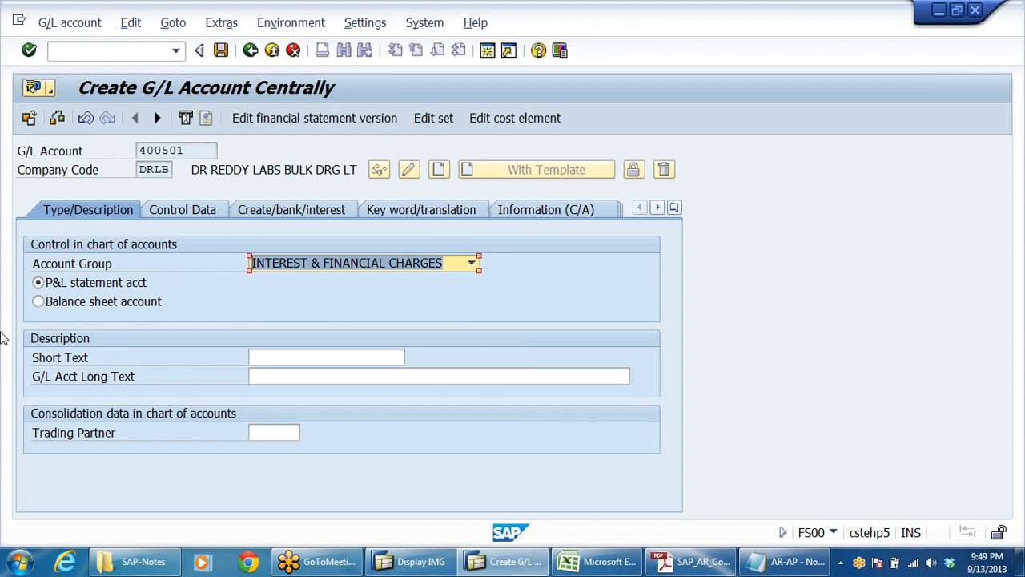
click(58, 305)
click(129, 285)
Step: Set the account's short text to DISC CHARGES ON BILL and its long text to DISC CHARGES ON BILLS
click(302, 358)
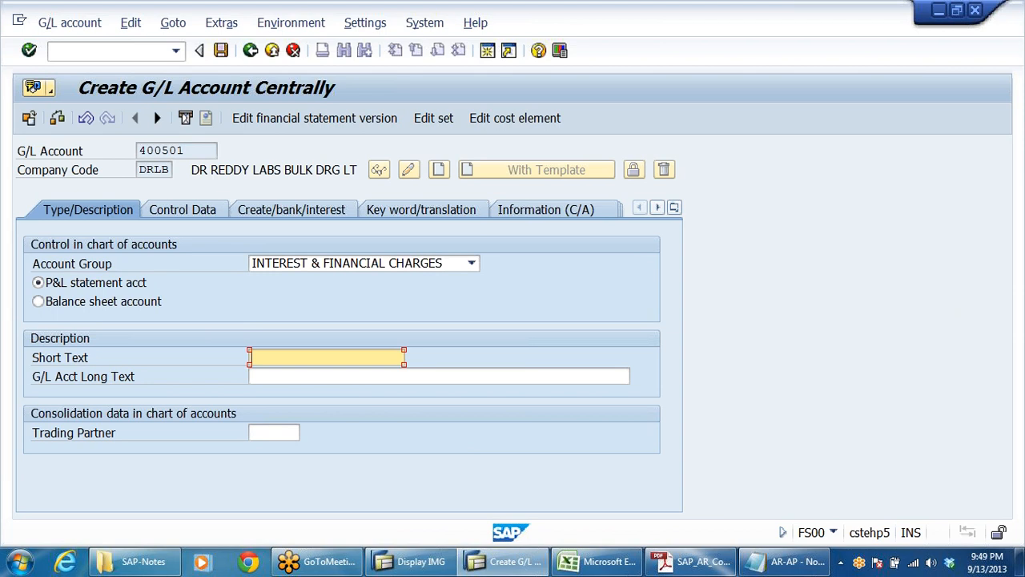
text(DISC CHARGES ON BILL)
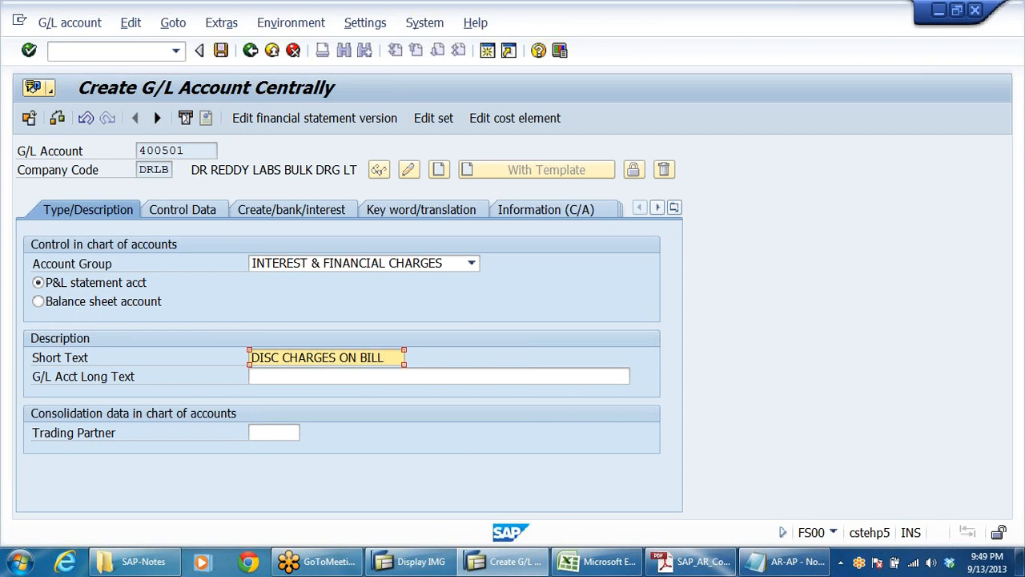
key(shift+Home)
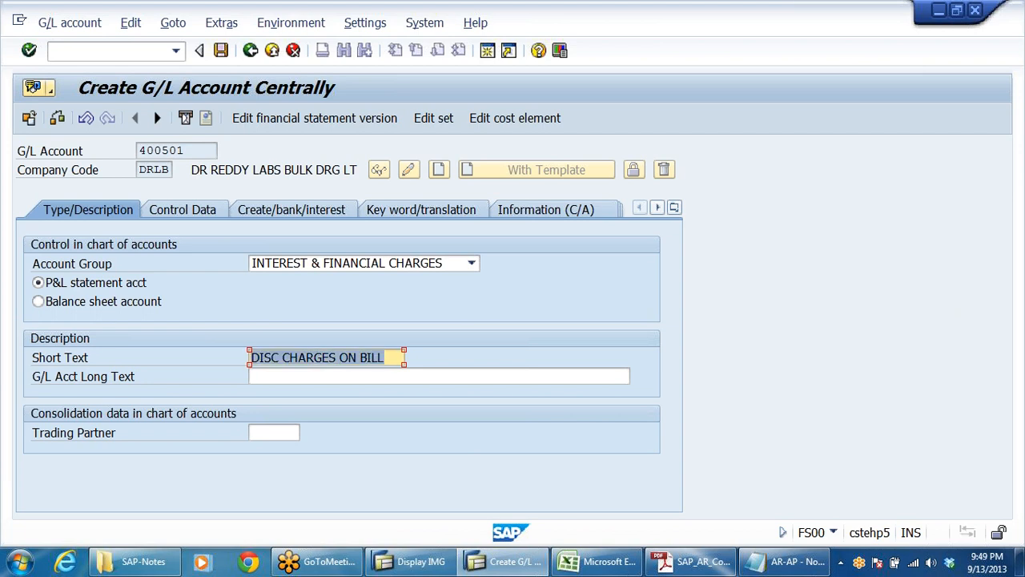
key(ctrl+c)
click(480, 376)
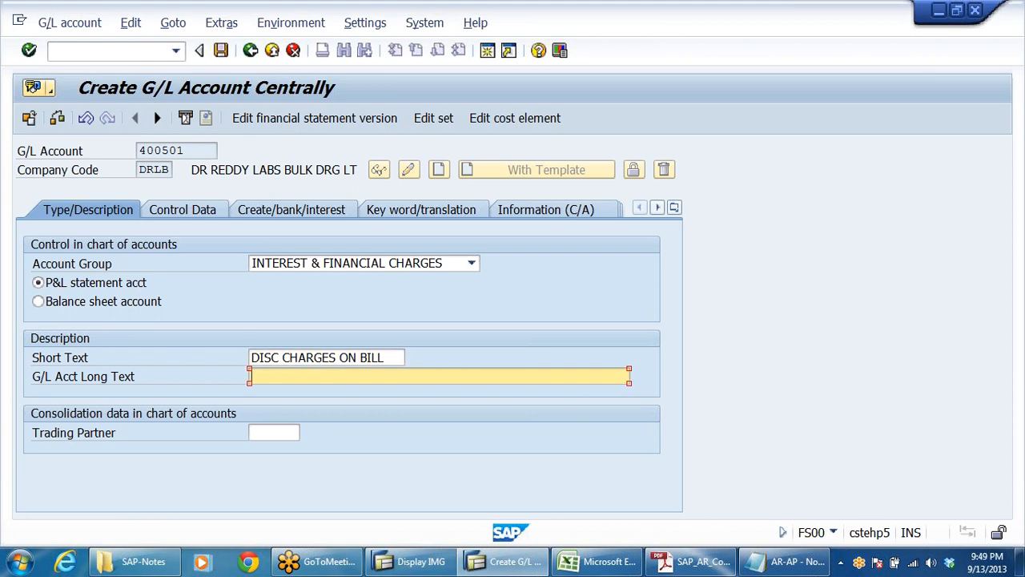
key(ctrl+v)
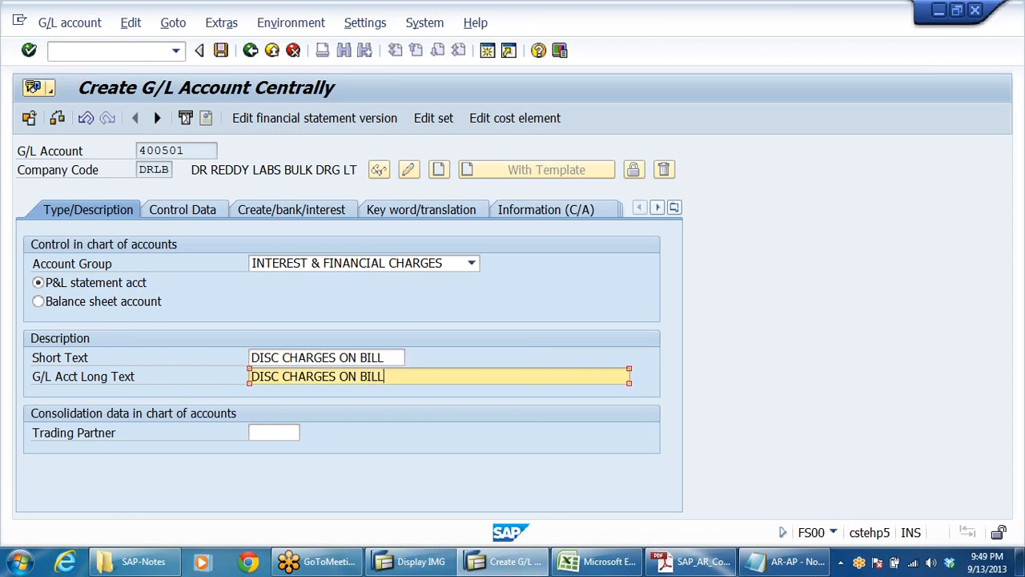
text(S)
Step: Enable line item display and set sort key 001 in the control data of G/L account 400501
click(204, 207)
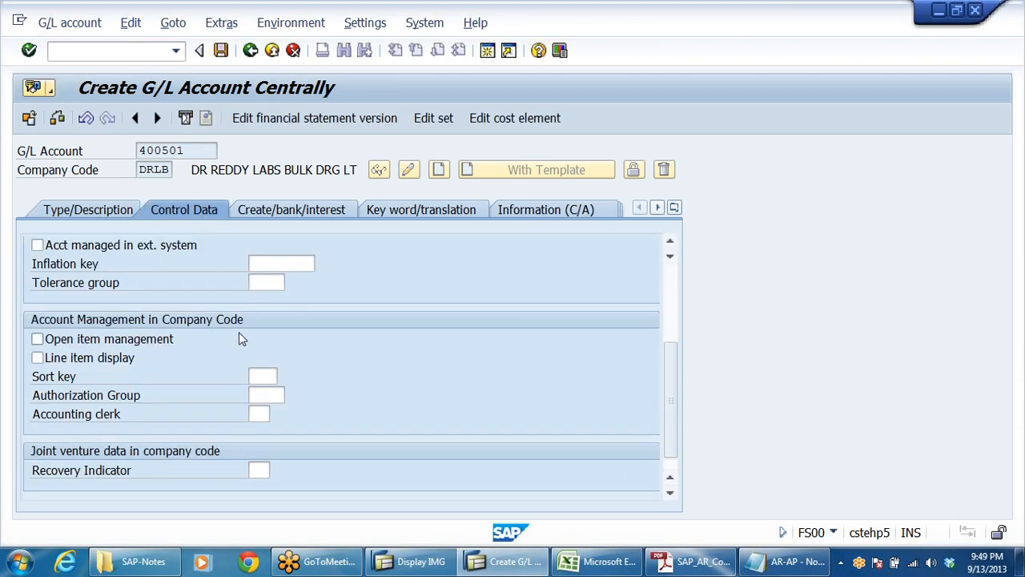
scroll(295, 320, up, 3)
scroll(323, 323, down, 3)
click(52, 359)
click(261, 376)
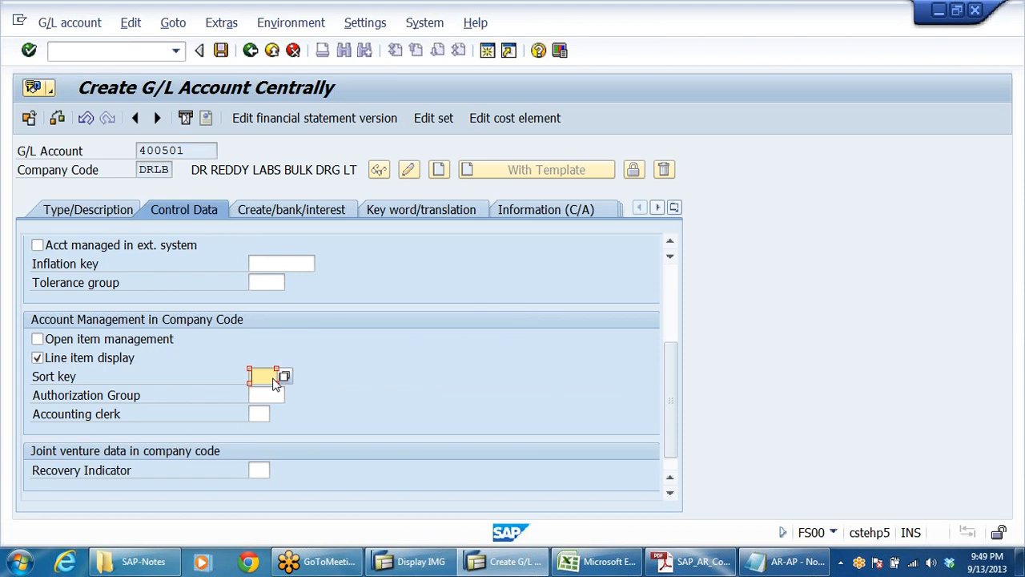
click(262, 392)
click(260, 375)
click(262, 407)
Step: Set the field status group of G/L account 400501 to G001 and save the account
click(293, 210)
key(space)
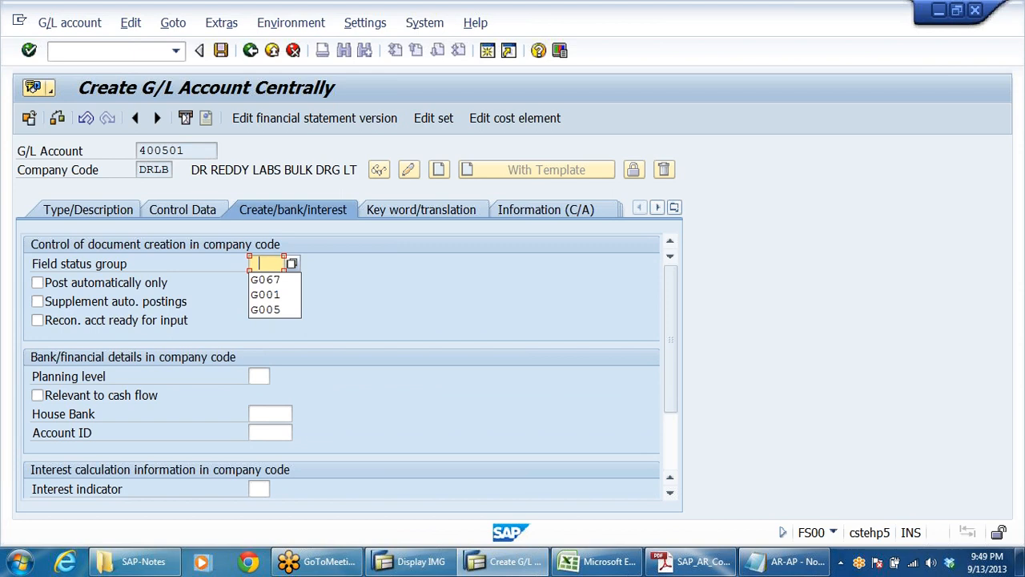
click(281, 296)
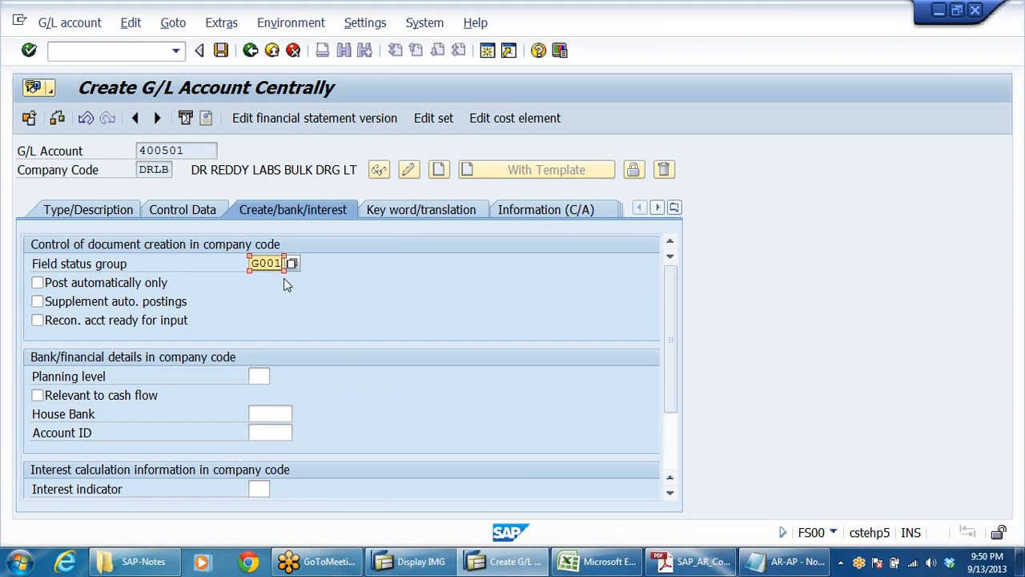
click(221, 51)
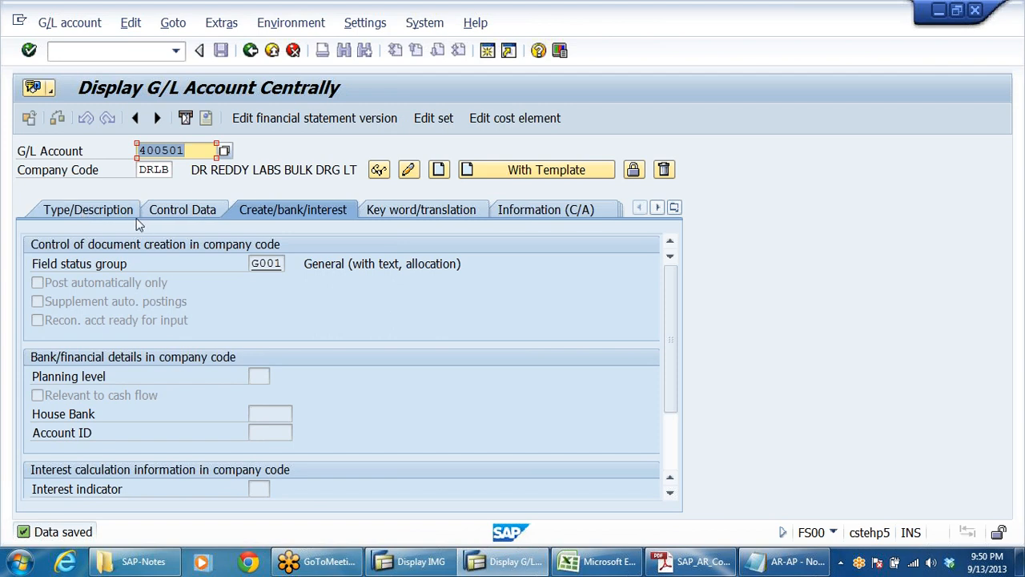
Step: Switch to the AR-AP notes in Notepad and copy the account name BANK BILLS DISCOUNTING A/C
click(189, 151)
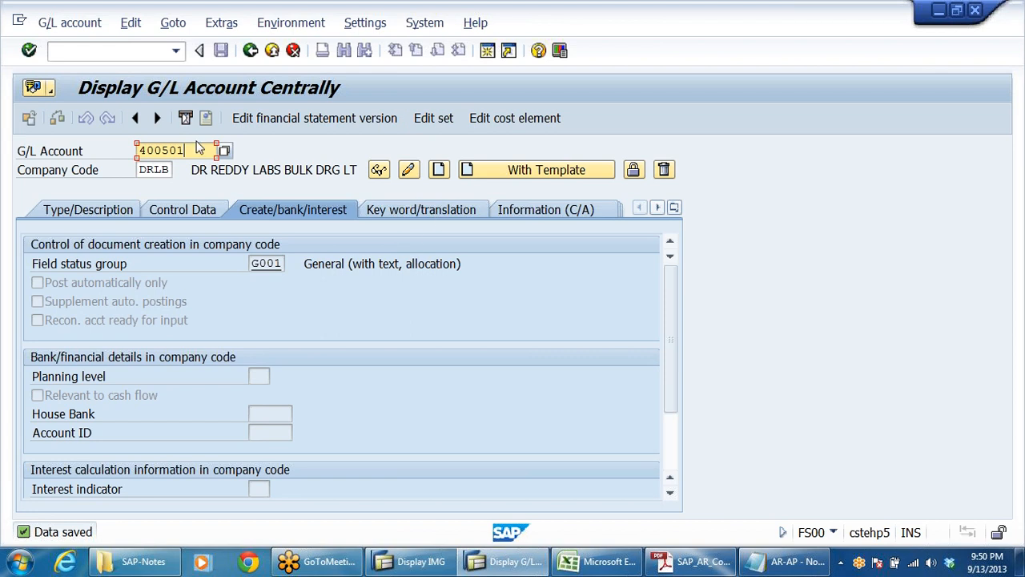
key(alt+Tab)
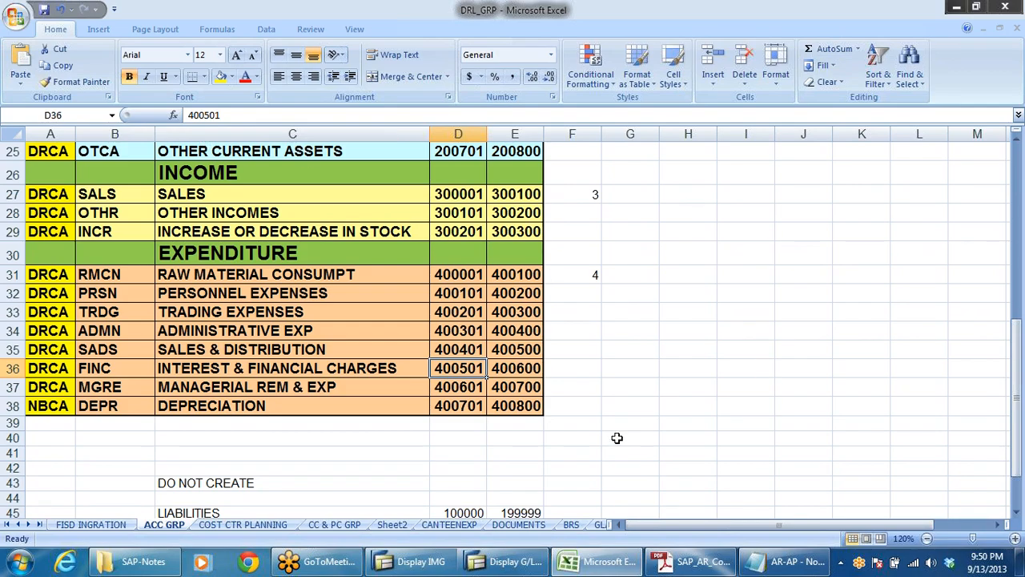
click(785, 561)
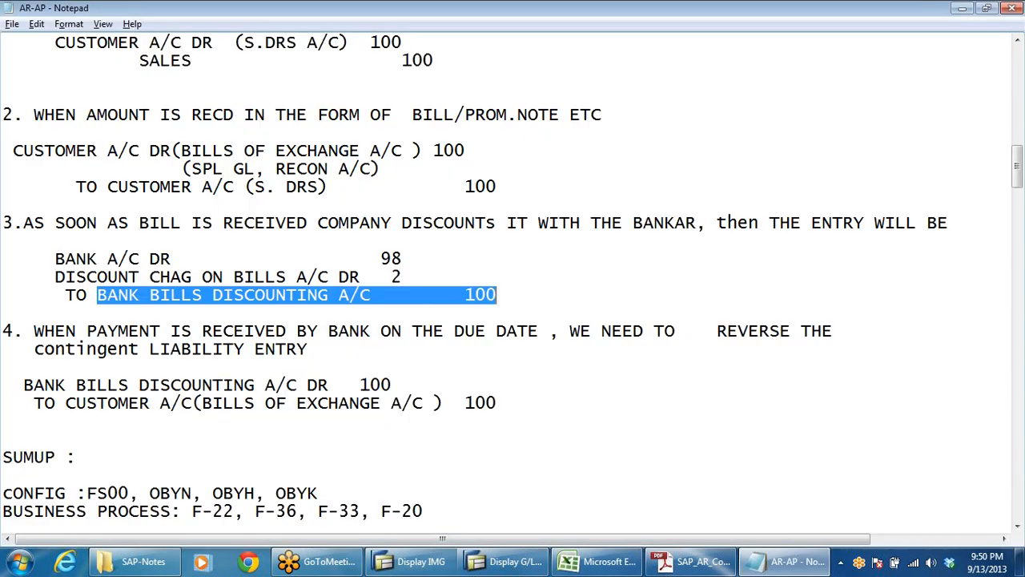
scroll(513, 275, down, 2)
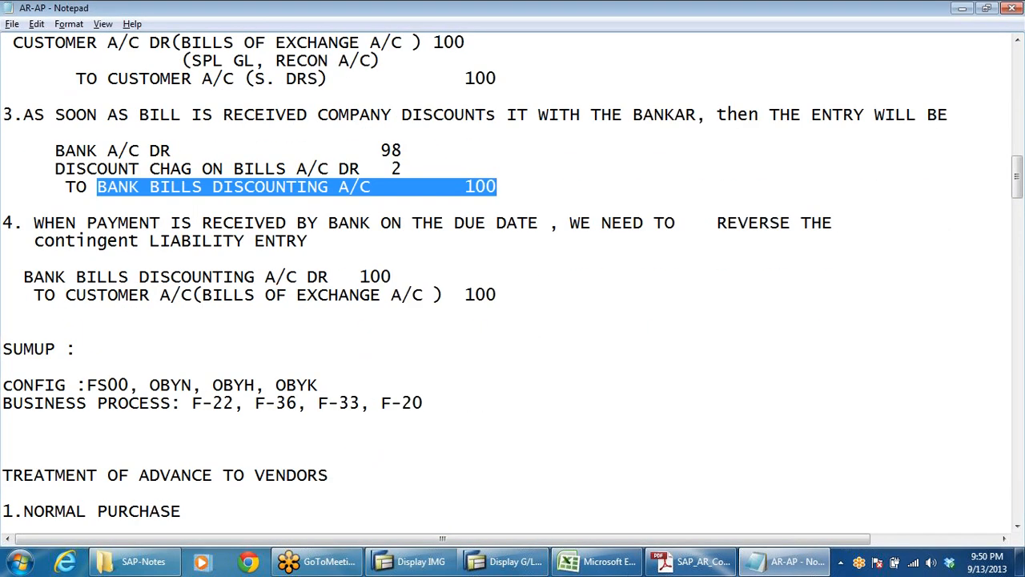
click(2, 205)
drag(97, 187, 371, 186)
key(ctrl+c)
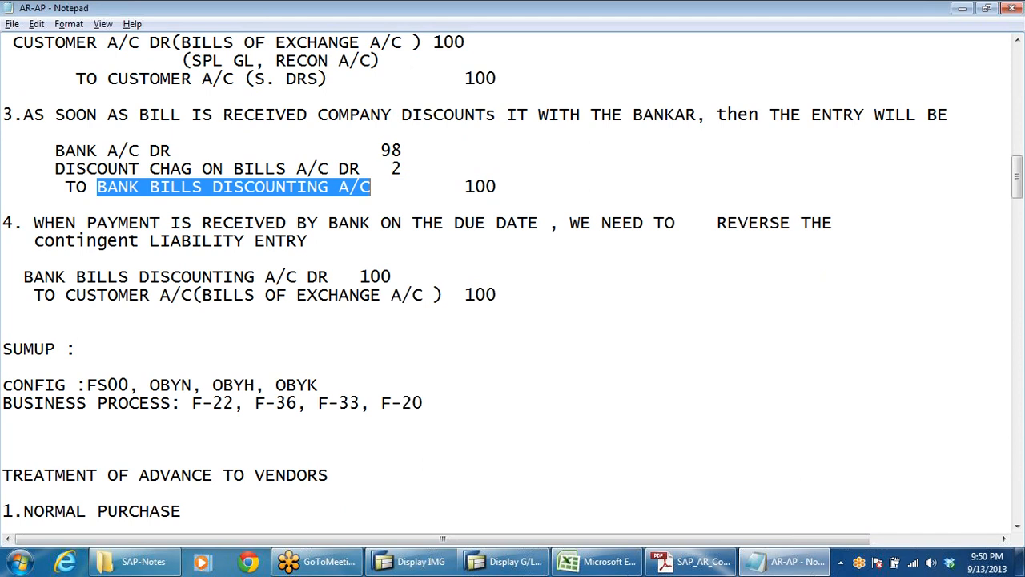
Step: Switch to the AR configuration PDF and read the settings listed for the Bank Bills Discounting account
click(693, 561)
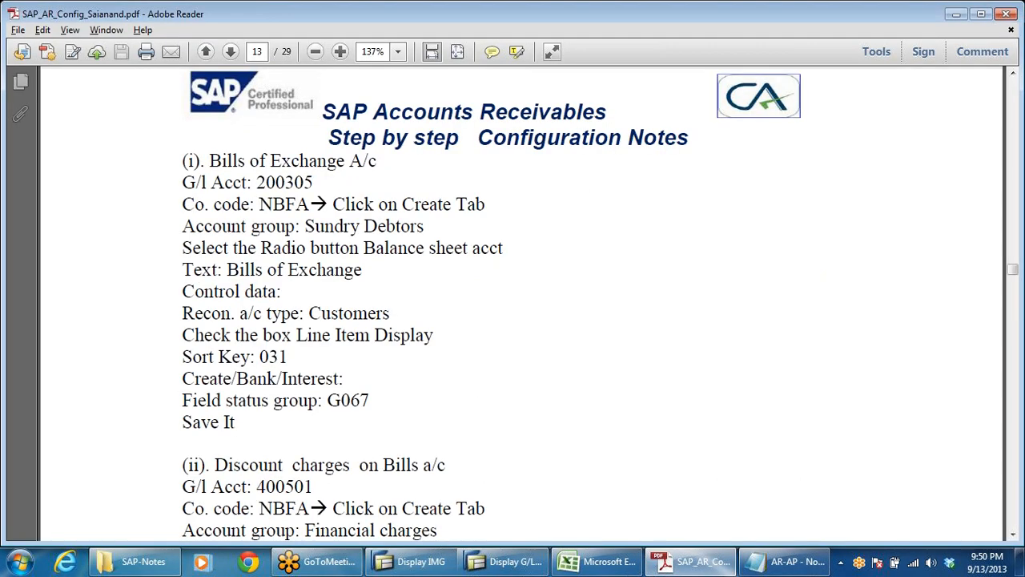
scroll(428, 407, down, 10)
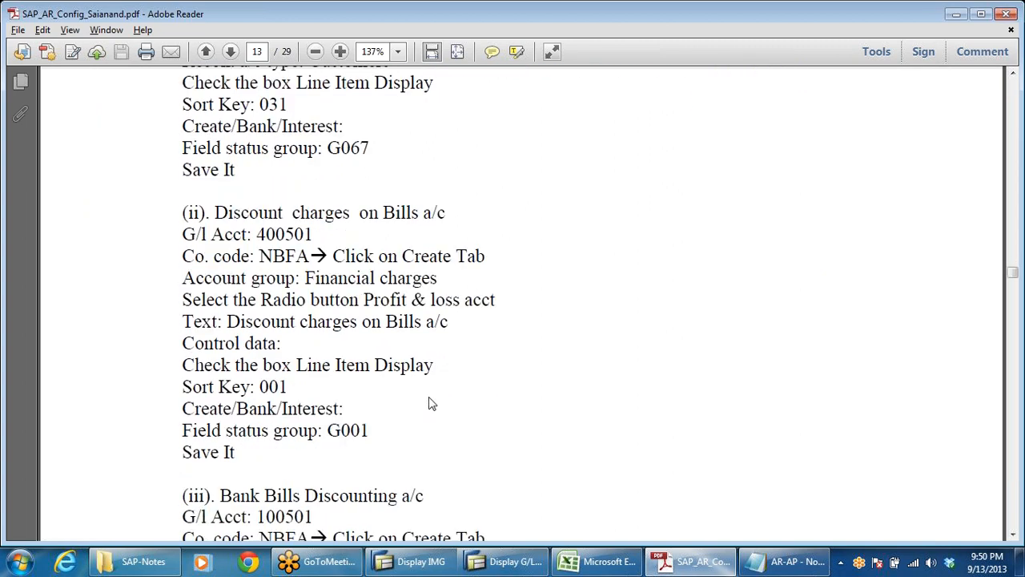
scroll(470, 293, down, 2)
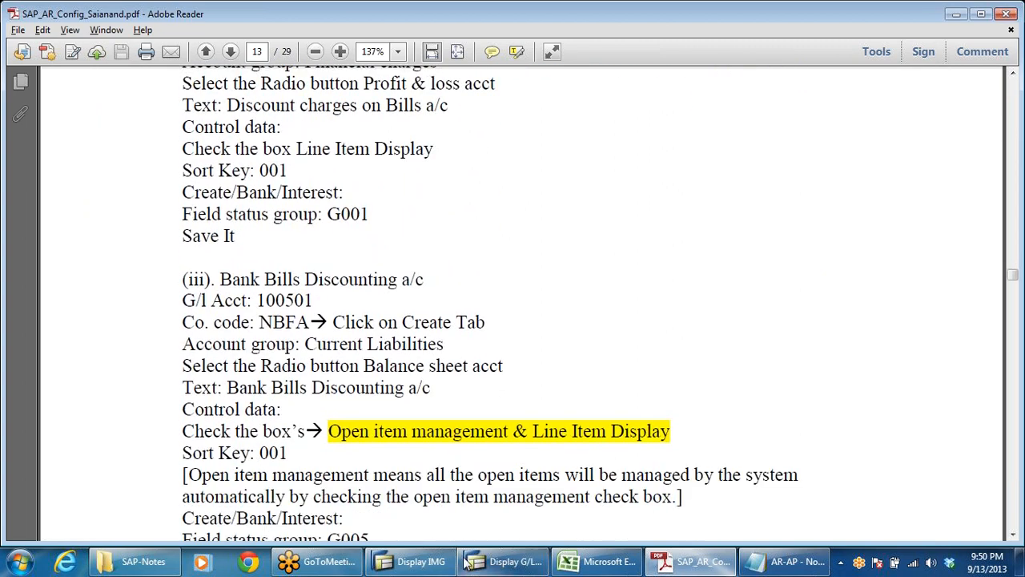
Step: Look up the number range of the CURRENT LIABILITIES group on the ACC GRP sheet in Excel, comparing it with the PDF notes
click(606, 561)
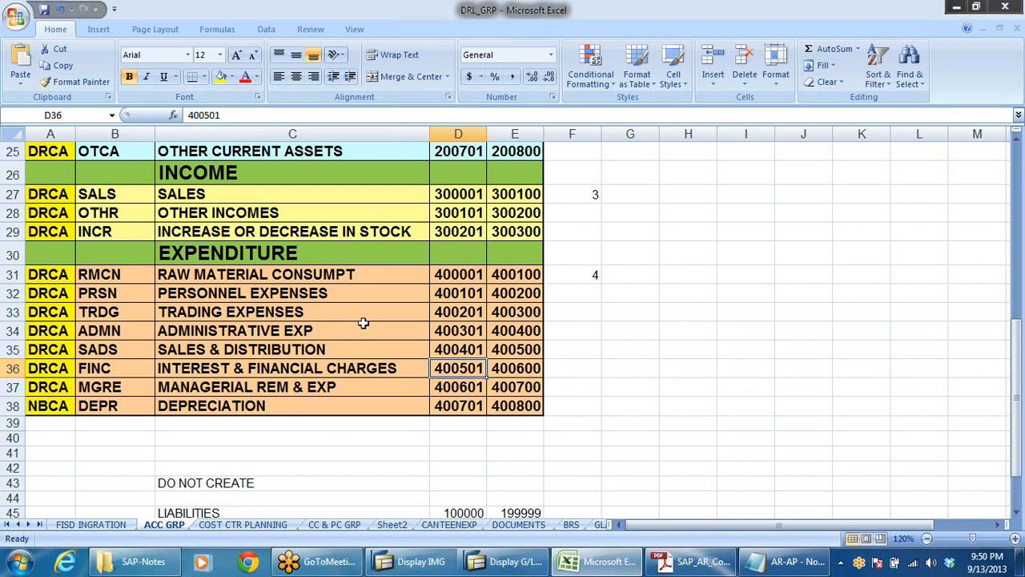
scroll(361, 321, up, 8)
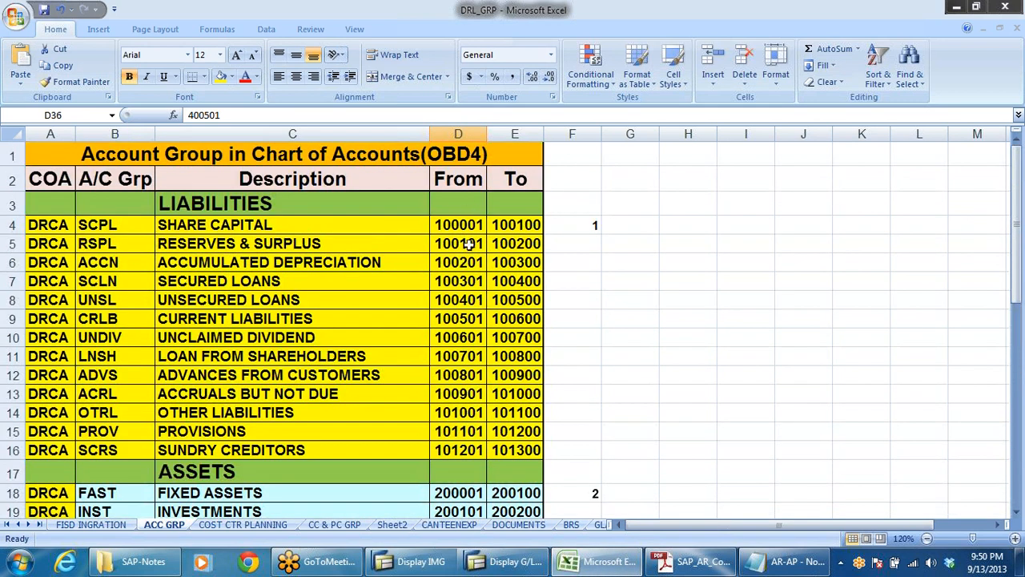
click(471, 318)
click(194, 319)
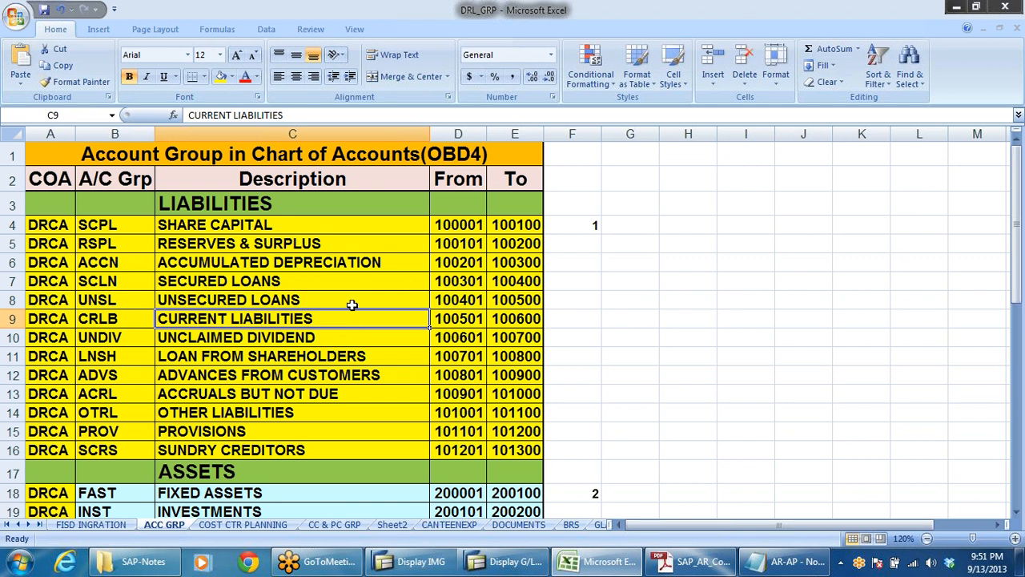
key(alt+Tab)
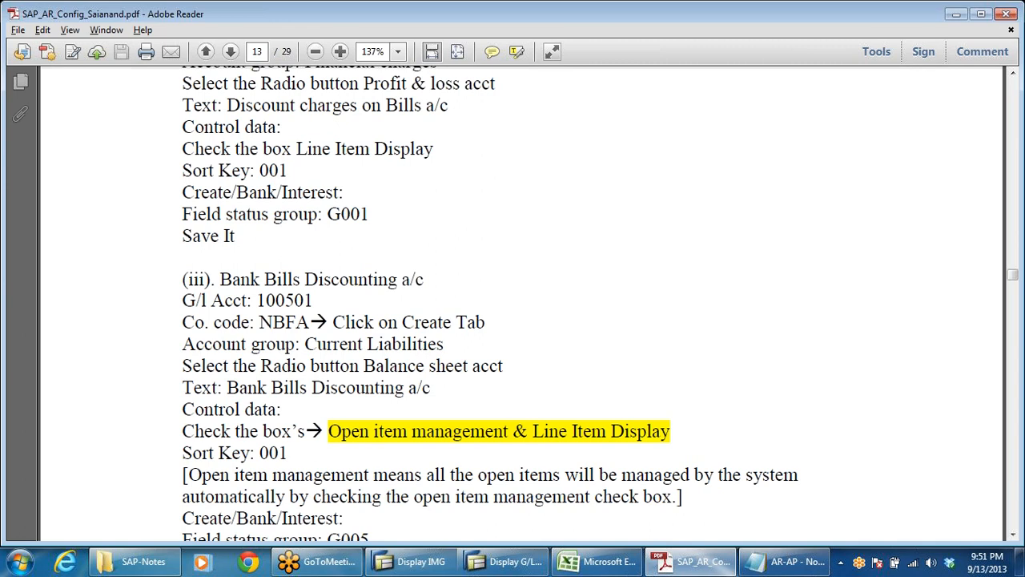
key(alt+Tab)
key(alt+Tab)
click(623, 563)
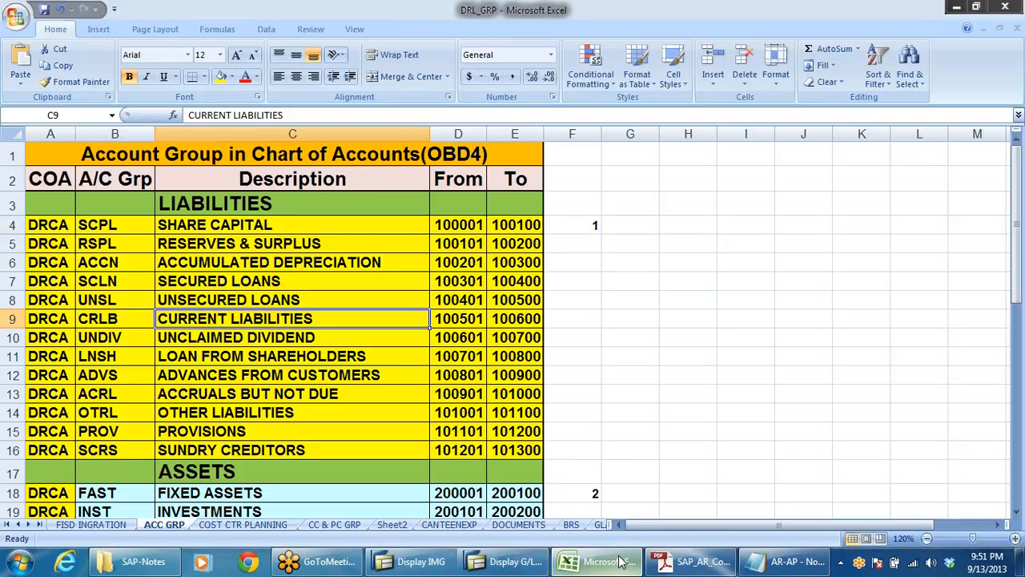
Step: Return to SAP and start creating G/L account 100501 in company code DRLB
click(513, 561)
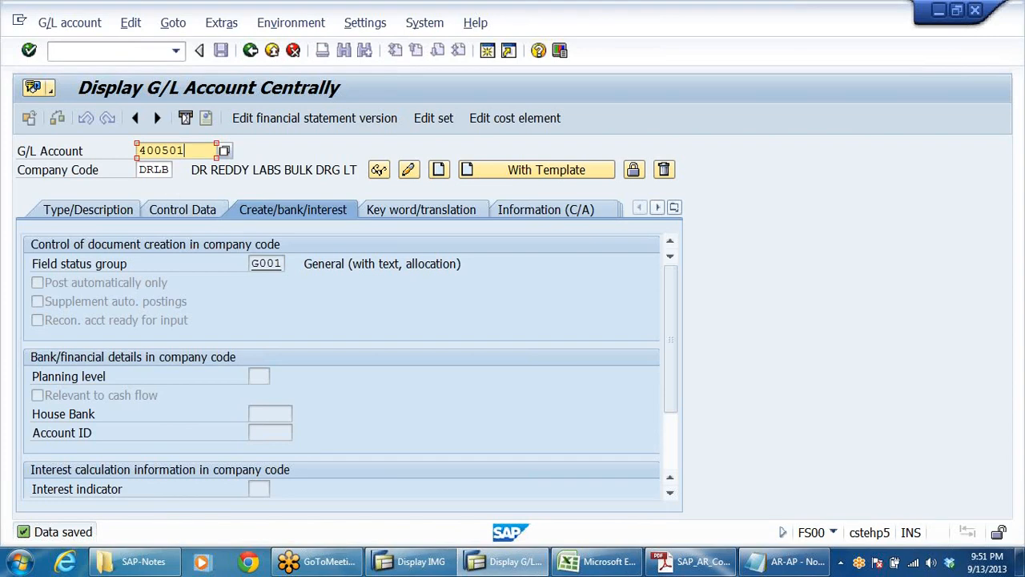
key(shift+Home)
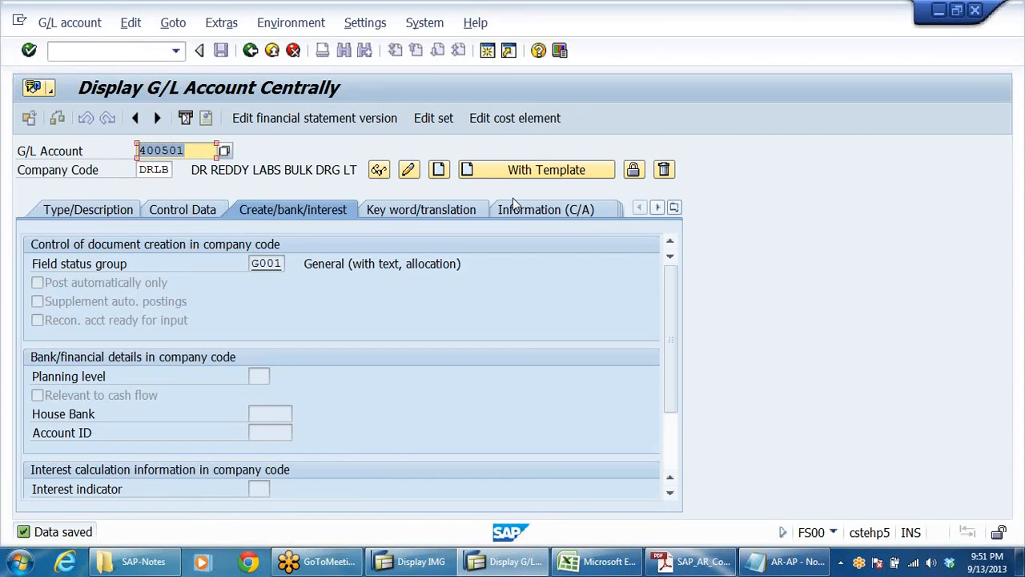
text(100)
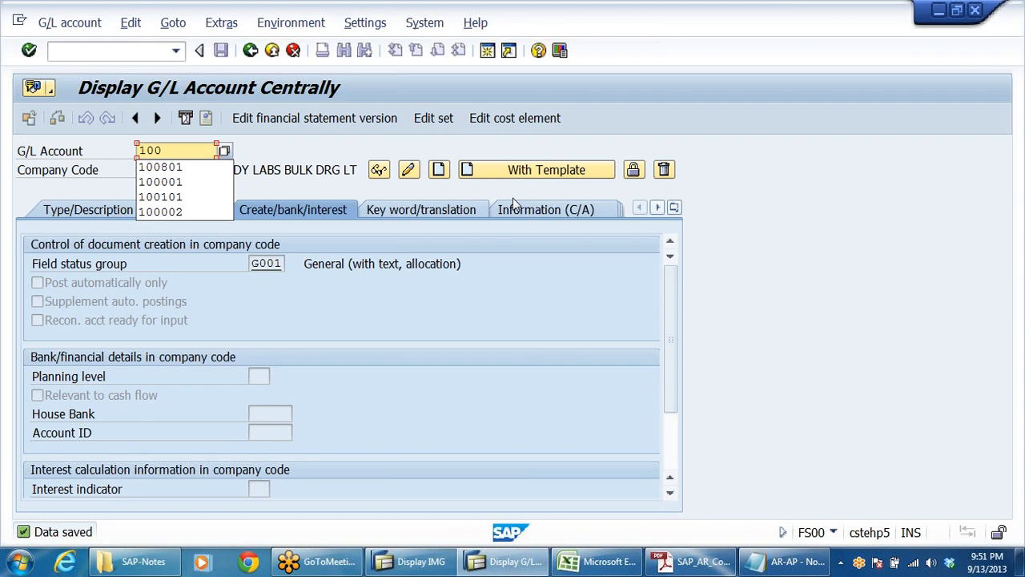
text(501)
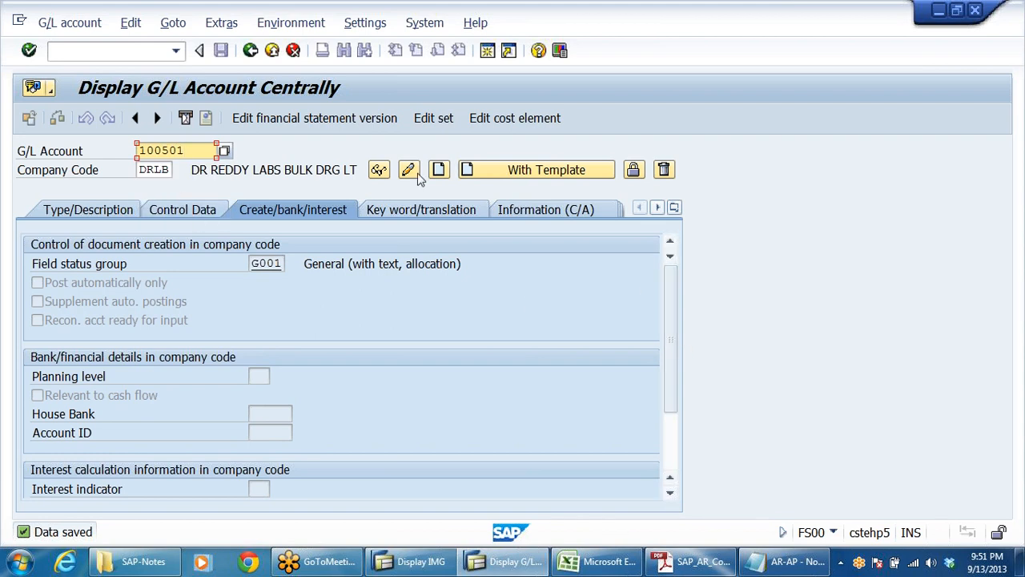
click(438, 169)
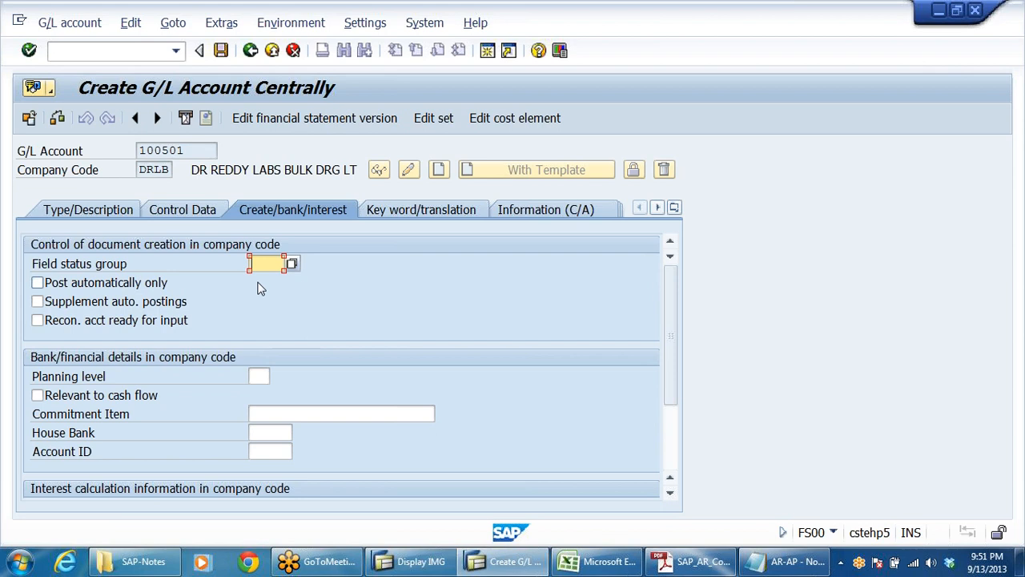
Step: Assign G/L account 100501 to the CURRENT LIABILITIES group as a balance sheet account
click(57, 210)
click(472, 263)
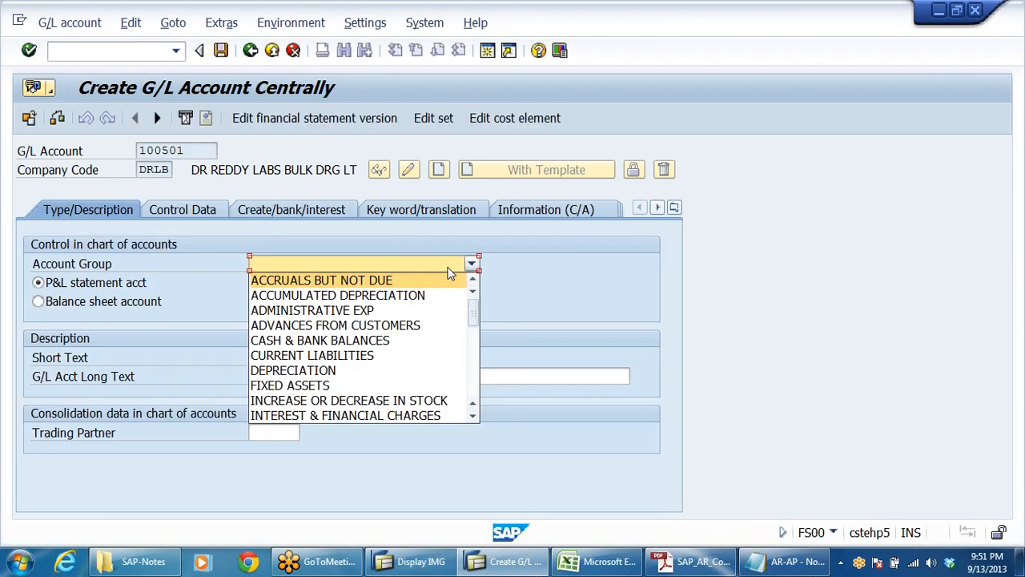
key(Down)
key(Down)
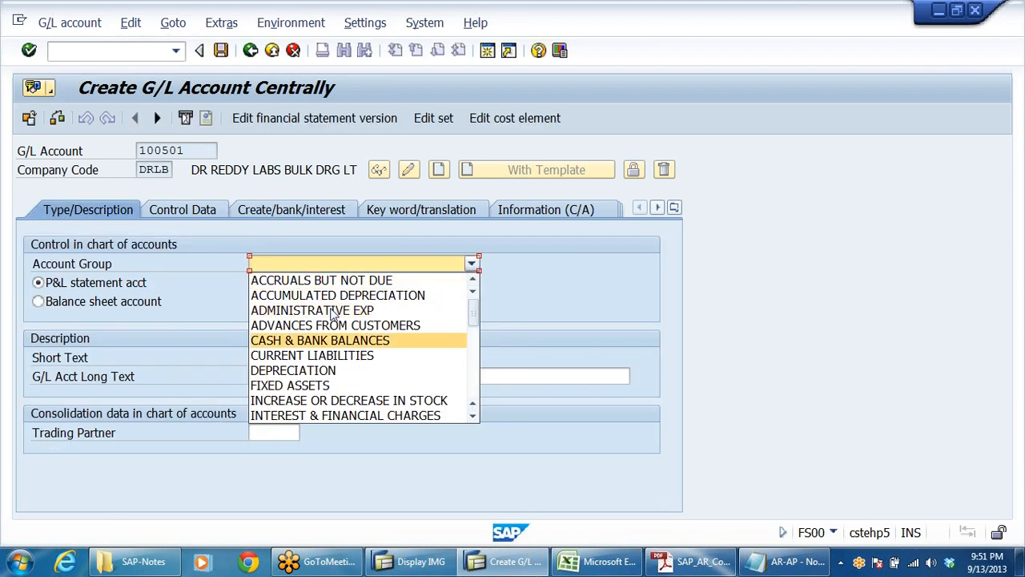
key(Down)
key(Return)
click(176, 299)
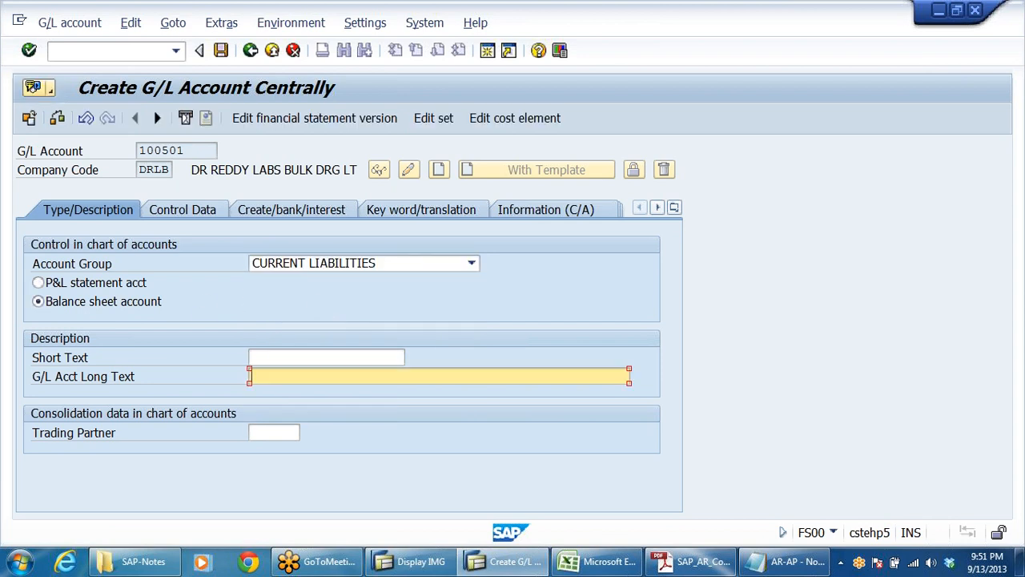
Step: Paste BANK BILLS DISCOUNTING A/C as the long text and BANK BILLS DISCOUNTI as the short text
key(ctrl+v)
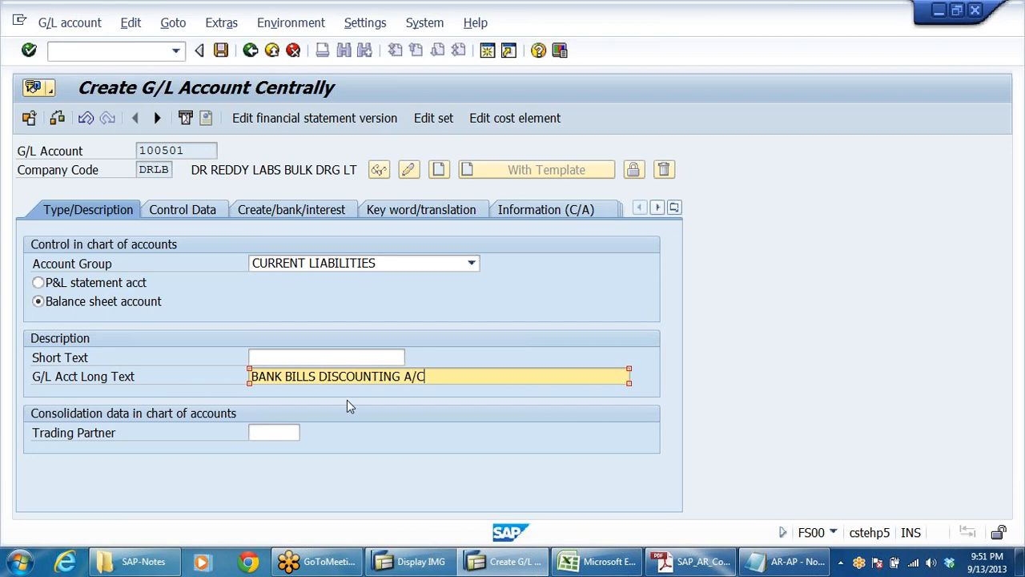
key(shift+Tab)
text(BANK BILLS DISCOUNTI)
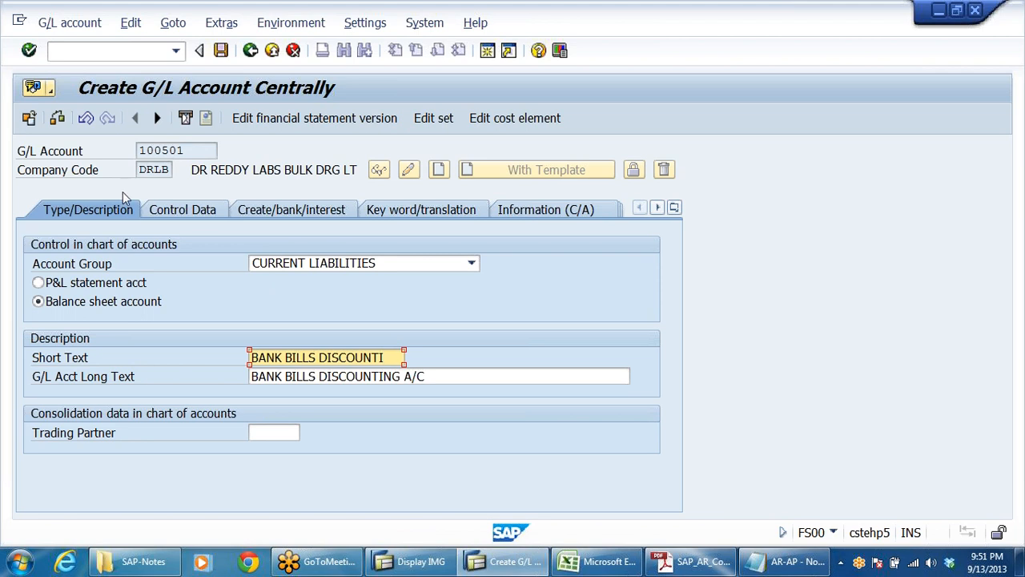
Step: Enable line item display and open item management for G/L account 100501, with sort key 001
click(201, 214)
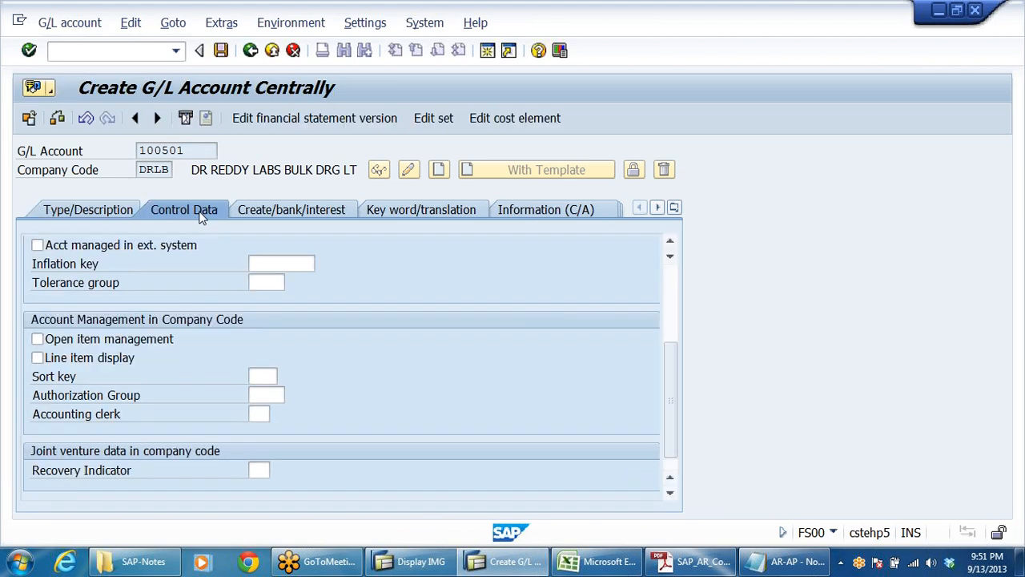
click(78, 361)
click(265, 375)
click(268, 390)
click(42, 340)
Step: Check the open item management and document creation settings for the Bank Bills Discounting account in the PDF notes
click(688, 565)
scroll(513, 304, down, 1)
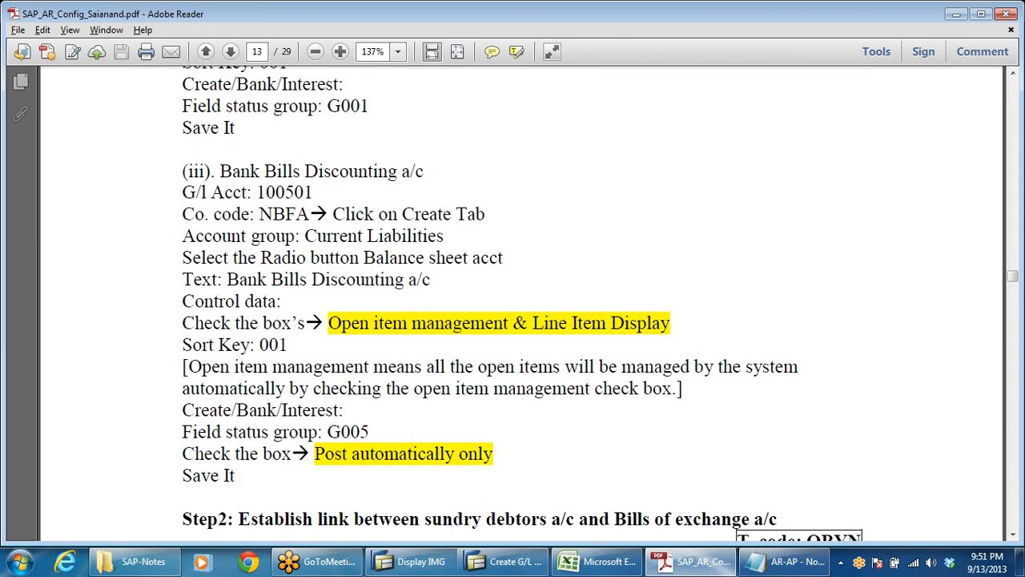
scroll(489, 293, down, 2)
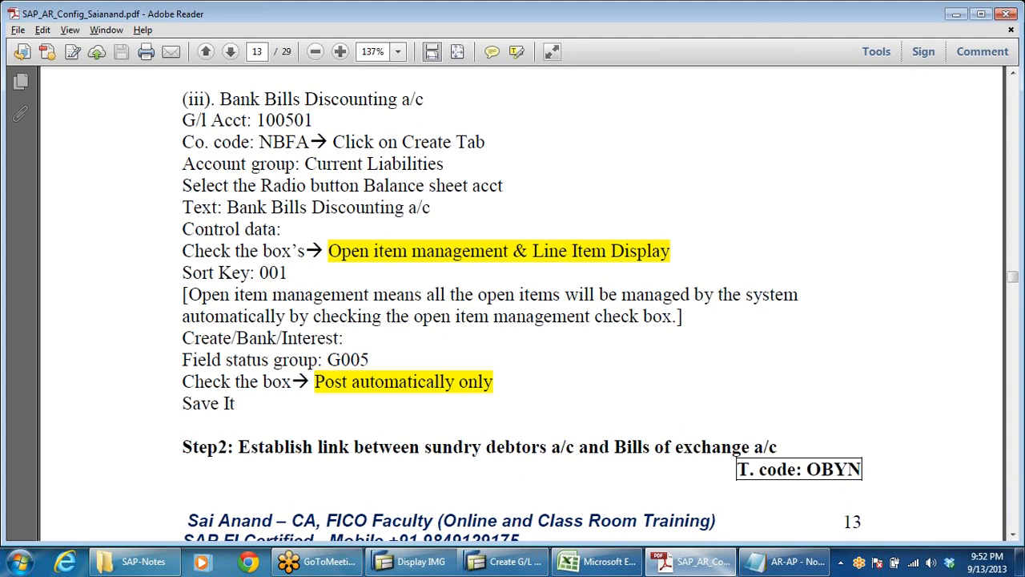
drag(328, 252, 718, 248)
click(719, 246)
Step: Return to SAP, set the field status group of account 100501 to G005 and enable Post automatically only
key(alt+Tab)
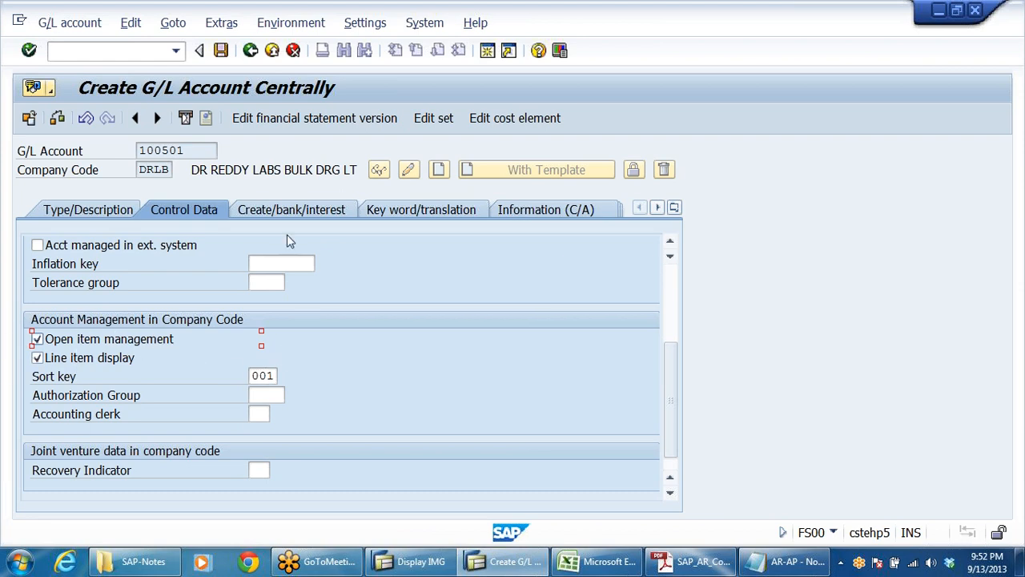
click(293, 209)
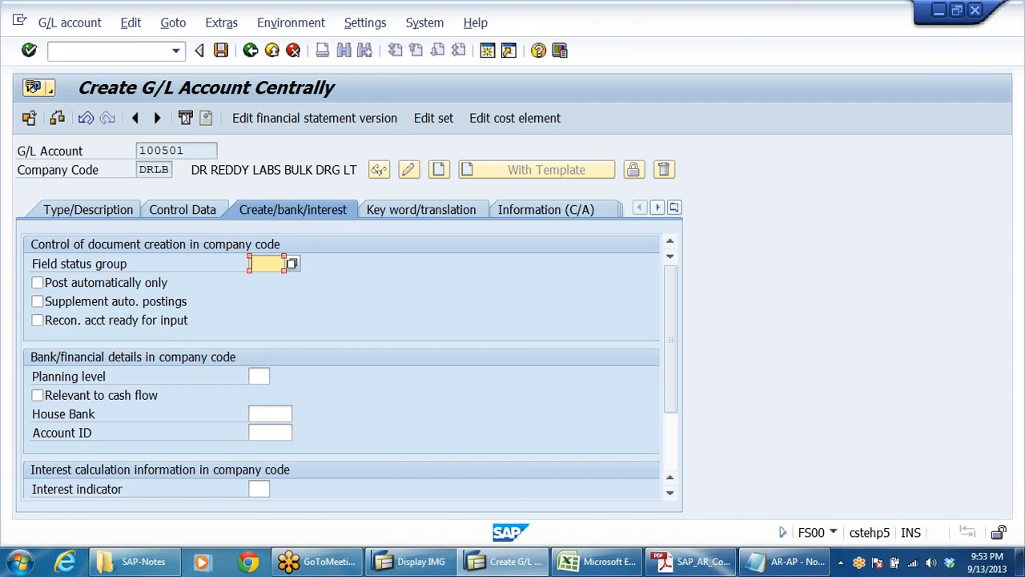
key(Down)
key(Down)
key(Down)
key(Return)
click(39, 284)
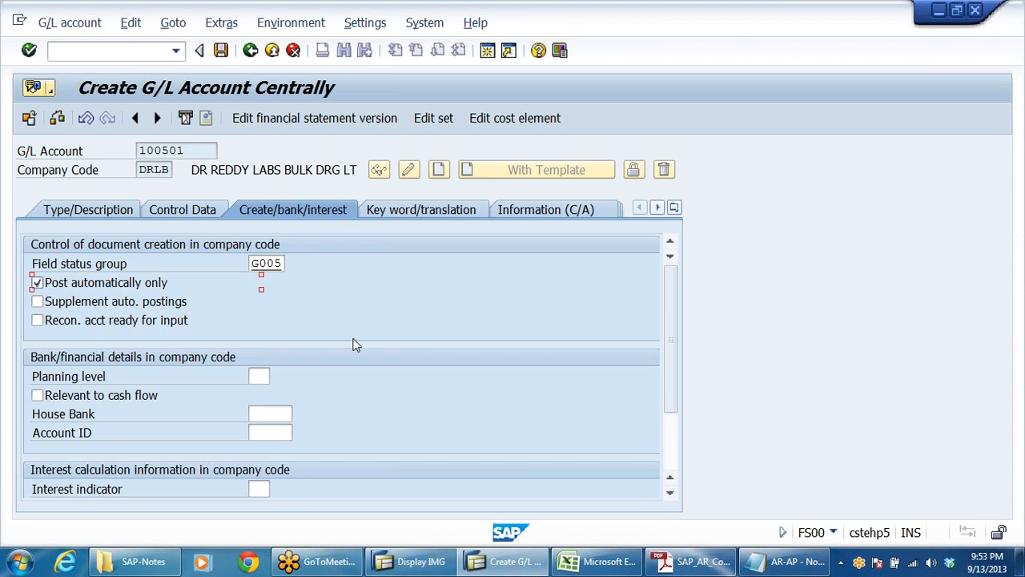
Step: Check the Post automatically only setting and the upcoming Step2 for the Bank Bills Discounting account in the PDF notes
click(694, 561)
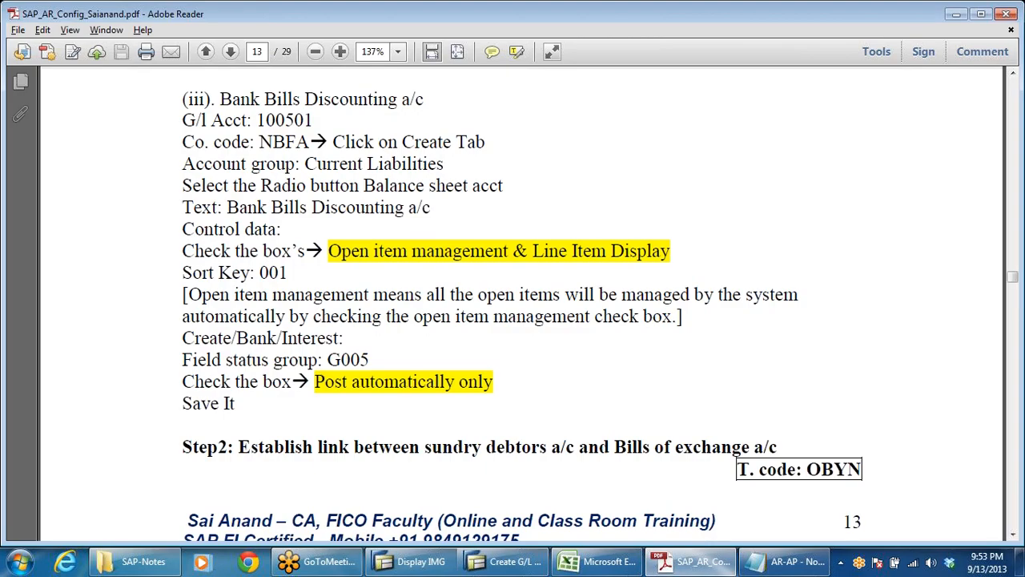
scroll(512, 304, down, 2)
drag(316, 310, 493, 311)
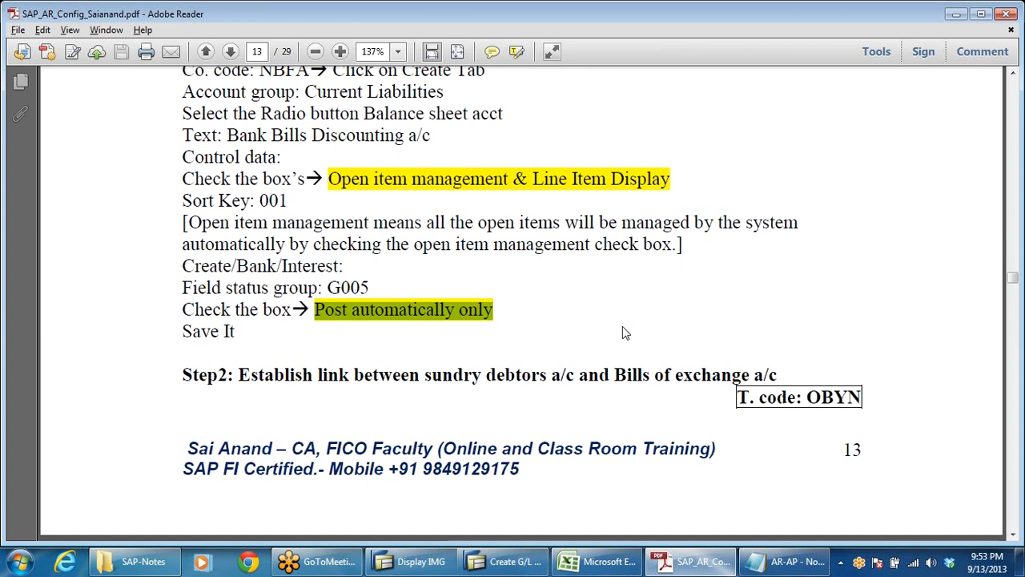
click(544, 244)
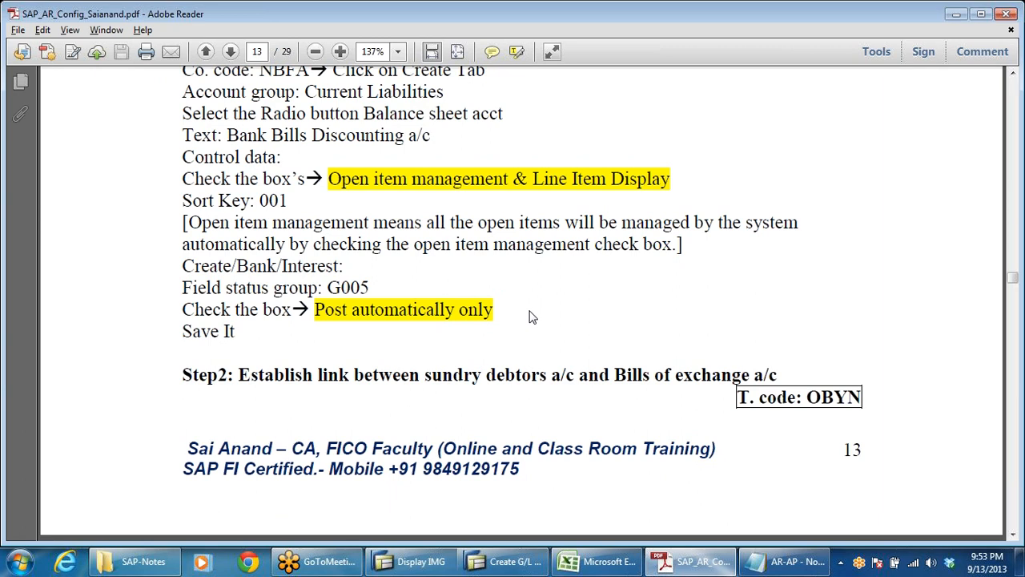
Step: Return to SAP and save G/L account 100501 in company code DRLB
key(alt+Tab)
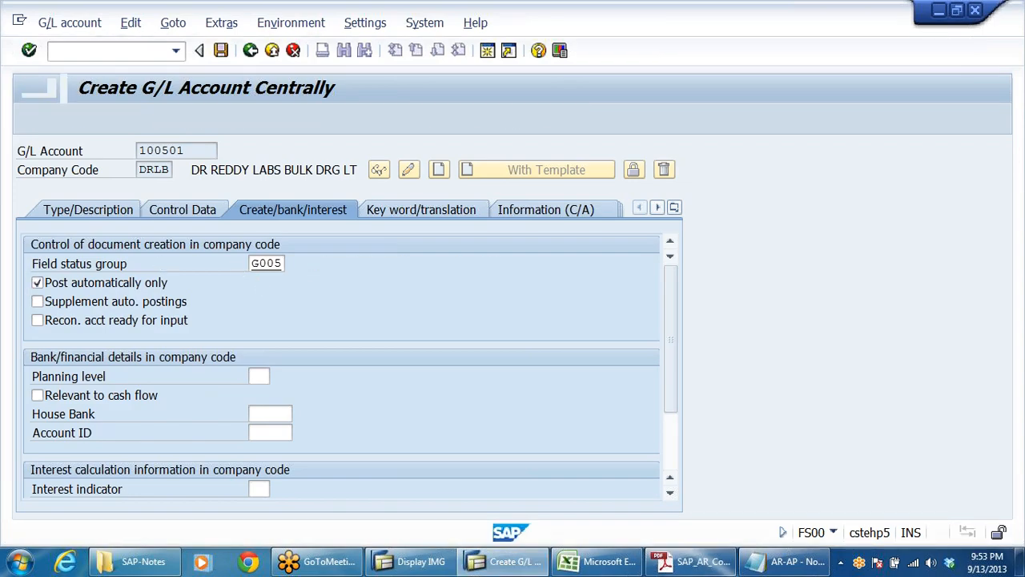
click(281, 264)
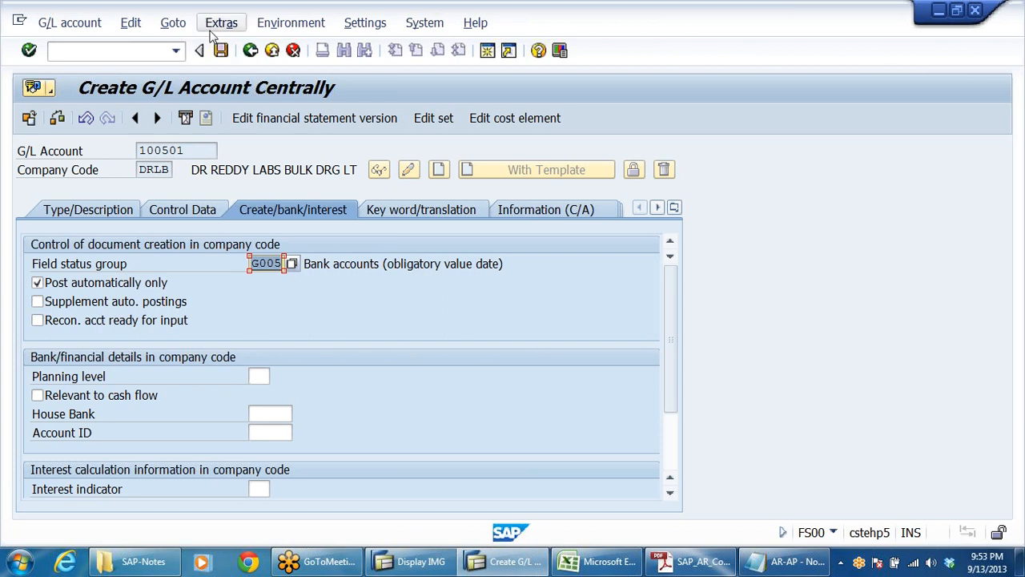
click(218, 53)
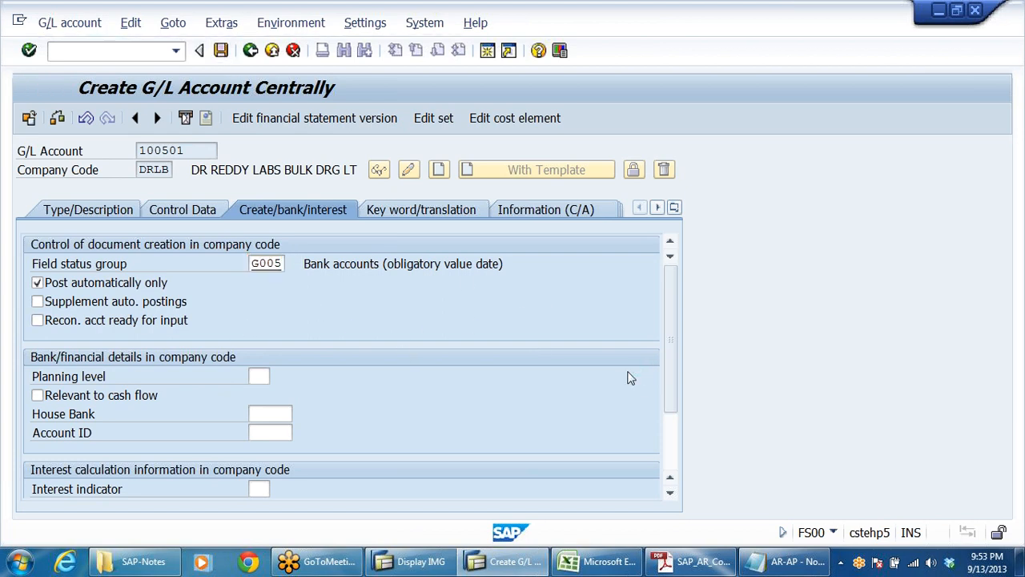
Step: Review the control data and the create/bank/interest settings of saved account 100501, and exit to SAP Easy Access
click(198, 213)
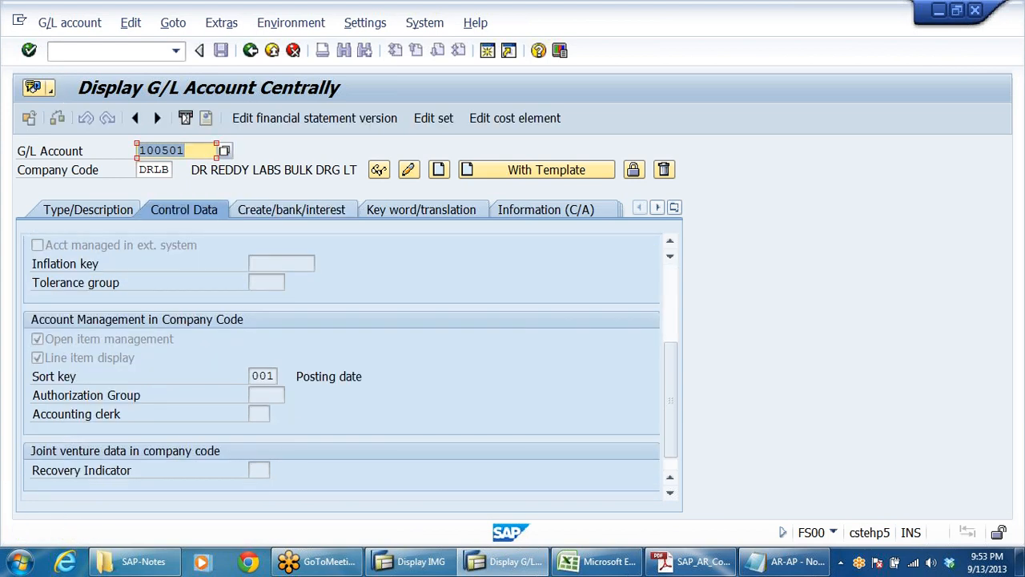
click(312, 206)
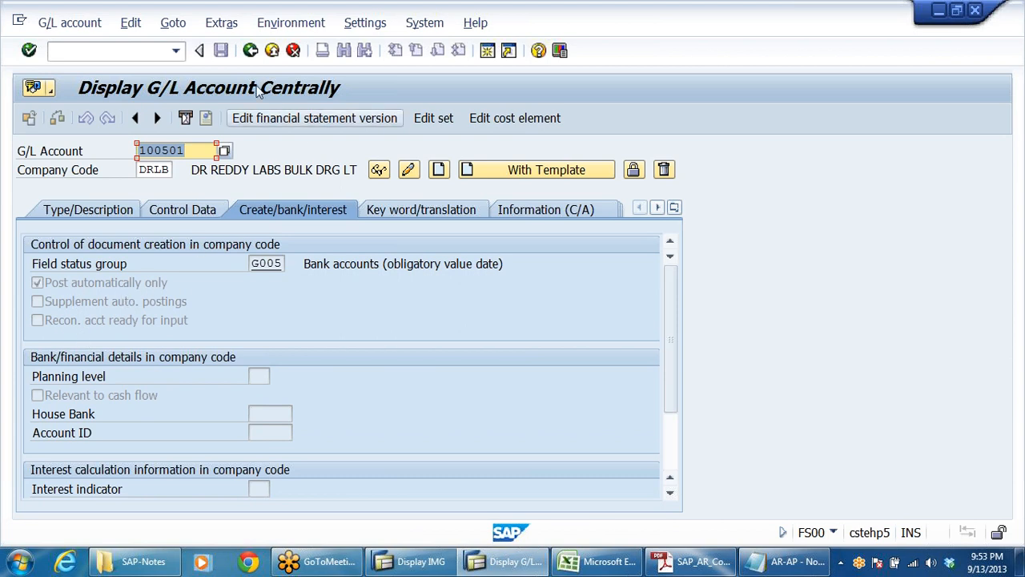
click(250, 50)
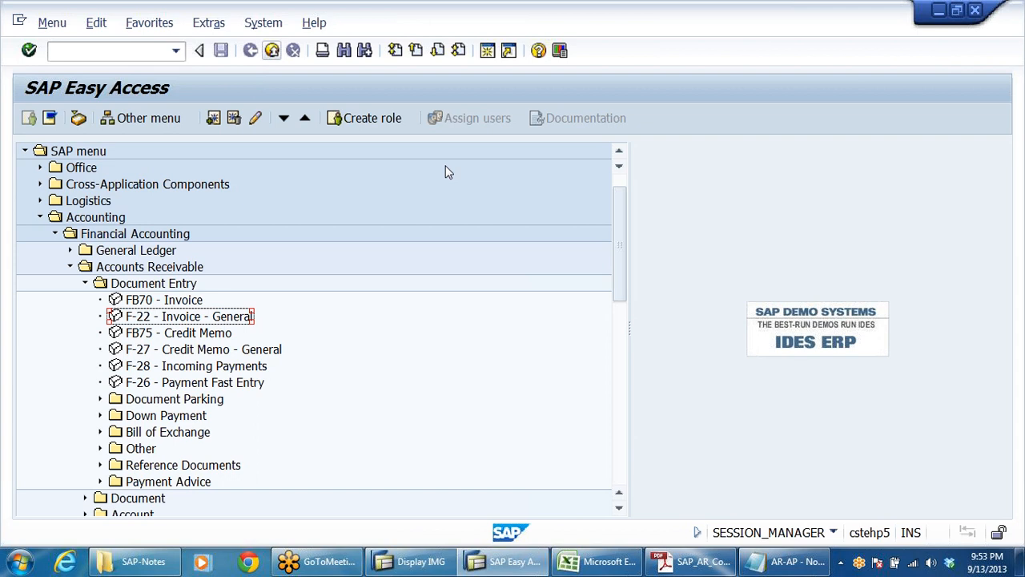
Step: Switch to the Display IMG session and expand Financial Accounting (New) and its Bank Accounting node
click(423, 564)
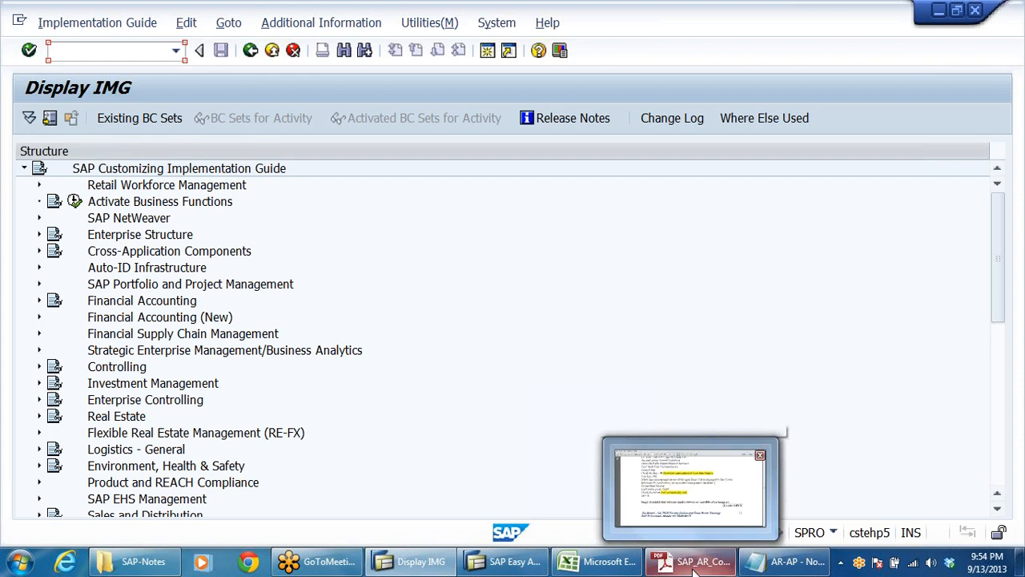
click(334, 292)
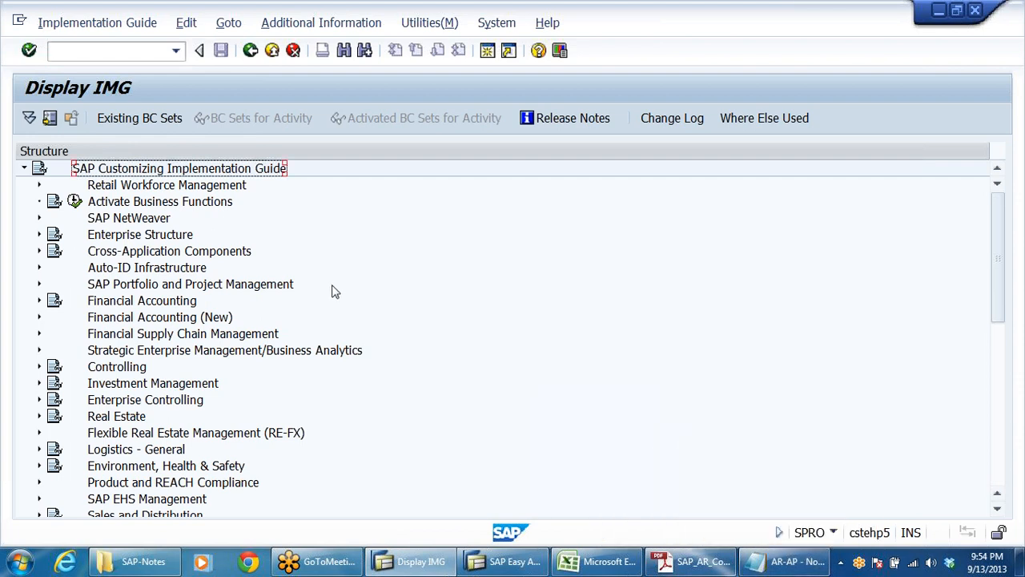
click(226, 285)
click(213, 319)
double_click(213, 320)
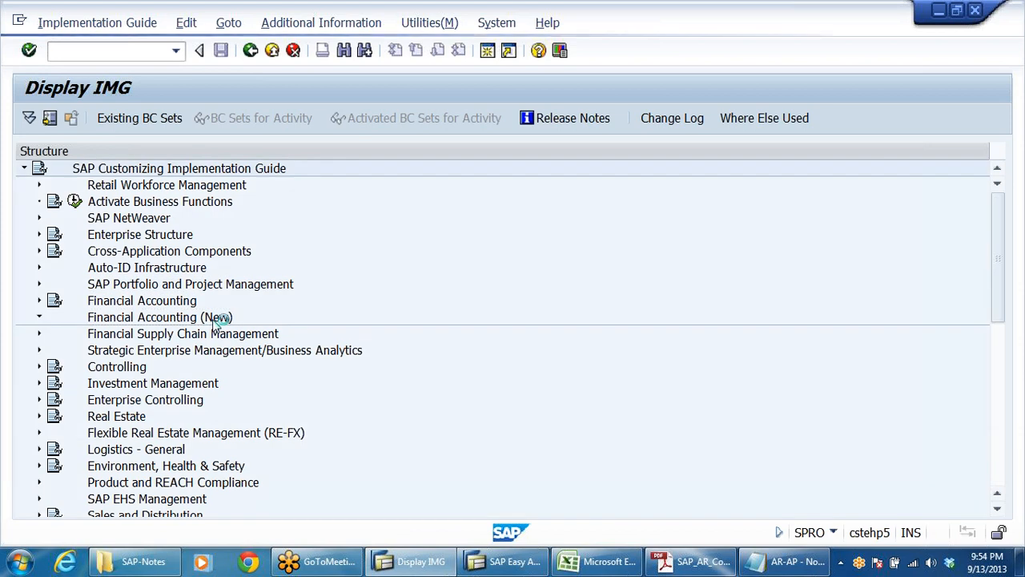
key(Down)
key(Down)
key(Down)
key(Down)
key(Down)
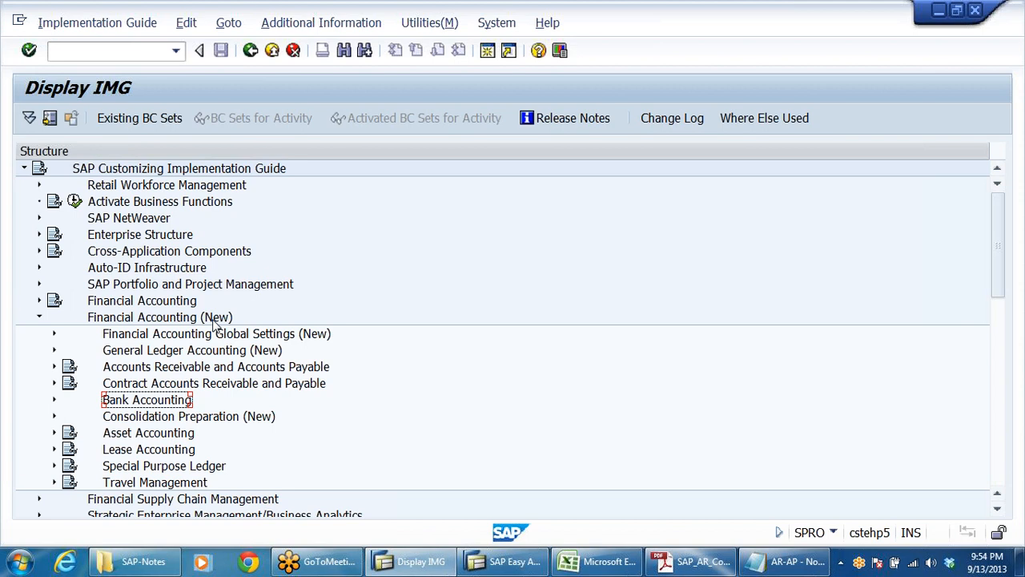
key(Right)
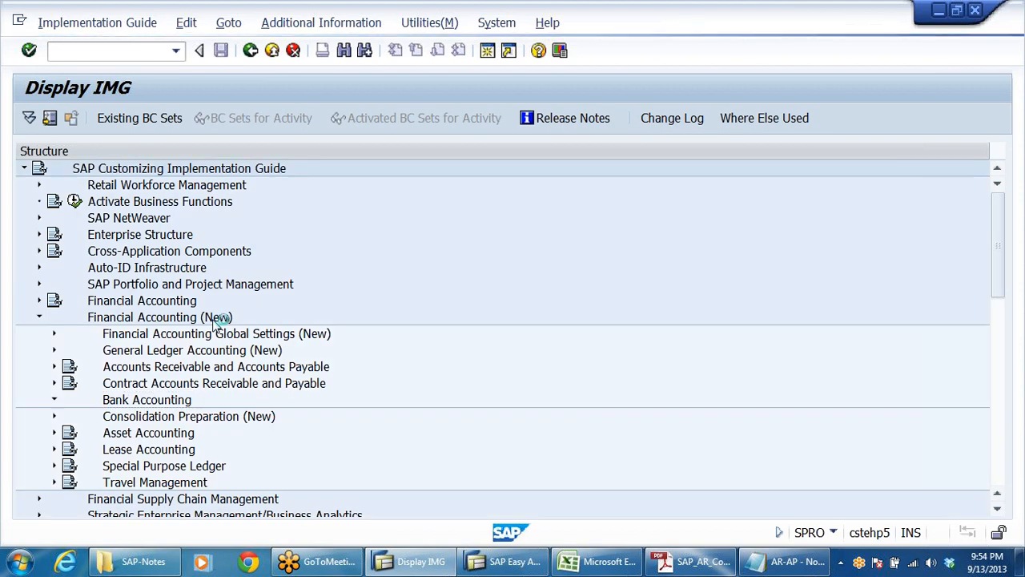
Step: Expand Business Transactions under Bank Accounting, along with its Bill of Exchange Transactions node
key(Down)
key(Down)
key(Down)
key(Down)
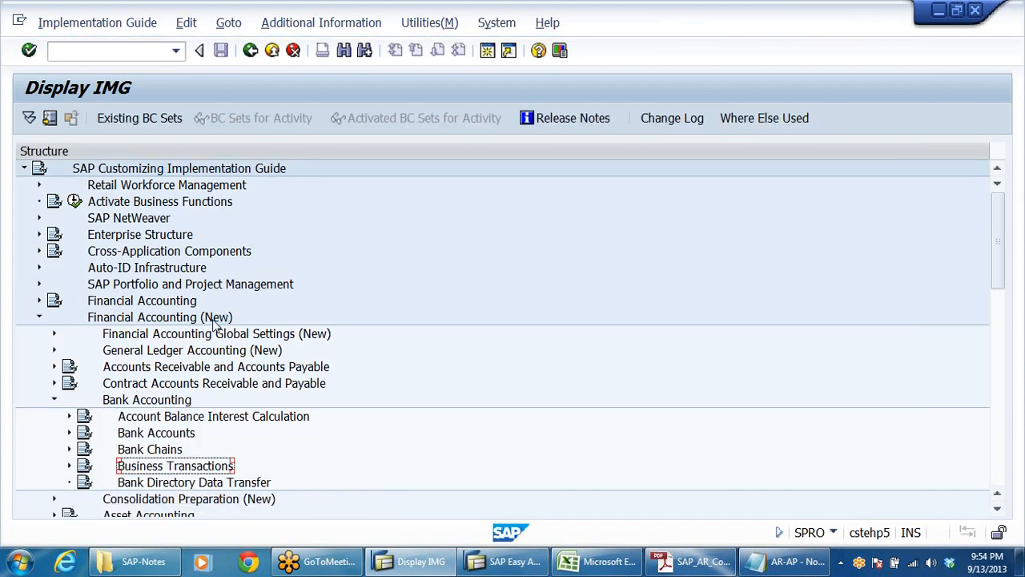
key(Right)
key(Down)
key(Down)
key(Right)
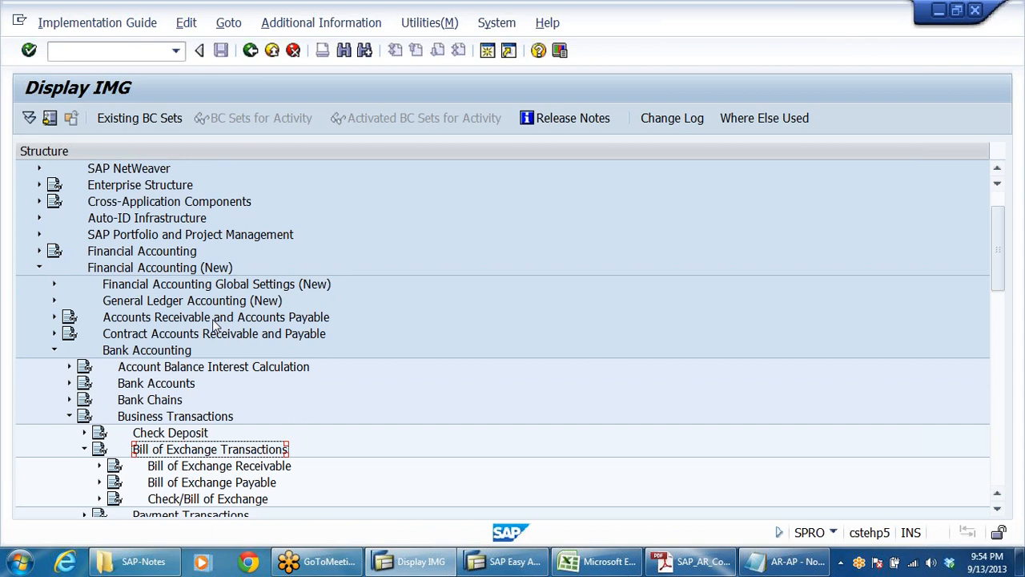
Step: Expand Bill of Exchange Receivable and its Post Bill of Exchange Receivable node to list the customizing activities
key(Down)
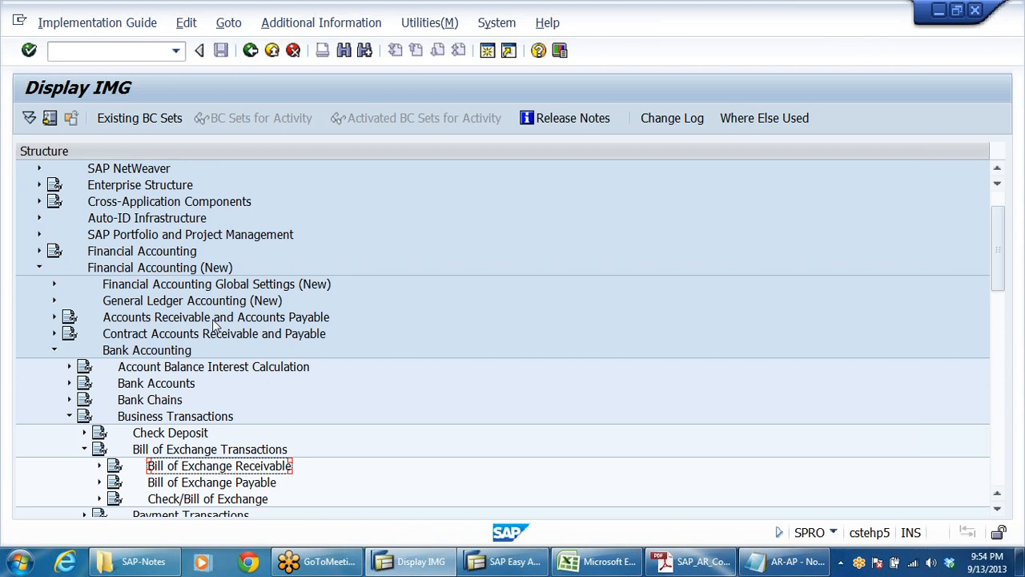
key(Right)
key(Down)
key(Down)
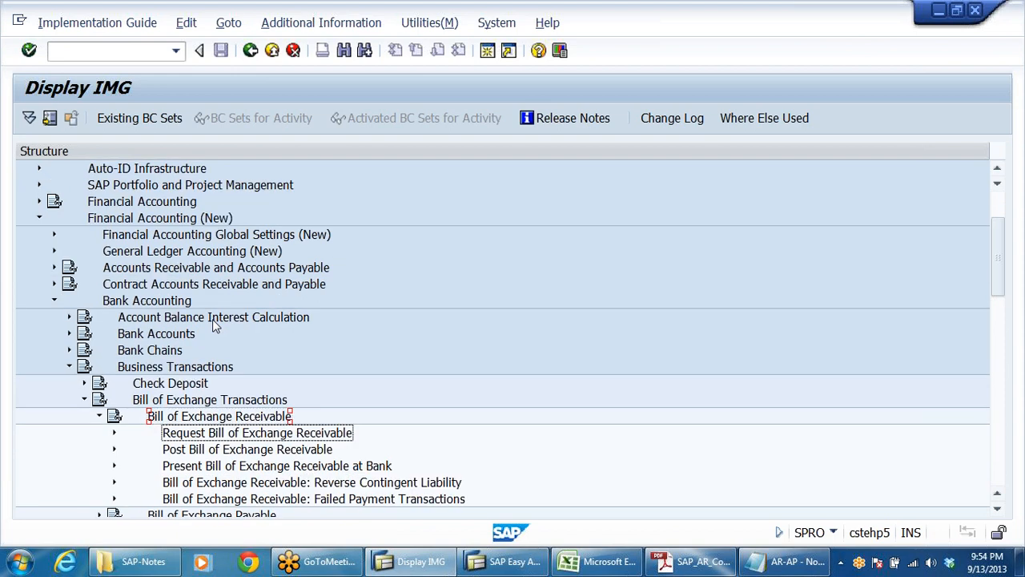
key(Right)
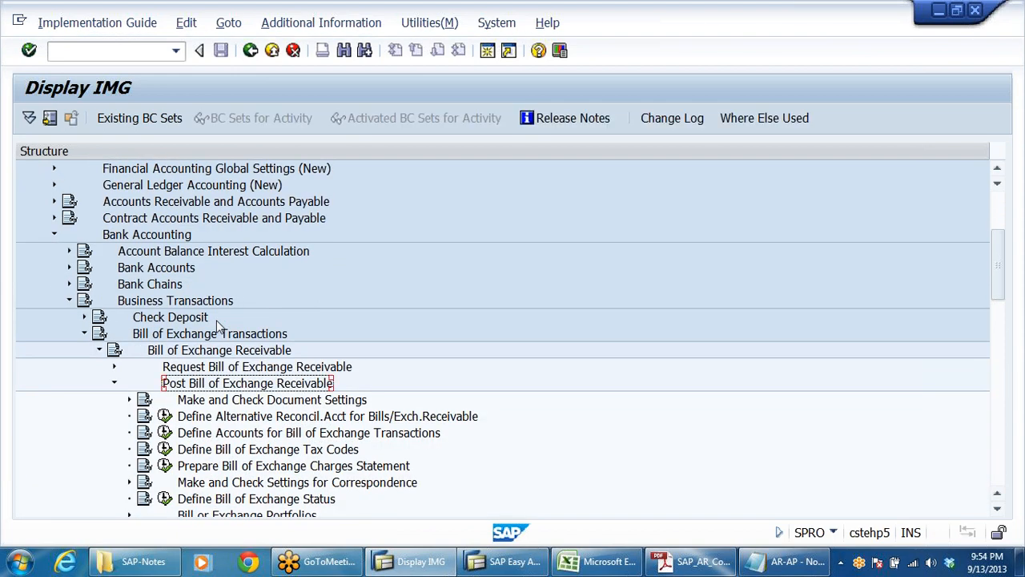
Step: Close the SAP-Notes folder window
click(325, 24)
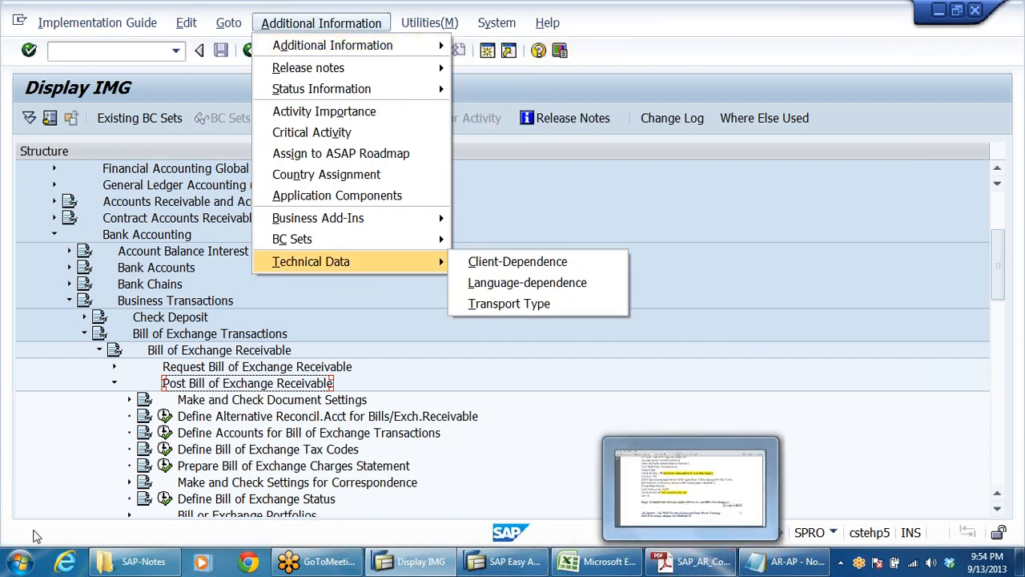
right_click(132, 560)
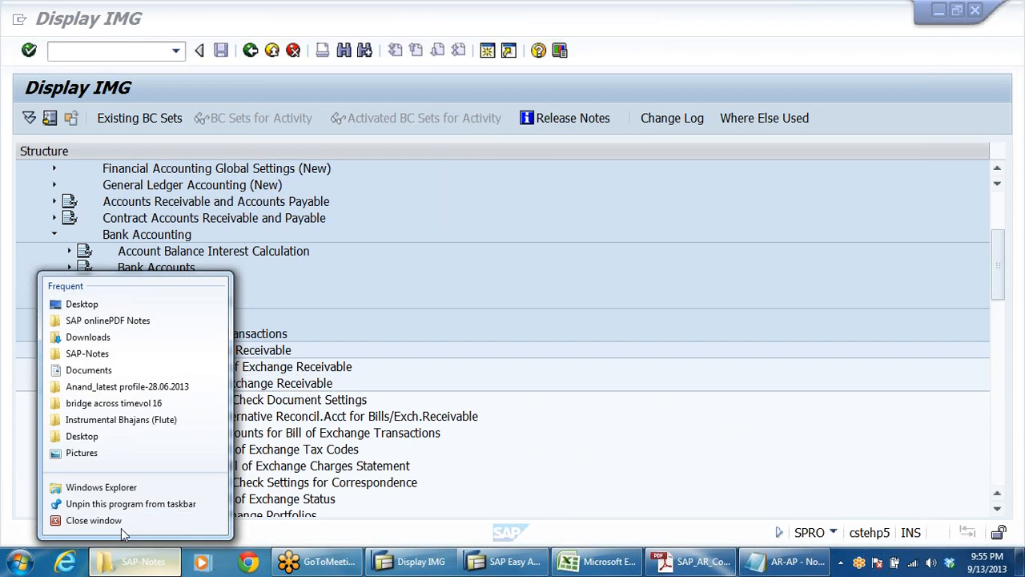
click(118, 524)
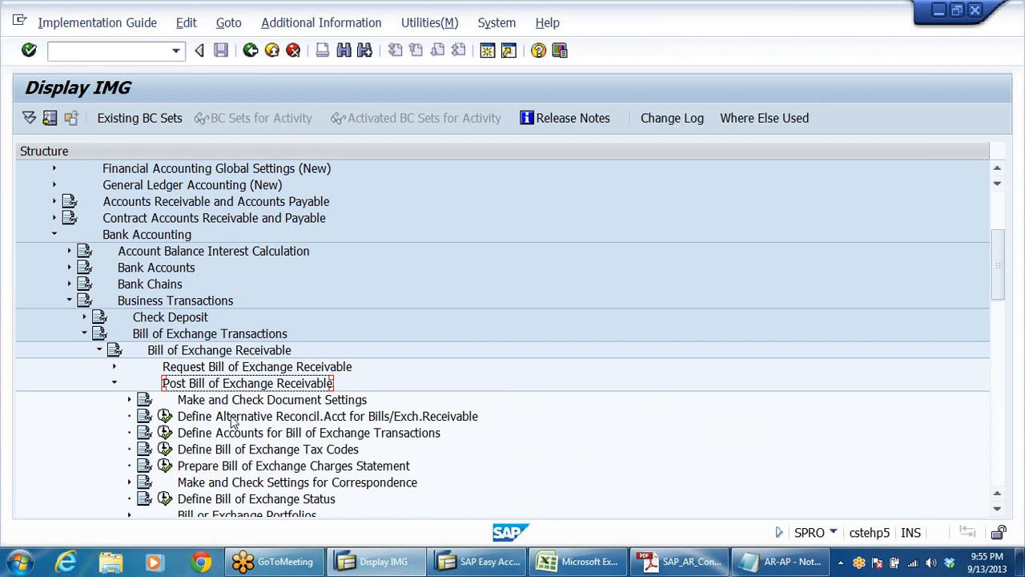
Step: Show the IMG activity keys as additional information in the tree and select Define Alternative Reconcil.Acct for Bills/Exch.Receivable
click(319, 24)
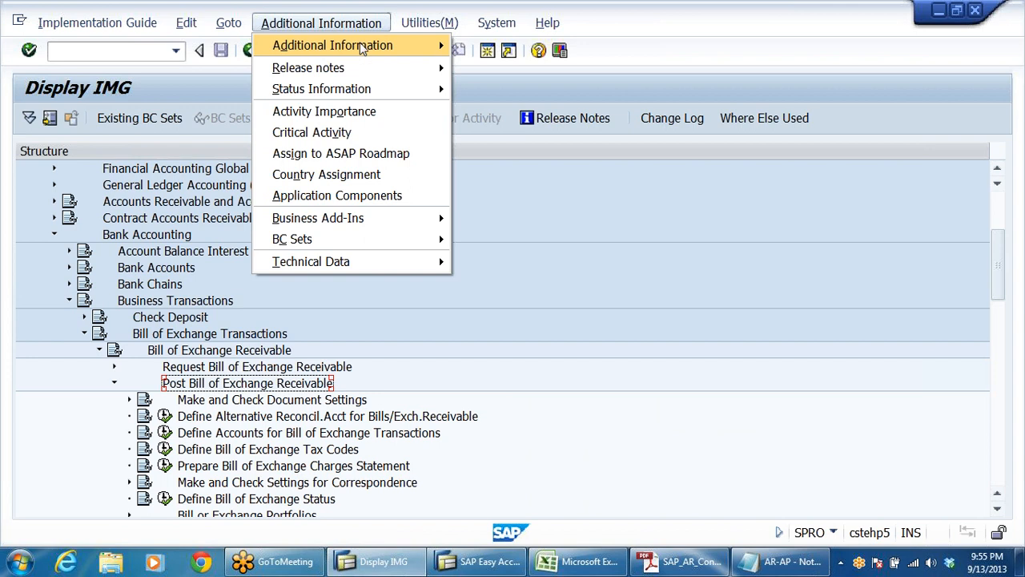
mouse_move(363, 50)
mouse_move(534, 69)
click(701, 91)
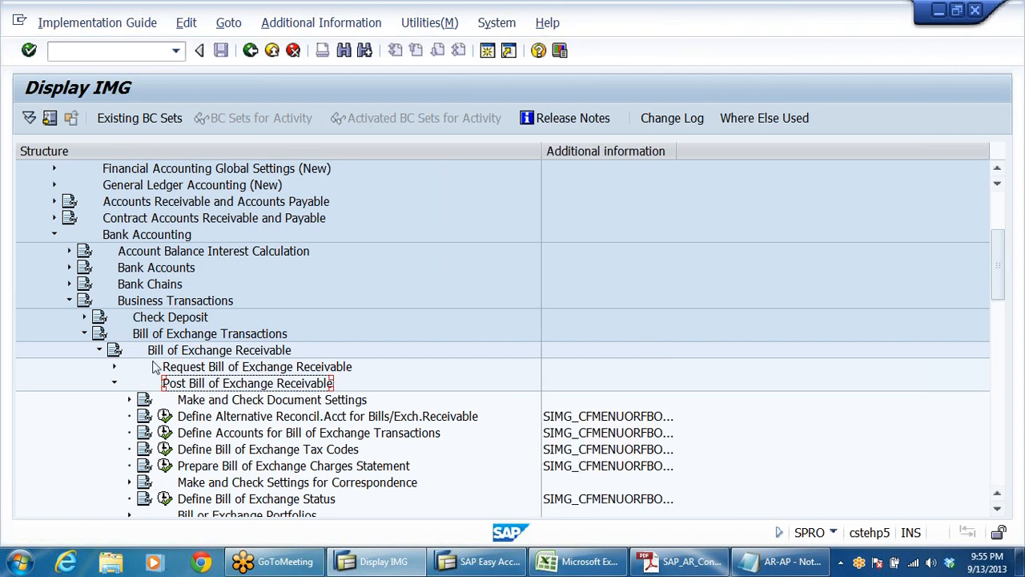
scroll(478, 337, down, 1)
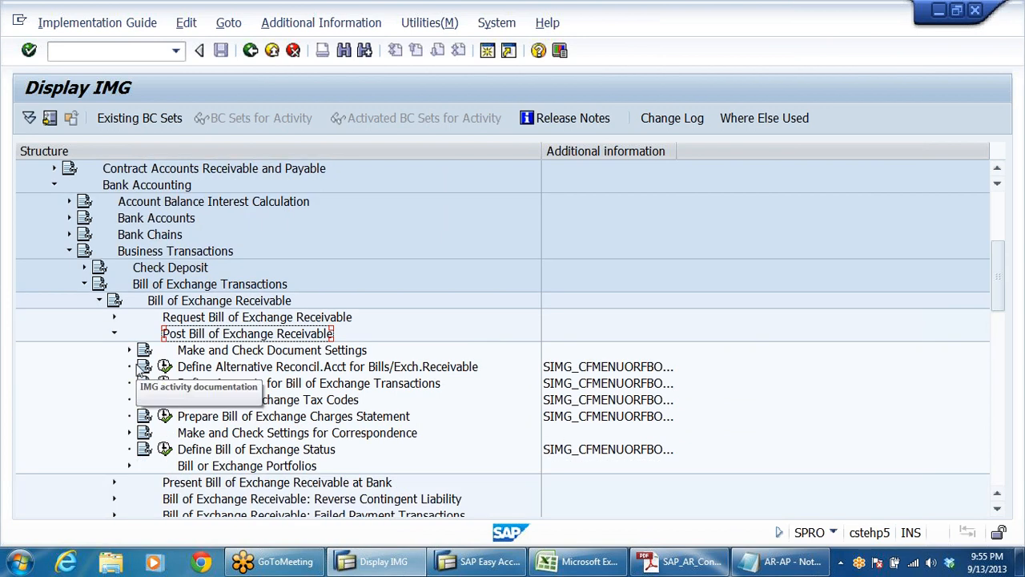
click(309, 367)
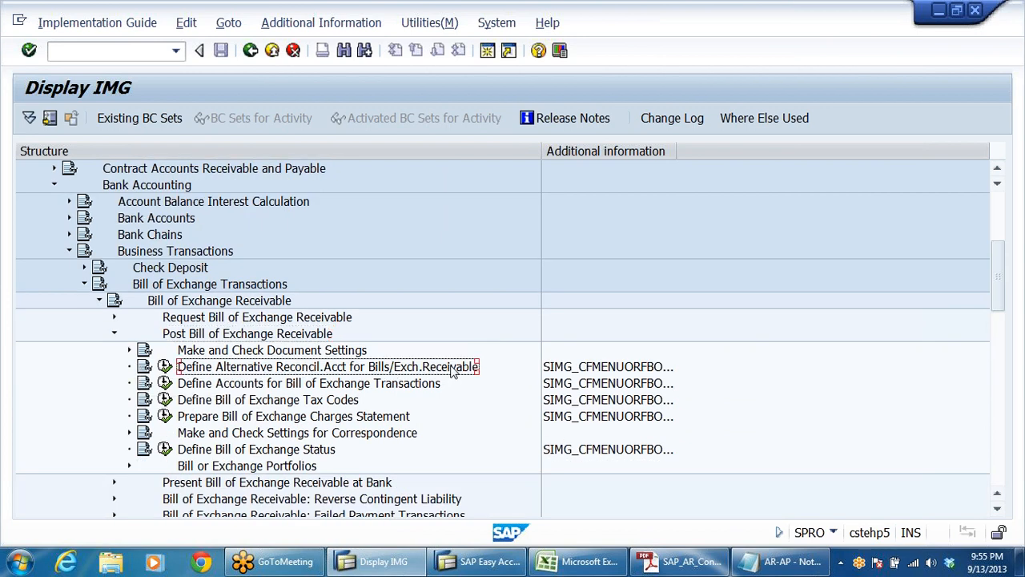
Step: Switch to the AR-AP notes in Notepad and examine the customer and bills of exchange accounts in entry 2
click(781, 561)
scroll(513, 281, up, 2)
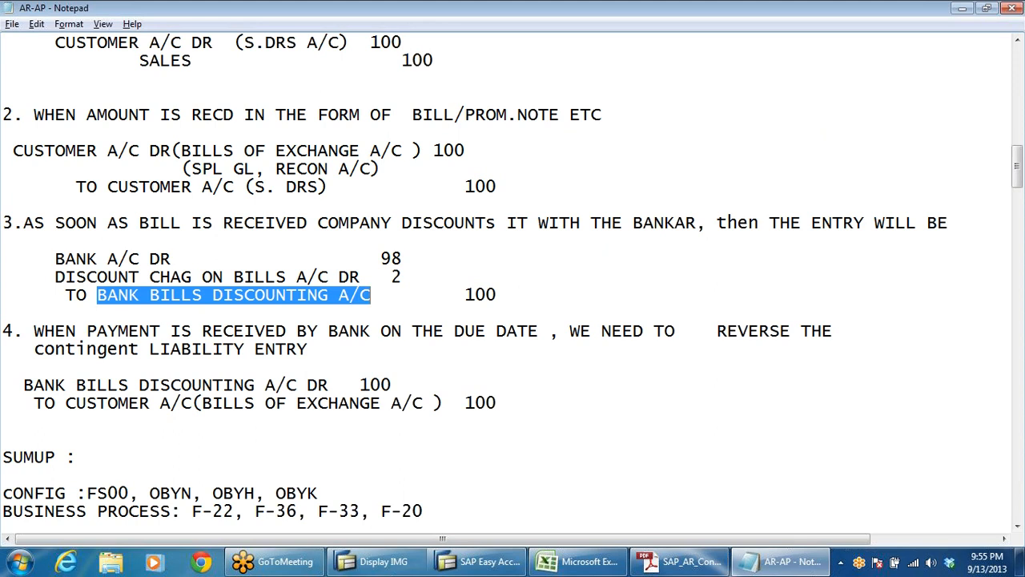
drag(190, 151, 455, 151)
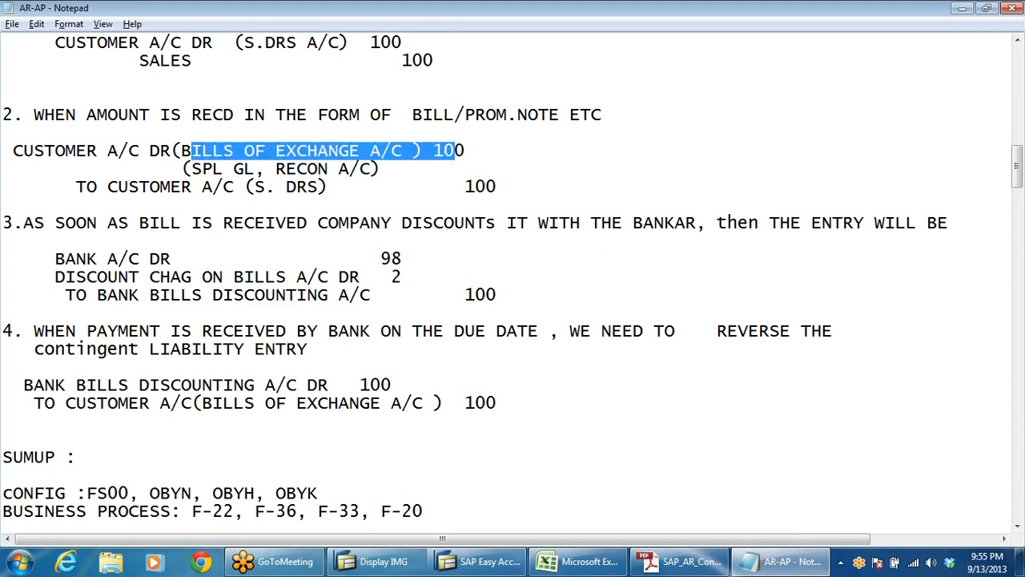
click(370, 150)
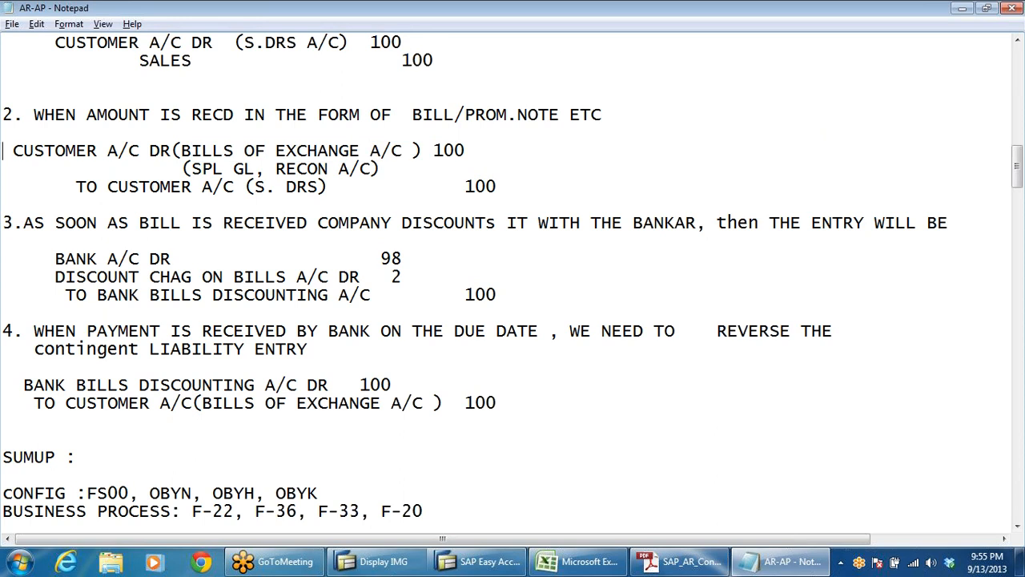
drag(3, 151, 150, 151)
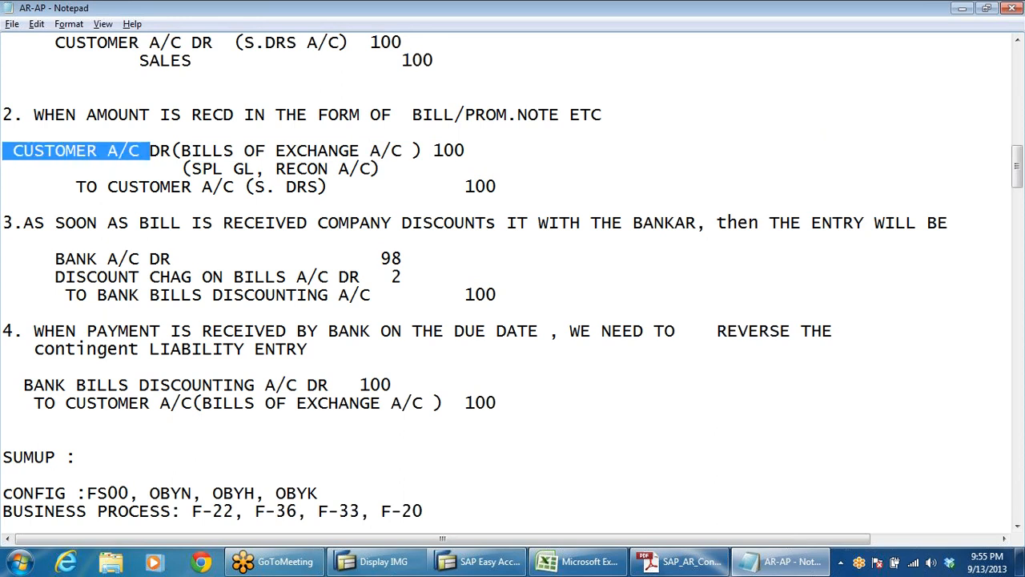
click(265, 151)
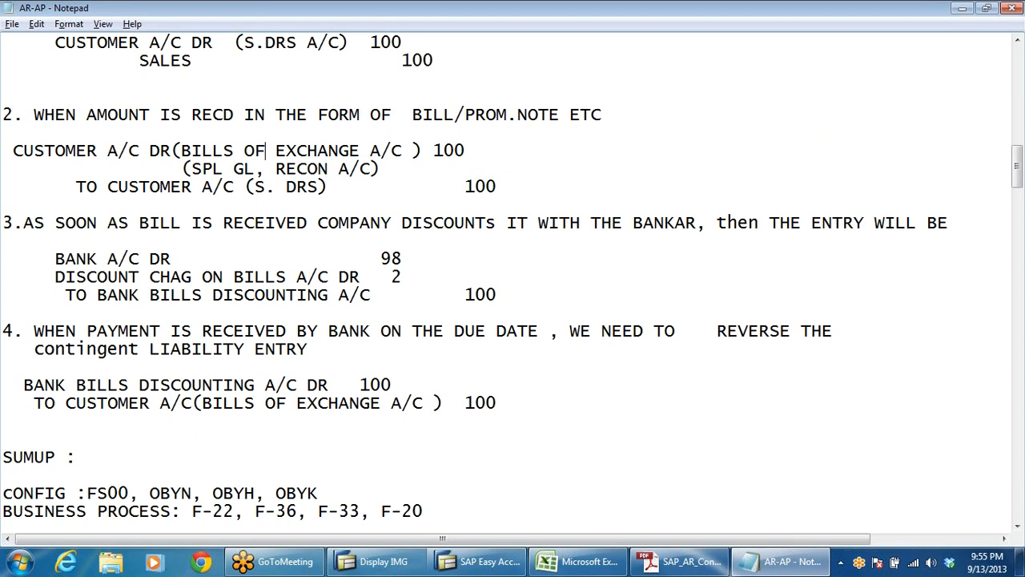
scroll(512, 281, up, 3)
scroll(513, 280, down, 2)
drag(181, 204, 414, 204)
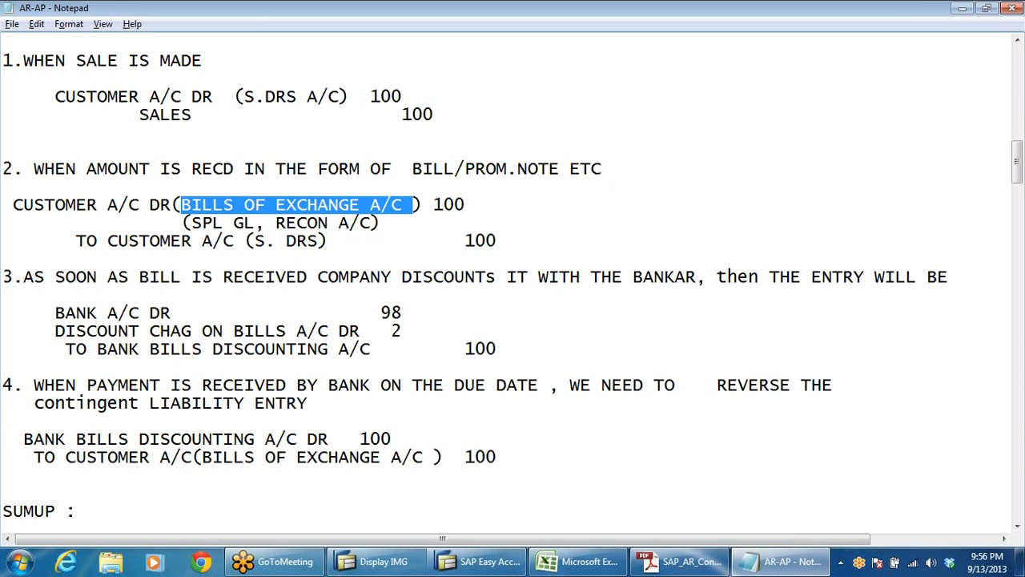
Step: Add "( SPL GL INDICATOR-W)" after the amount on the bills of exchange debit line in entry 2 of the notes
click(382, 223)
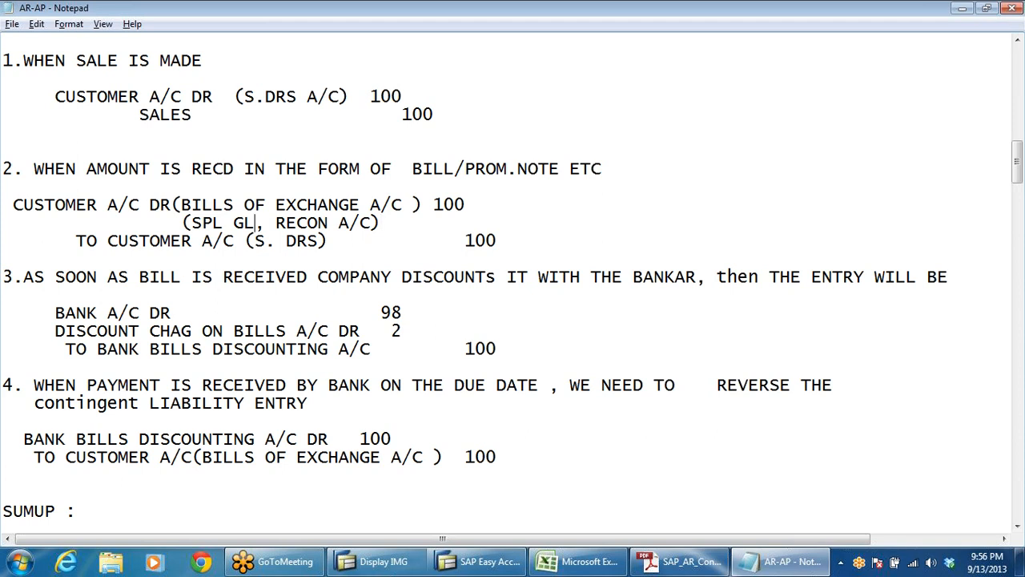
click(466, 241)
click(465, 205)
text(( sPL gl)
key(BackSpace)
key(BackSpace)
key(BackSpace)
key(BackSpace)
key(BackSpace)
key(BackSpace)
key(BackSpace)
text(L GL INDICAT)
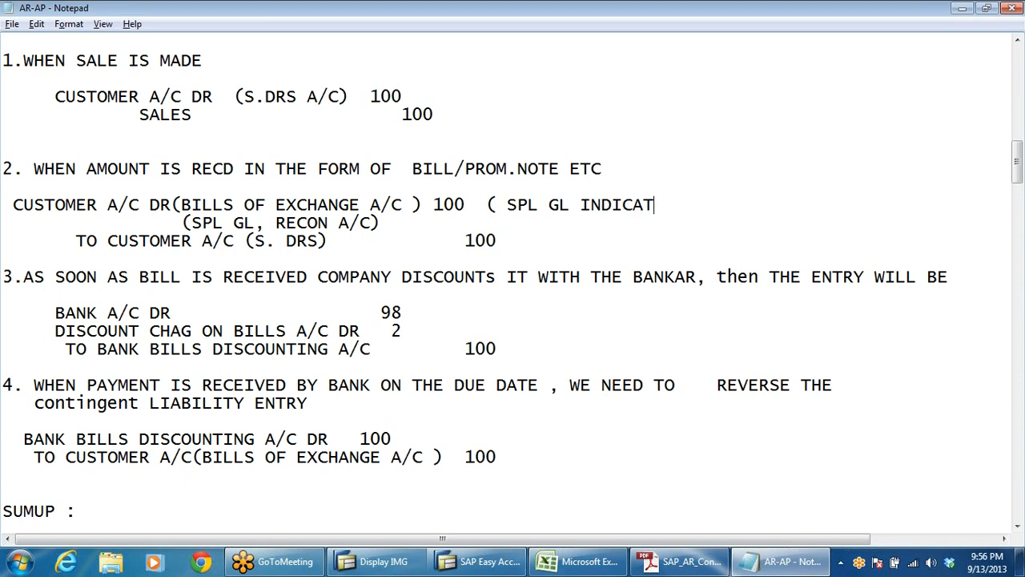
text(OR-W))
drag(181, 206, 380, 224)
click(2, 294)
Step: Switch to the SAP Display IMG window and execute Define Alternative Reconcil.Acct for Bills/Exch.Receivable
click(487, 564)
click(377, 562)
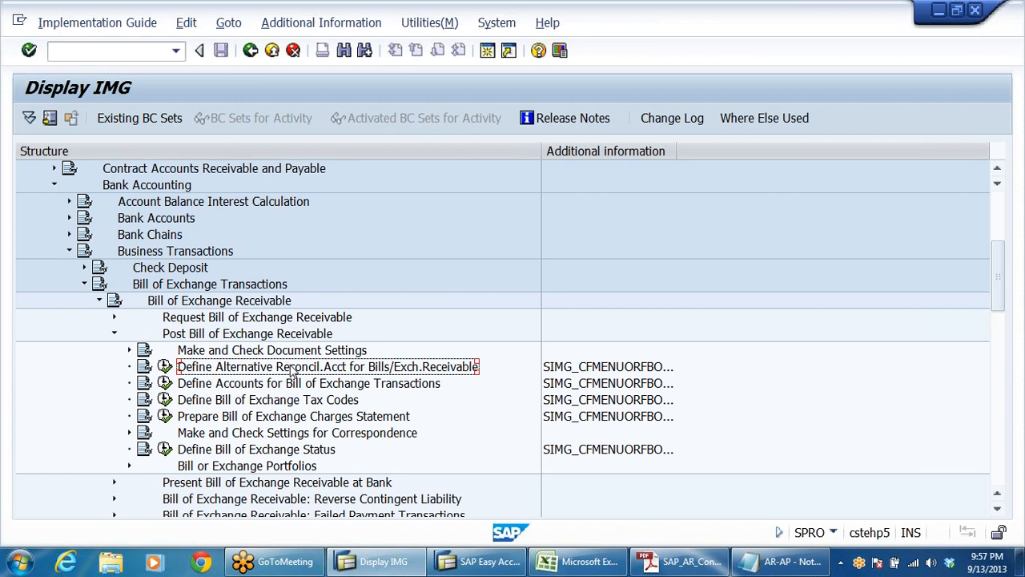
click(165, 366)
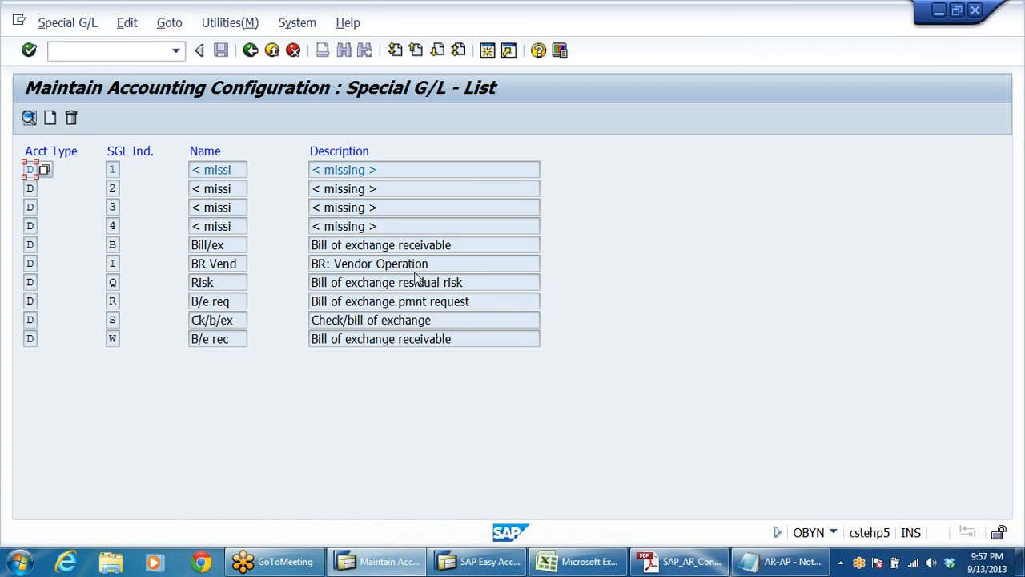
Step: Open the customer (D) special G/L entry W, Bill of exchange receivable, for chart of accounts DRCA
click(35, 338)
click(112, 339)
click(201, 340)
click(399, 339)
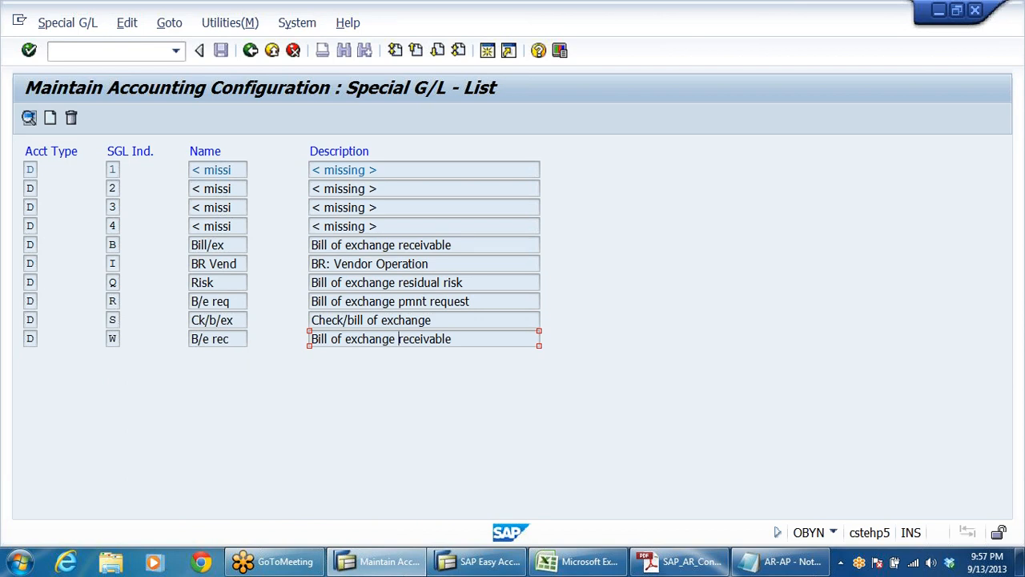
click(223, 245)
click(112, 247)
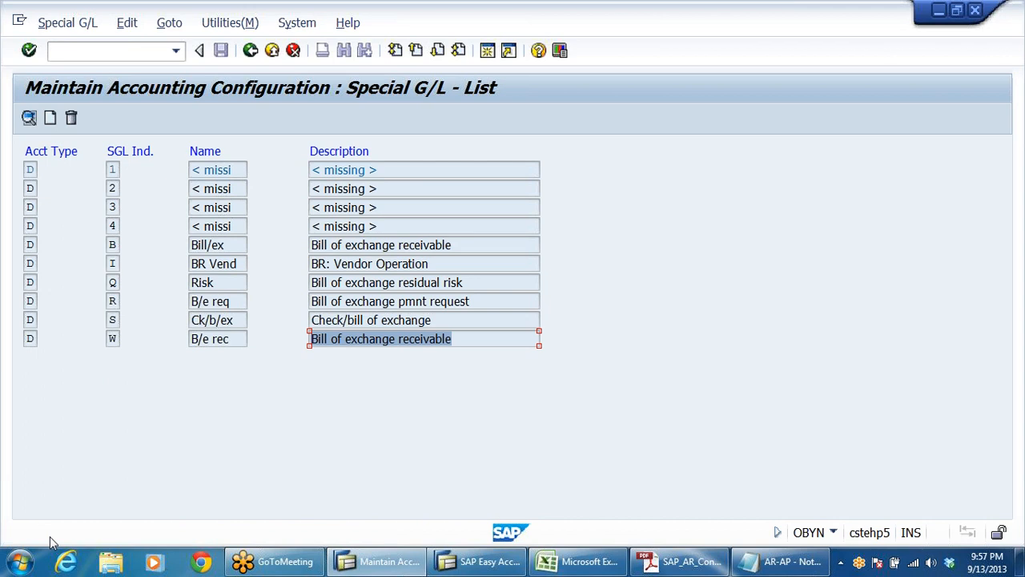
click(333, 264)
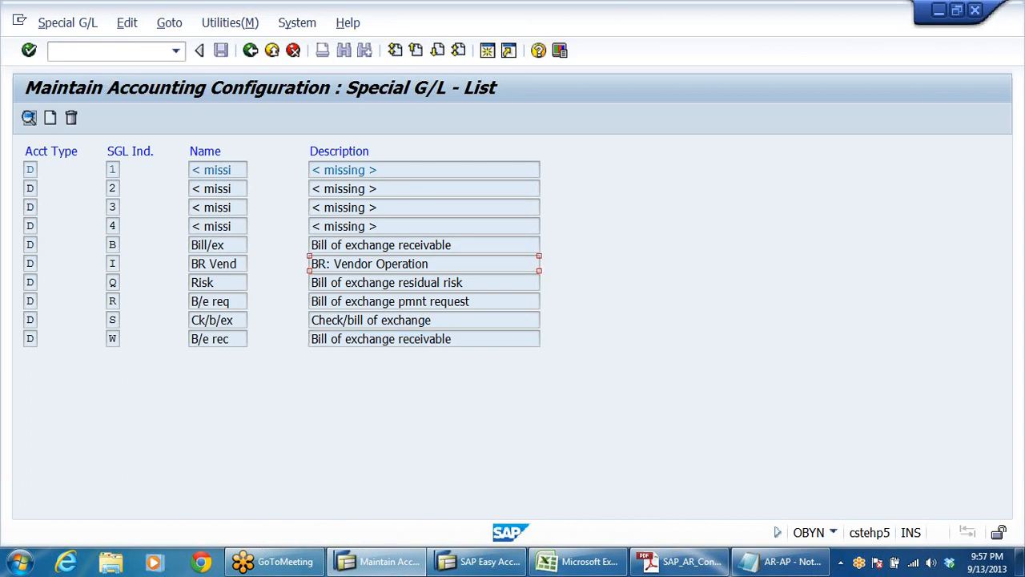
click(345, 246)
click(345, 339)
double_click(345, 339)
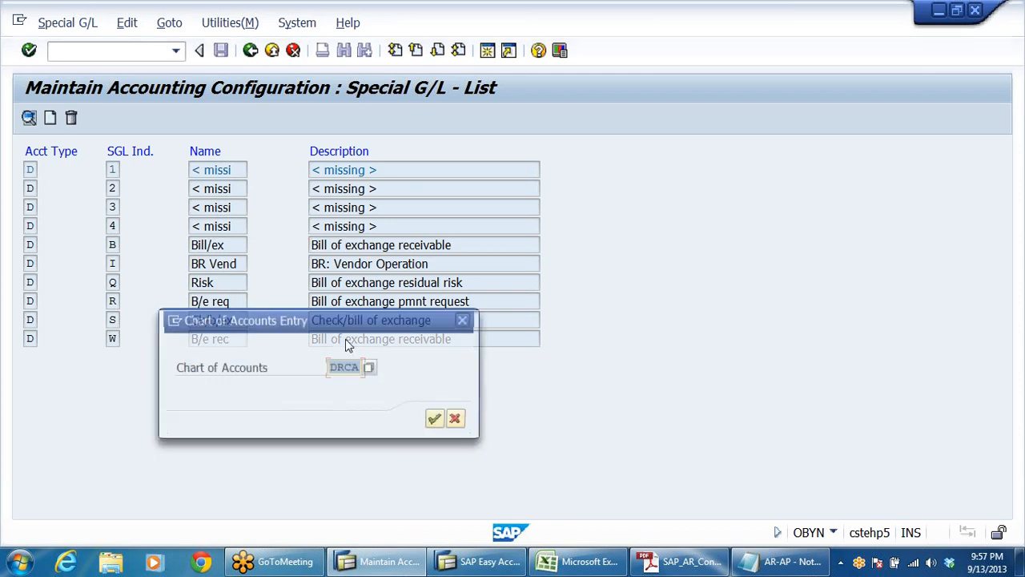
click(440, 421)
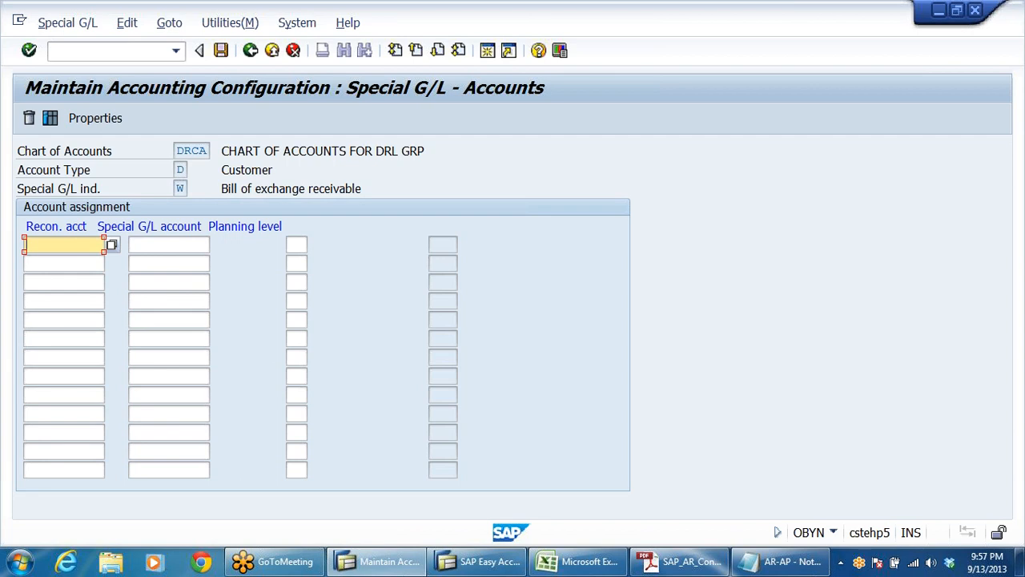
Step: Enter 200301 as the reconciliation account in the first row of the account assignment
text(2)
key(Down)
key(Return)
click(160, 244)
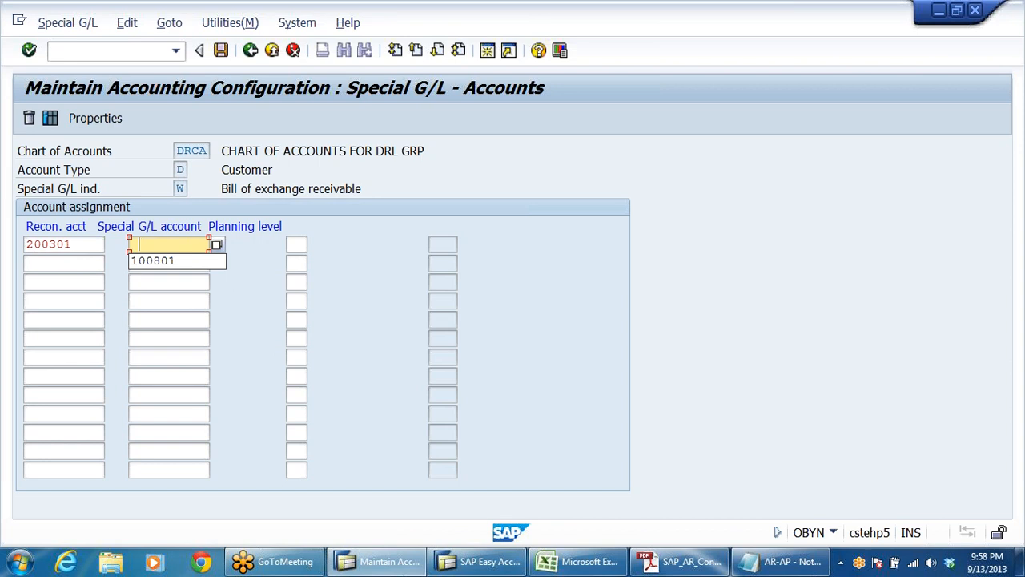
key(Escape)
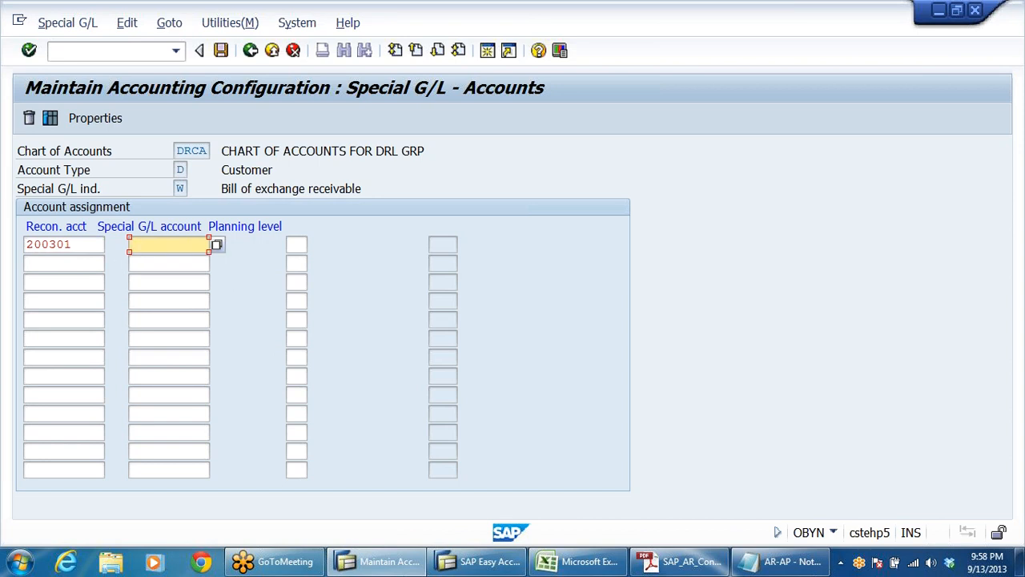
key(shift+Tab)
click(190, 187)
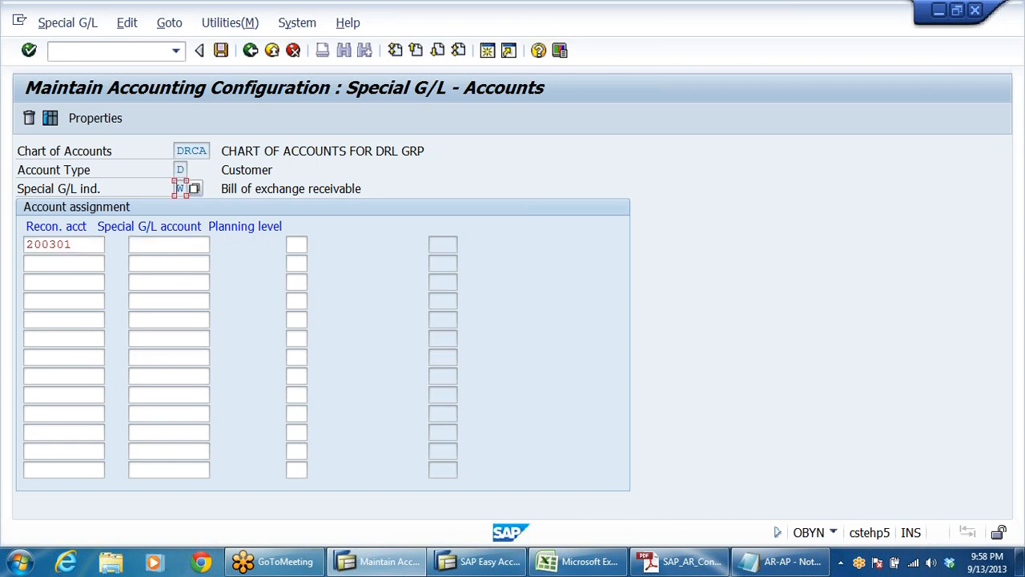
Step: Enter 100501 as the special G/L account and check it in the G/L account list for company code DRLB
click(173, 242)
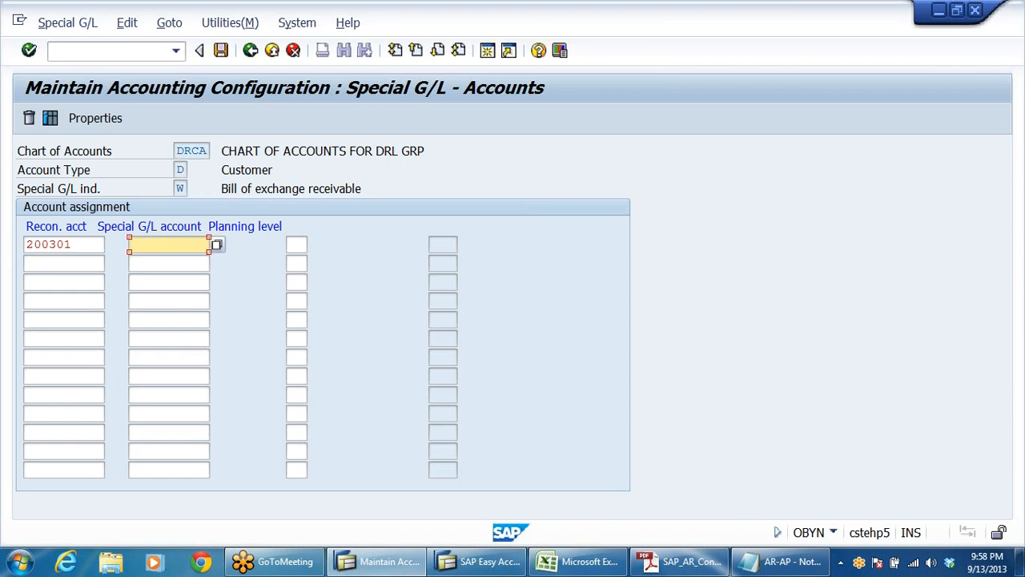
text(100)
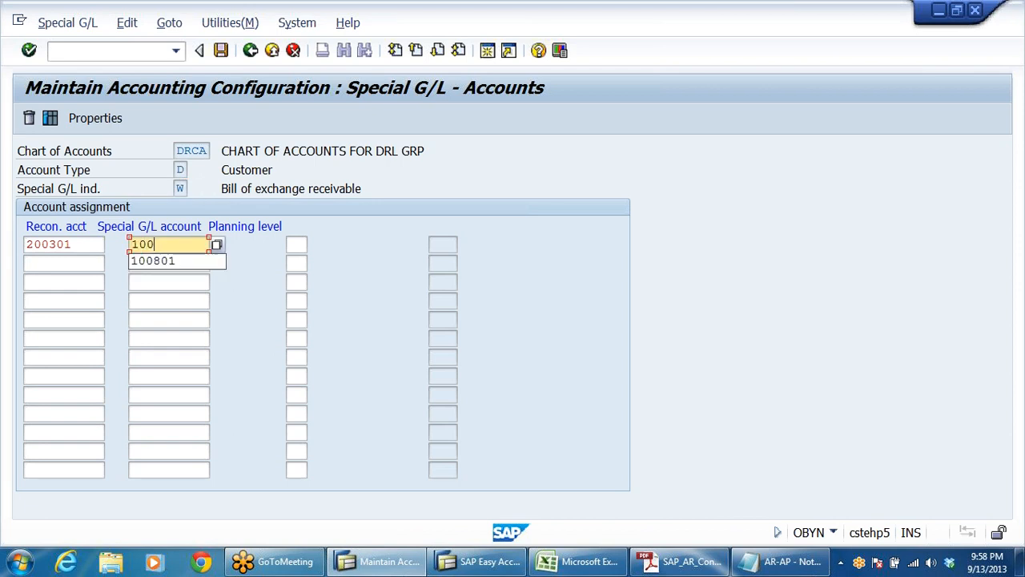
text(501)
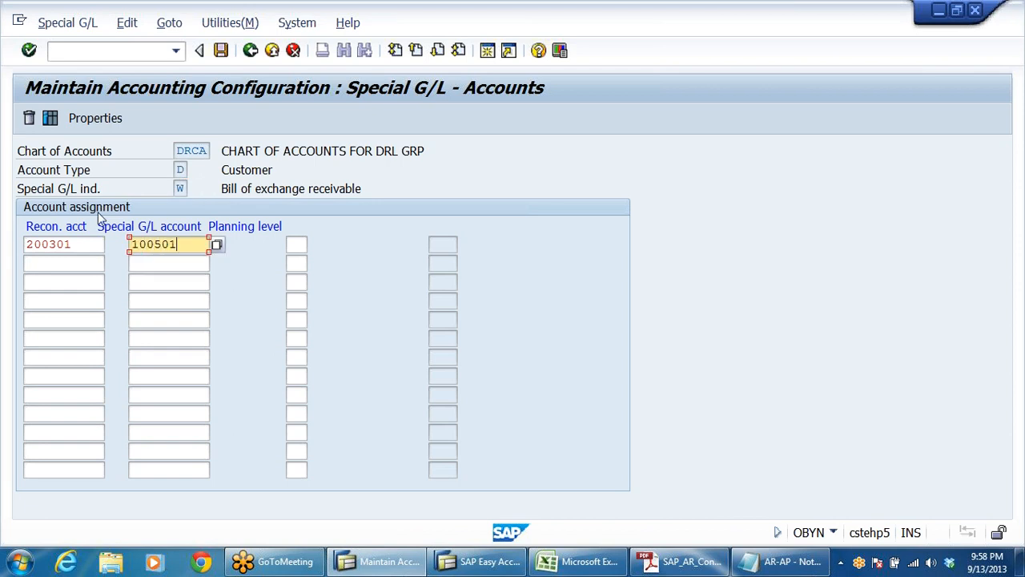
key(Down)
key(Up)
click(217, 244)
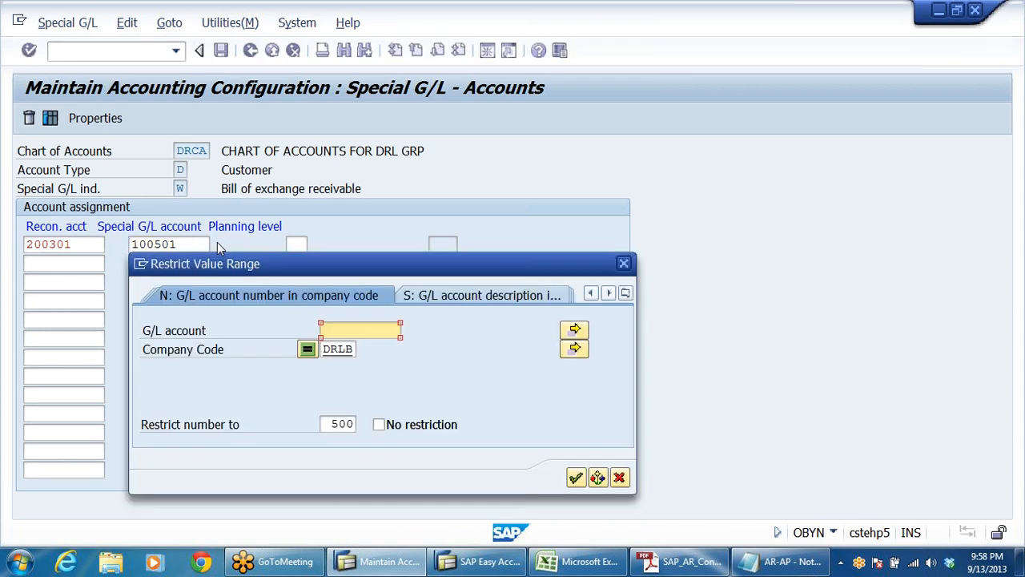
key(Return)
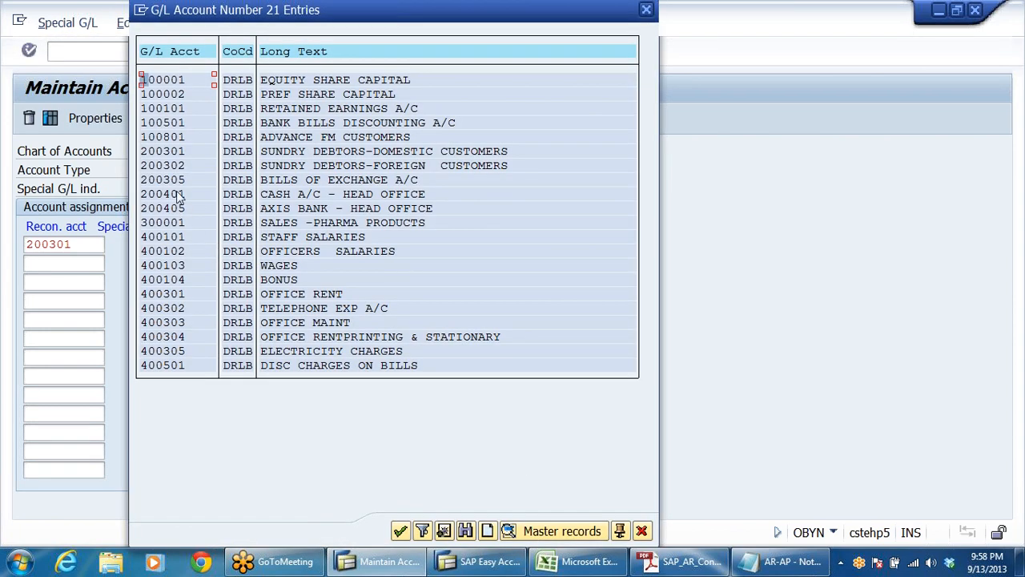
click(172, 123)
click(312, 124)
click(643, 532)
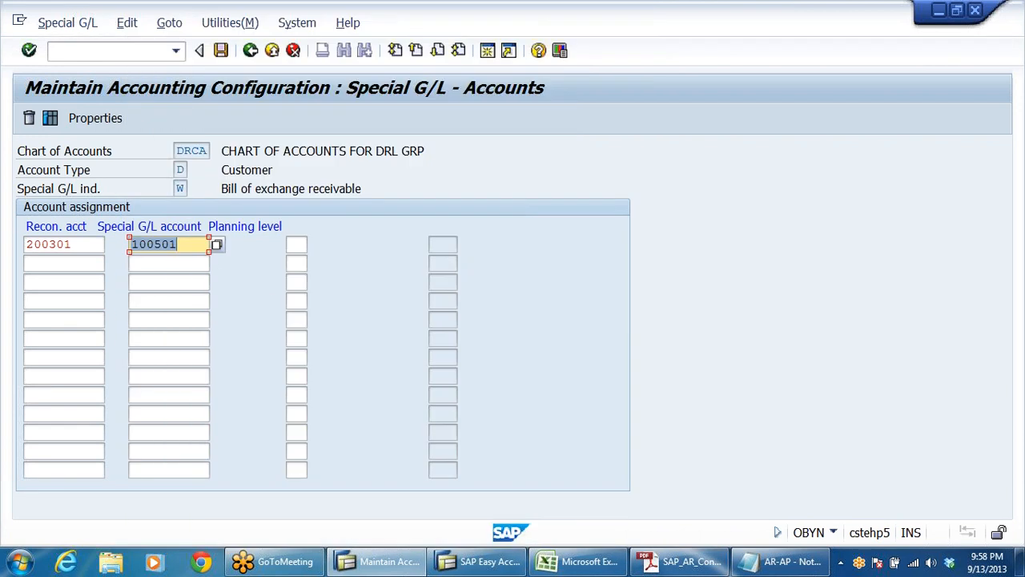
Step: Replace the special G/L account with 200305, BILLS OF EXCHANGE A/C, chosen from the DRLB account list
click(217, 245)
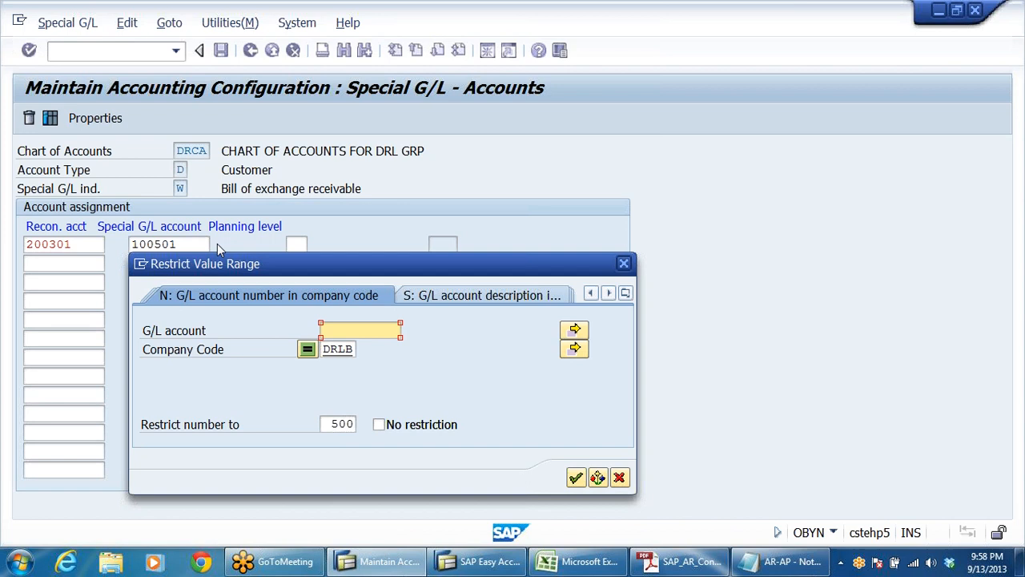
key(Return)
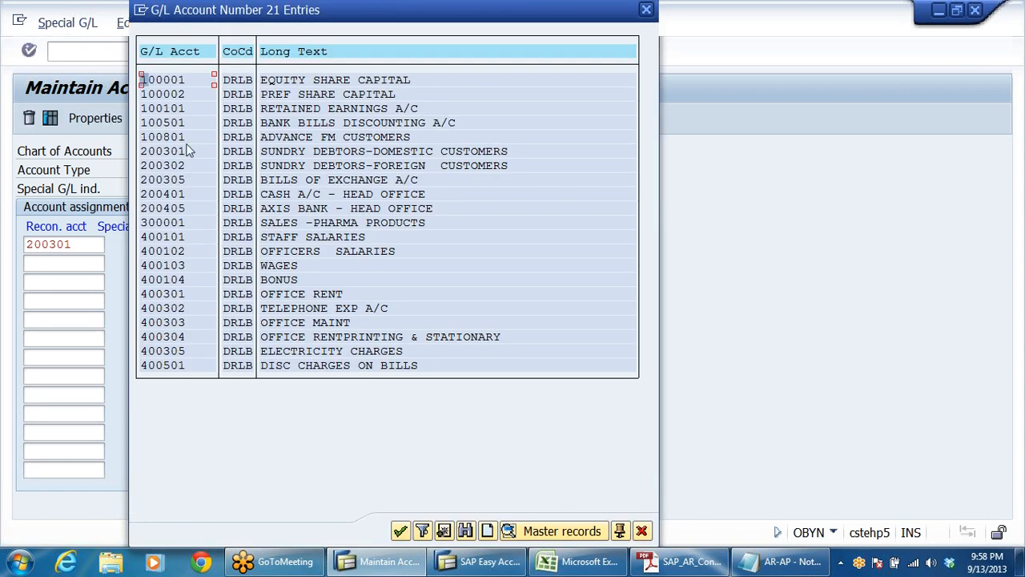
click(176, 181)
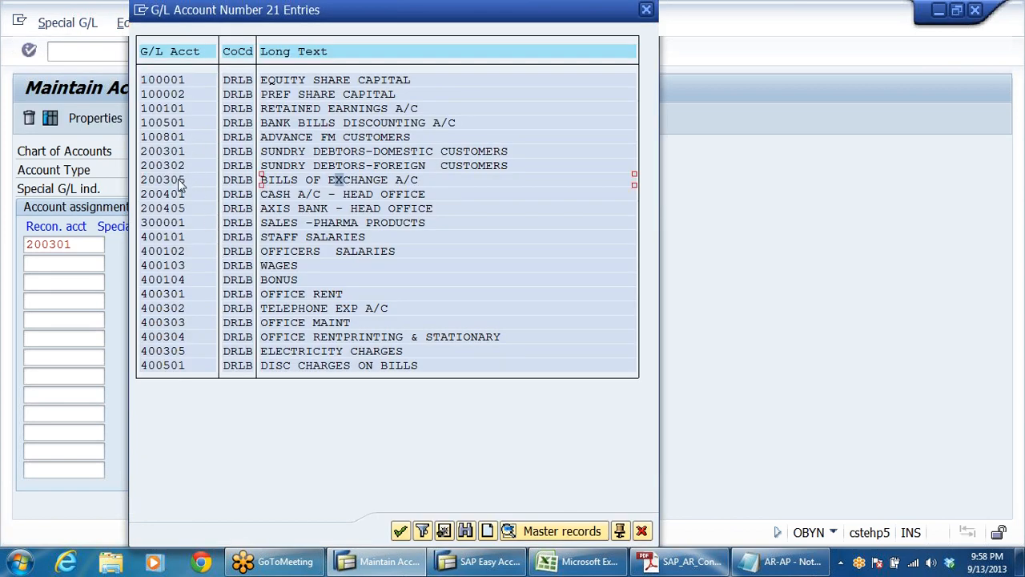
double_click(342, 185)
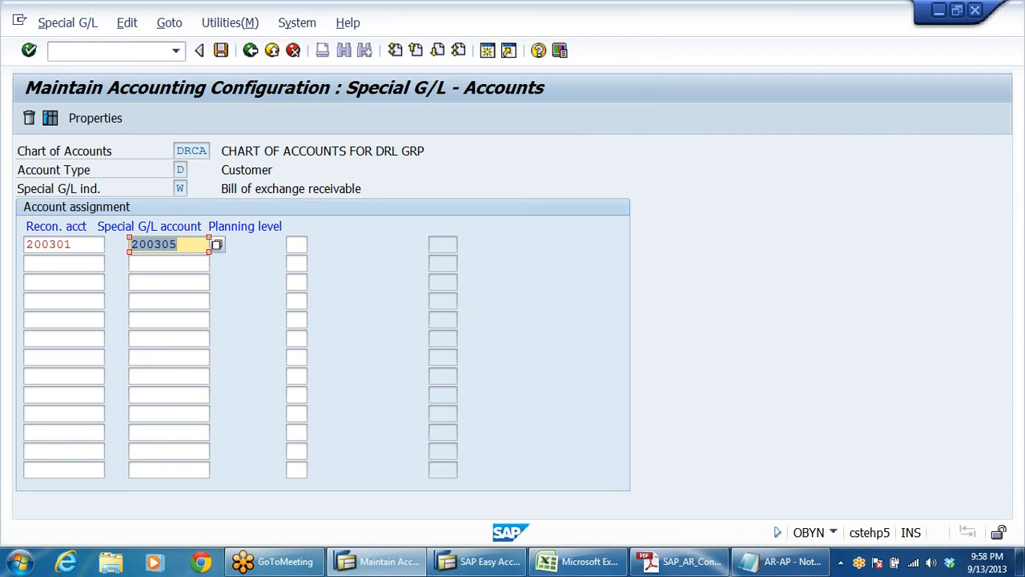
click(69, 245)
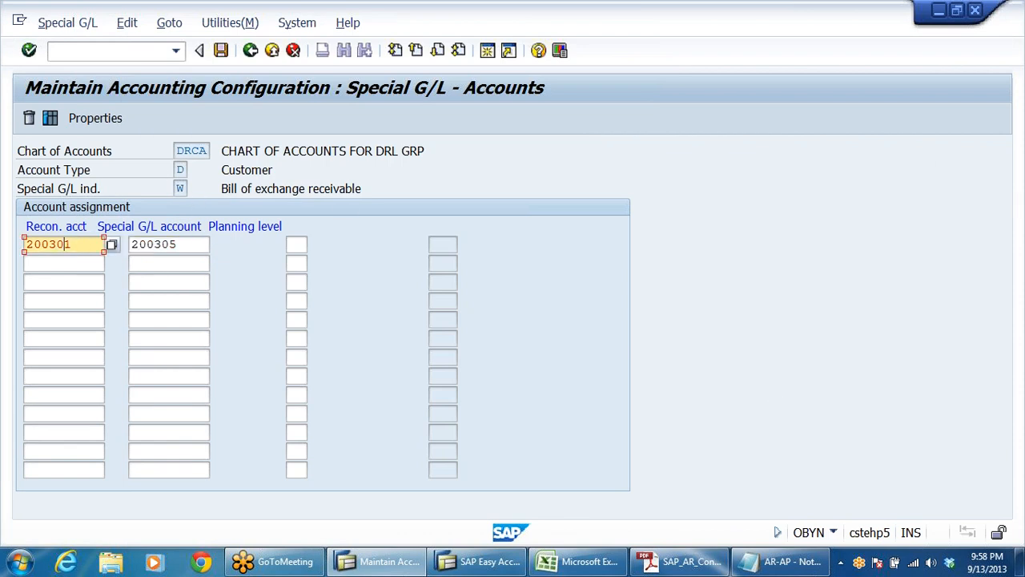
click(185, 244)
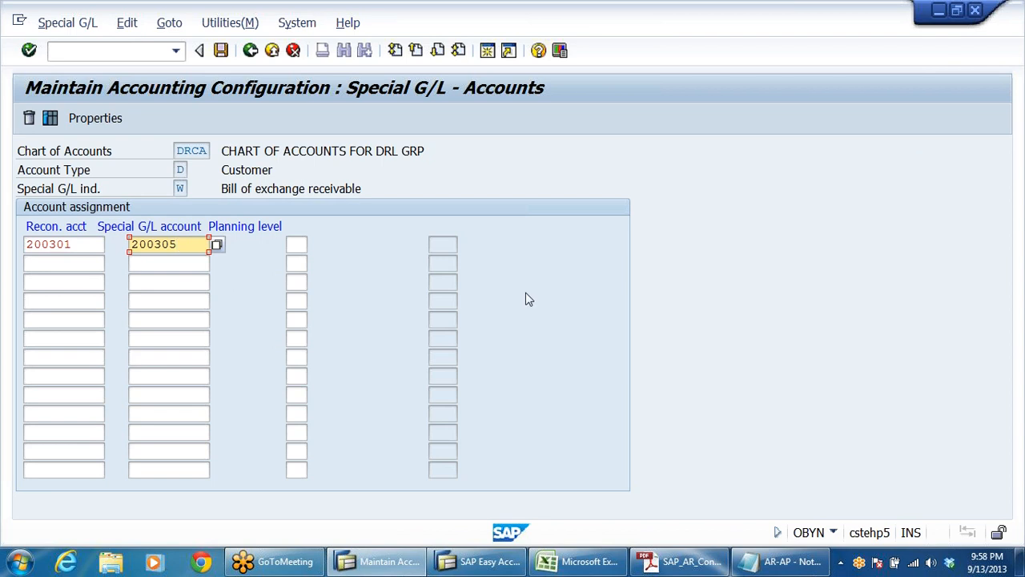
Step: Save the account assignment under customizing request CSTK900082 and return to the Display IMG tree
click(223, 50)
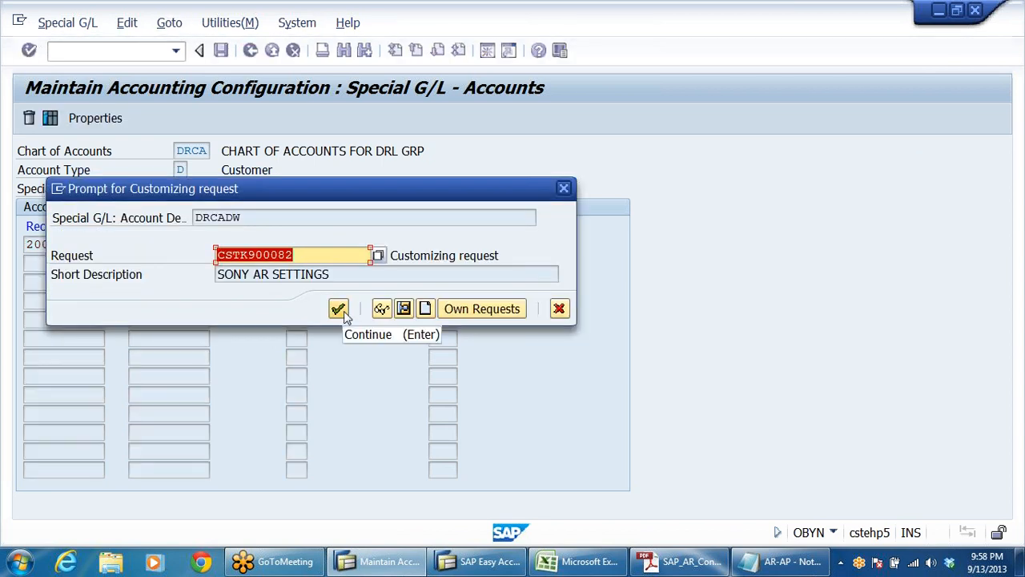
click(344, 311)
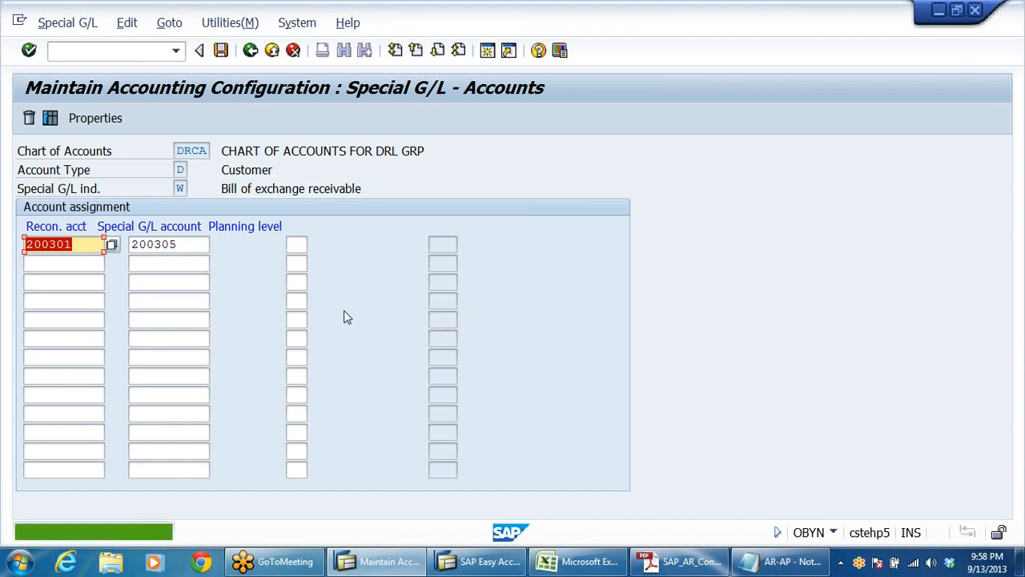
click(160, 226)
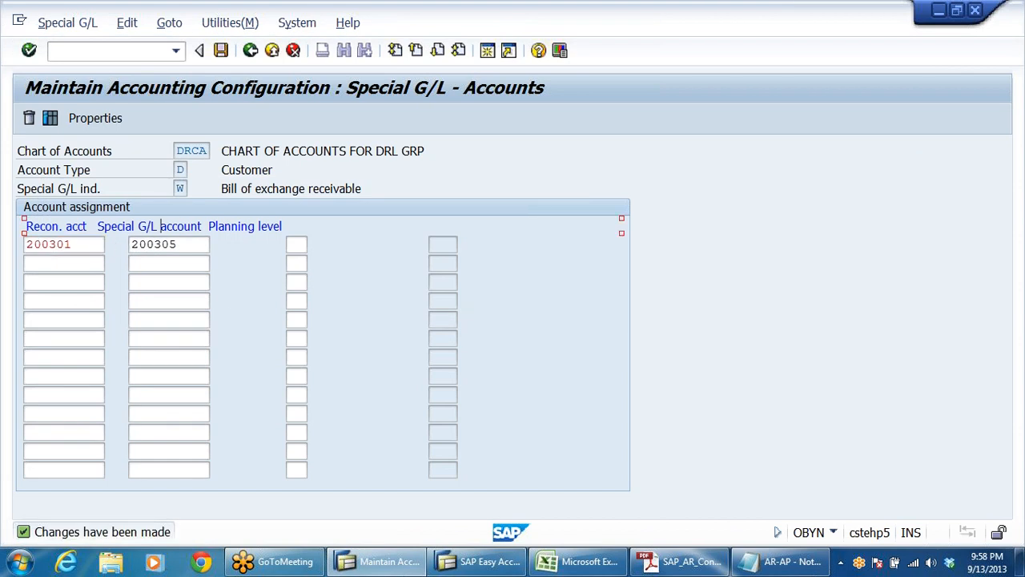
click(250, 51)
click(251, 52)
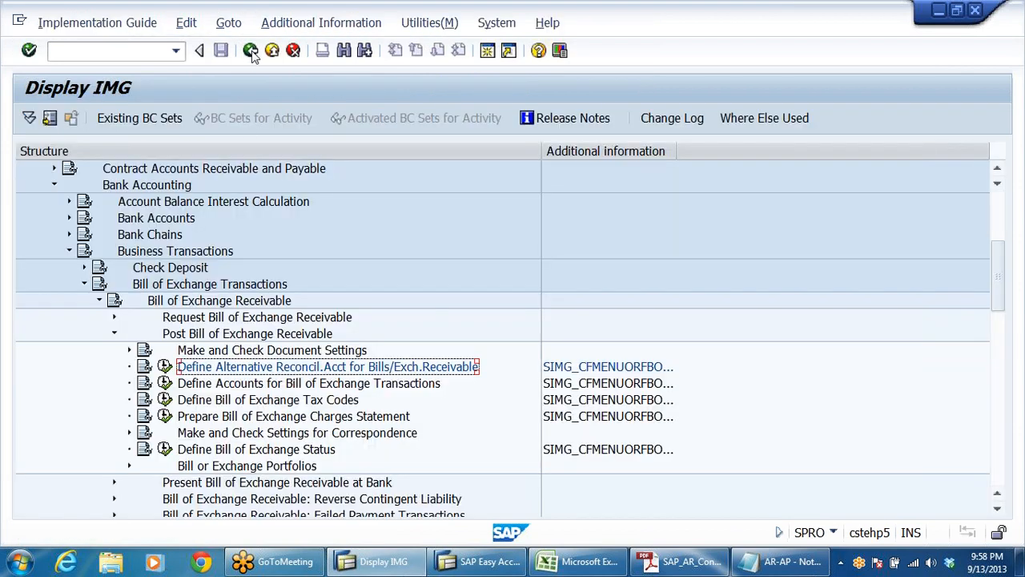
Step: Widen the Additional information column to show the full activity keys and execute Define Accounts for Bill of Exchange Transactions
click(262, 386)
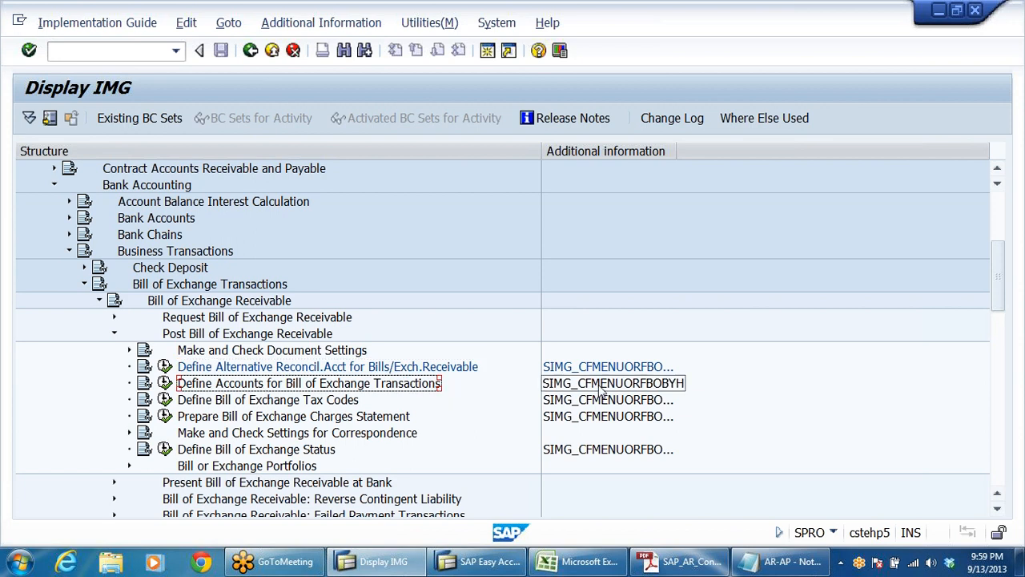
drag(677, 149, 806, 157)
click(678, 388)
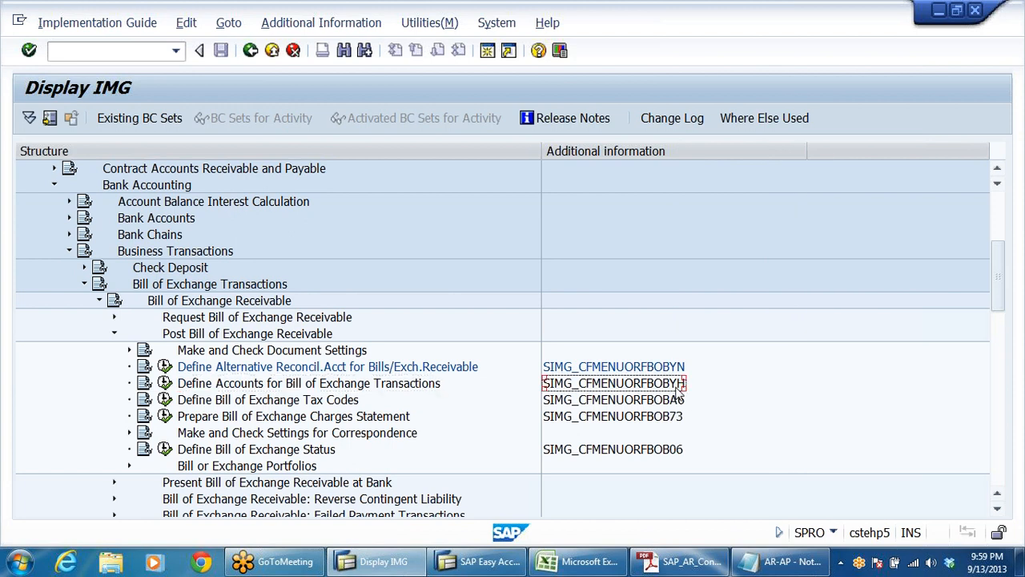
click(164, 382)
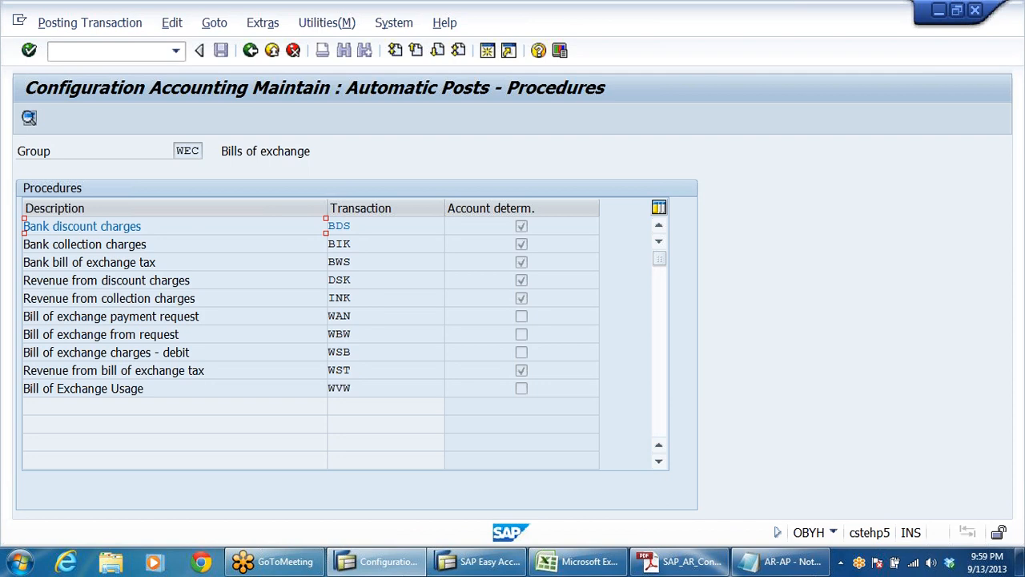
Step: Compare the Bank discount charges procedure with the discount charges on bills line in entry 3 of the Notepad notes
drag(142, 227, 24, 231)
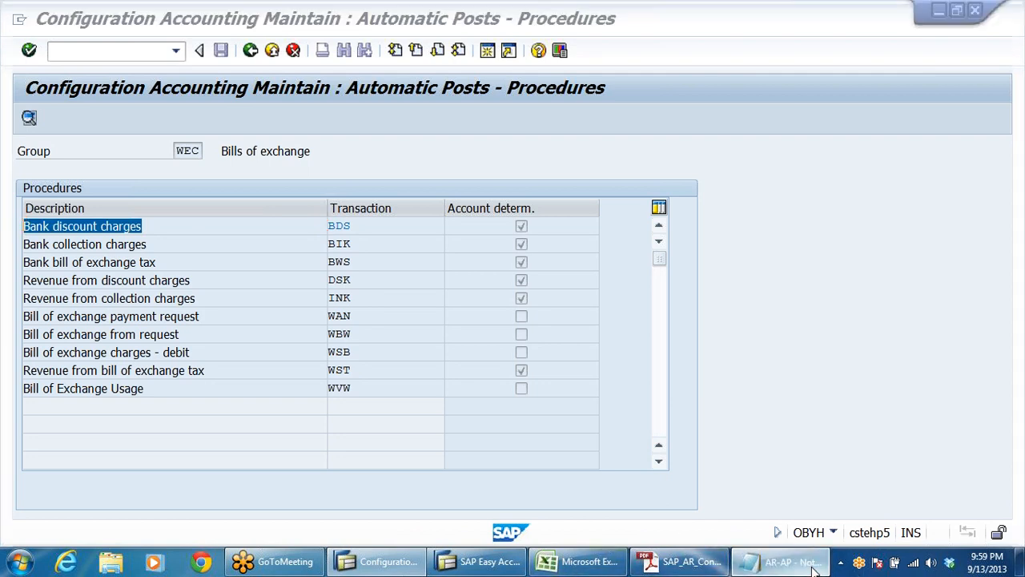
click(781, 562)
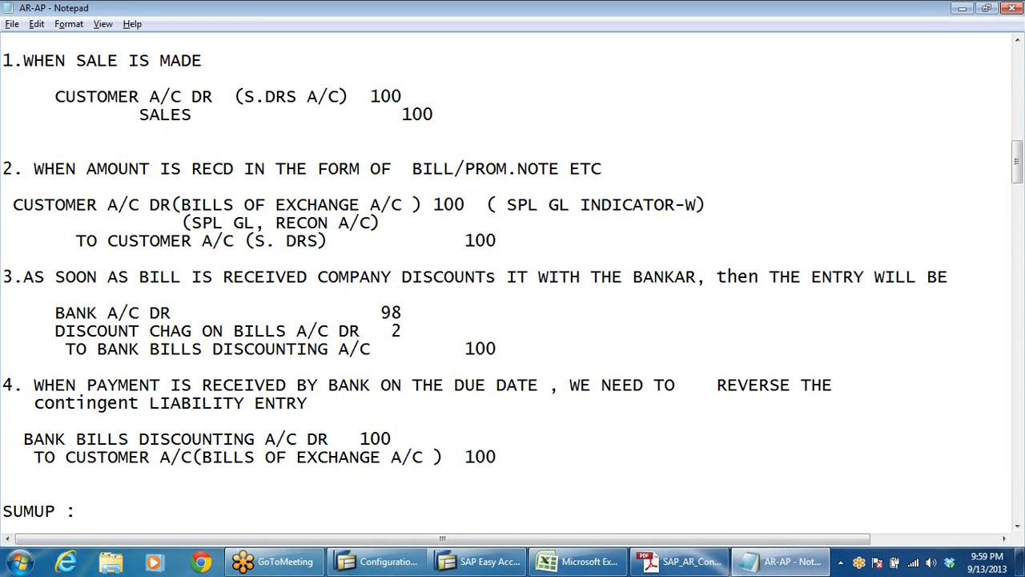
drag(402, 331, 45, 331)
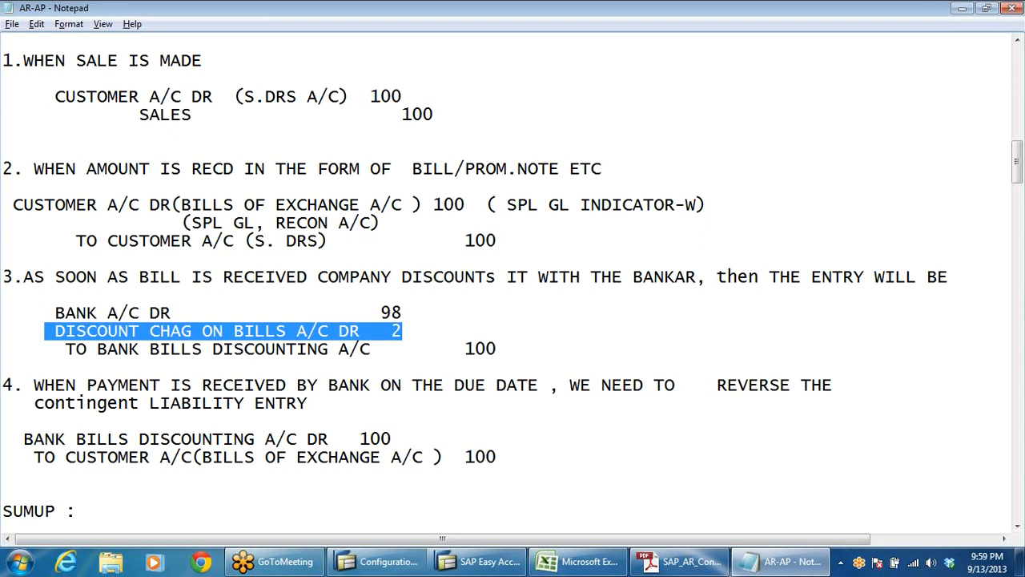
Step: Return to SAP and open the account assignment of Bank discount charges (BDS) for chart of accounts DRCA
key(alt+Tab)
key(Tab)
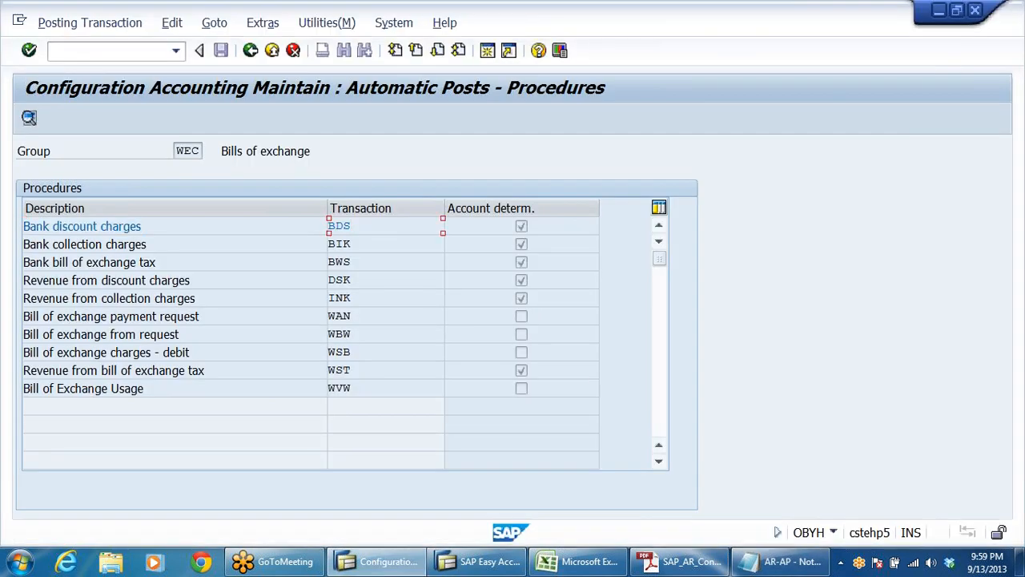
double_click(370, 226)
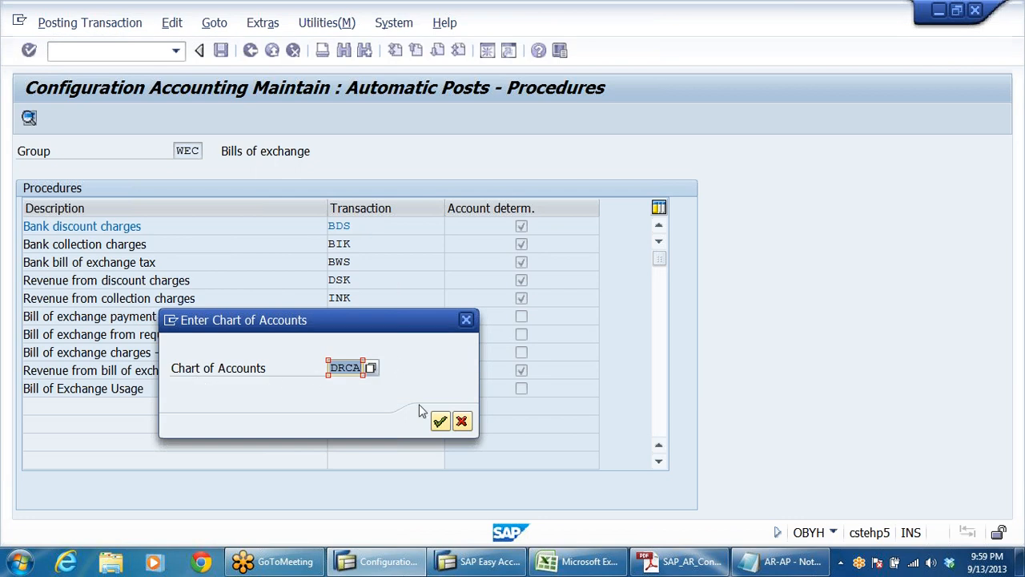
click(440, 423)
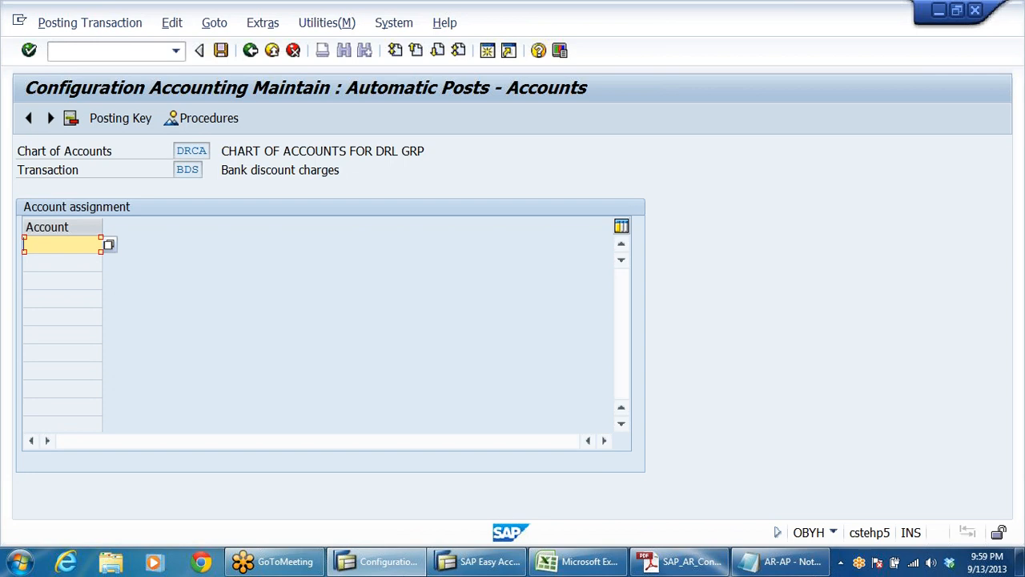
Step: Assign account 400501, DISC CHARGES ON BILLS, to bank discount charges from the DRLB company code account list
click(109, 245)
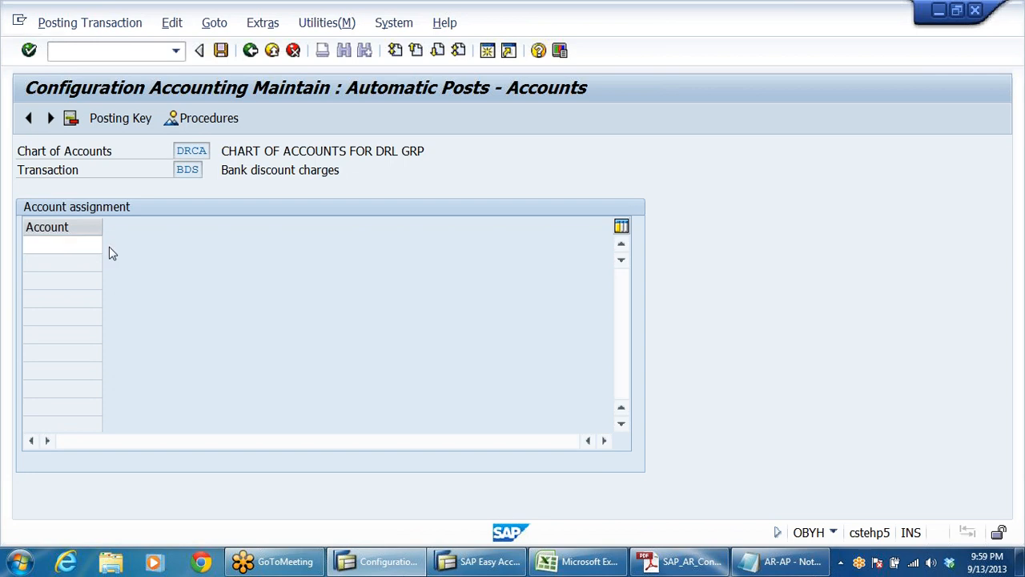
click(479, 440)
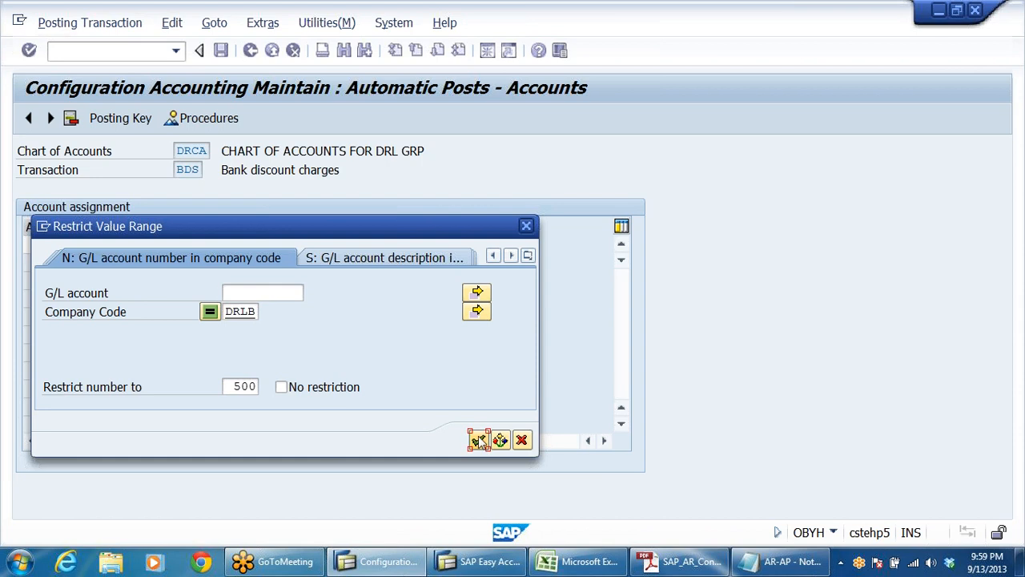
click(84, 352)
click(212, 365)
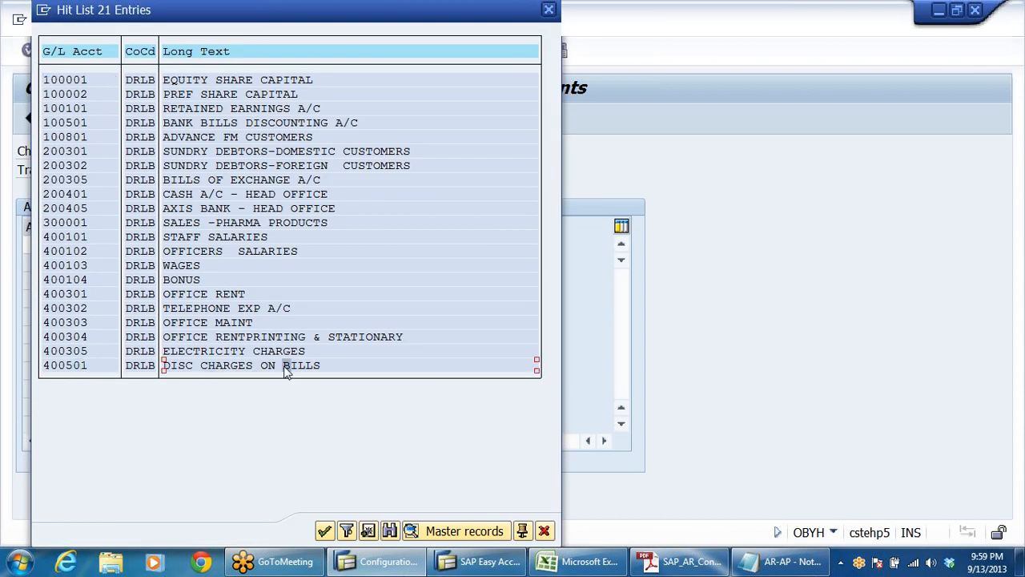
double_click(286, 366)
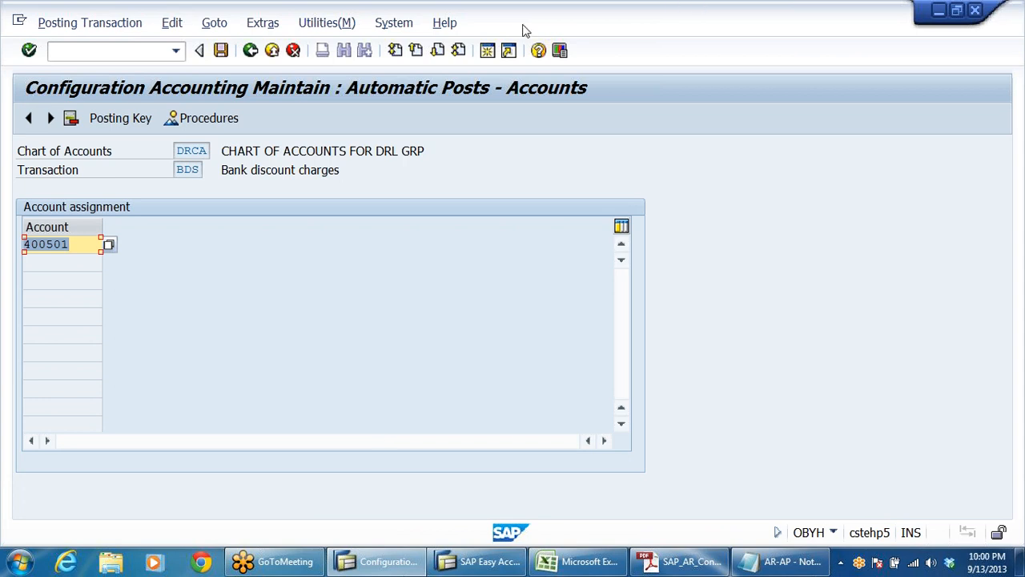
Step: Save the bank discount charges account assignment and go back to the Display IMG tree
click(196, 171)
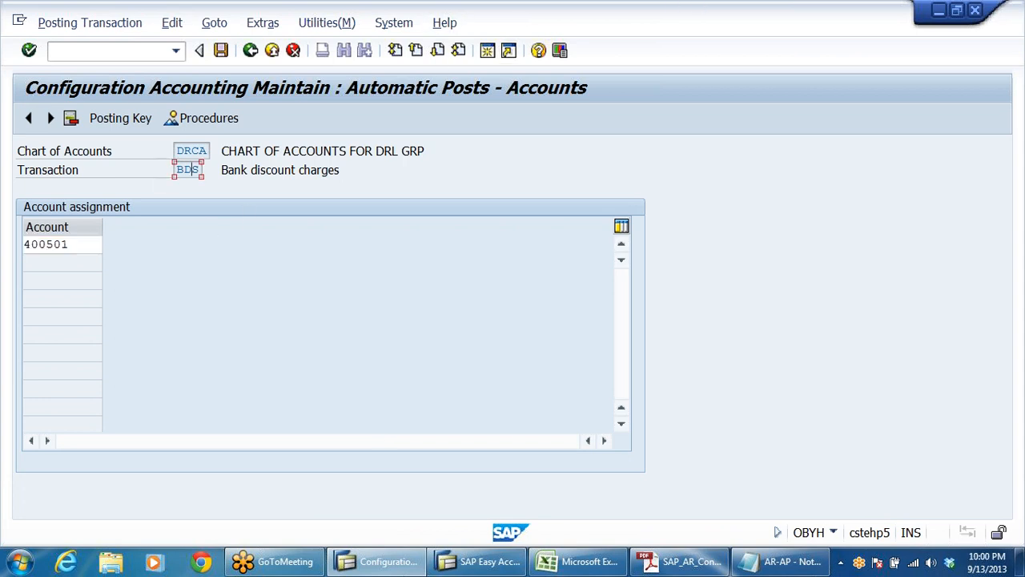
click(221, 51)
click(340, 313)
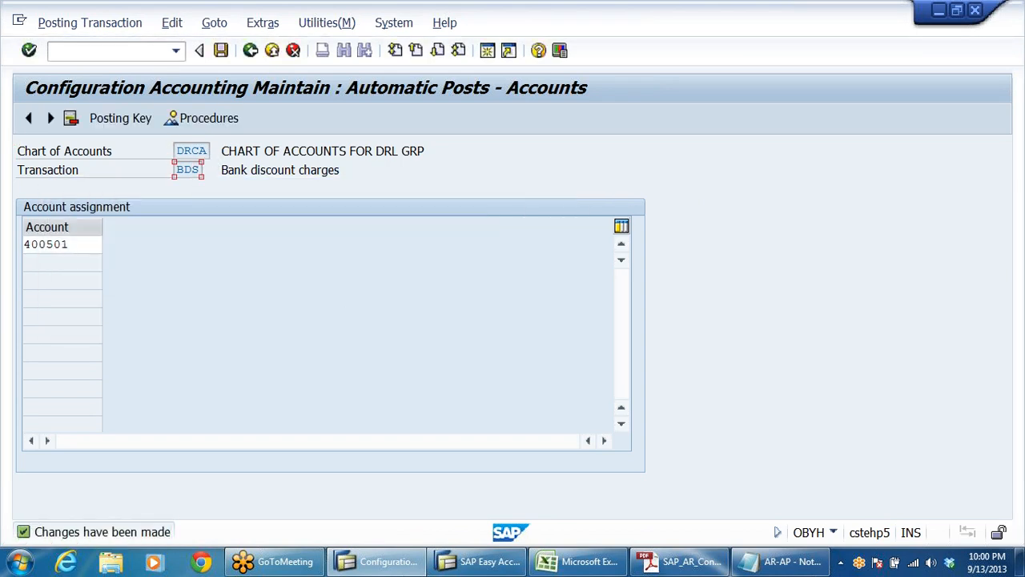
drag(176, 169, 202, 170)
click(190, 170)
click(221, 50)
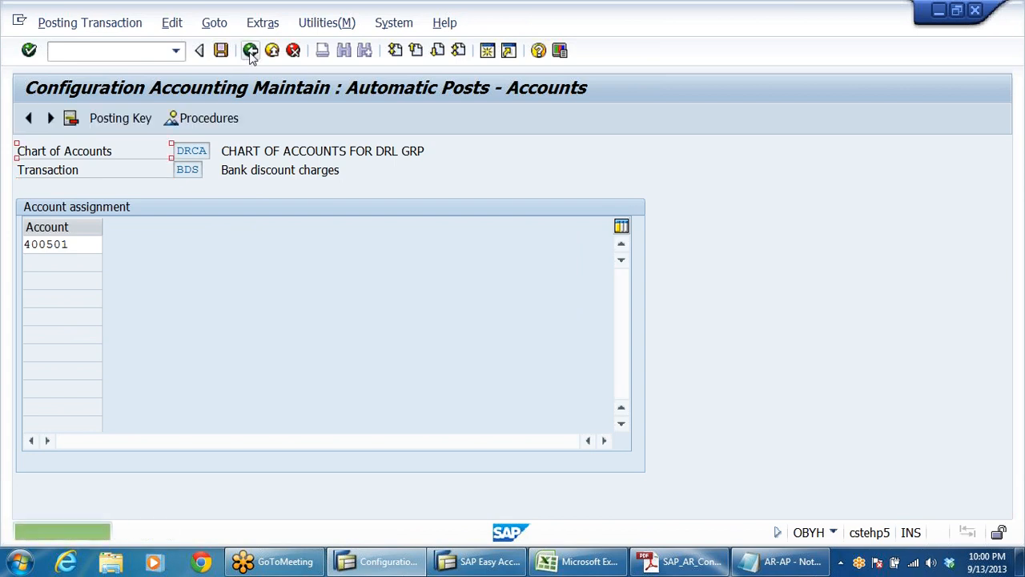
click(251, 53)
click(251, 50)
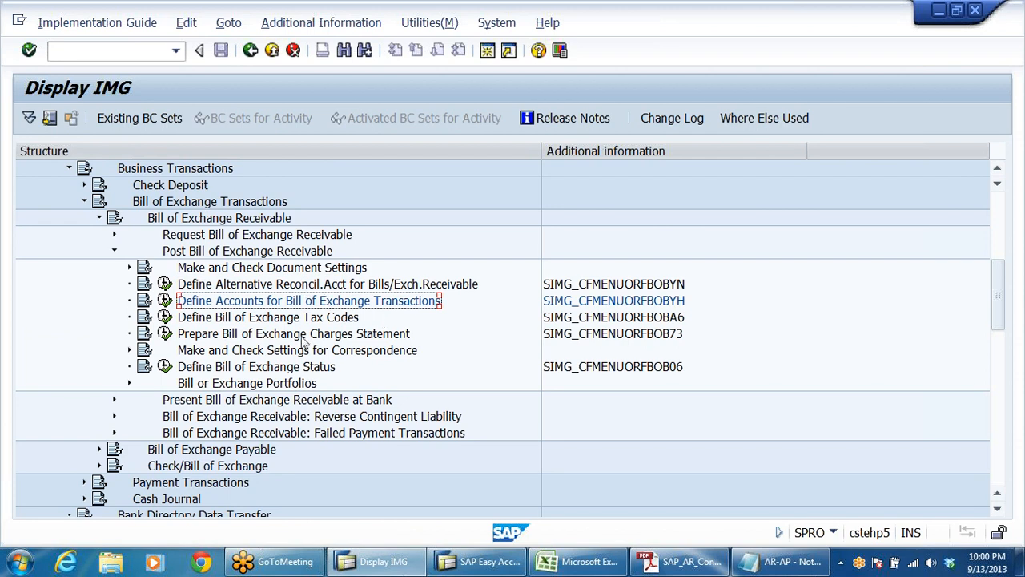
Step: Review the Post Bill of Exchange Receivable activities and the Bill of Exchange Payable branch in the IMG tree
click(114, 252)
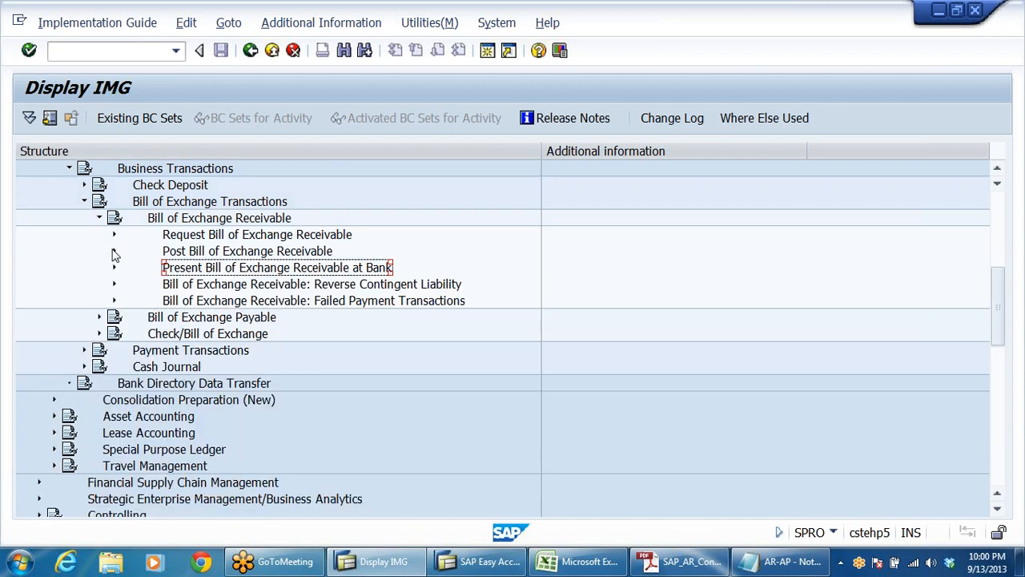
click(114, 251)
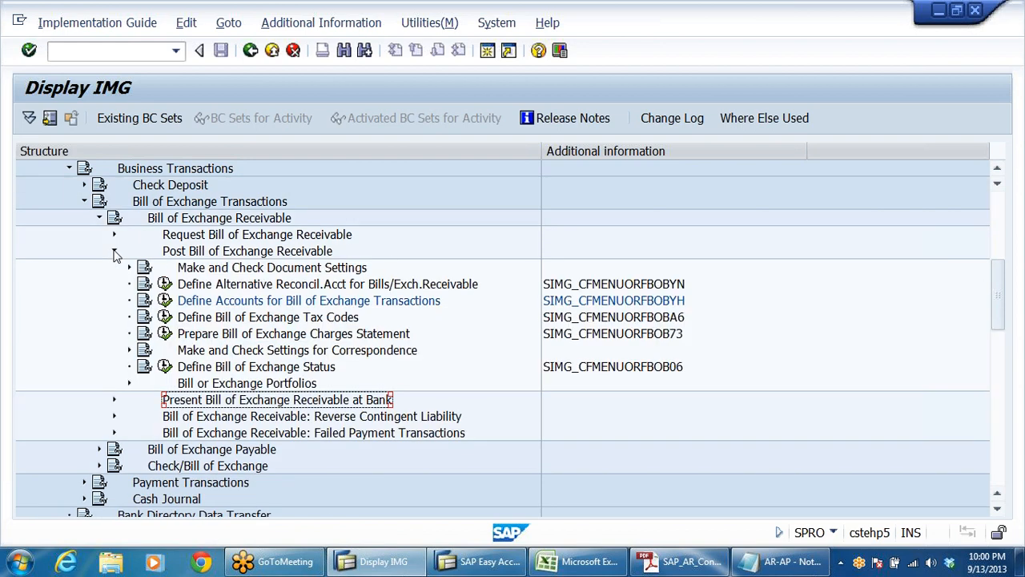
click(308, 288)
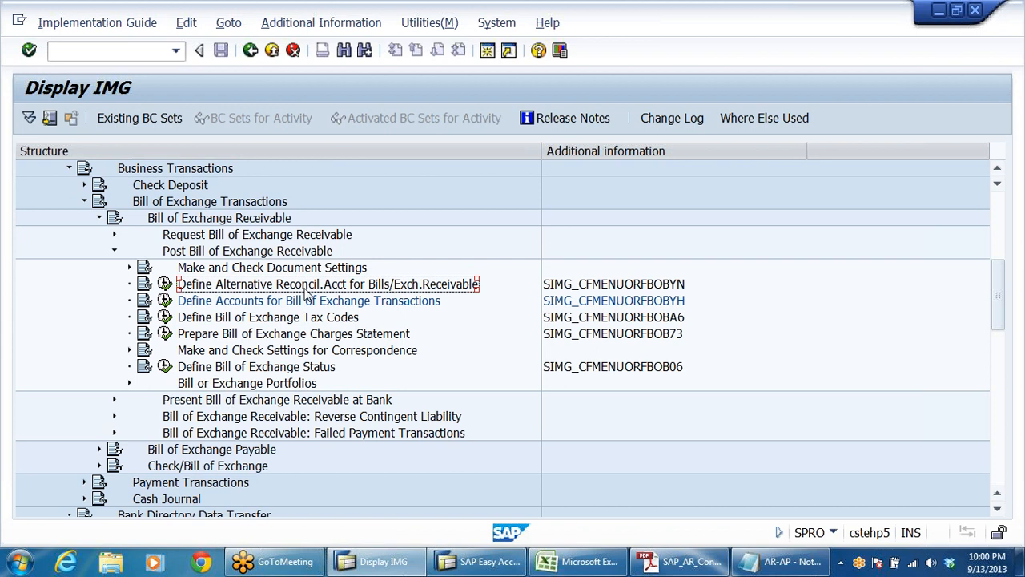
click(204, 302)
click(114, 250)
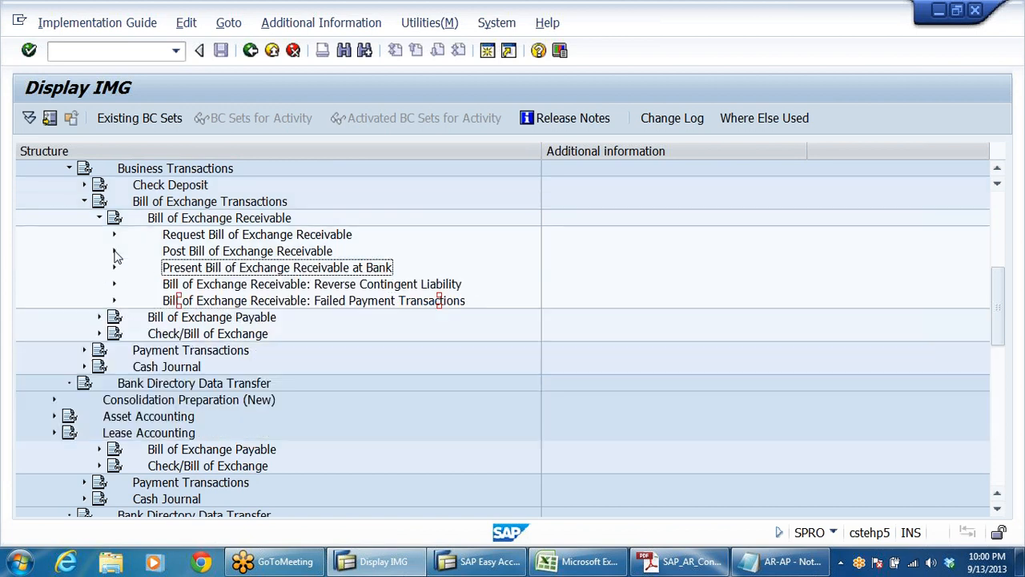
click(99, 217)
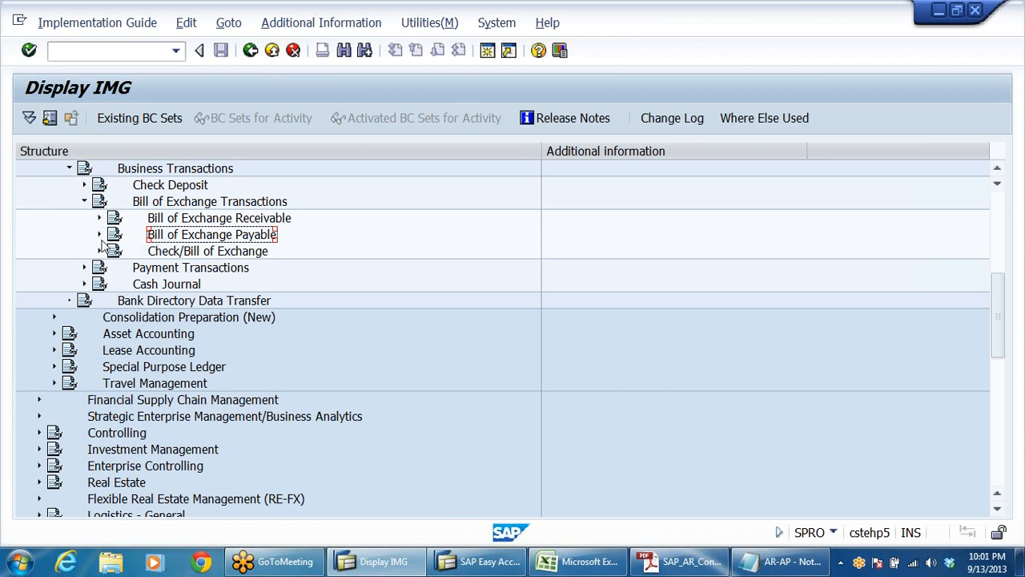
click(99, 235)
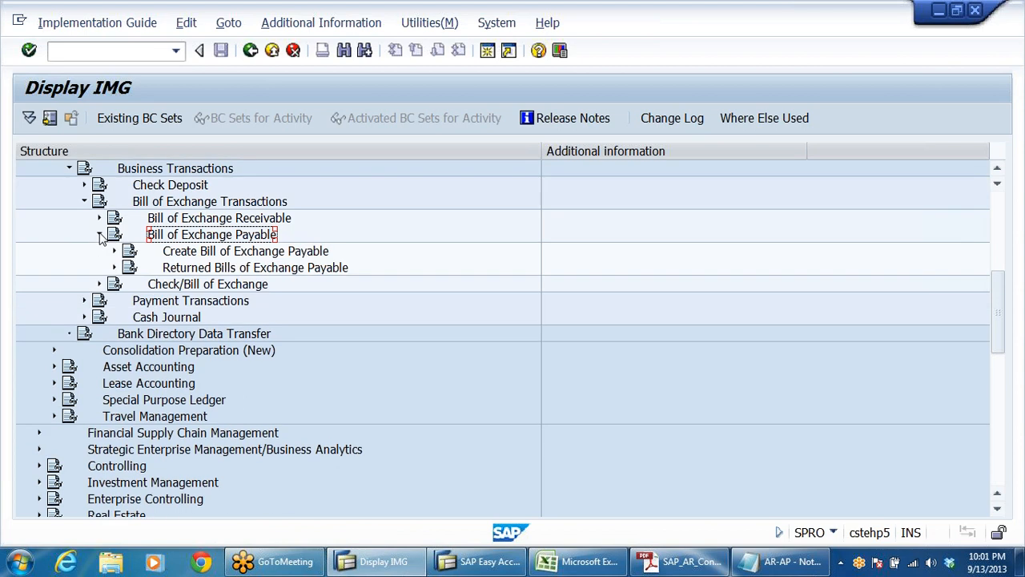
click(115, 251)
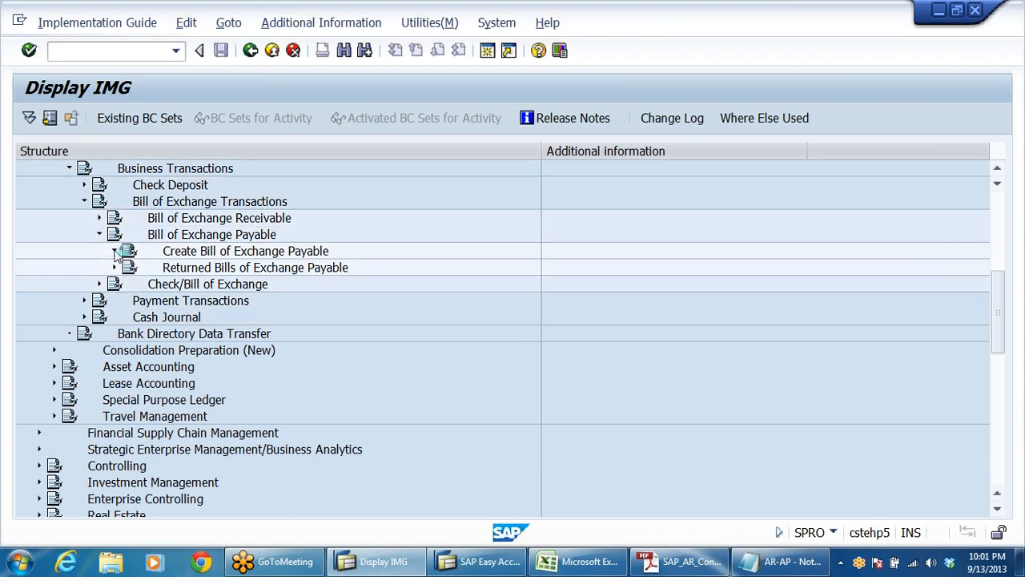
click(114, 251)
click(99, 234)
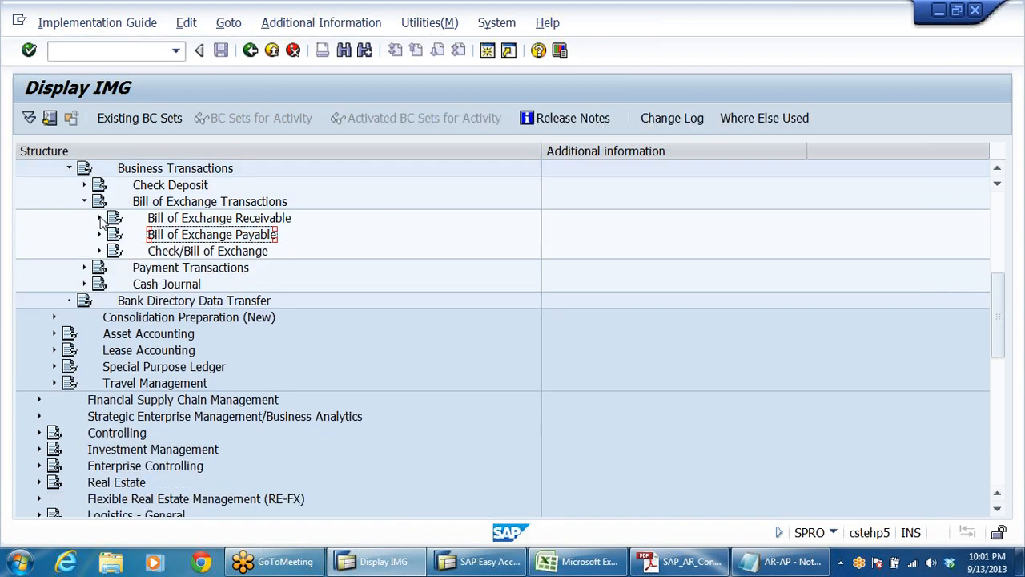
click(100, 218)
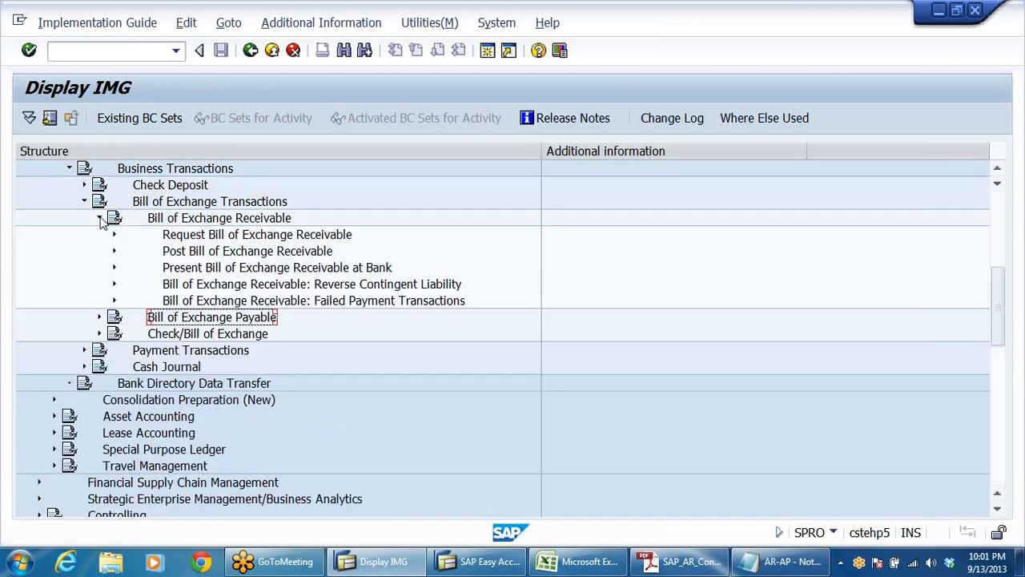
Step: Expand Present Bill of Exchange Receivable at Bank under Bill of Exchange Receivable
click(235, 271)
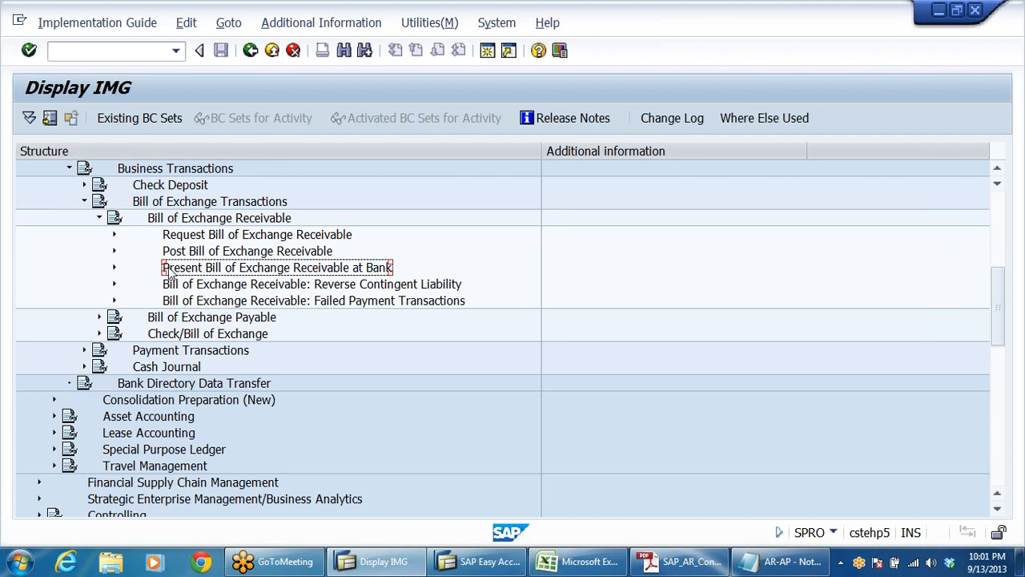
click(115, 267)
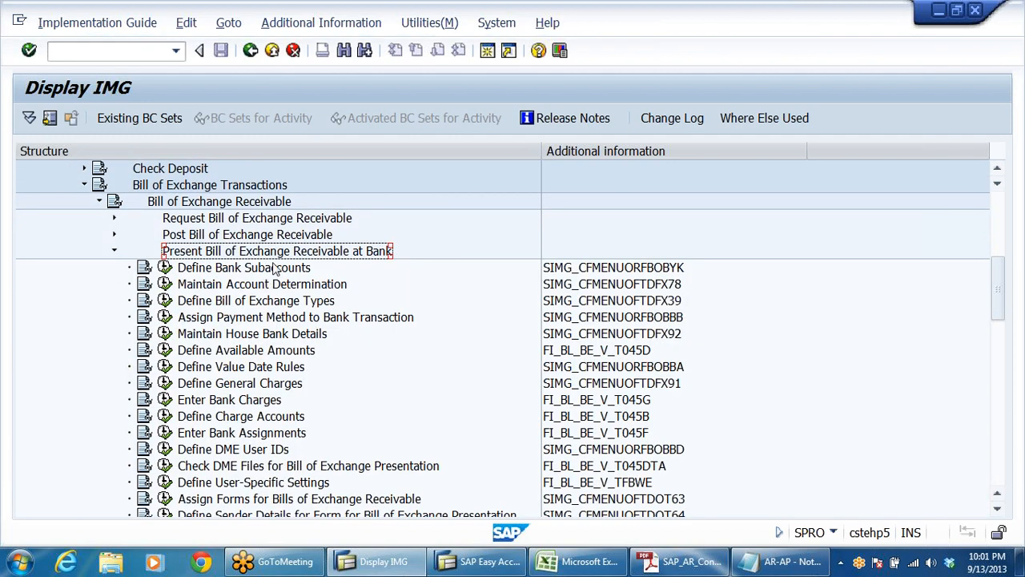
click(275, 269)
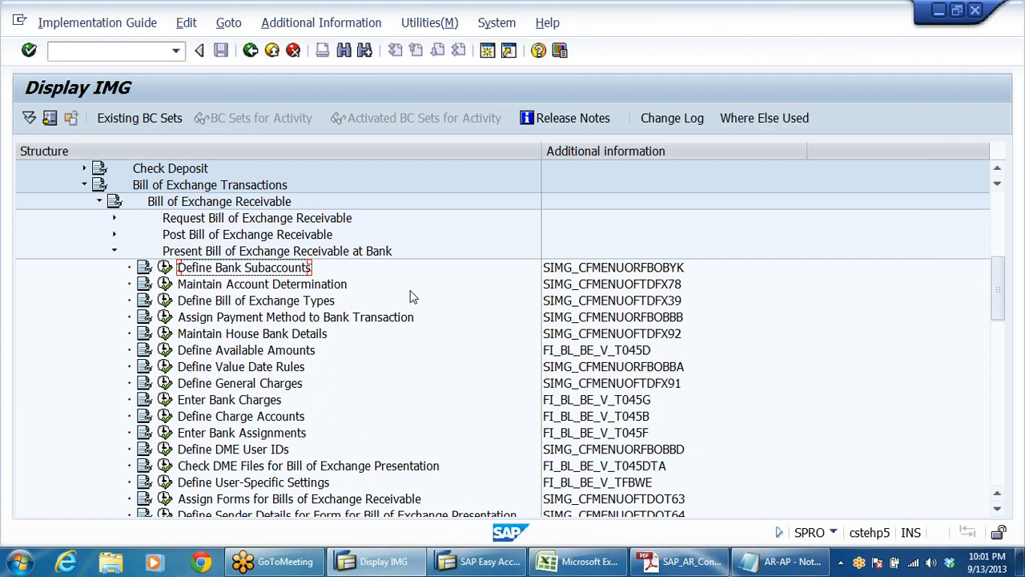
Step: Review the bank bills discounting credit in entry 3 and the contingent liability reversal in entry 4 of the Notepad notes, then return to SAP
click(753, 559)
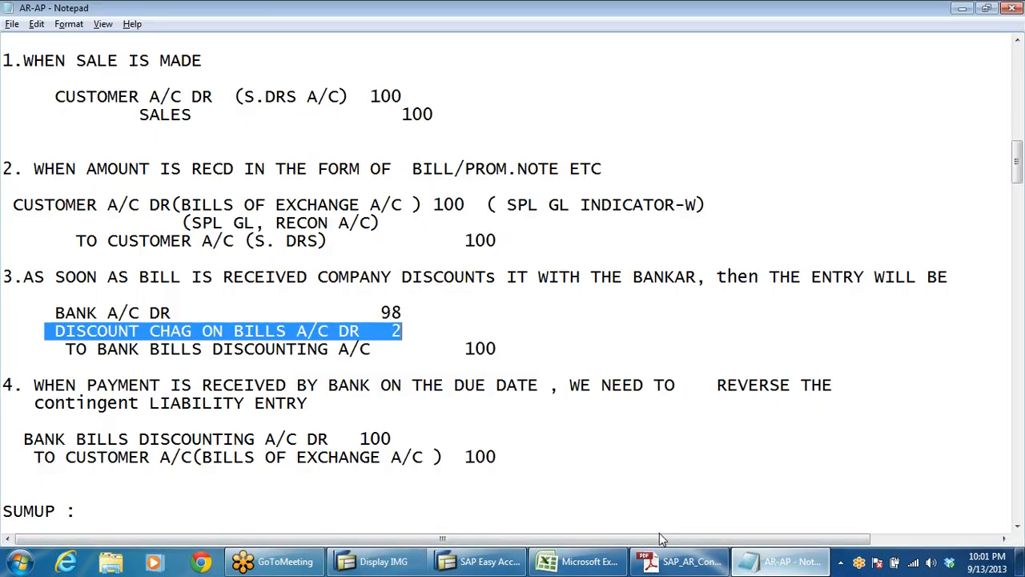
click(191, 314)
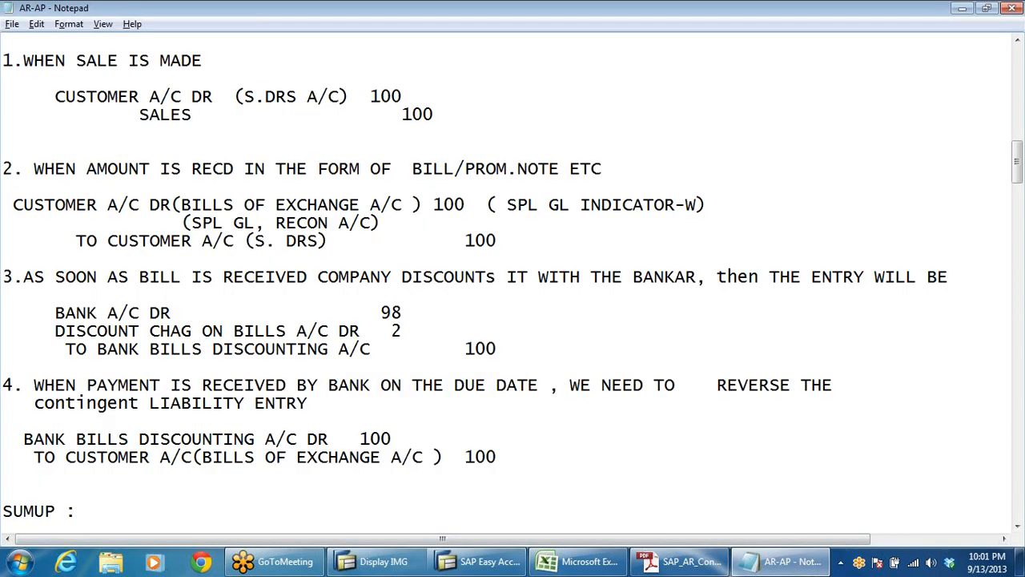
drag(66, 349, 497, 349)
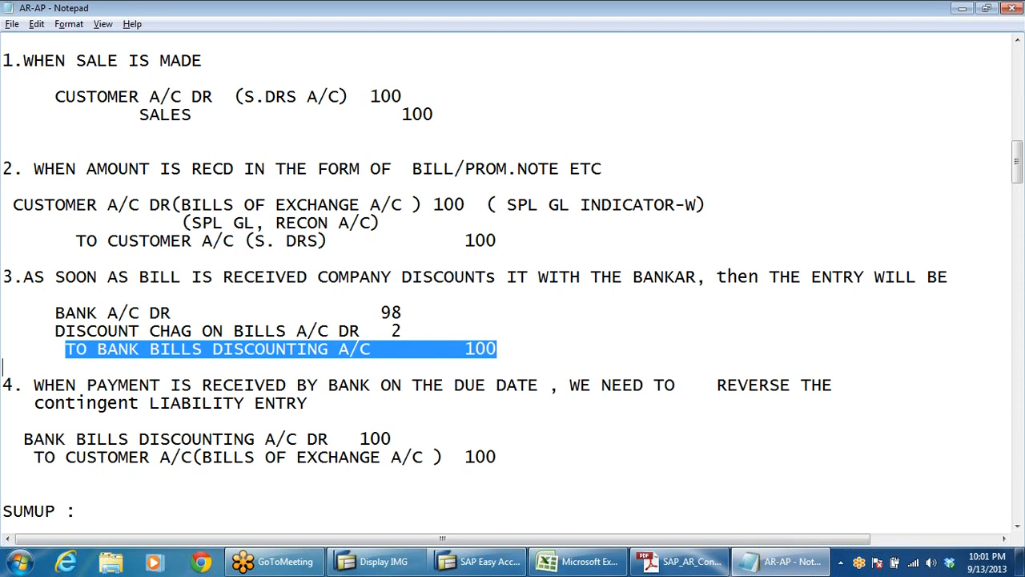
drag(24, 439, 448, 475)
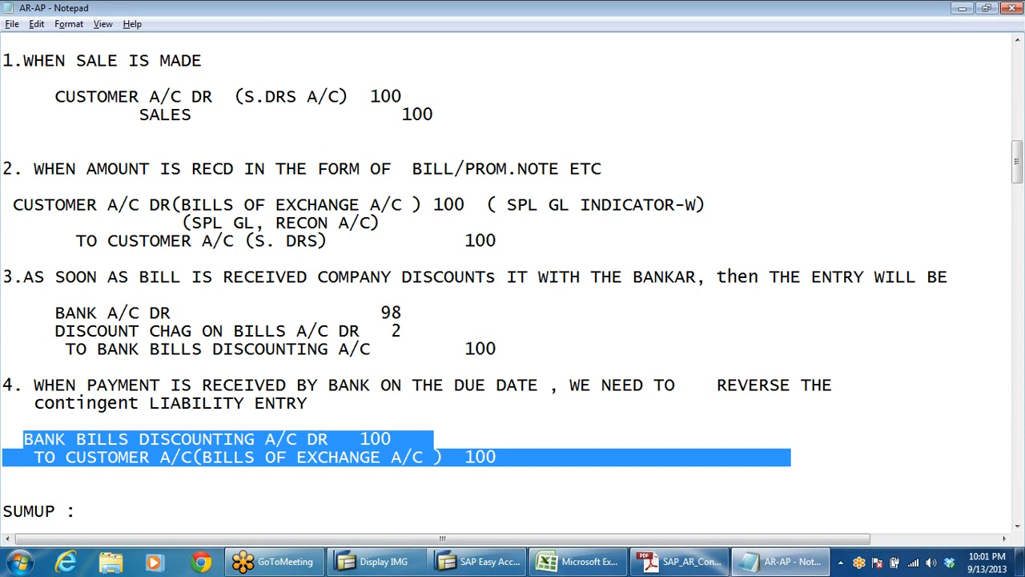
key(alt+Tab)
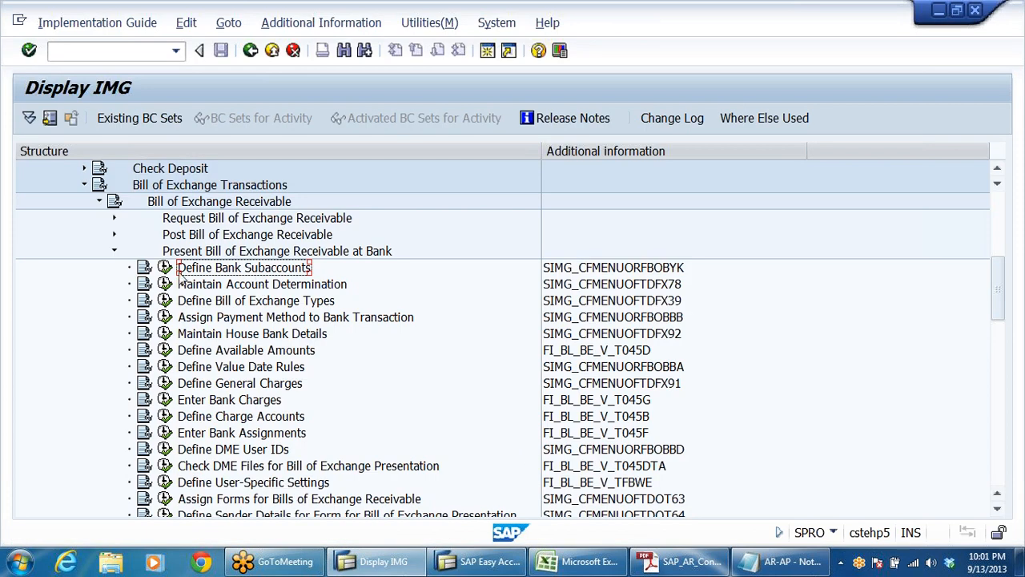
Step: Execute Define Bank Subaccounts and start new entries in the bank subaccounts overview
click(675, 272)
click(165, 268)
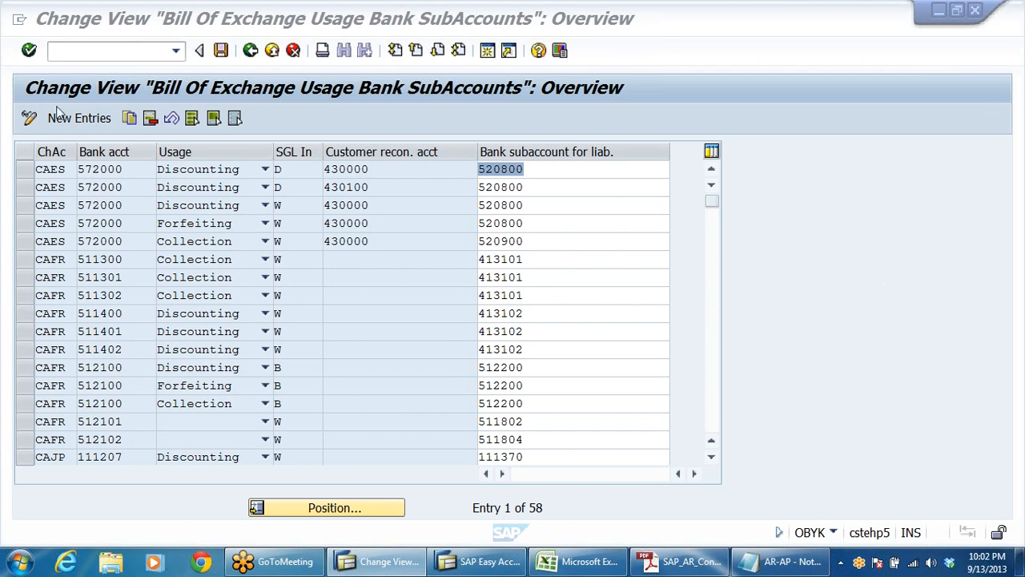
click(78, 120)
click(78, 119)
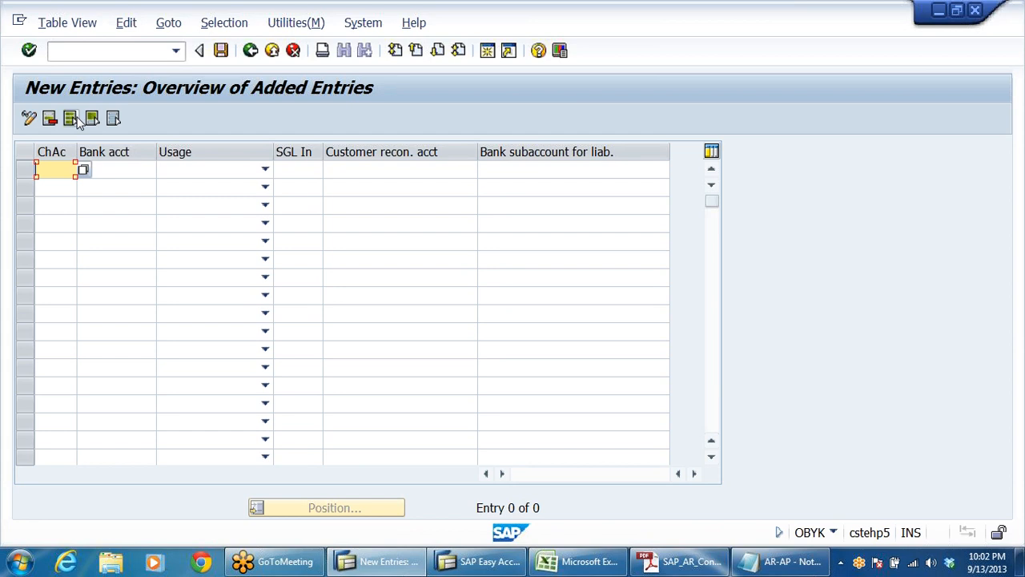
Step: Widen the ChAc column and fill the first row with chart of accounts DRCA, bank account 200405 and usage Discounting
drag(76, 152, 129, 152)
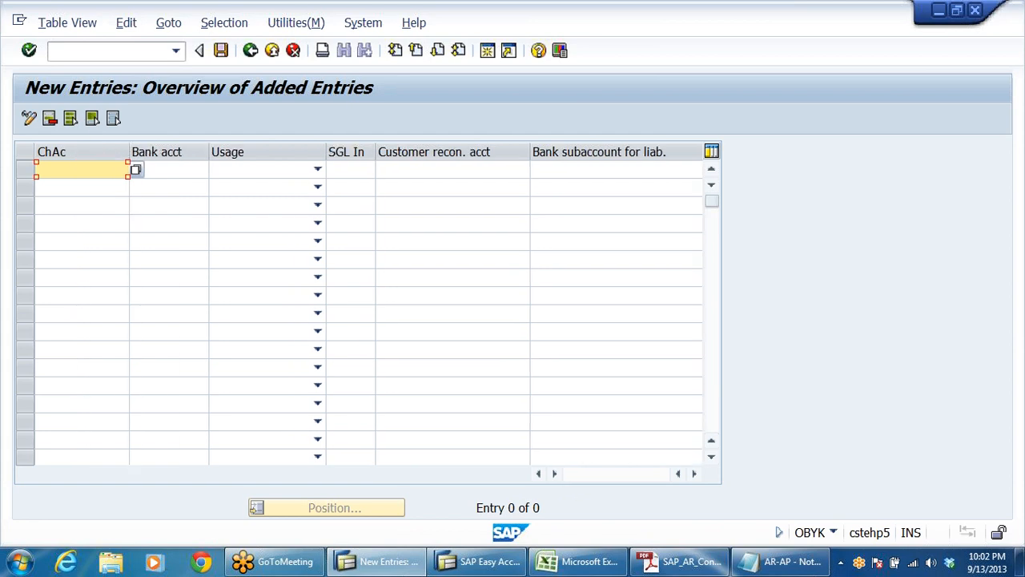
text(DRCA)
click(168, 169)
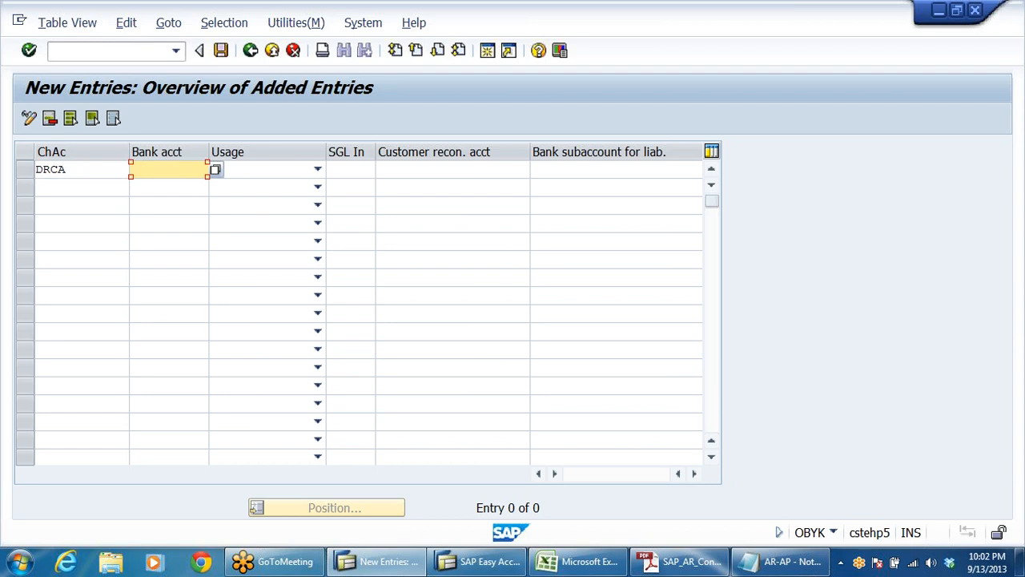
text(20049)
key(BackSpace)
text(05)
click(318, 172)
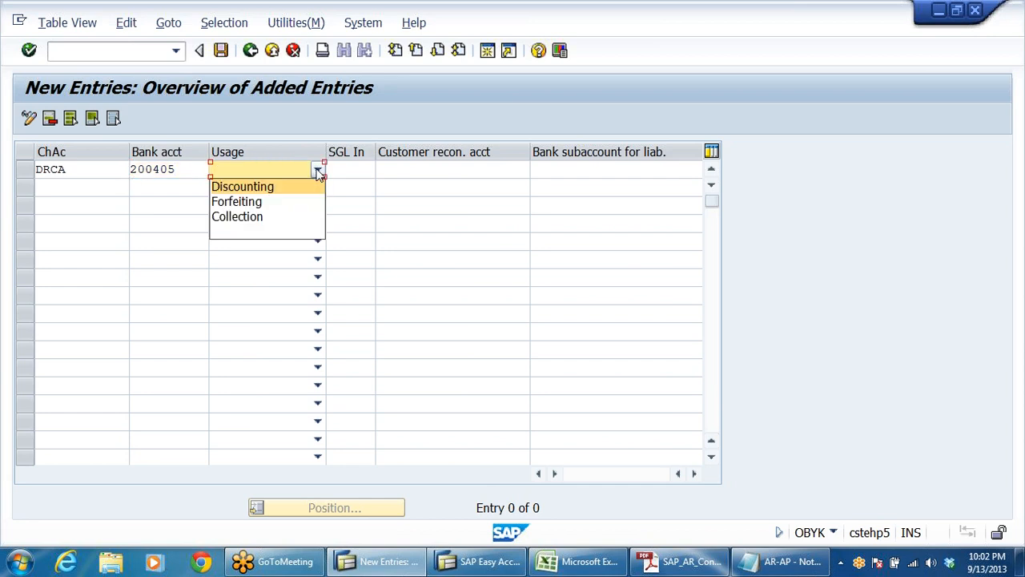
click(261, 189)
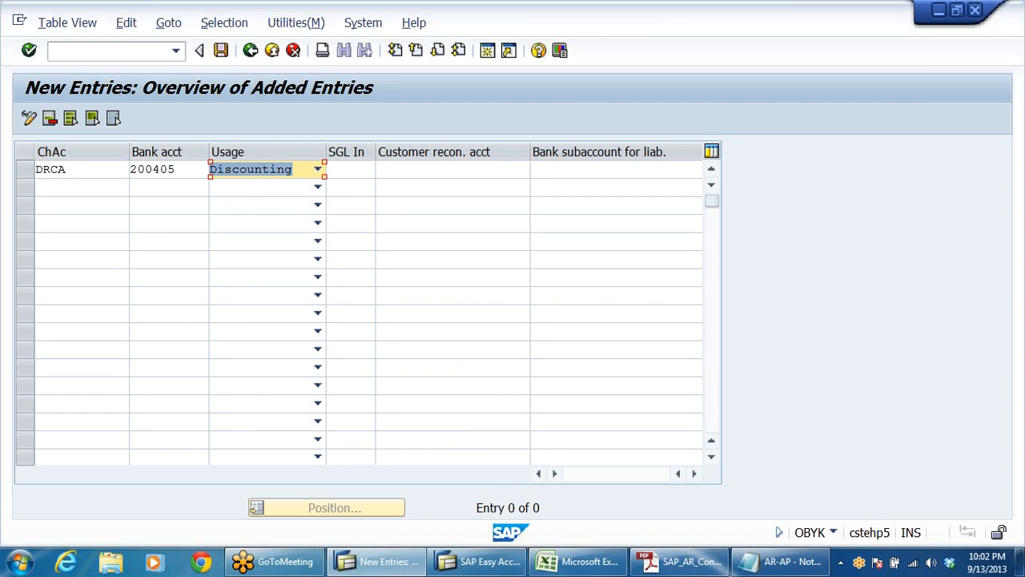
Step: Set the first row's special G/L indicator to W and its customer reconciliation account to 200301
click(350, 170)
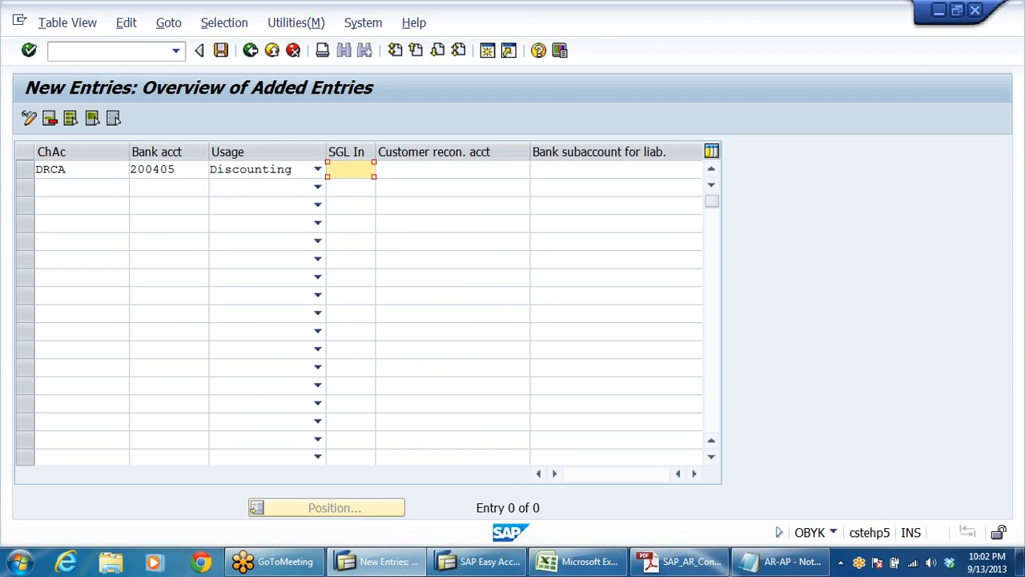
text(W)
click(453, 169)
text(2)
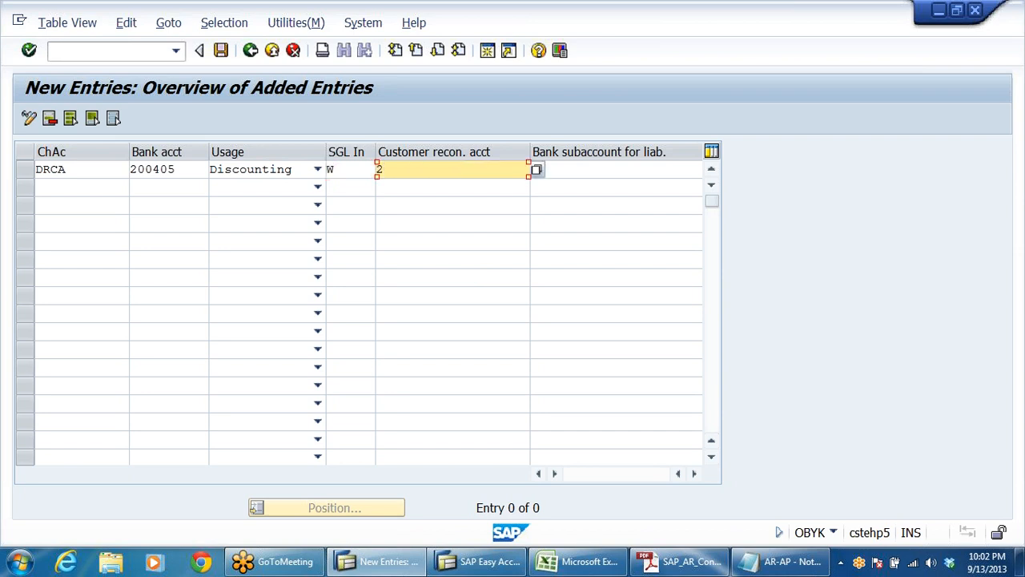
text(00301)
click(452, 241)
click(433, 169)
key(shift+Home)
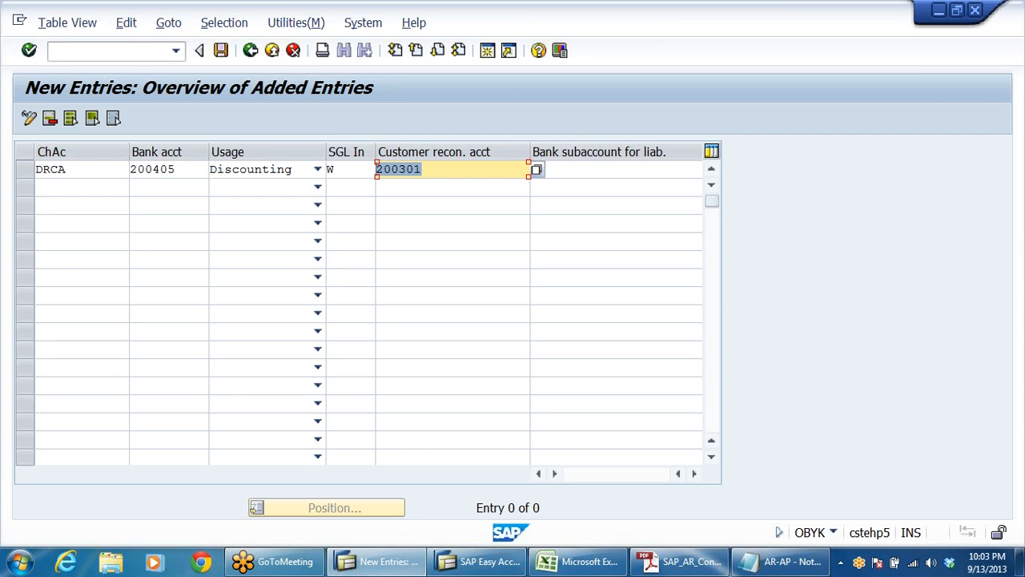
Step: Narrow the Customer recon. acct column and choose 100501 Bank Bills Discounting A/C from company code DRLB's accounts as bank subaccount for liability
click(589, 169)
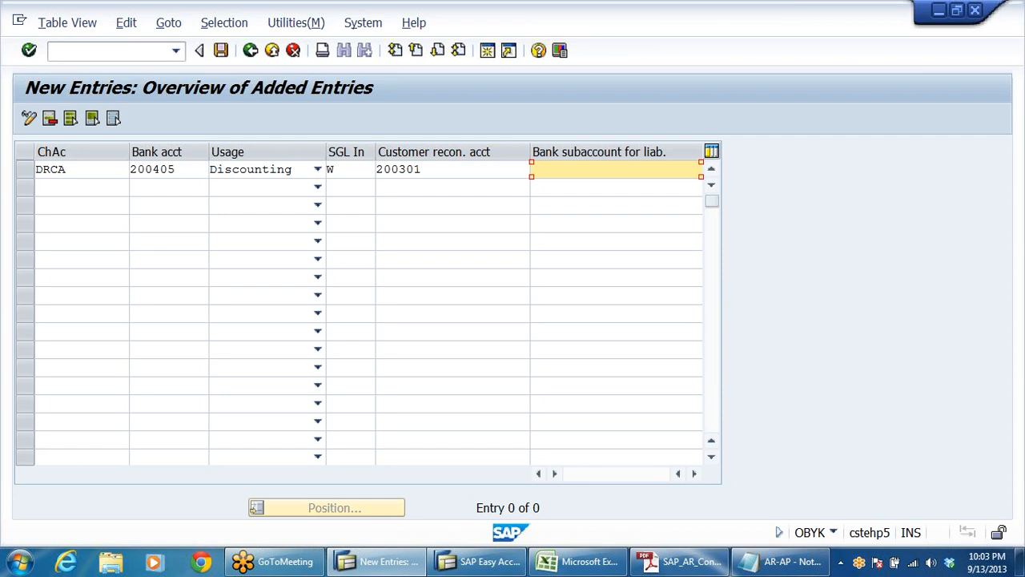
drag(529, 151, 481, 151)
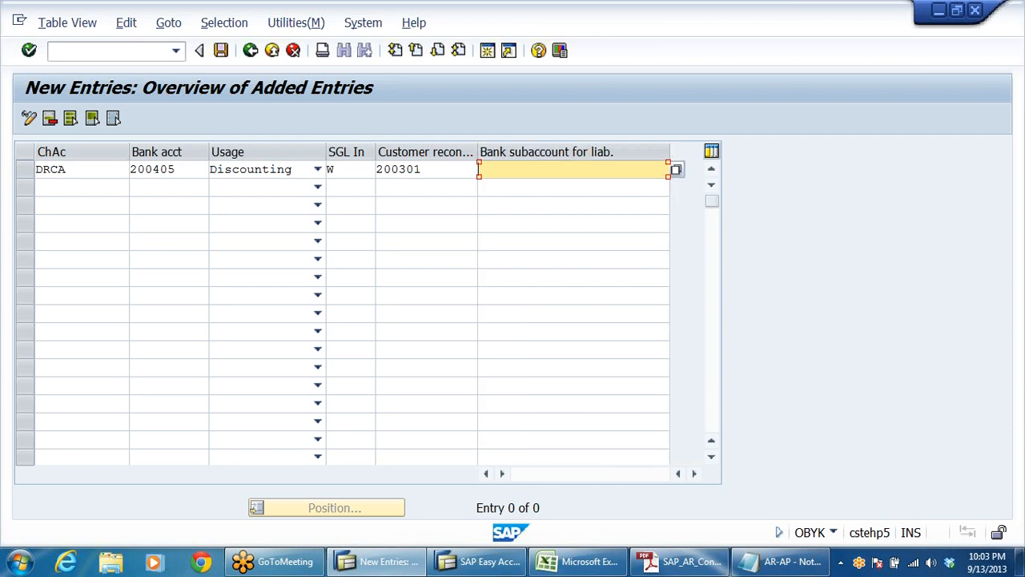
click(479, 240)
click(664, 169)
click(677, 166)
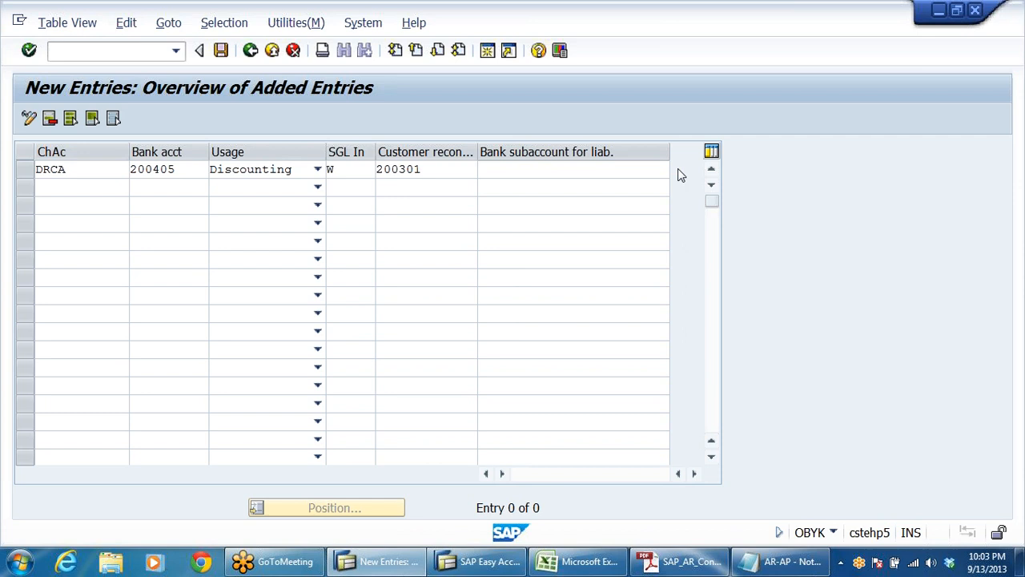
click(493, 384)
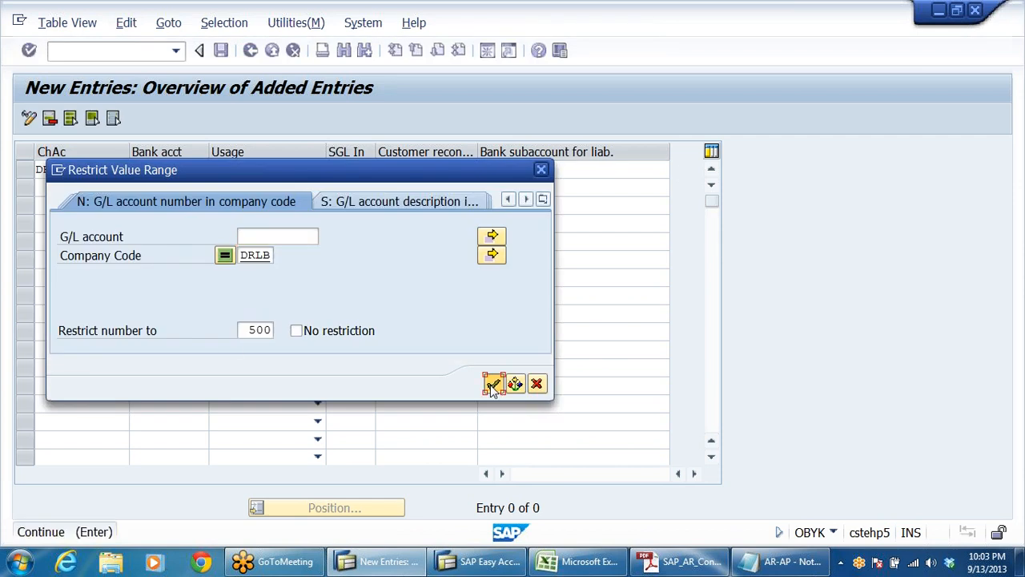
click(91, 123)
click(77, 137)
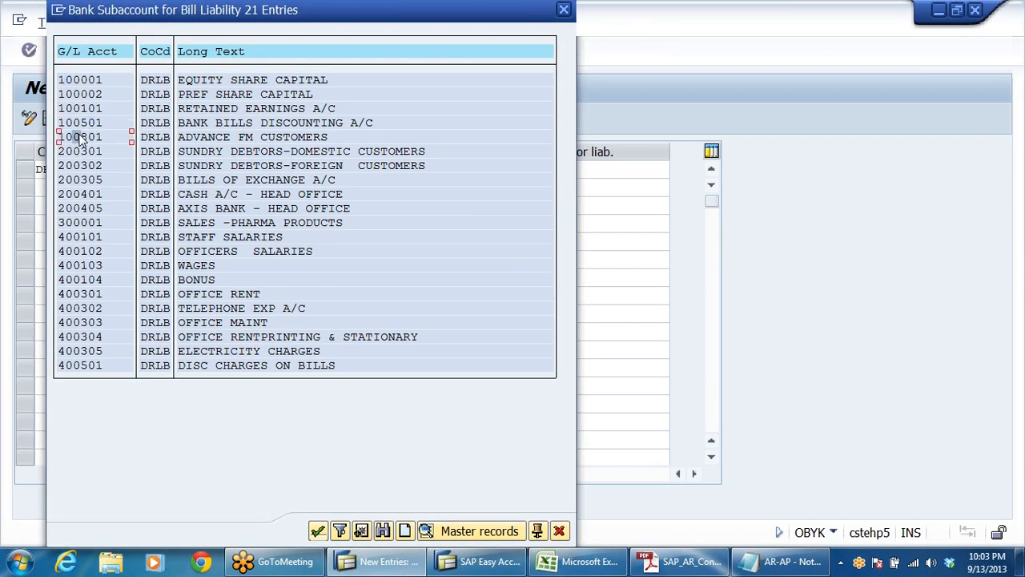
click(90, 123)
click(328, 124)
double_click(239, 127)
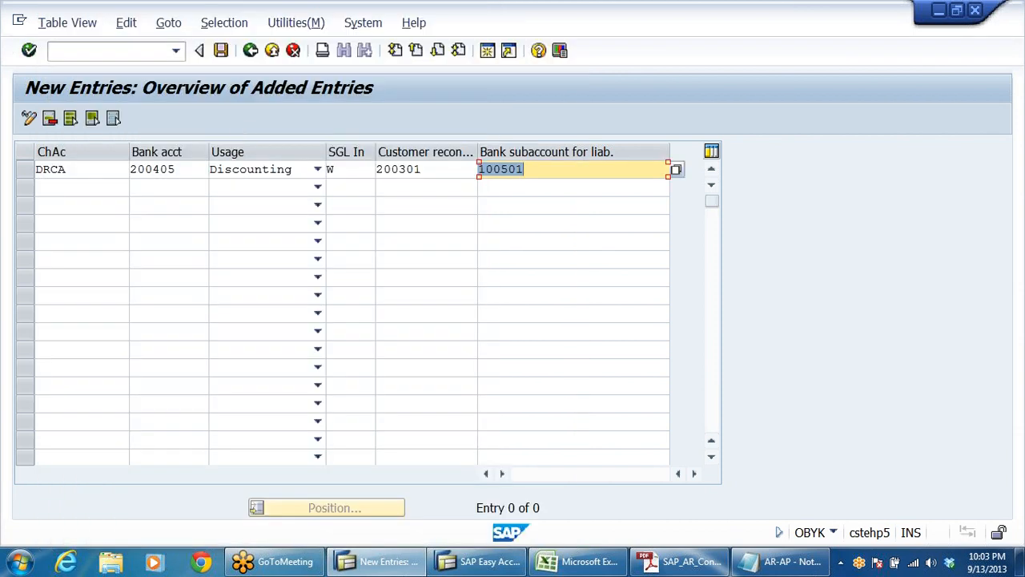
Step: Widen the Customer recon. acct column and recheck the chart of accounts, bank, reconciliation and subaccount values in the first row
click(76, 169)
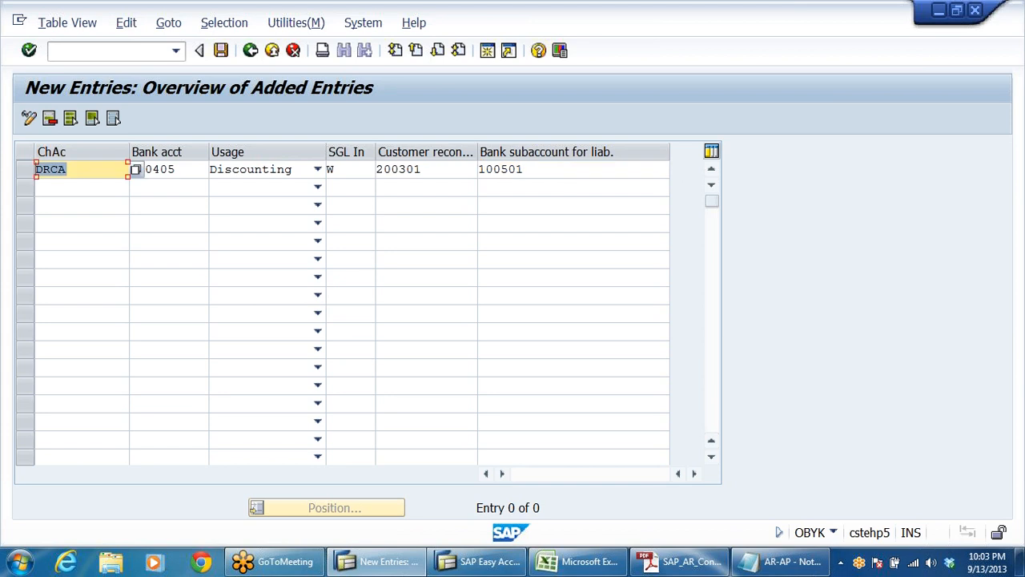
click(152, 224)
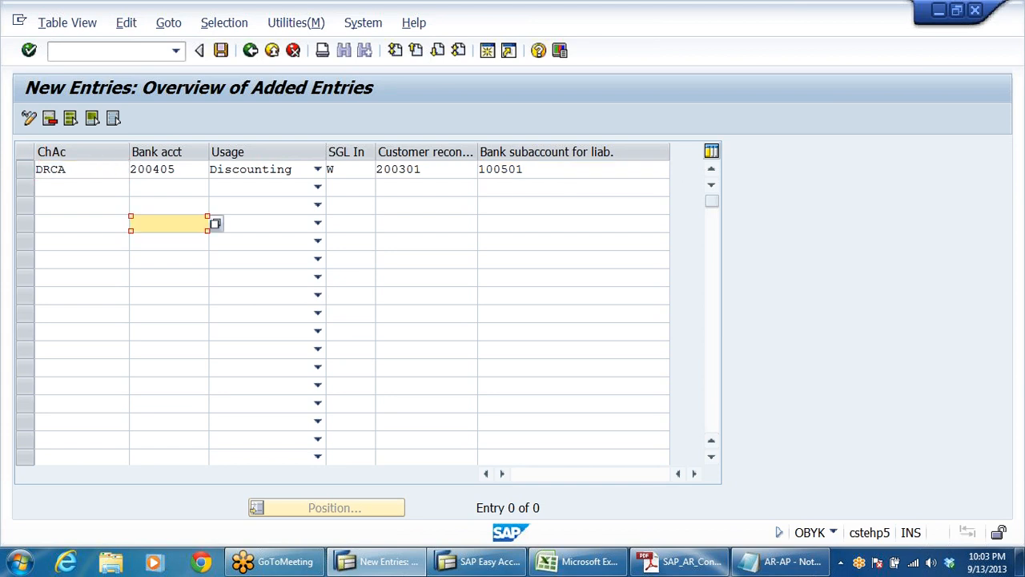
drag(177, 169, 137, 169)
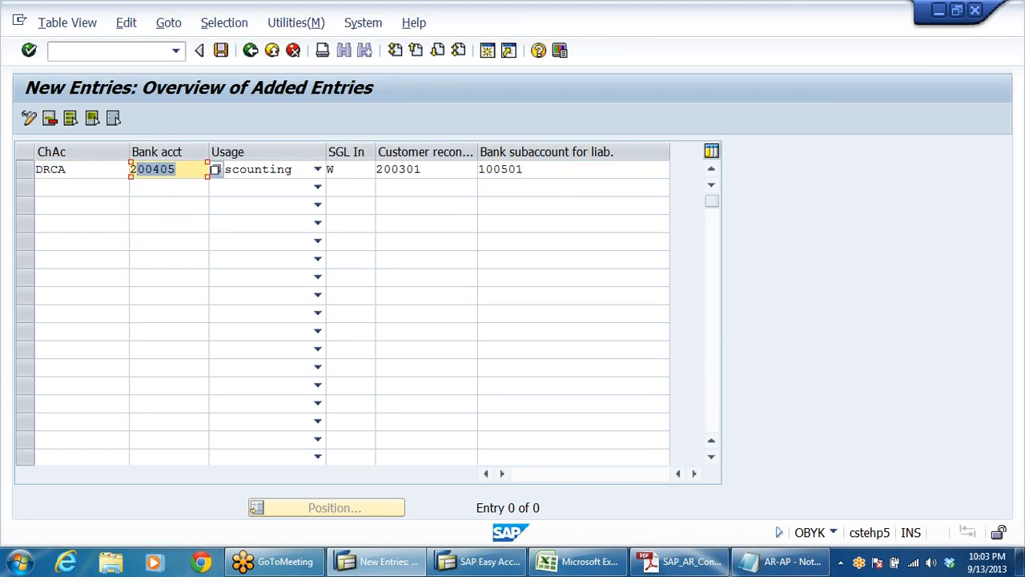
drag(424, 170, 376, 170)
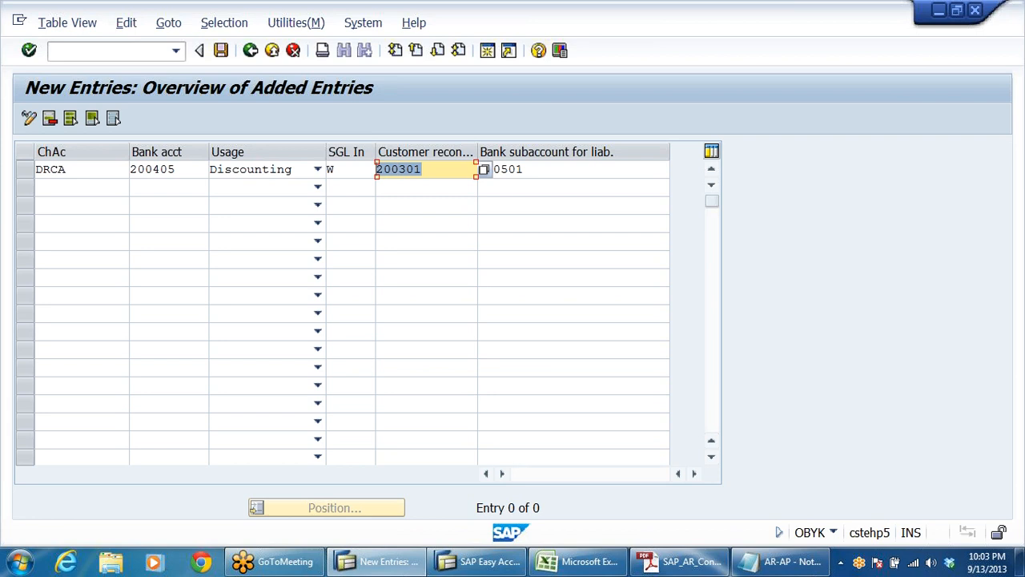
drag(480, 157, 515, 151)
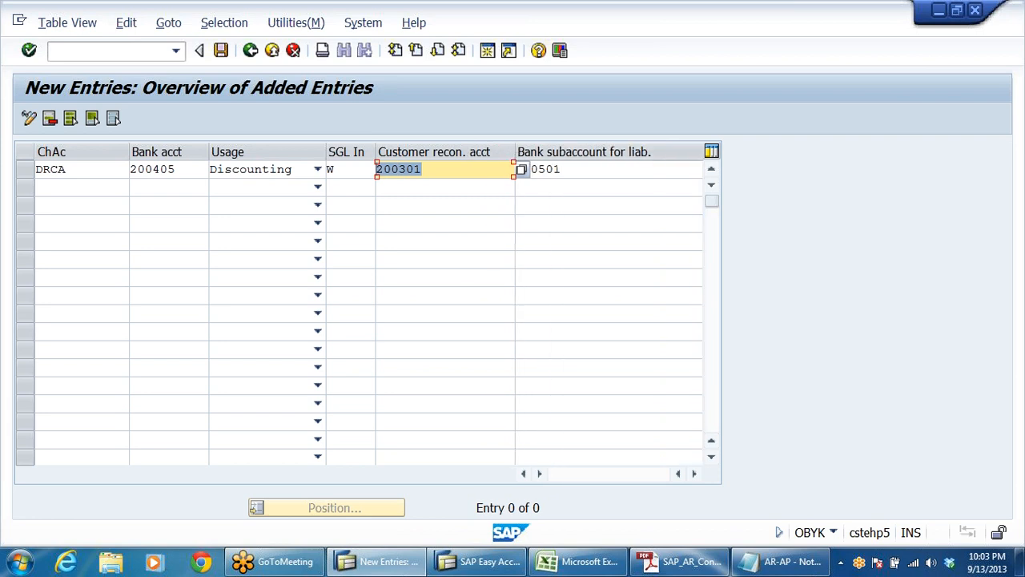
click(423, 169)
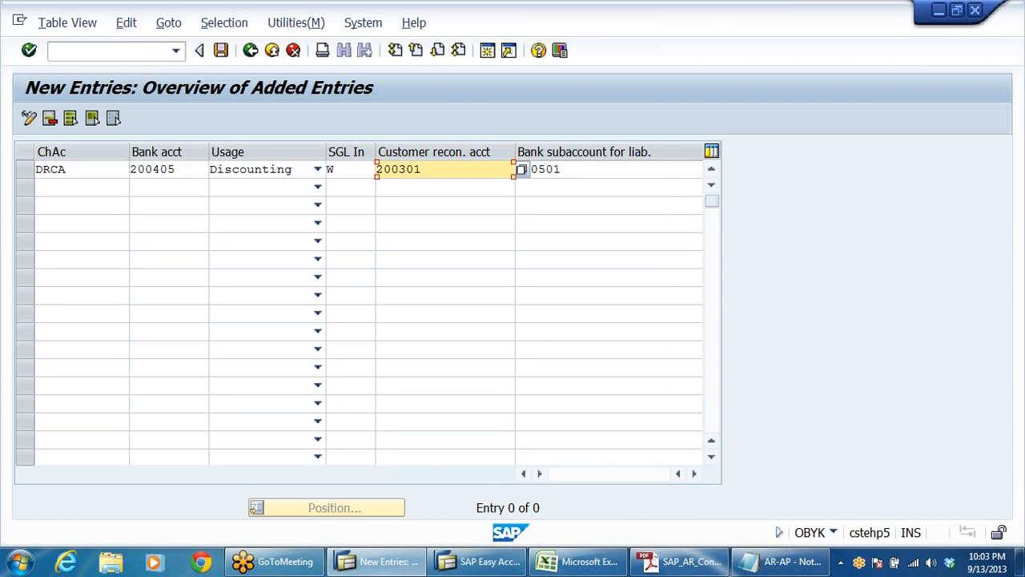
click(562, 169)
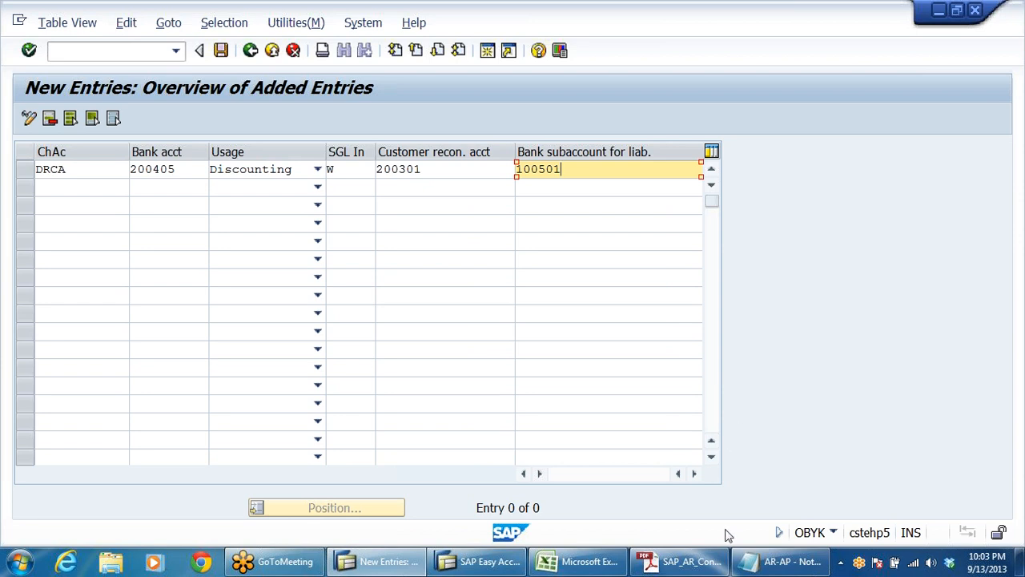
Step: Compare the bank subaccount row with the discounting and contingent liability reversal entries in the Notepad notes, returning to SAP
click(765, 561)
click(360, 385)
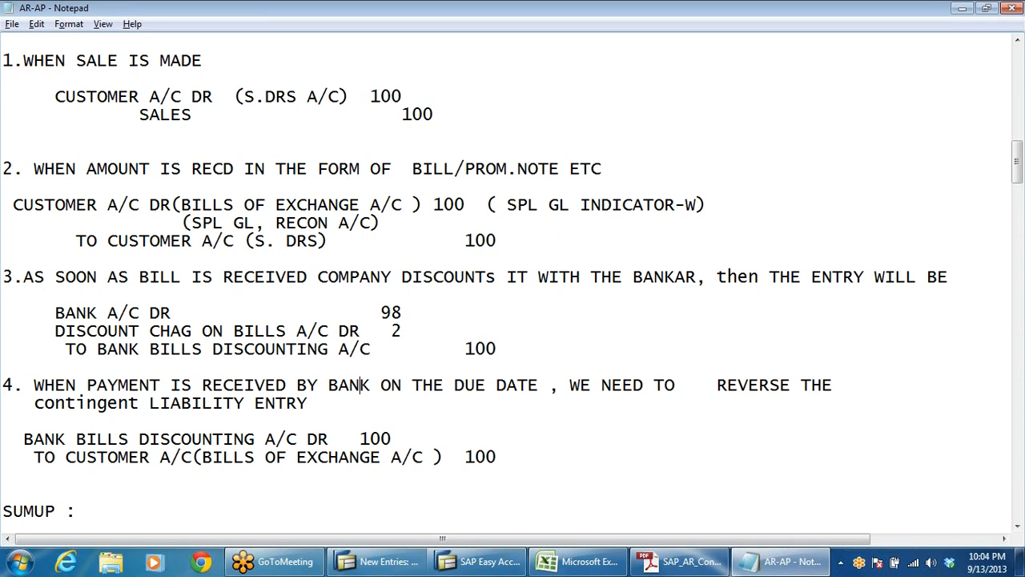
key(alt+Tab)
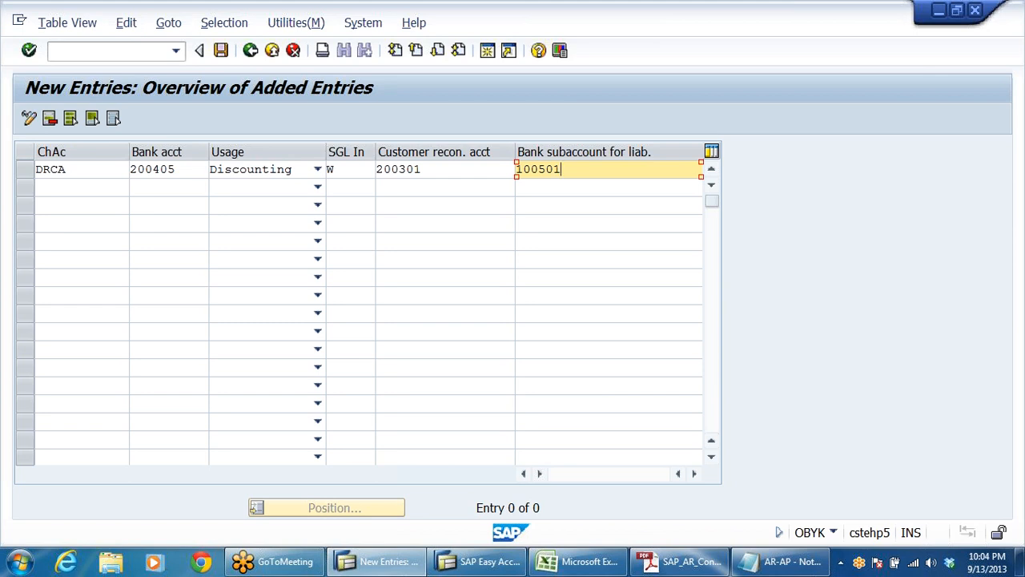
click(126, 169)
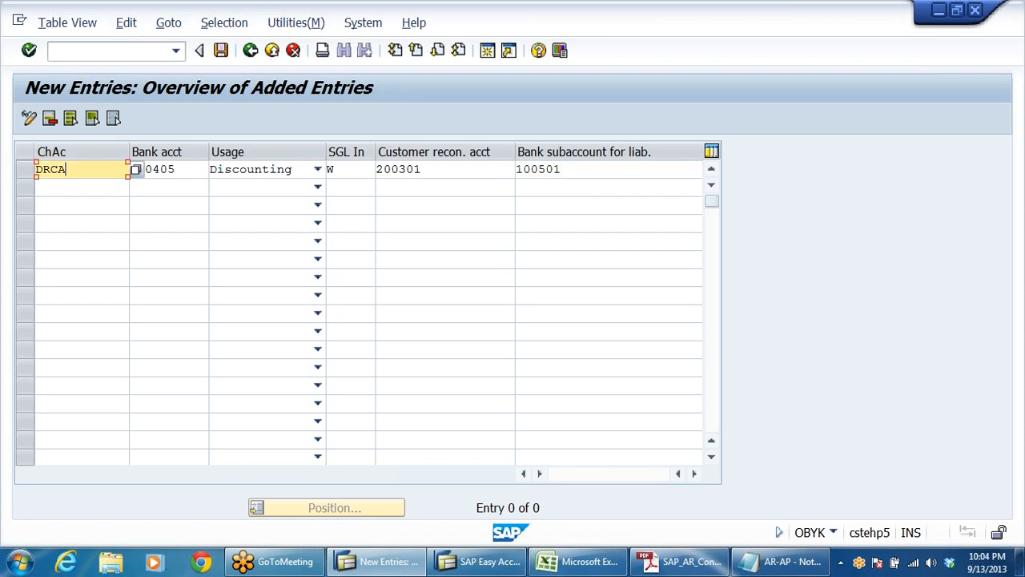
click(175, 169)
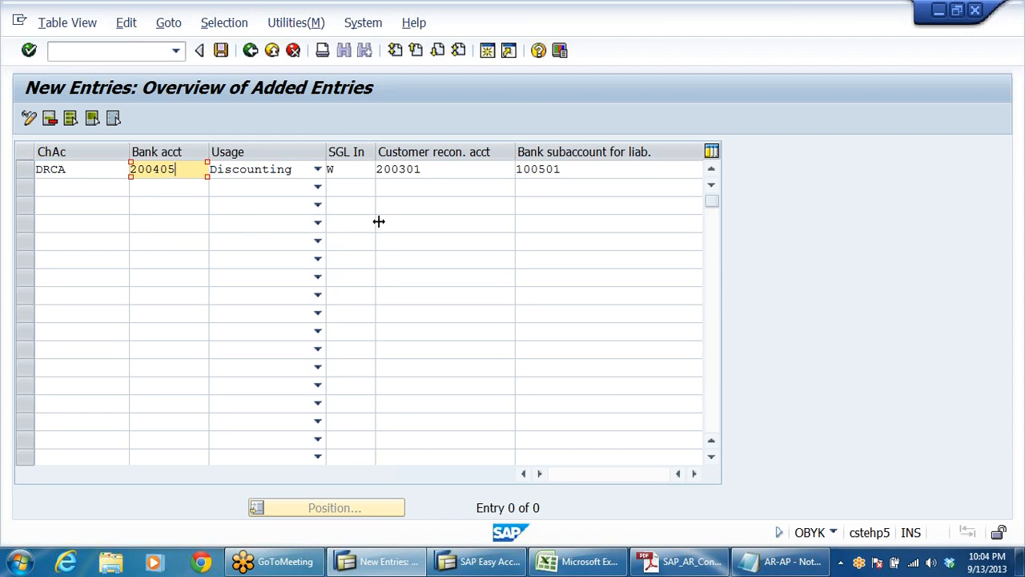
drag(515, 170, 2, 275)
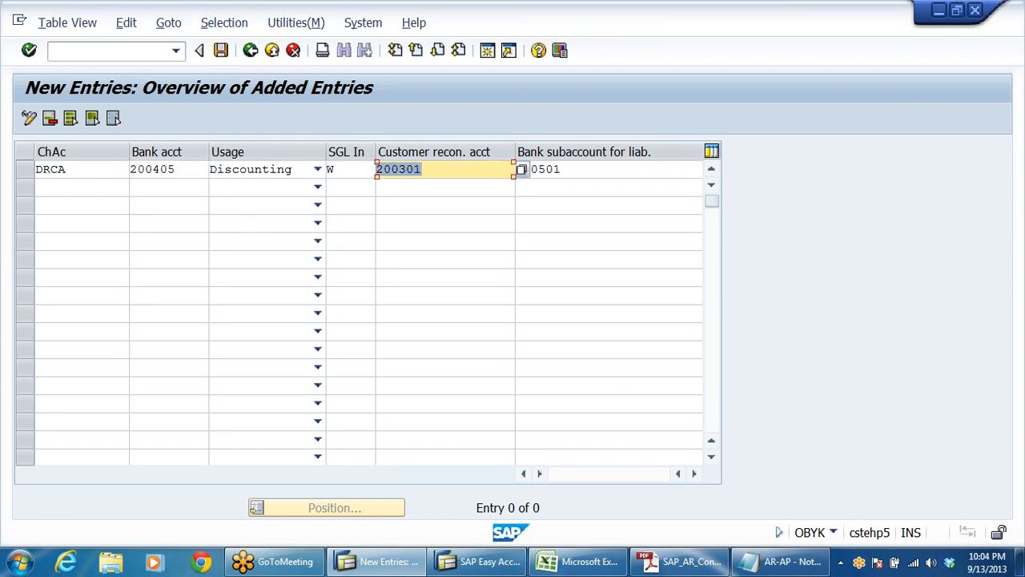
key(End)
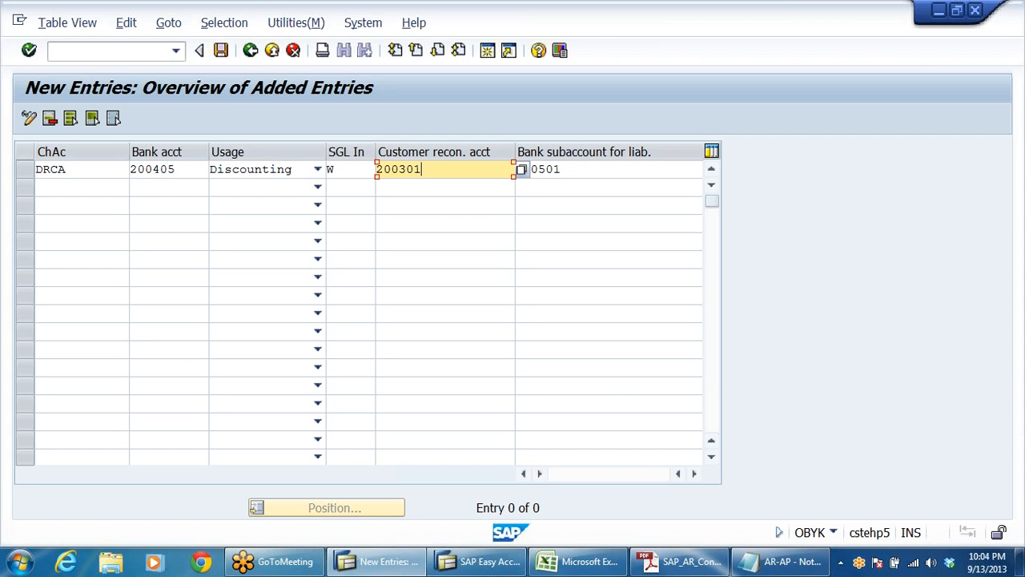
key(Tab)
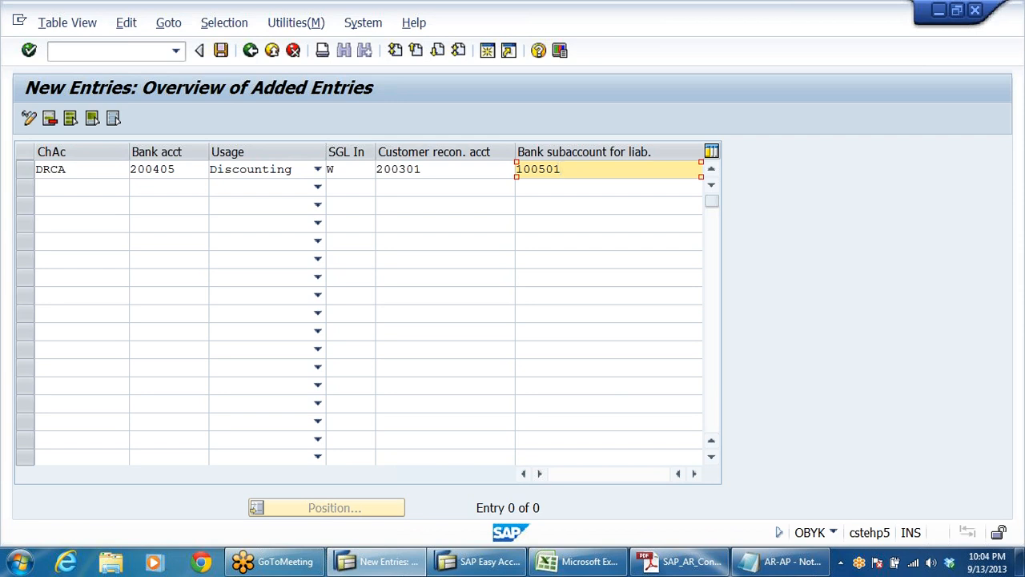
Step: Save the bank subaccount entry under customizing request CSTK900082 and return to the implementation guide
click(221, 50)
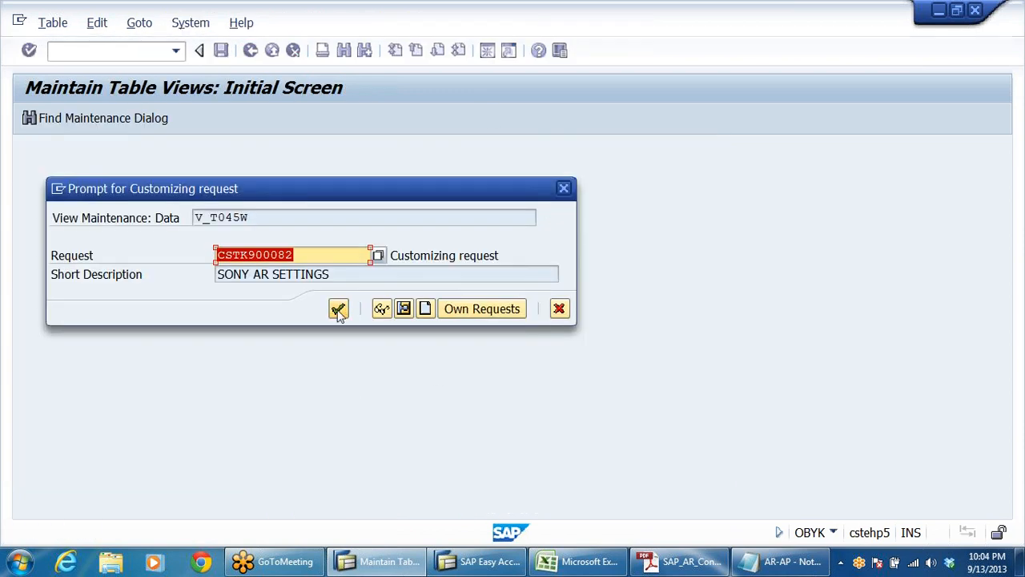
key(Return)
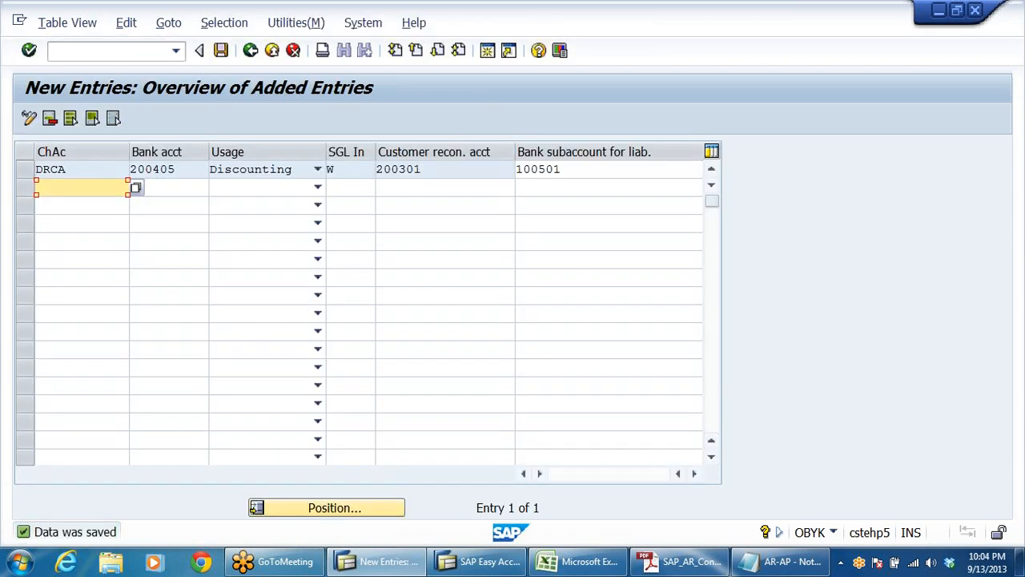
key(shift+Tab)
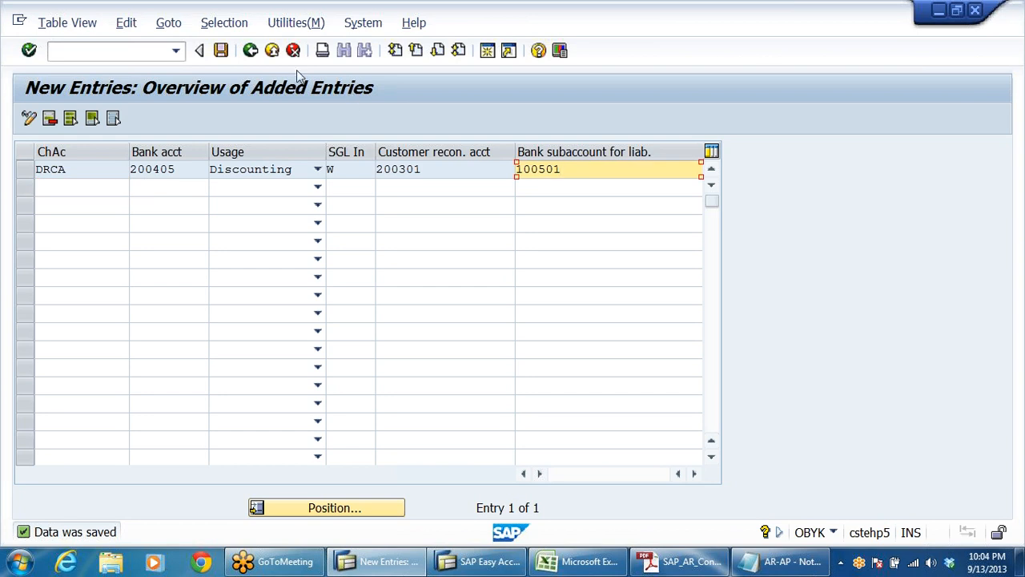
click(272, 51)
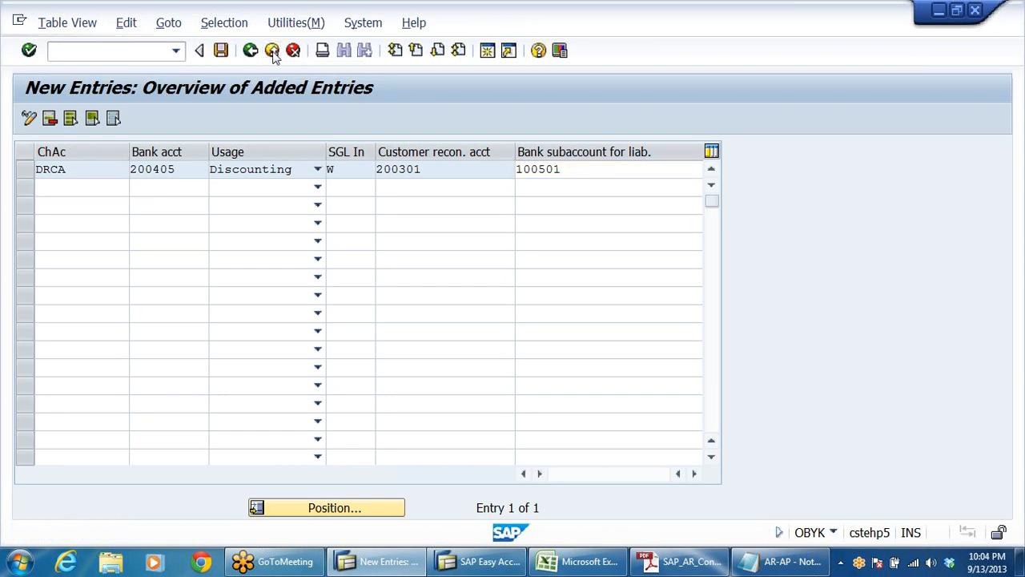
Step: Expand Post Bill of Exchange Receivable and review the reconciliation account, bill of exchange accounts and bank subaccounts activities
scroll(364, 304, up, 3)
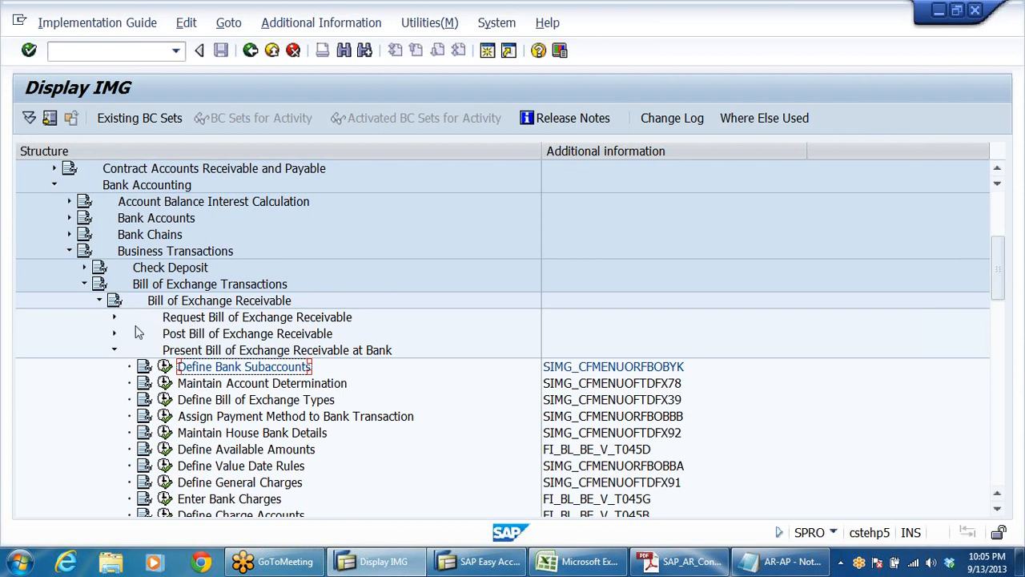
click(200, 335)
click(113, 333)
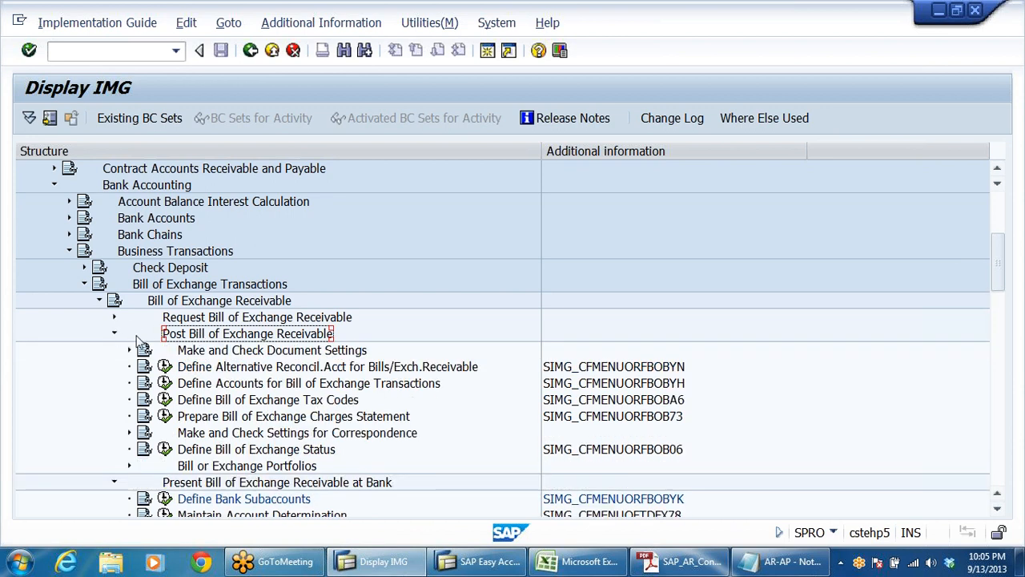
scroll(296, 352, down, 2)
click(255, 288)
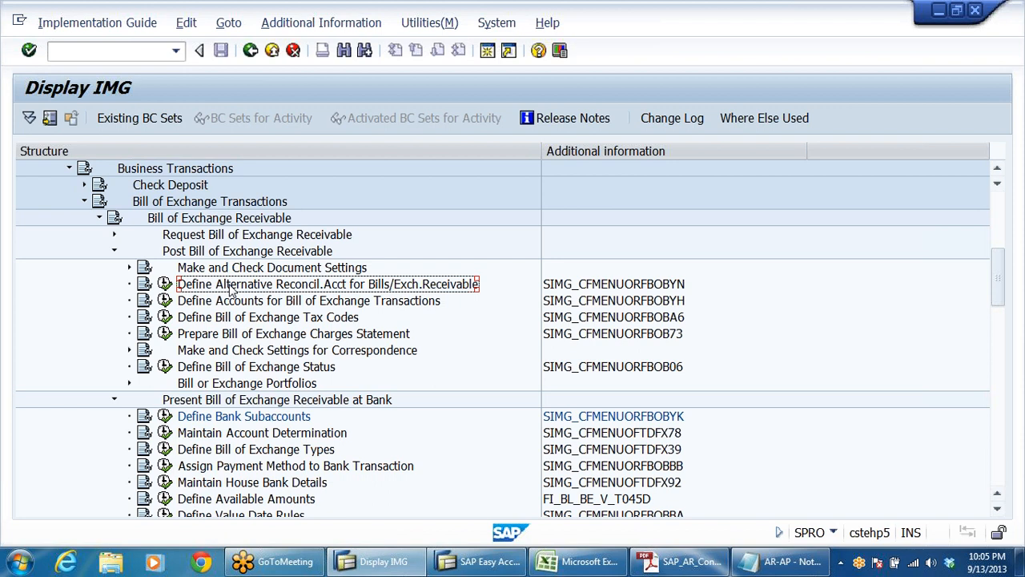
click(291, 303)
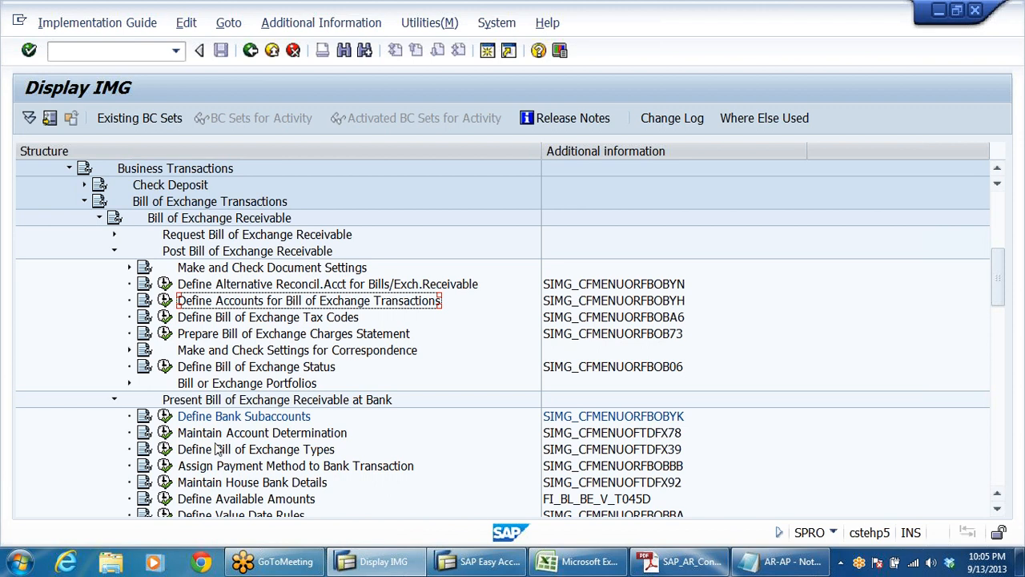
click(197, 420)
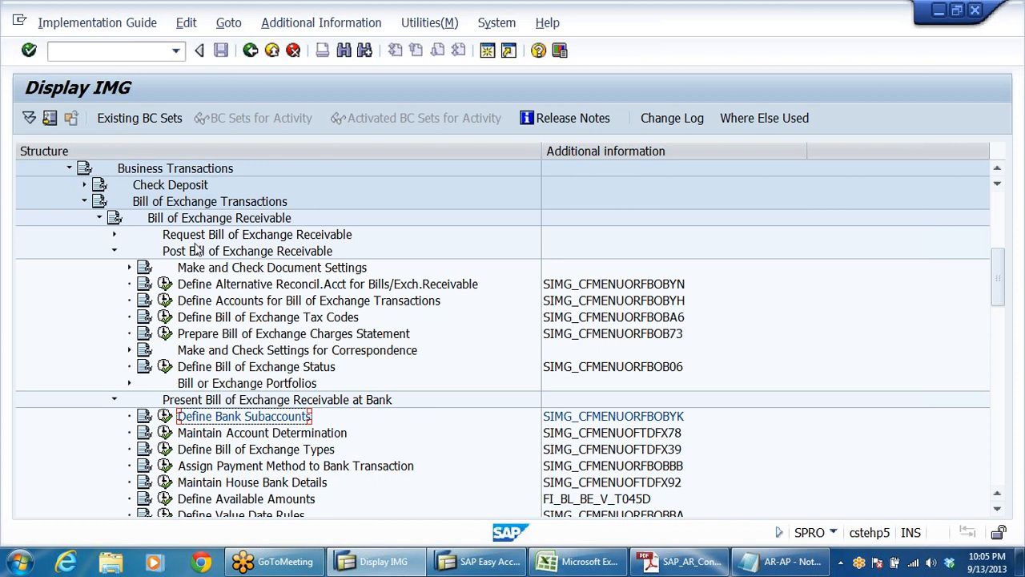
Step: Look over the SAP Easy Access Document Entry menu and the PDF configuration notes, then switch to the journal entries in Notepad
click(472, 560)
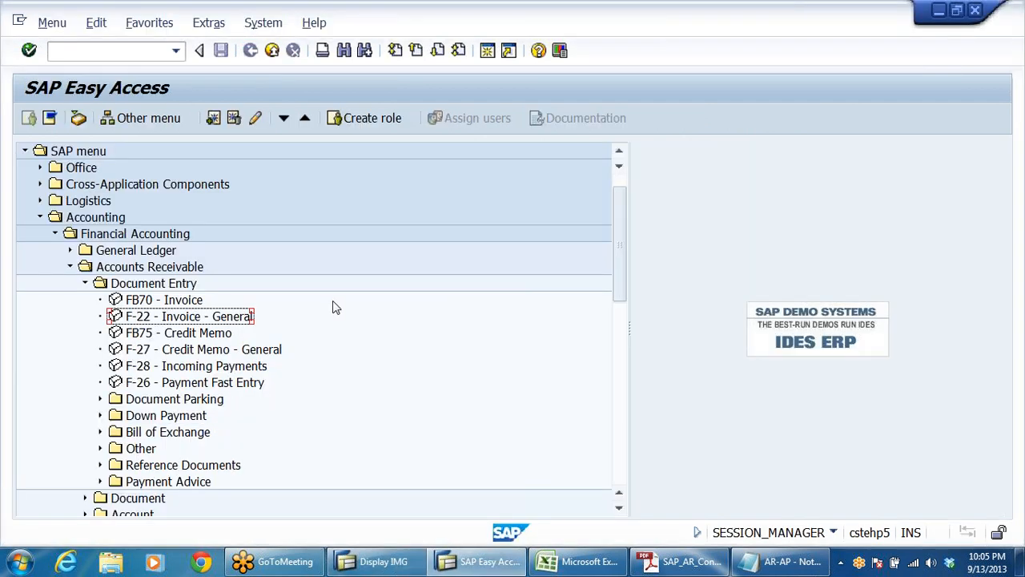
click(85, 284)
click(671, 569)
scroll(621, 346, down, 3)
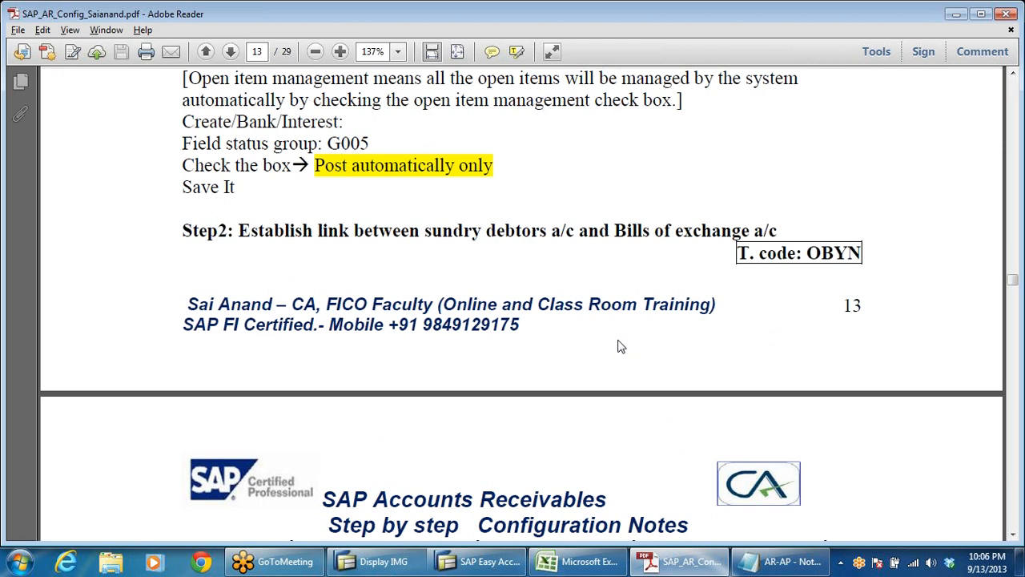
click(781, 561)
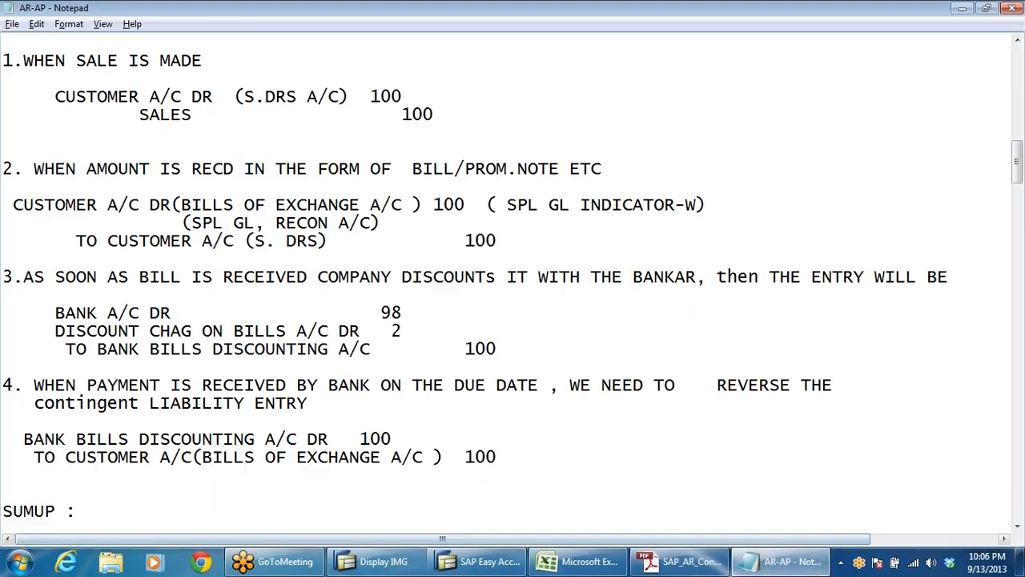
Step: Review the four bills of exchange journal entries and the transaction code summary in Notepad, and return to the SAP windows
scroll(512, 288, up, 2)
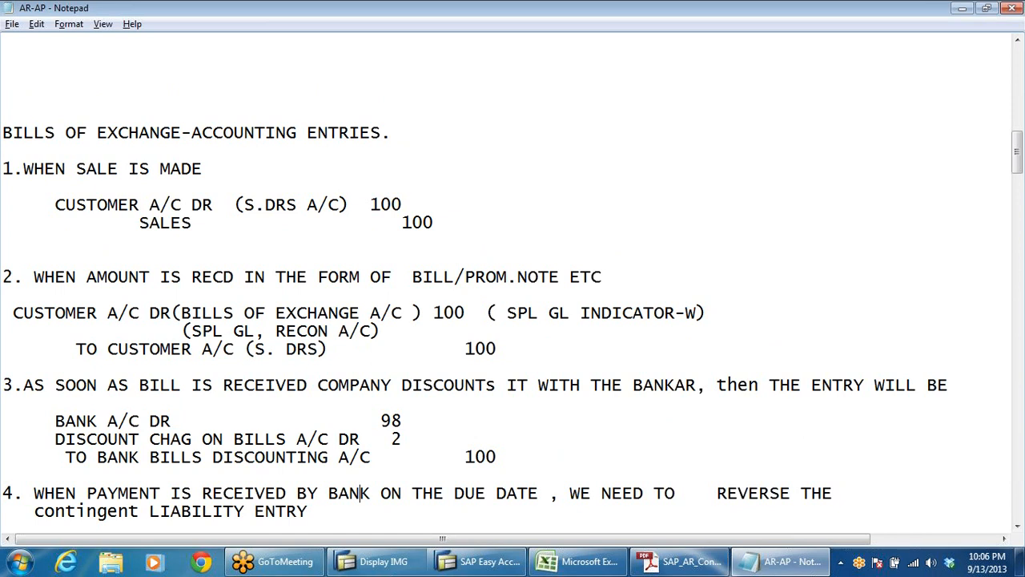
scroll(513, 288, down, 3)
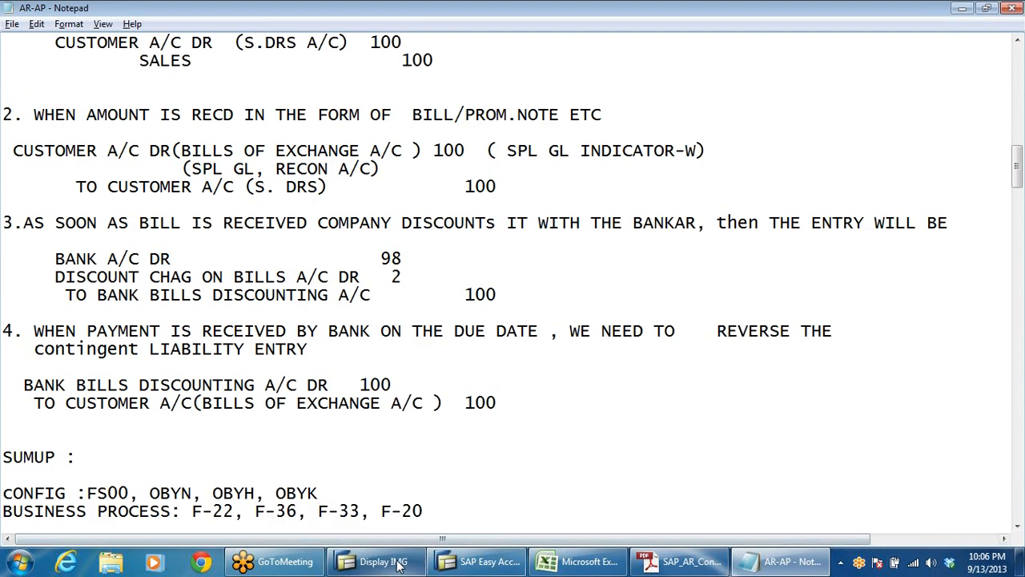
mouse_move(398, 565)
click(414, 452)
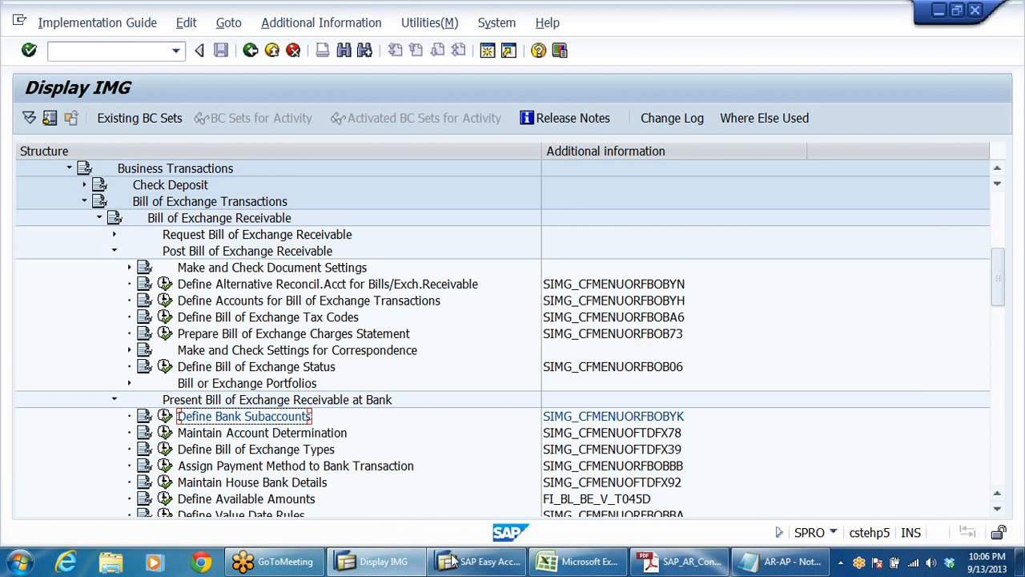
click(478, 565)
Step: Switch to the PDF configuration notes and review the OBYN, OBYH and OBYK steps through to the Business Scenario heading
click(685, 562)
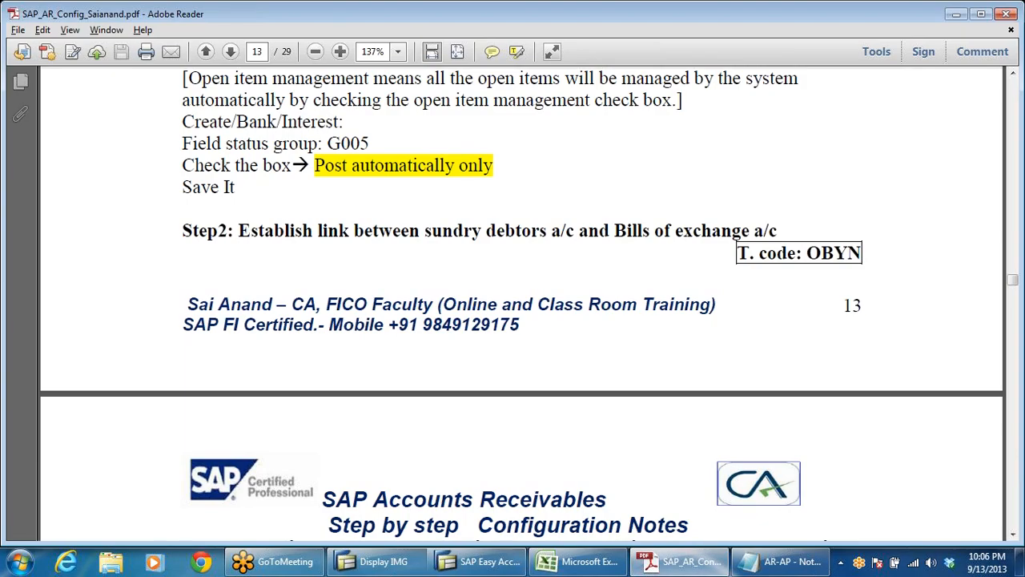
scroll(563, 237, down, 3)
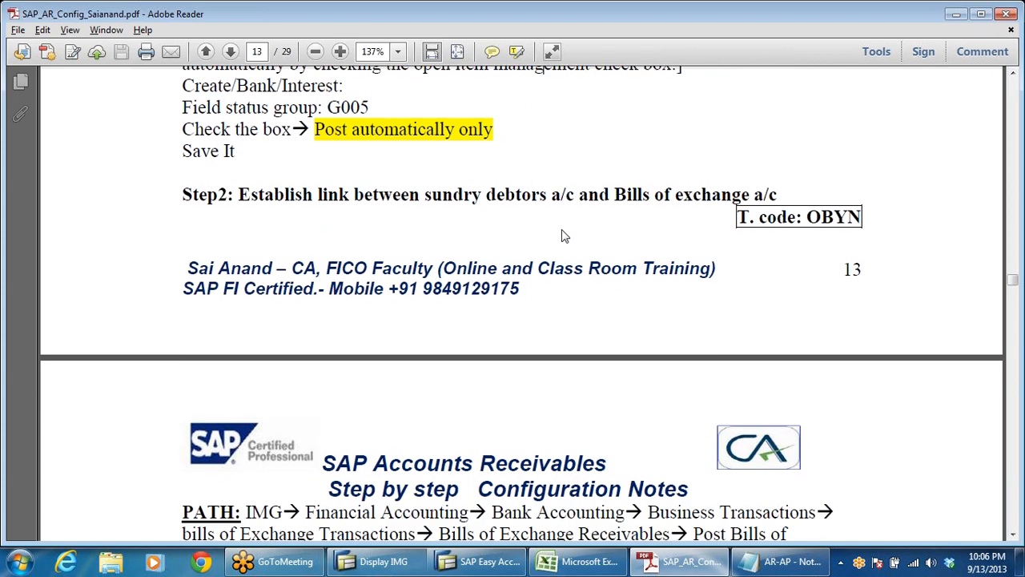
scroll(564, 246, down, 7)
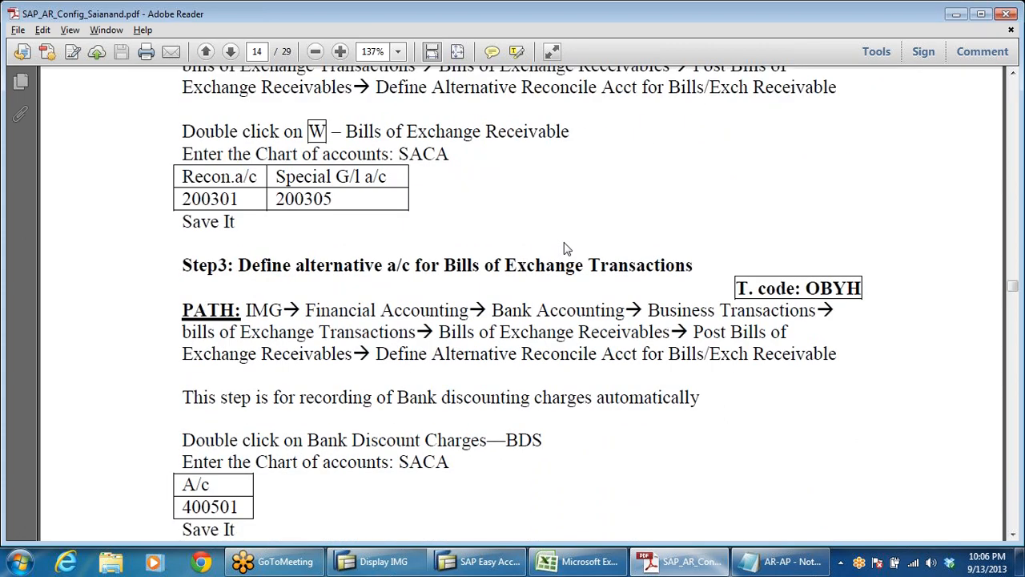
scroll(564, 248, down, 6)
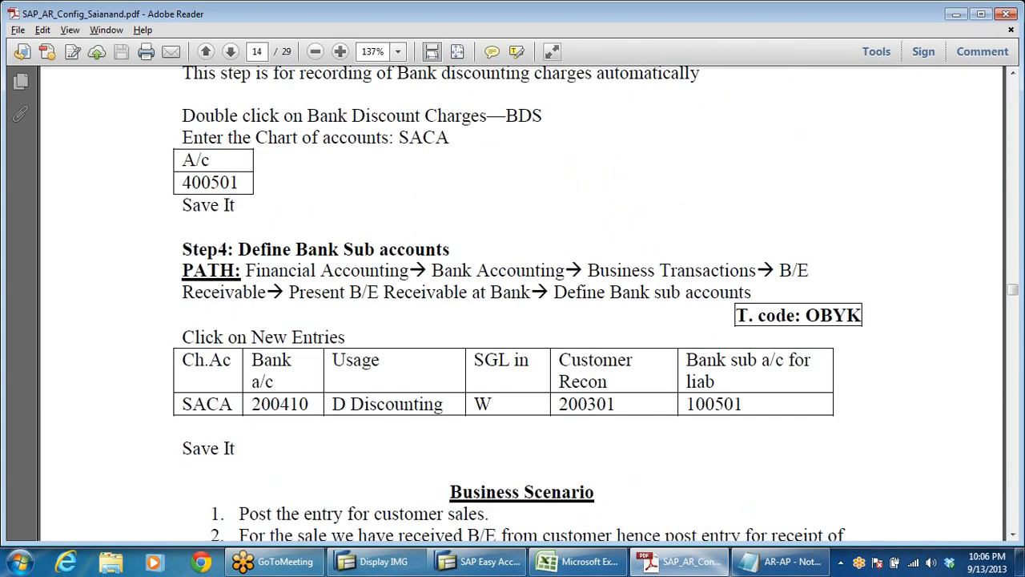
scroll(564, 248, down, 7)
drag(450, 96, 595, 97)
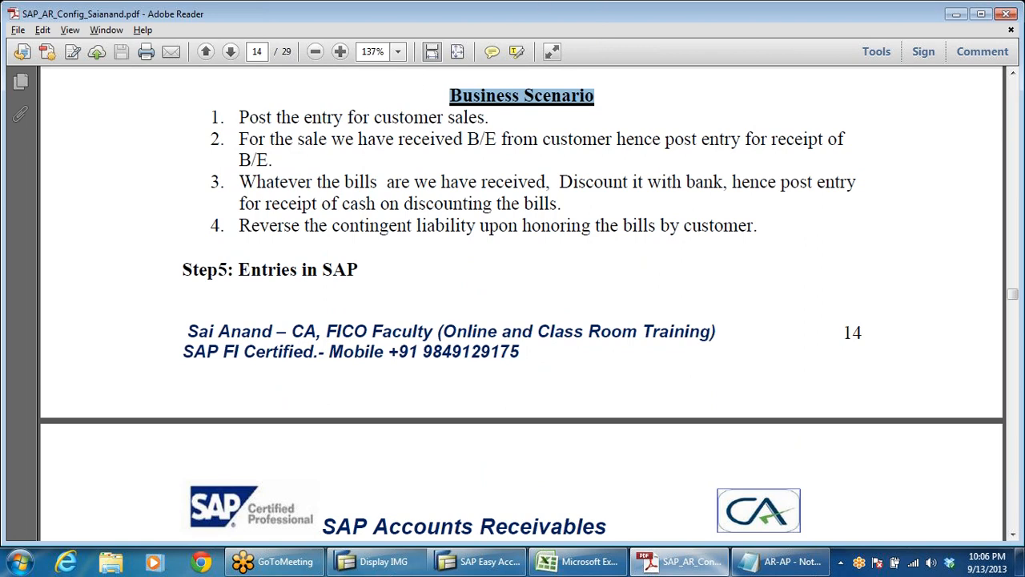
Step: Read the four Business Scenario points in the PDF, checking against SAP Easy Access and returning to it
key(alt+Tab)
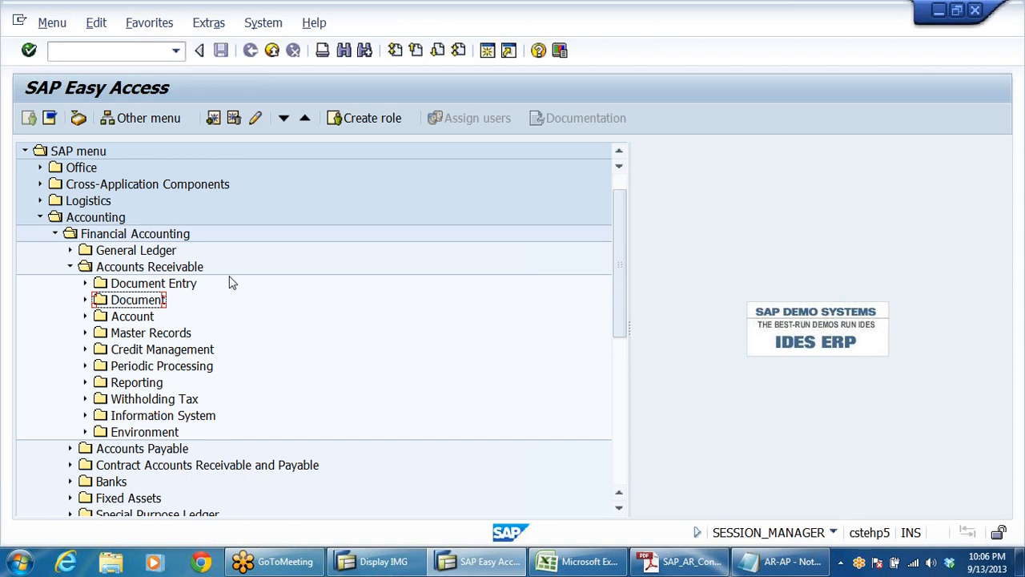
click(691, 560)
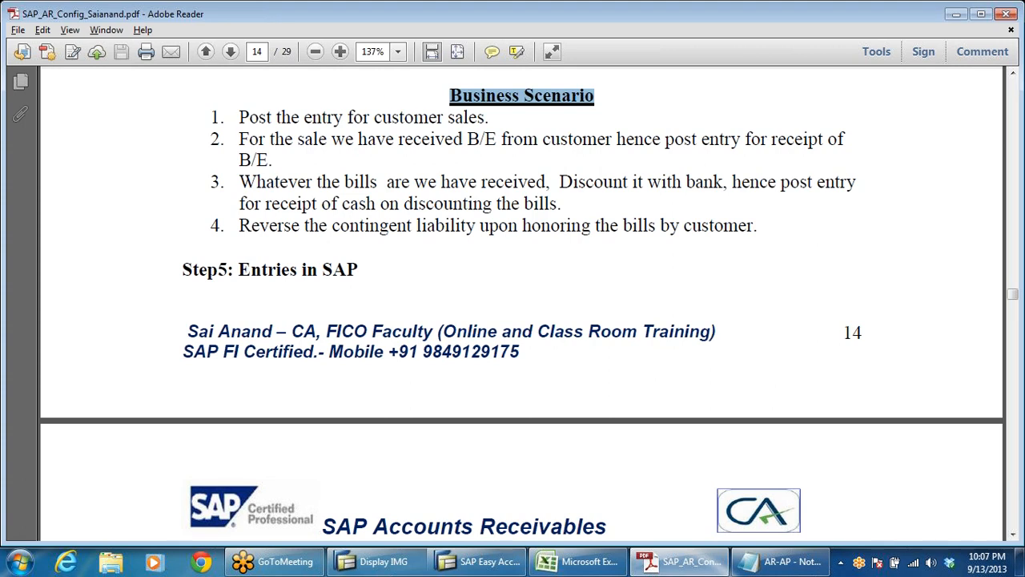
drag(238, 182, 628, 182)
drag(270, 227, 697, 277)
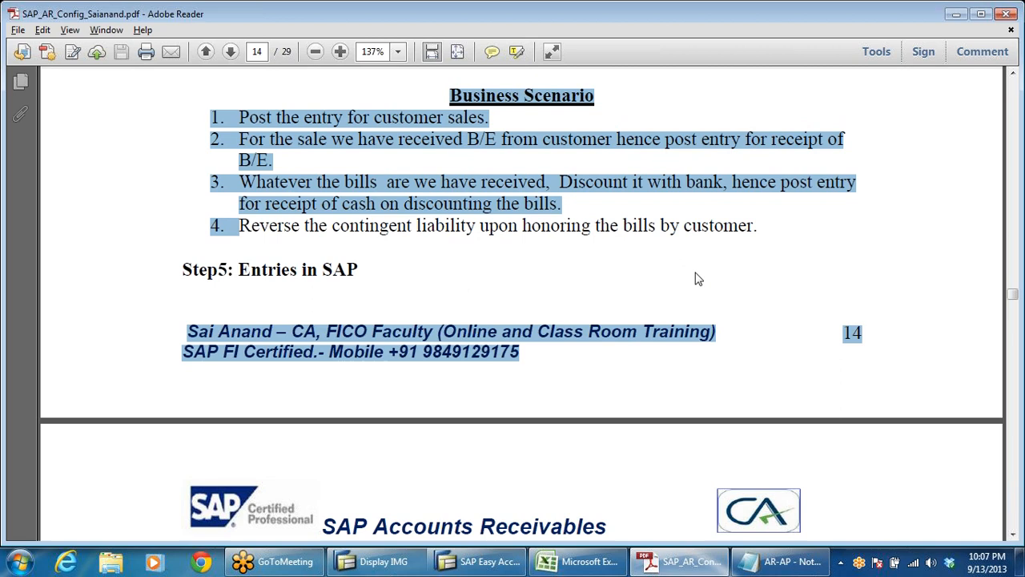
click(693, 226)
key(alt+Tab)
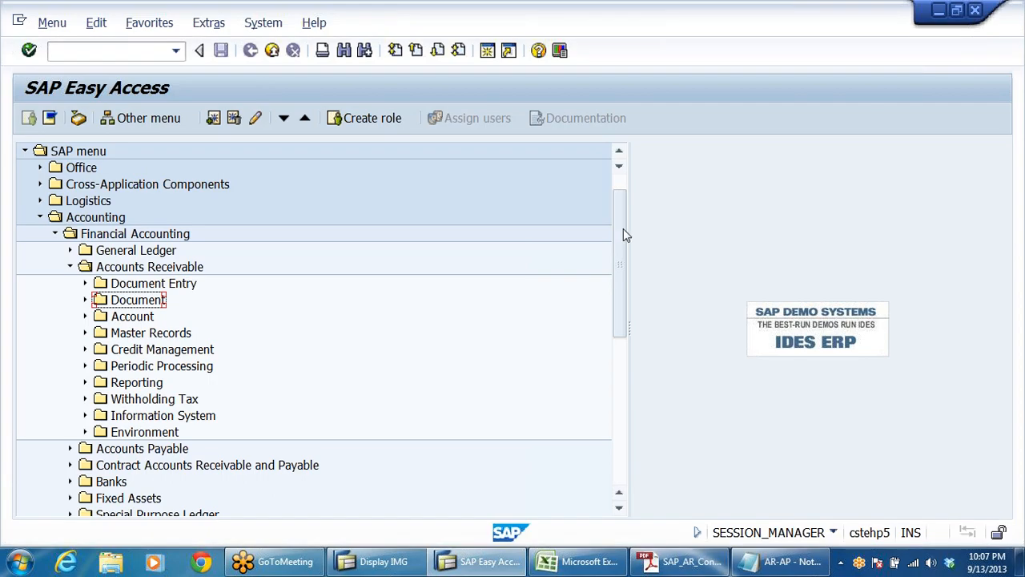
Step: Expand Accounts Receivable Document Entry and open the F-22 Invoice - General transaction
click(190, 291)
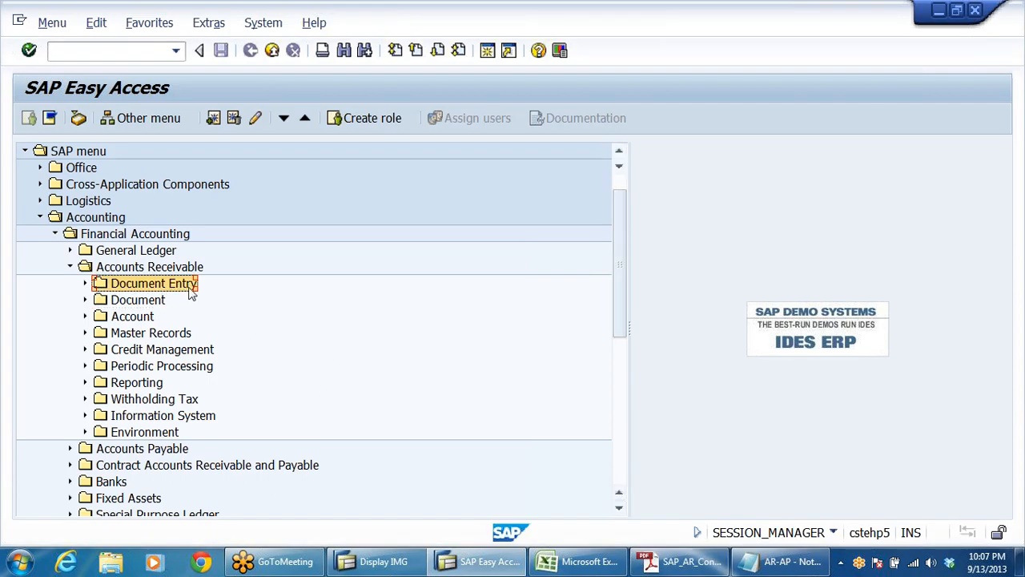
double_click(190, 289)
key(Down)
key(Down)
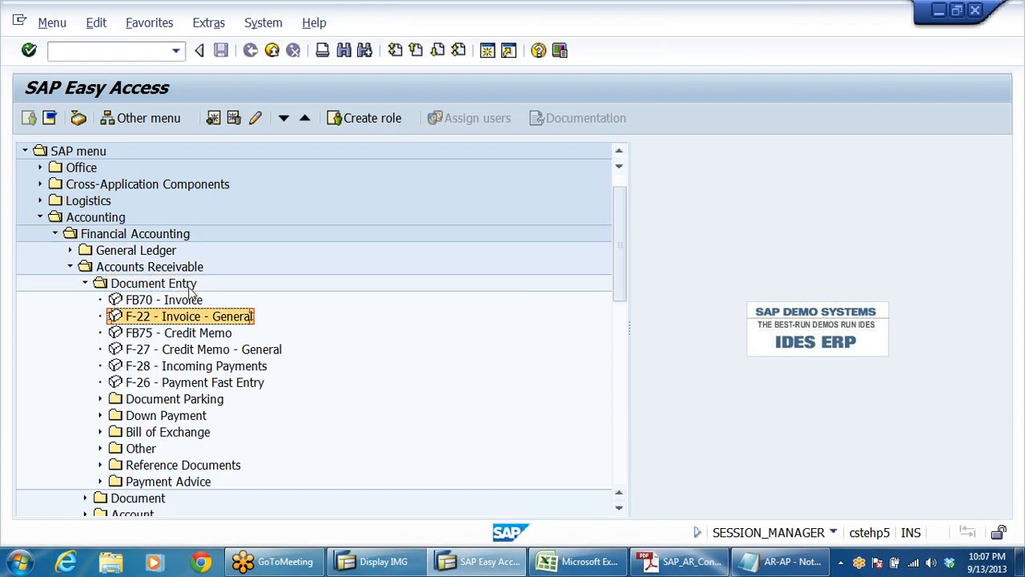
key(Return)
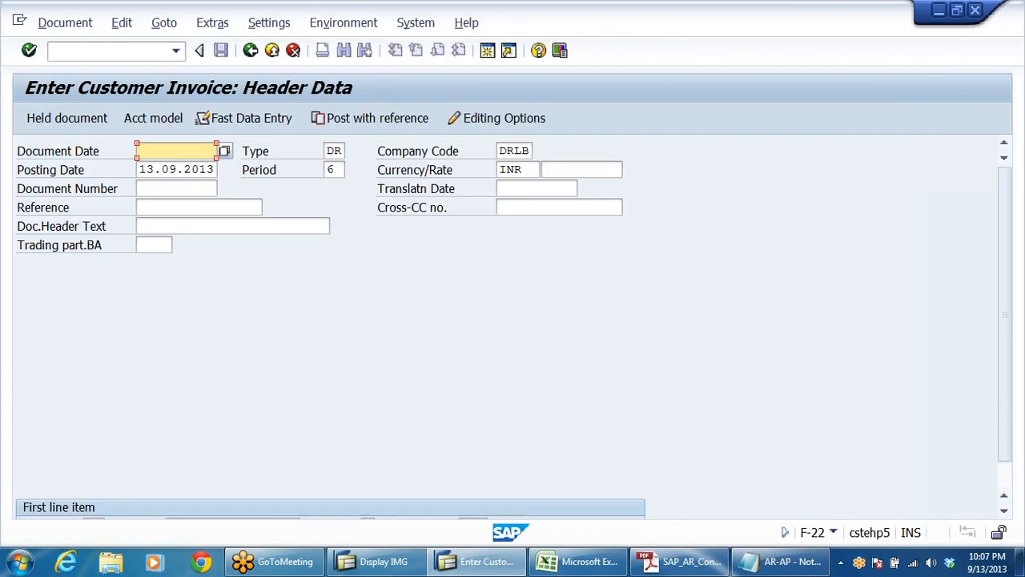
Step: Set the invoice's document date to 13.09.2013 by copying the posting date
key(Tab)
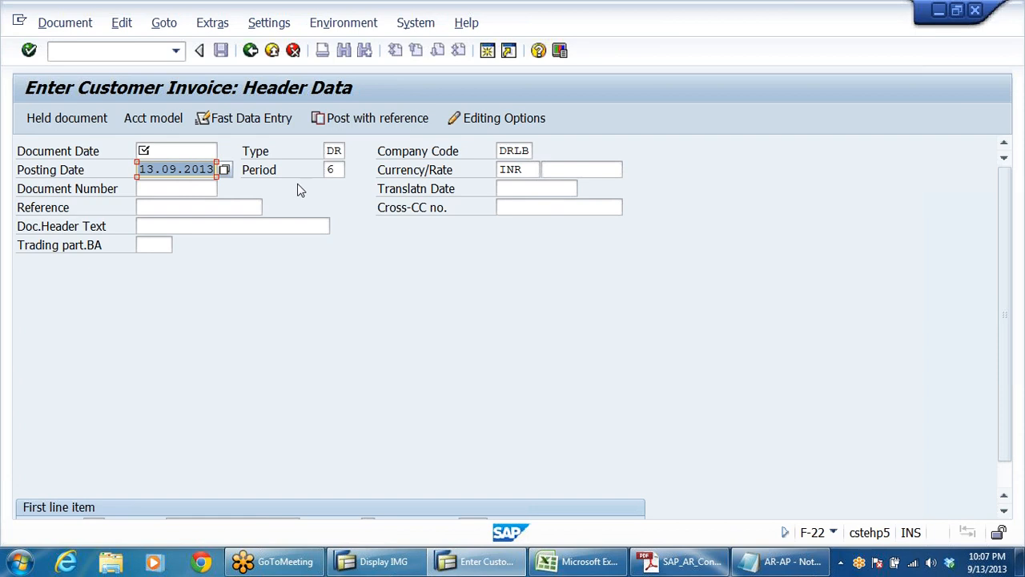
key(ctrl+c)
click(159, 151)
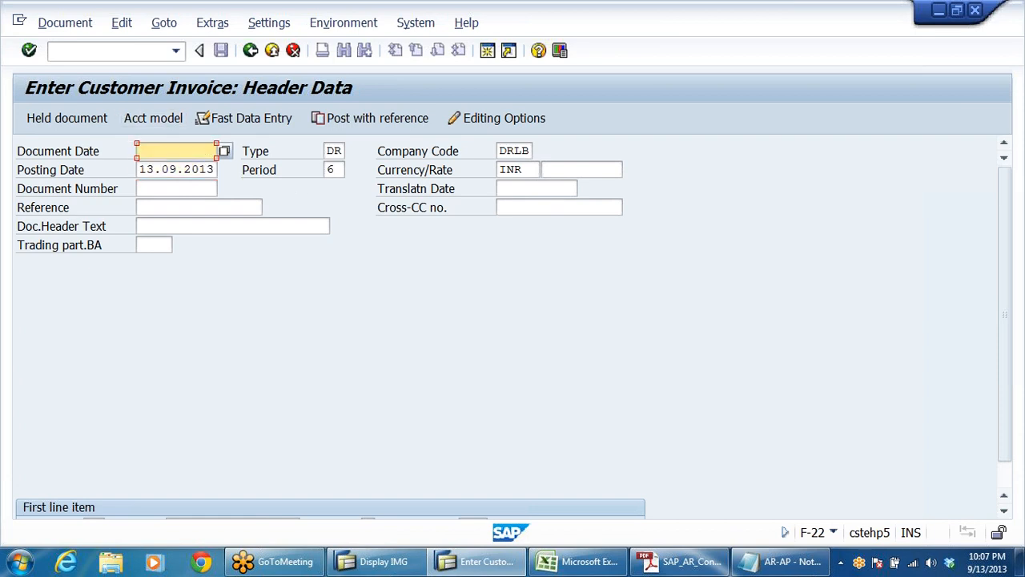
key(ctrl+v)
Step: Look up company code DRLB customers, choose Moon Pharma Trading Company for the first line item, and continue to its item details
scroll(368, 282, down, 2)
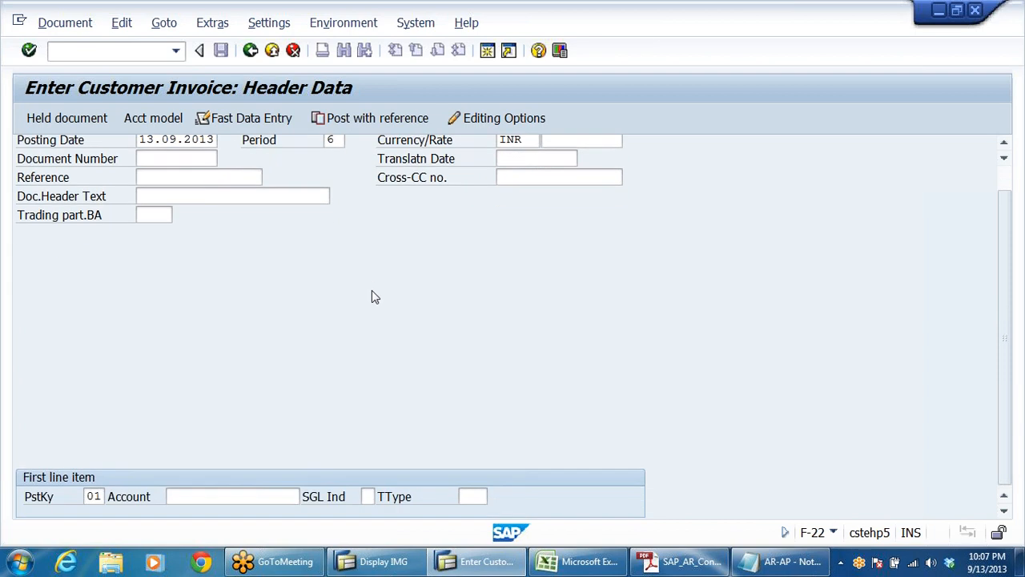
click(228, 496)
click(307, 496)
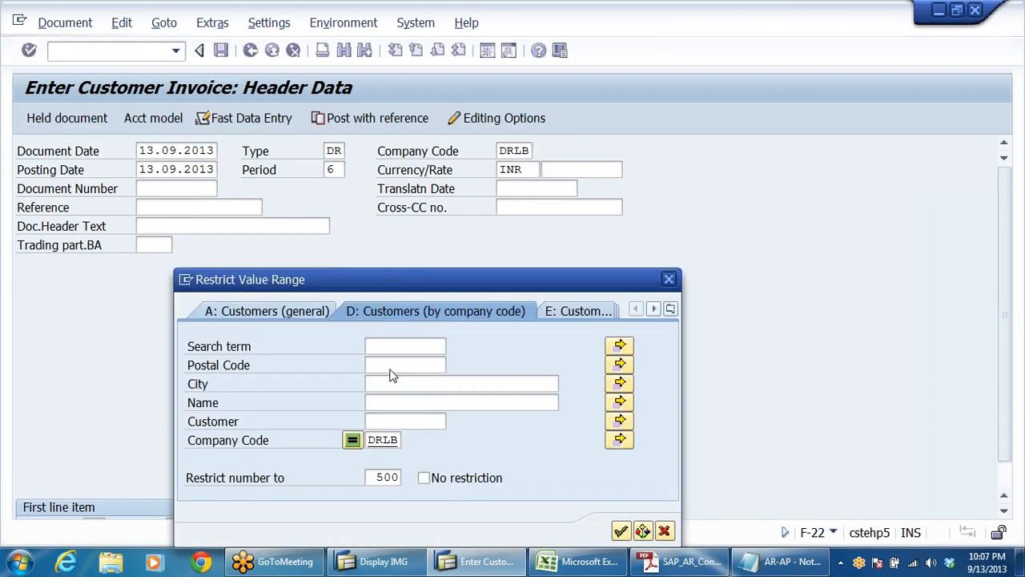
key(Return)
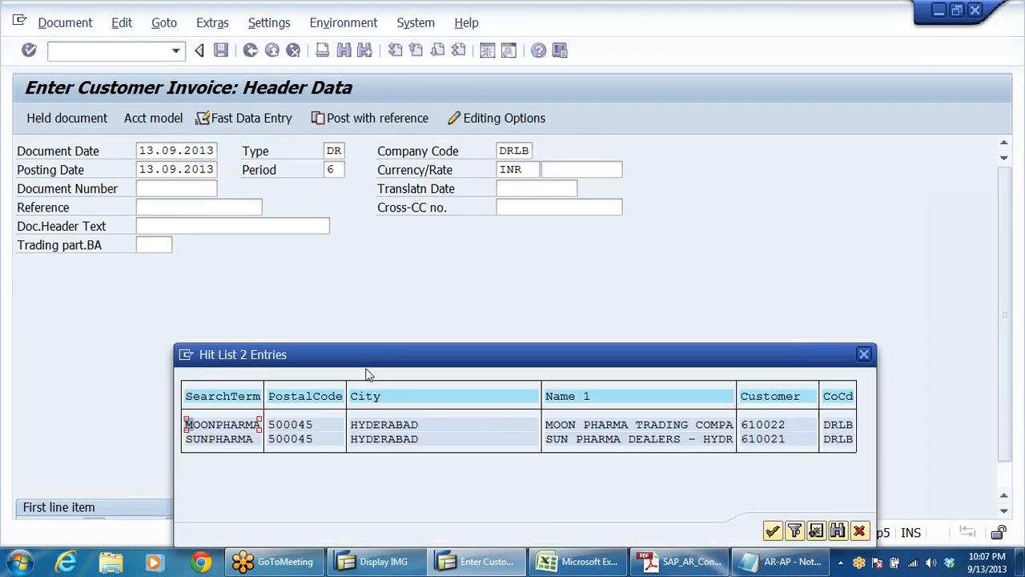
double_click(778, 425)
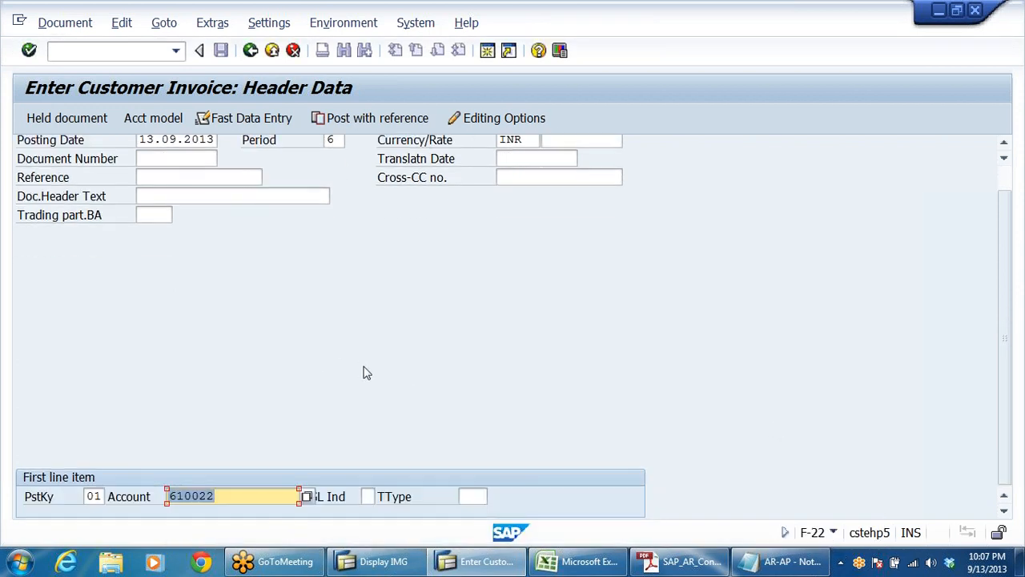
key(Return)
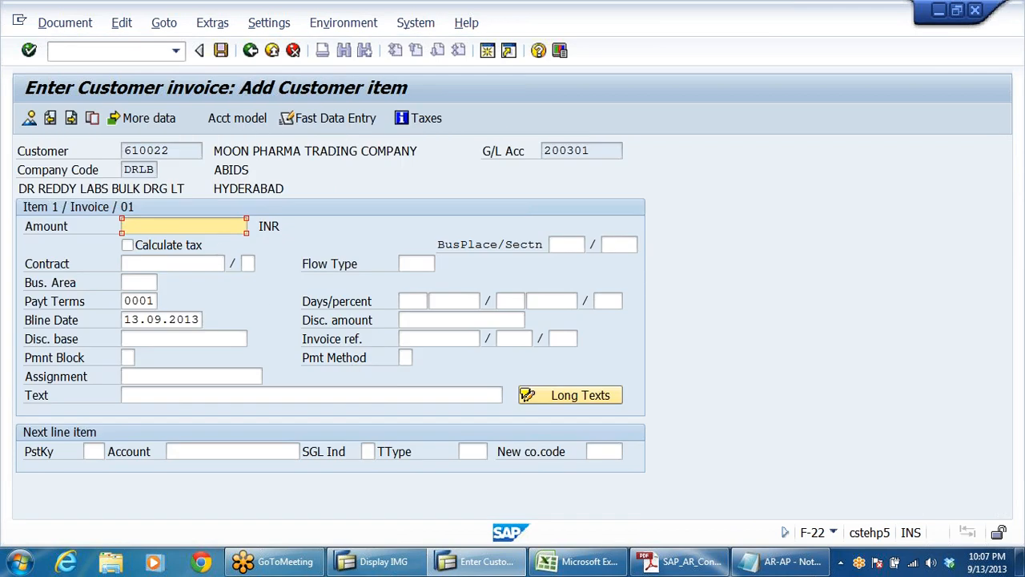
Step: Enter an amount of 188000 INR and the text TEST FOR BILLS OF EXCHANGE in the customer item
text(1)
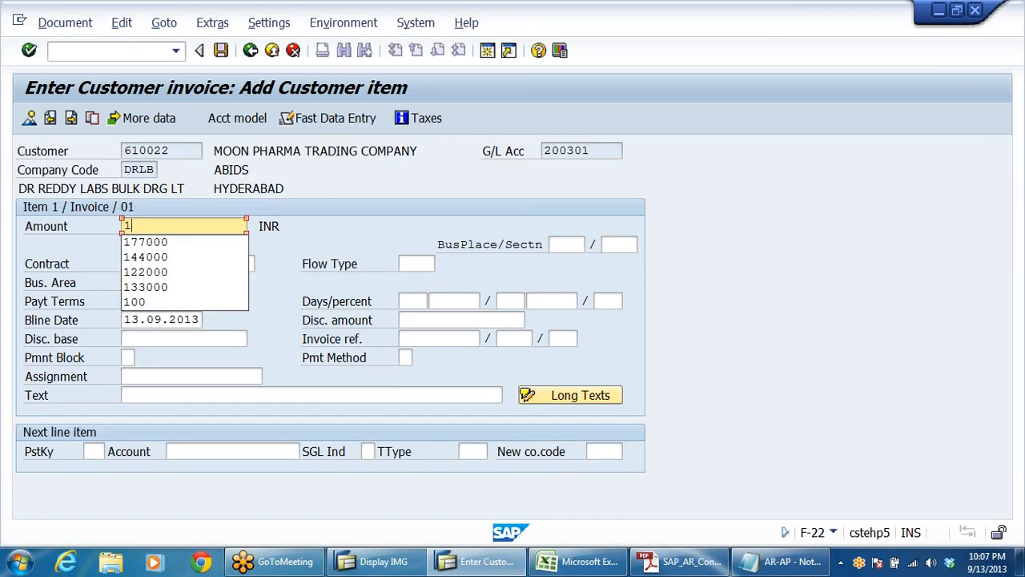
text(88000)
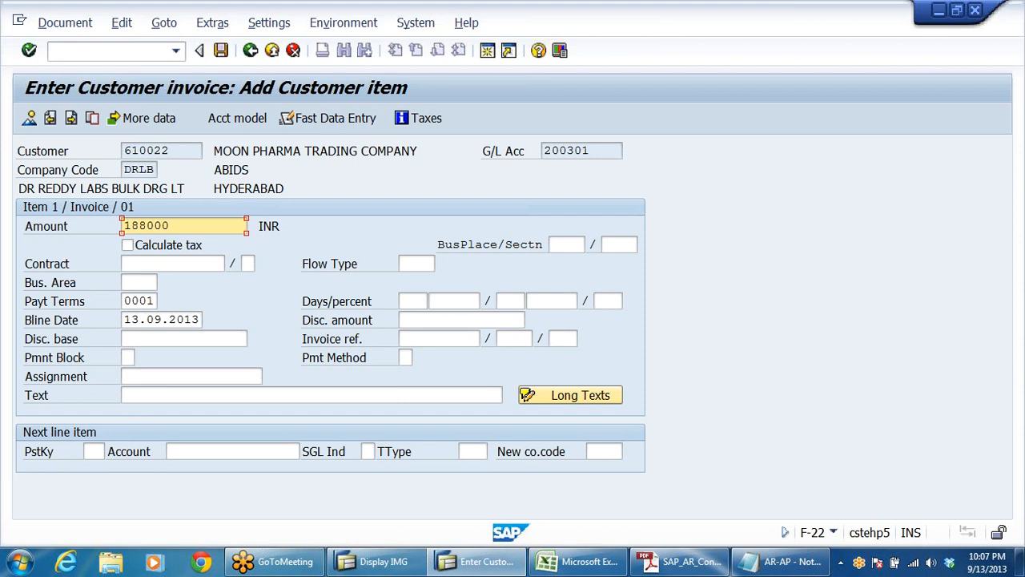
click(148, 394)
text(TEST FOR N)
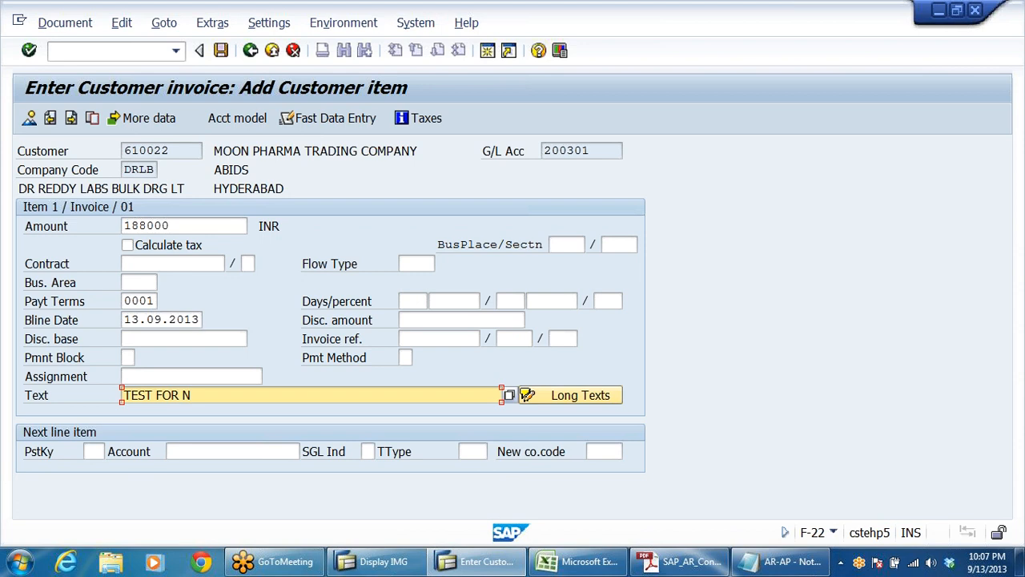
key(BackSpace)
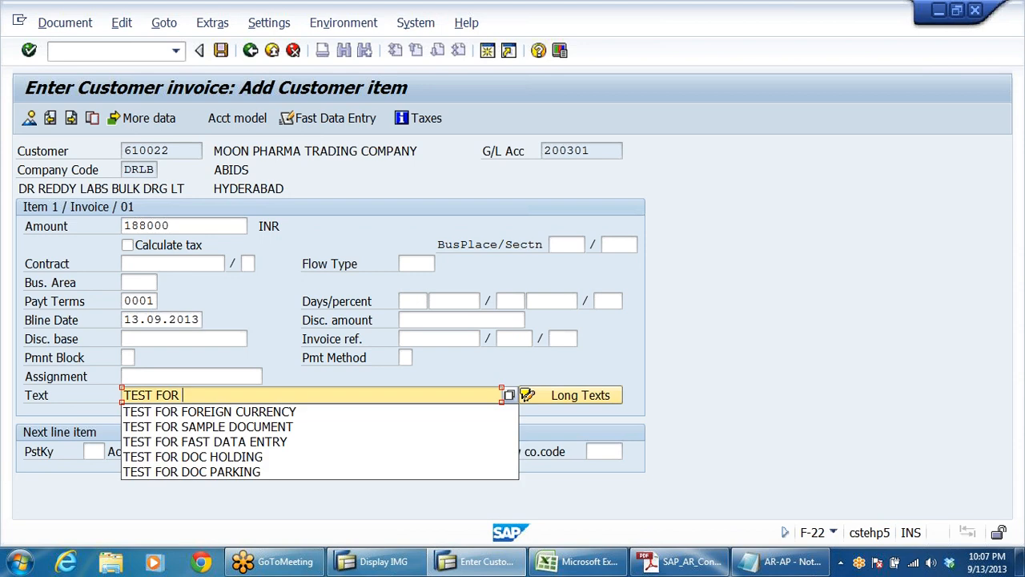
text(BI)
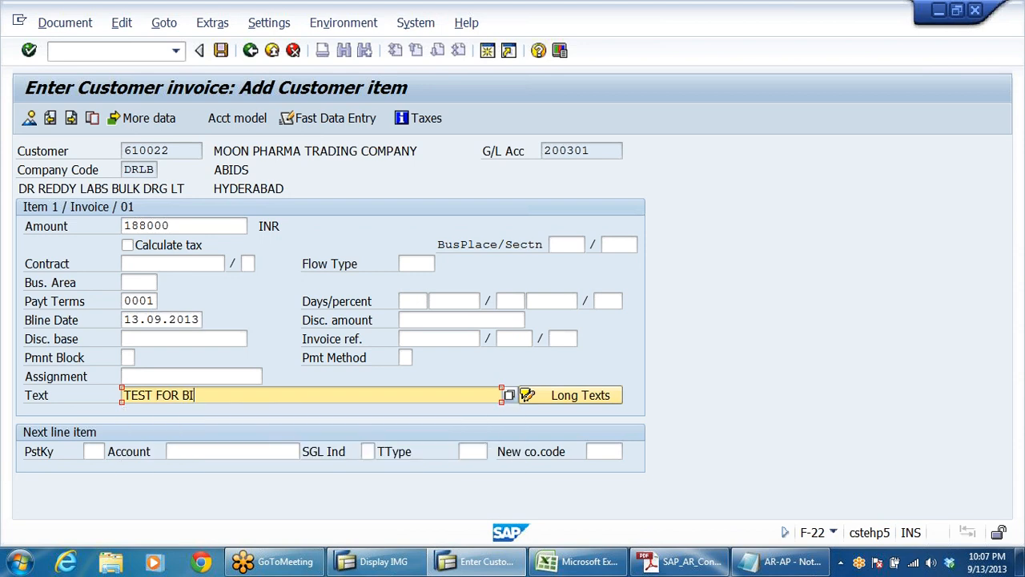
text(LLS OF EXCHANGE)
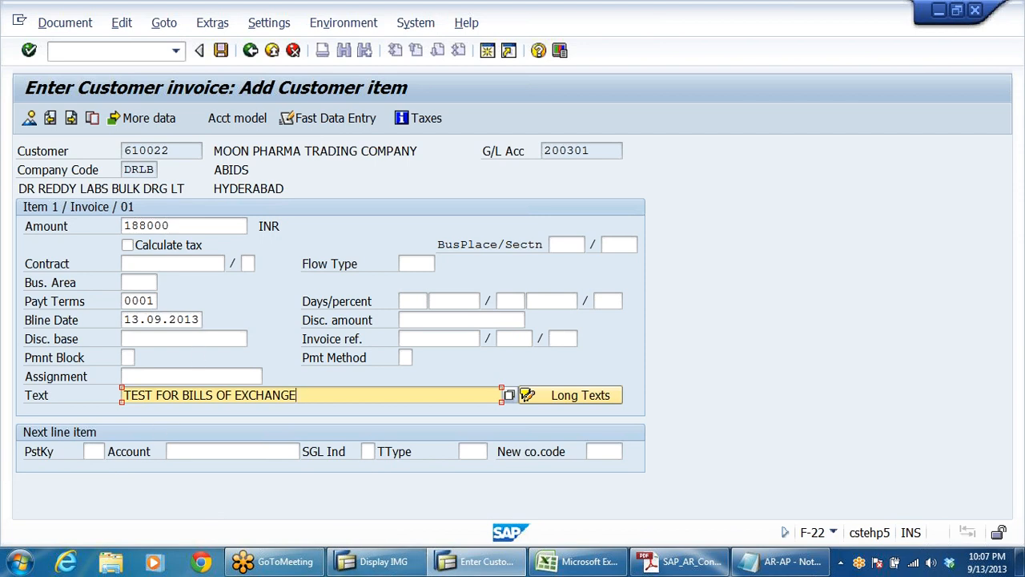
key(Tab)
Step: Set the next line item to posting key 50 with the sales G/L account
mouse_move(419, 564)
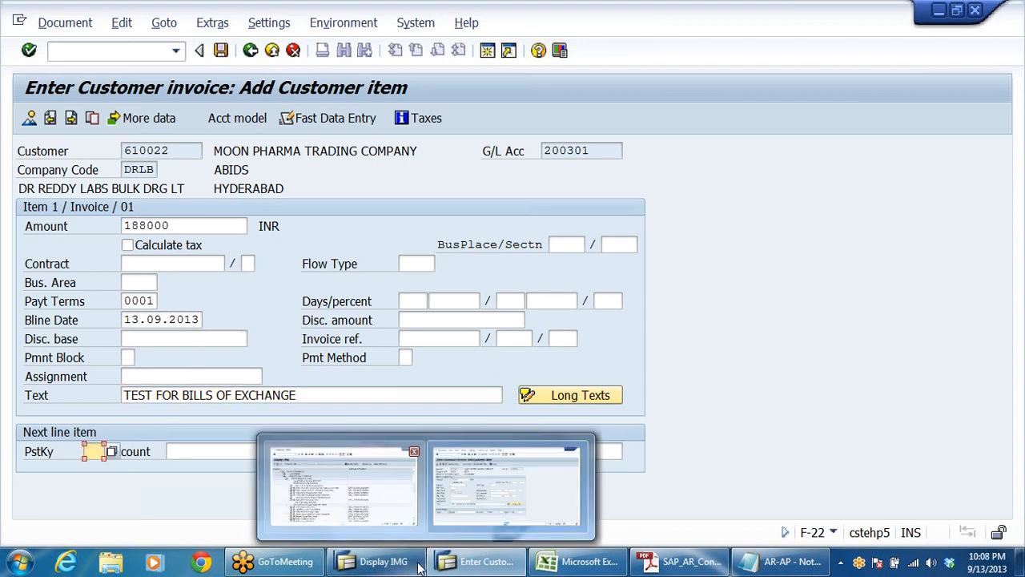
text(50)
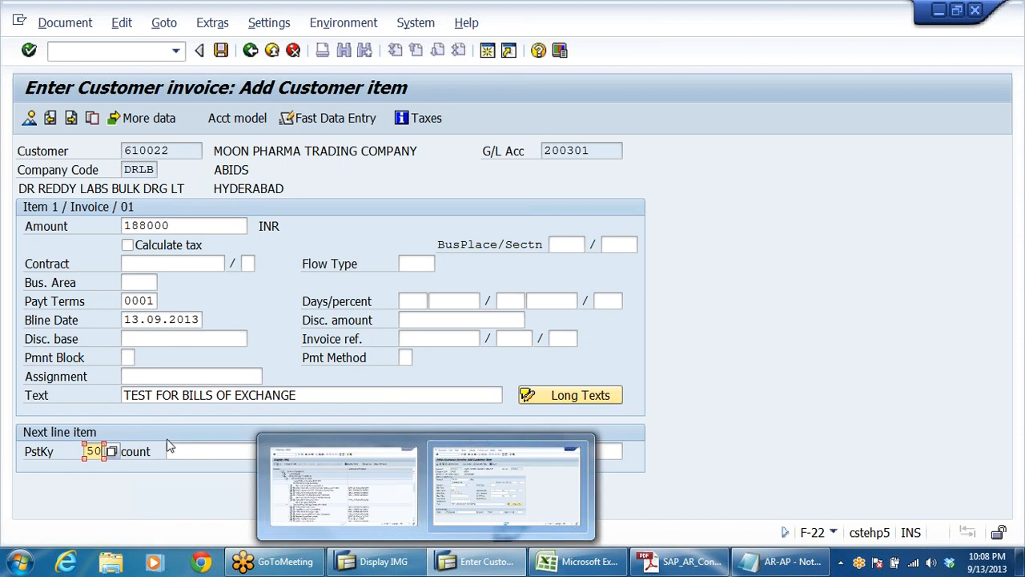
key(Return)
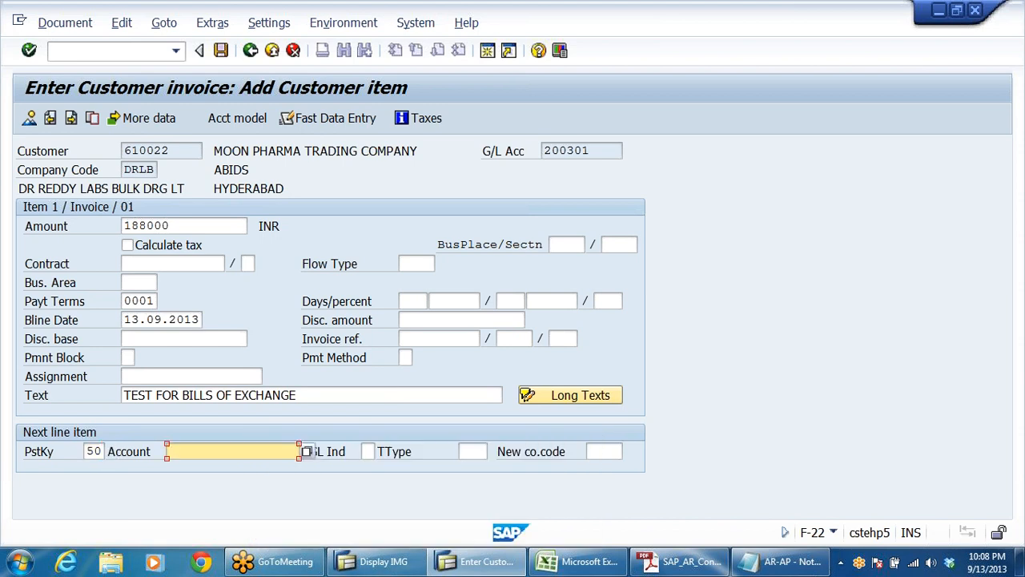
text(3)
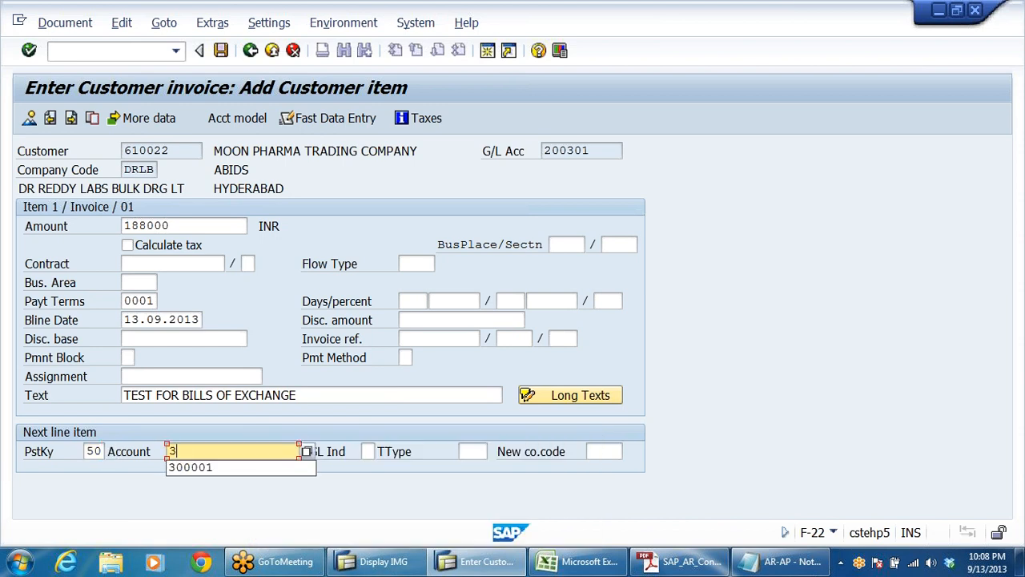
click(244, 468)
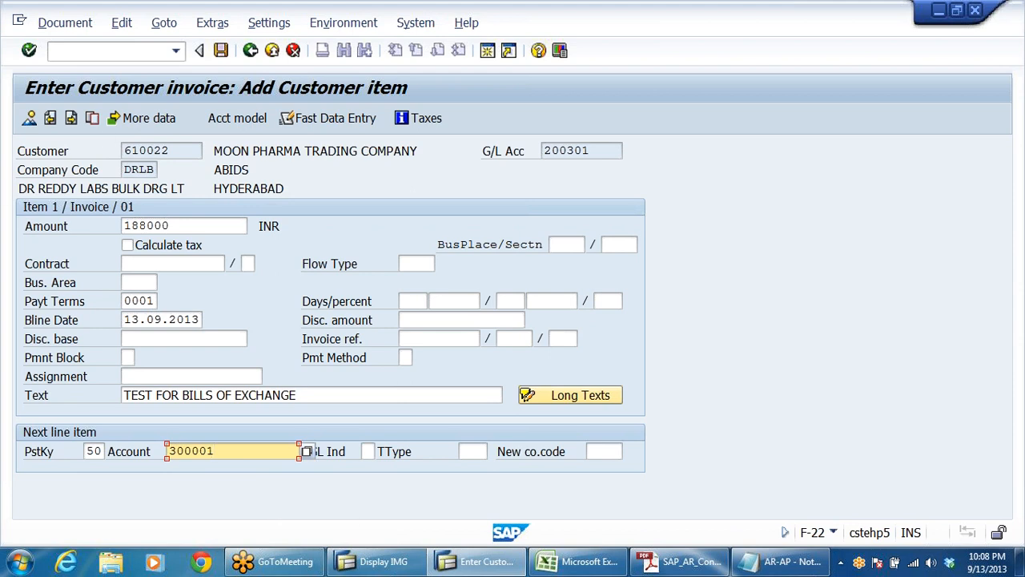
Step: Check the customer and its reconciliation G/L account shown for the customer item
double_click(152, 151)
click(589, 151)
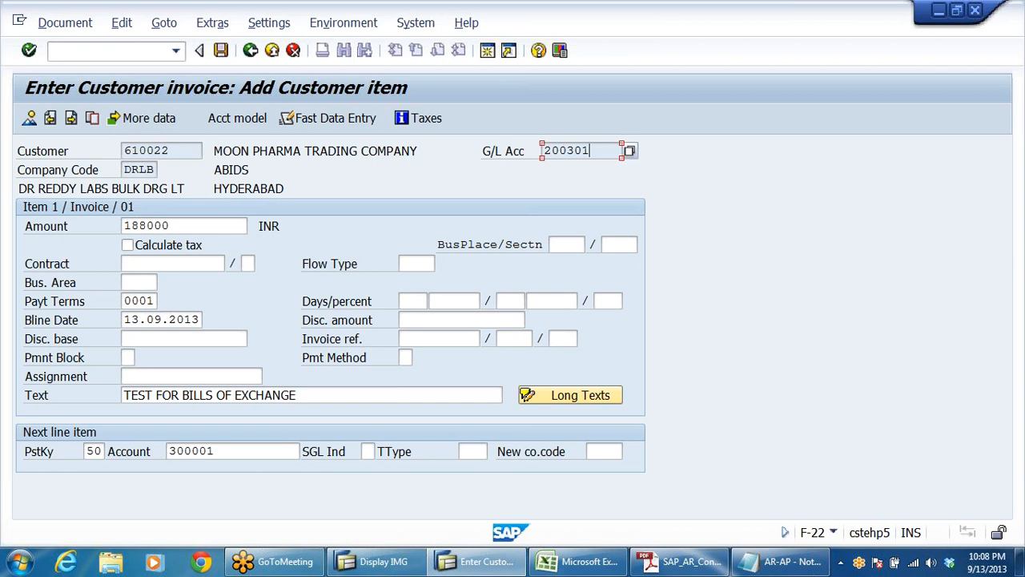
double_click(591, 150)
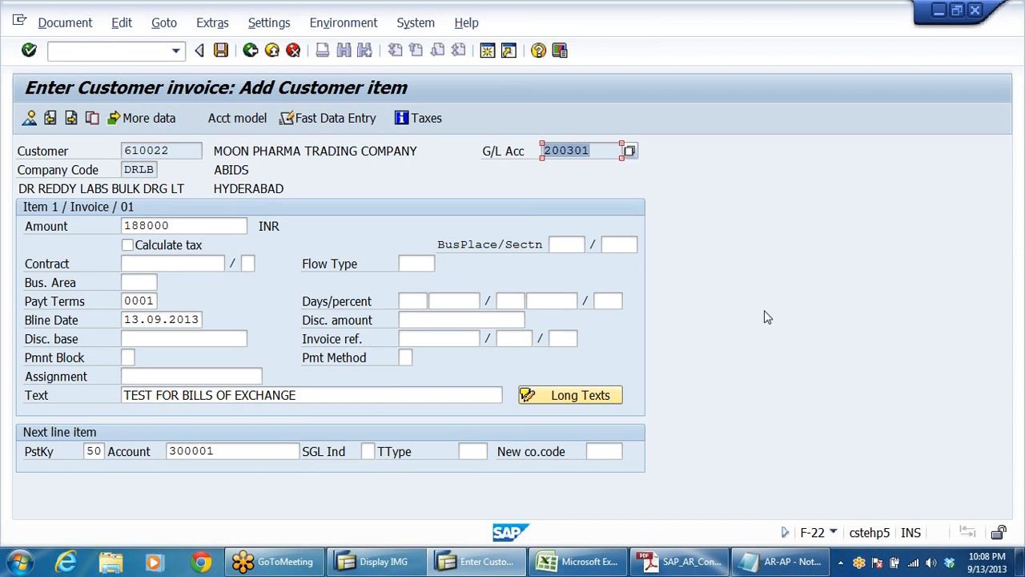
Step: Continue to the sales G/L item and enter an amount of 188000 INR with the text TEST FOR BILLS OF EXCHANGE
key(Return)
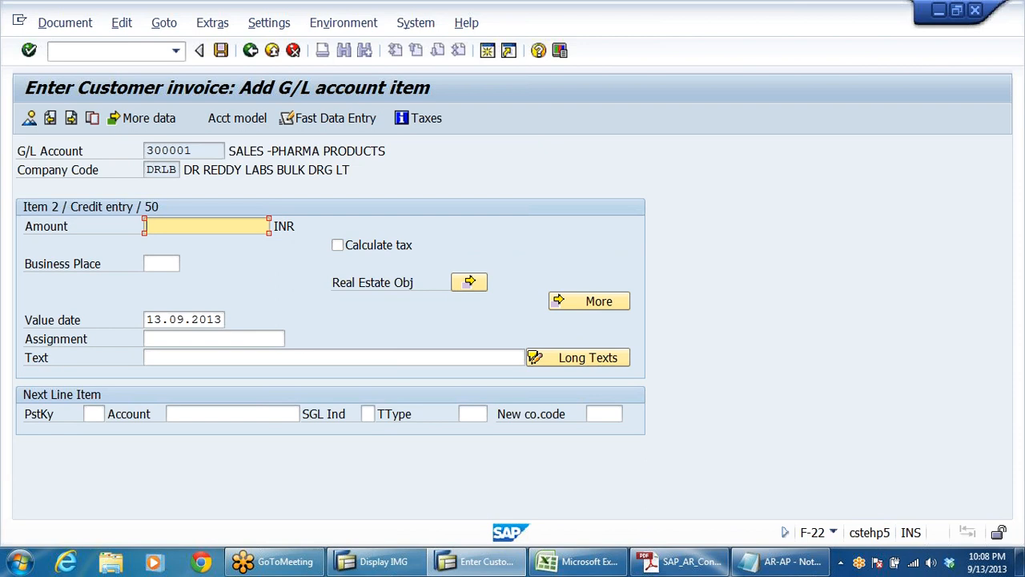
click(177, 227)
click(177, 240)
click(299, 357)
click(298, 379)
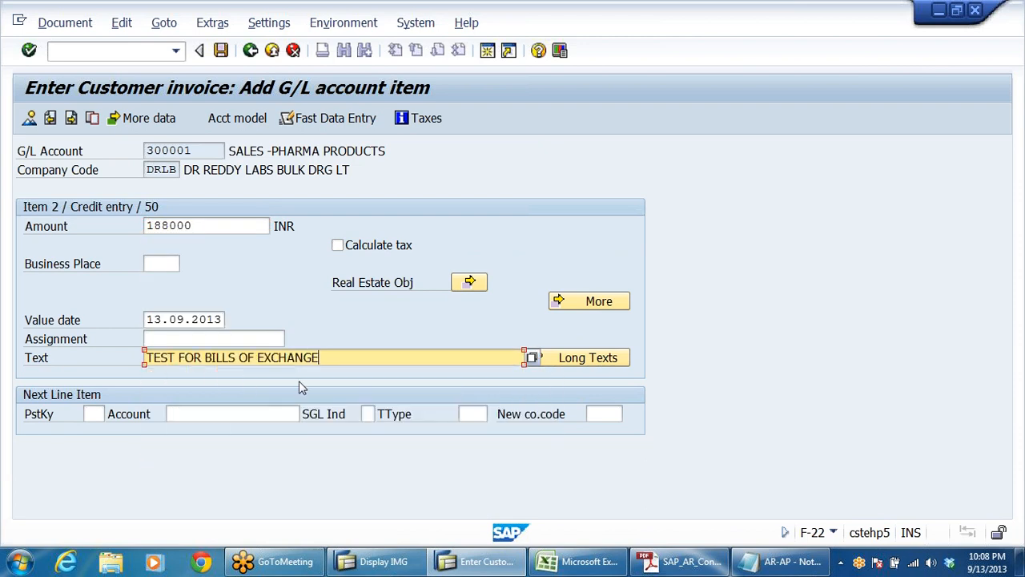
Step: Post the customer invoice from its document overview and exit invoice entry, discarding the new blank header
click(29, 119)
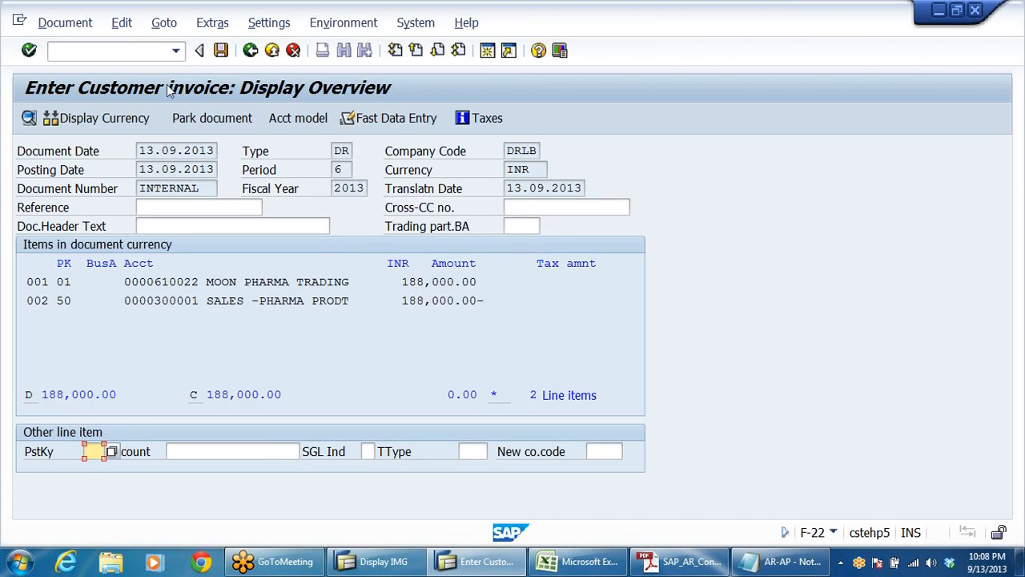
click(221, 51)
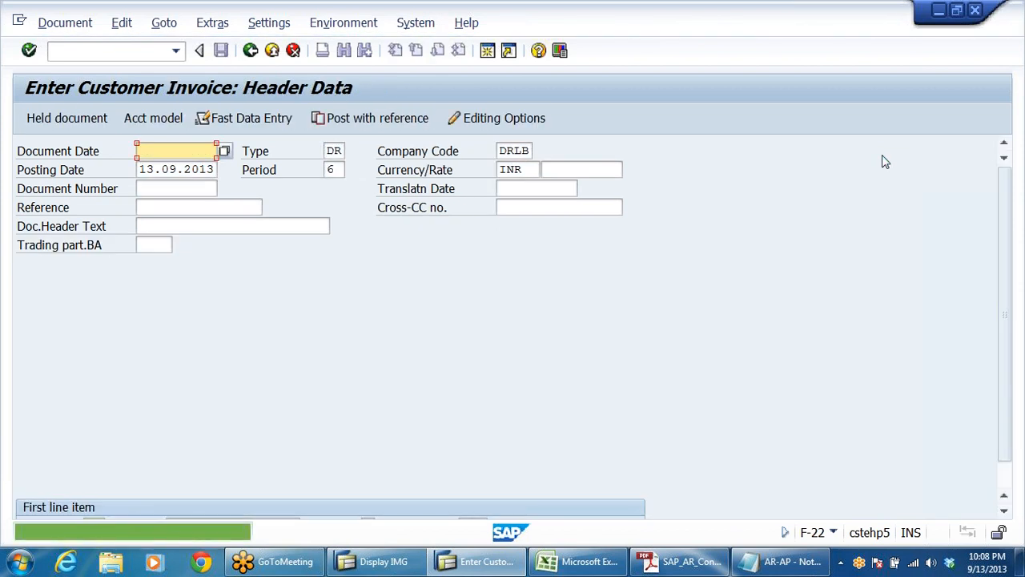
click(273, 50)
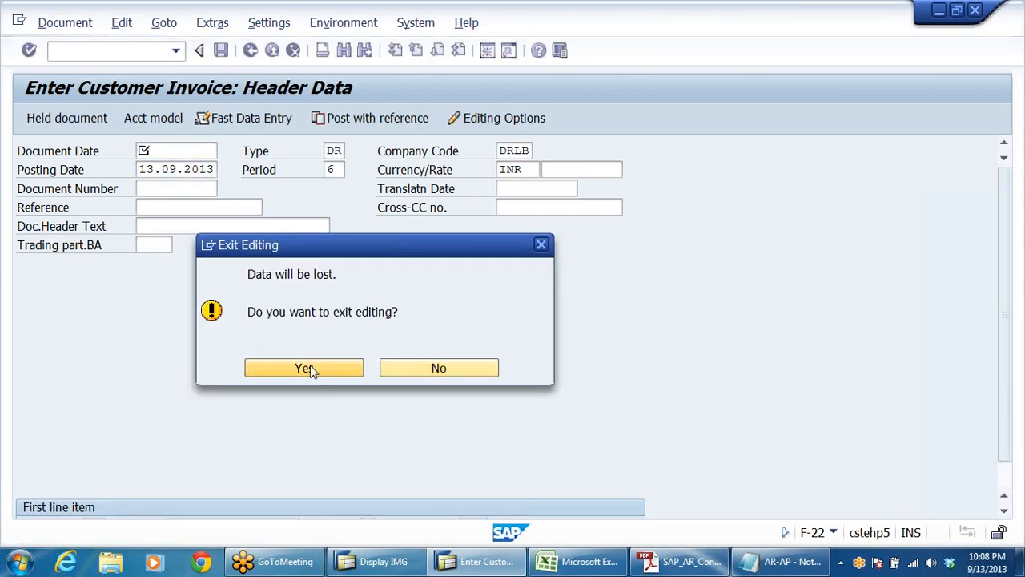
click(309, 369)
Step: Open the F-36 Payment transaction for bills of exchange under Accounts Receivable document entry
scroll(460, 422, down, 2)
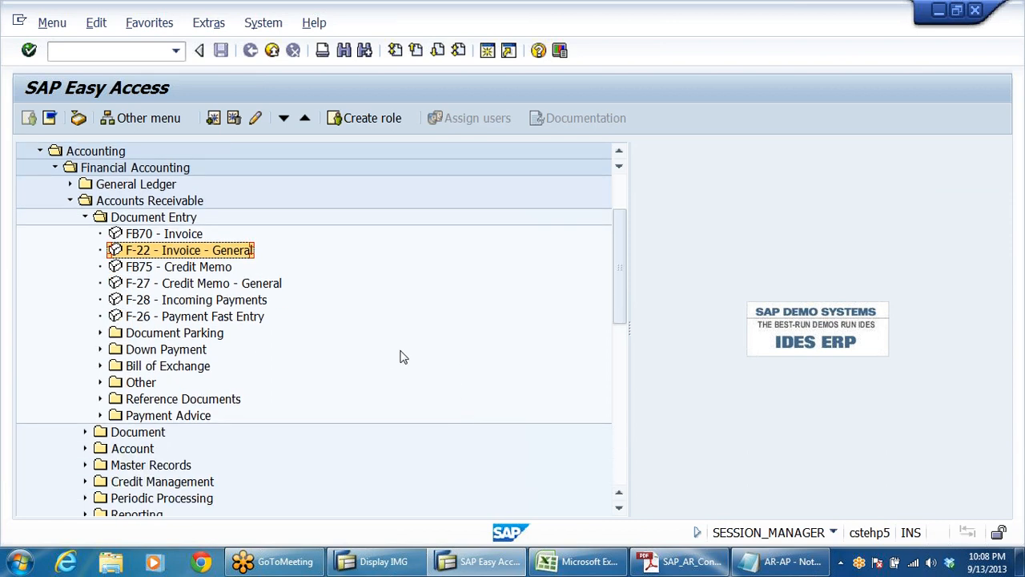
click(160, 368)
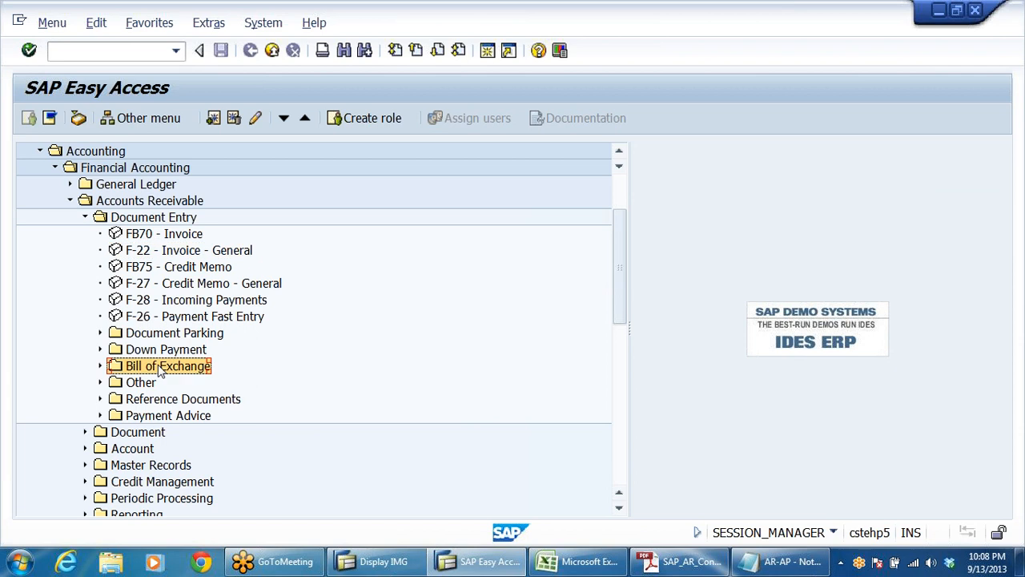
double_click(160, 367)
key(Down)
key(Down)
key(Down)
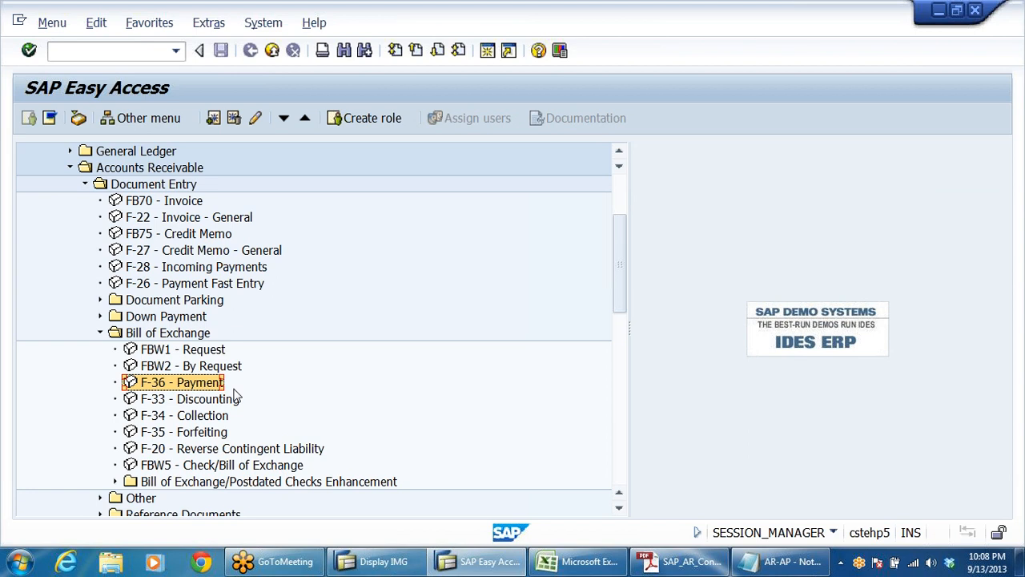
double_click(199, 384)
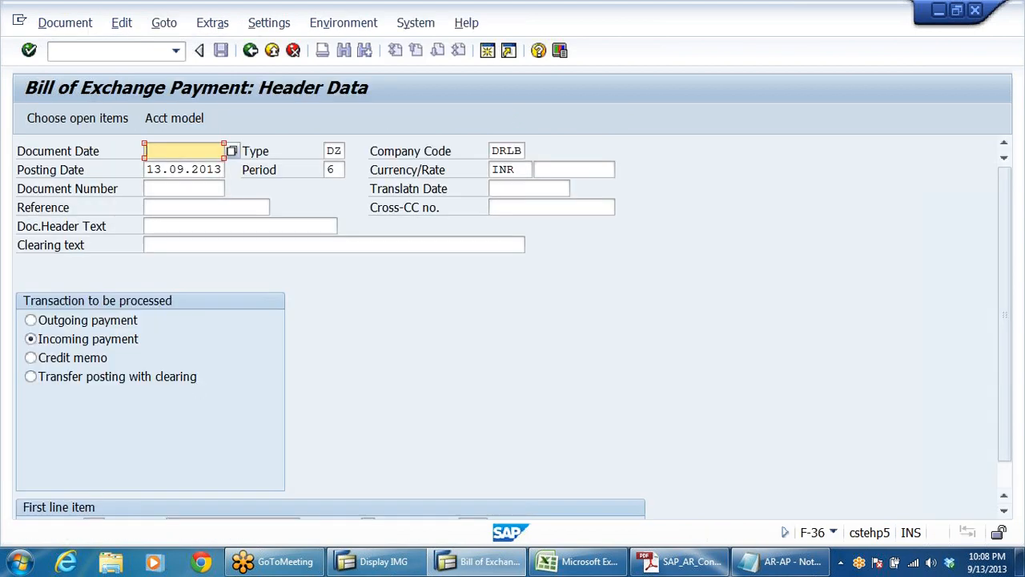
Step: Set the document date to 13.09.2013 and choose Moon Pharma Trading Company from the company code DRLB customers as the first line item's account
click(184, 151)
click(184, 166)
scroll(441, 370, down, 1)
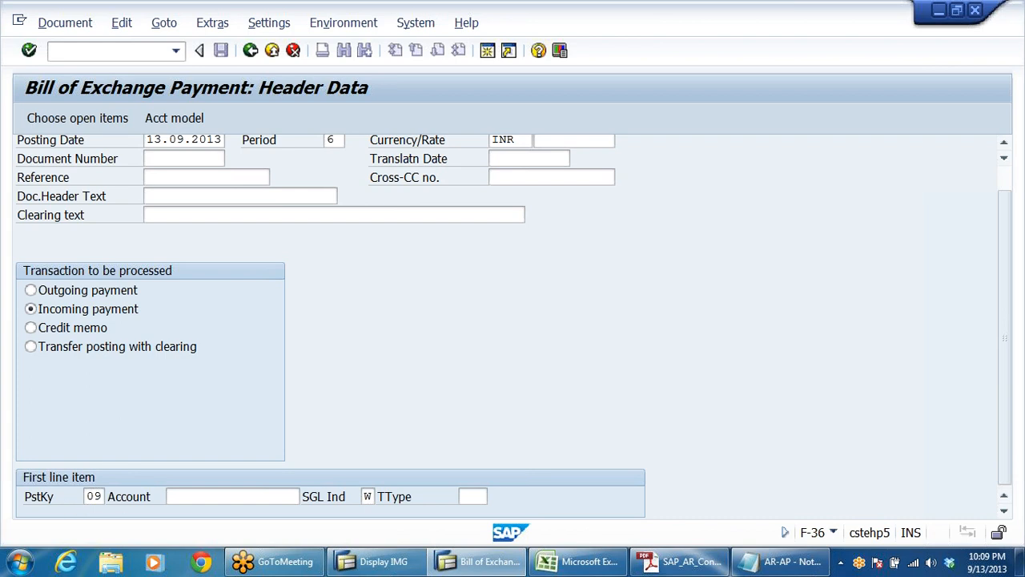
click(210, 497)
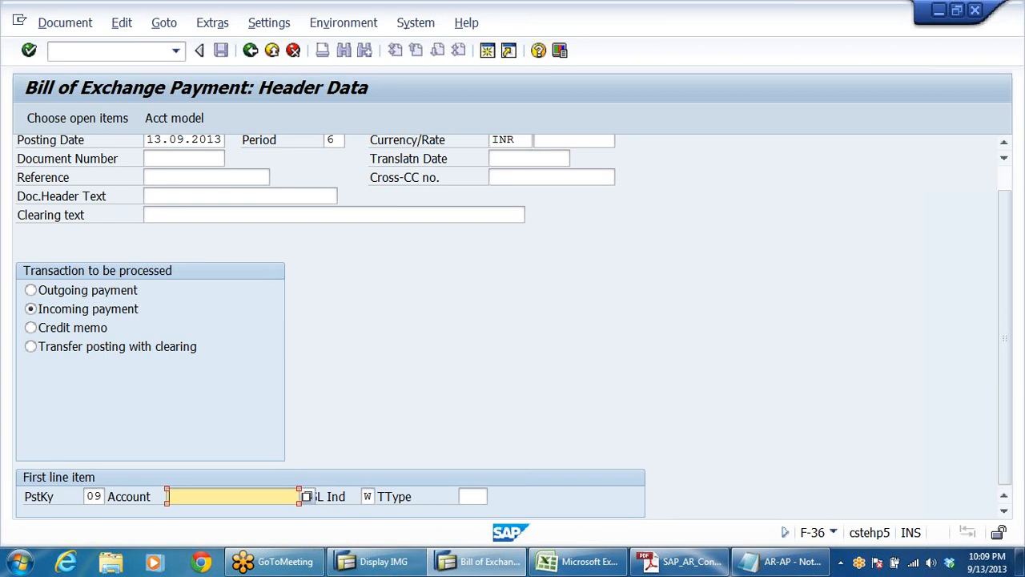
click(308, 497)
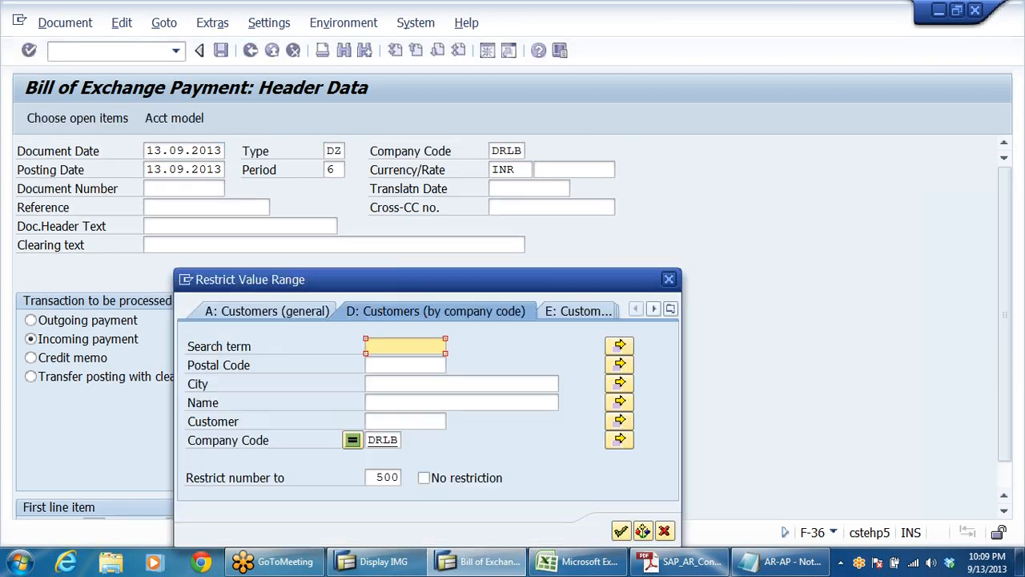
click(622, 531)
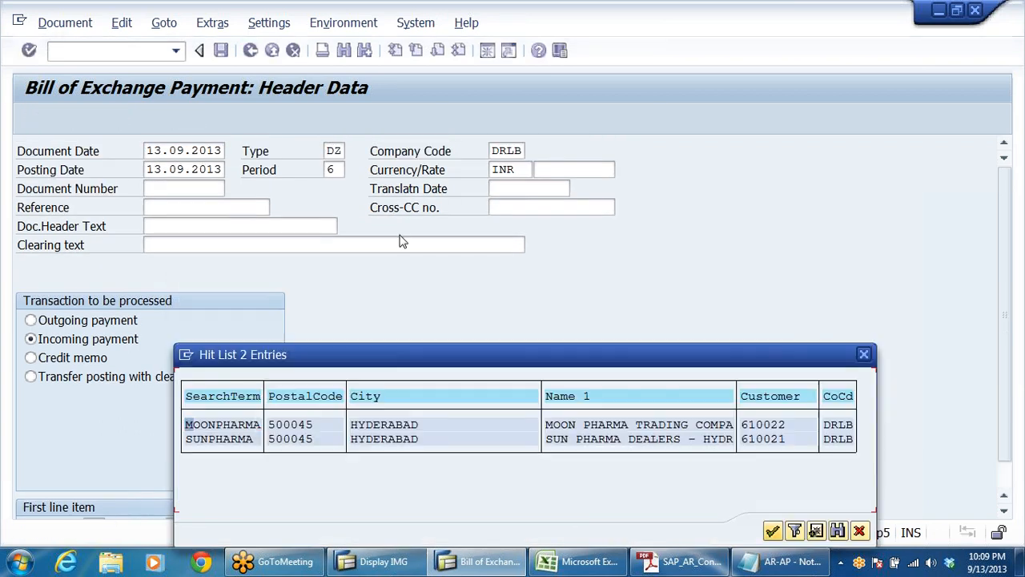
double_click(719, 431)
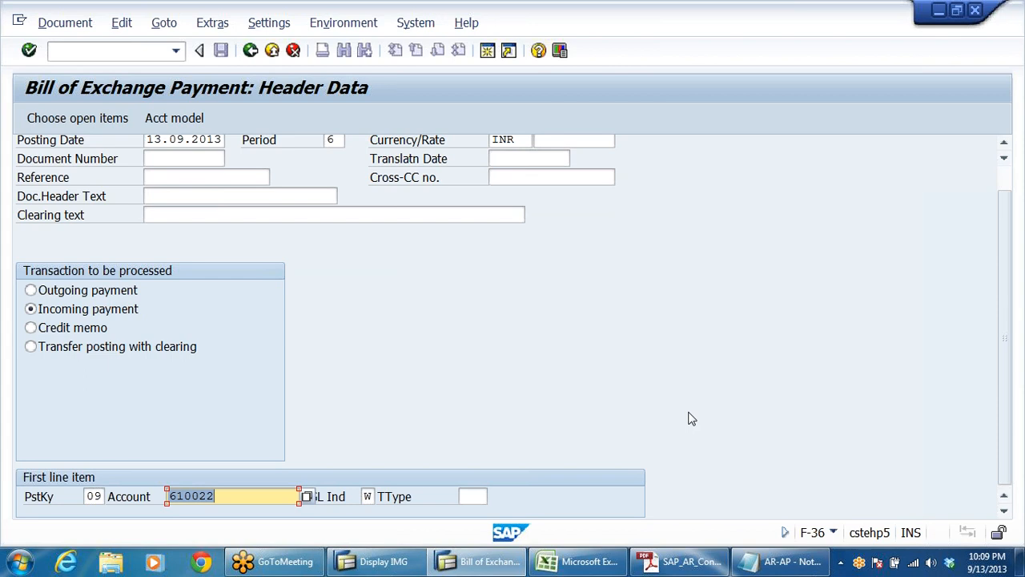
Step: Check the document type and first line item of the bill of exchange payment, and continue to the customer item
click(216, 496)
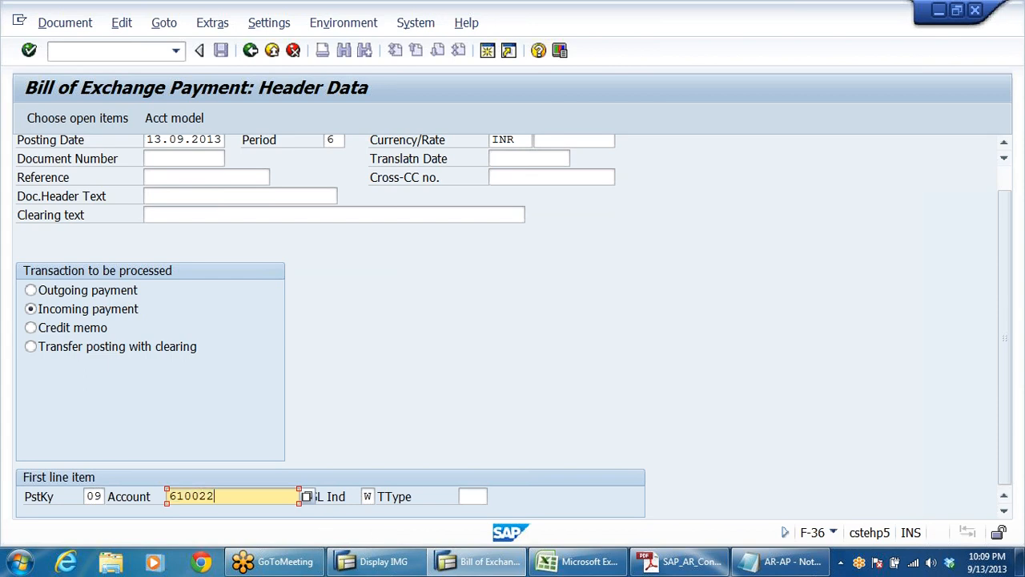
scroll(400, 329, up, 1)
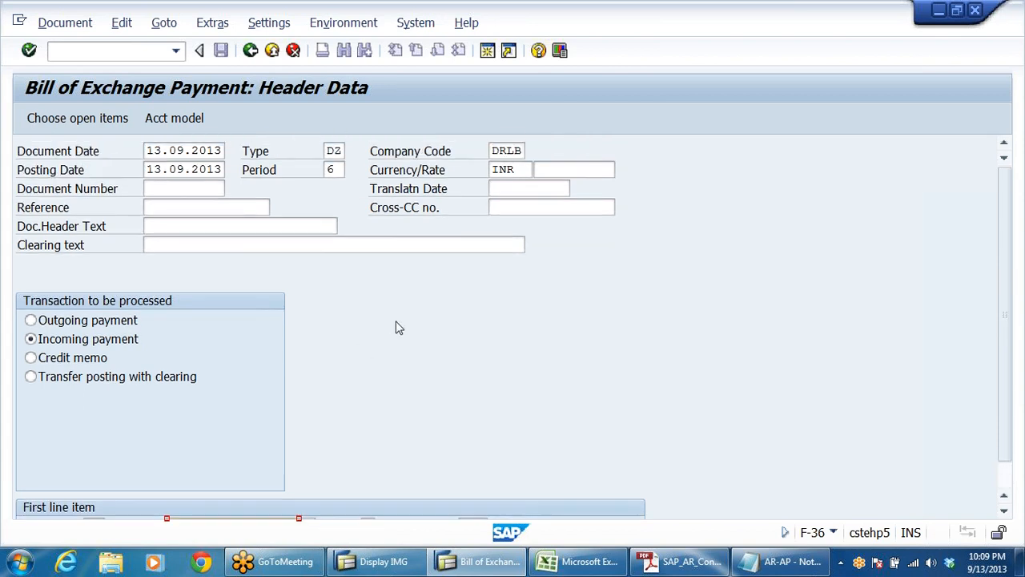
click(333, 151)
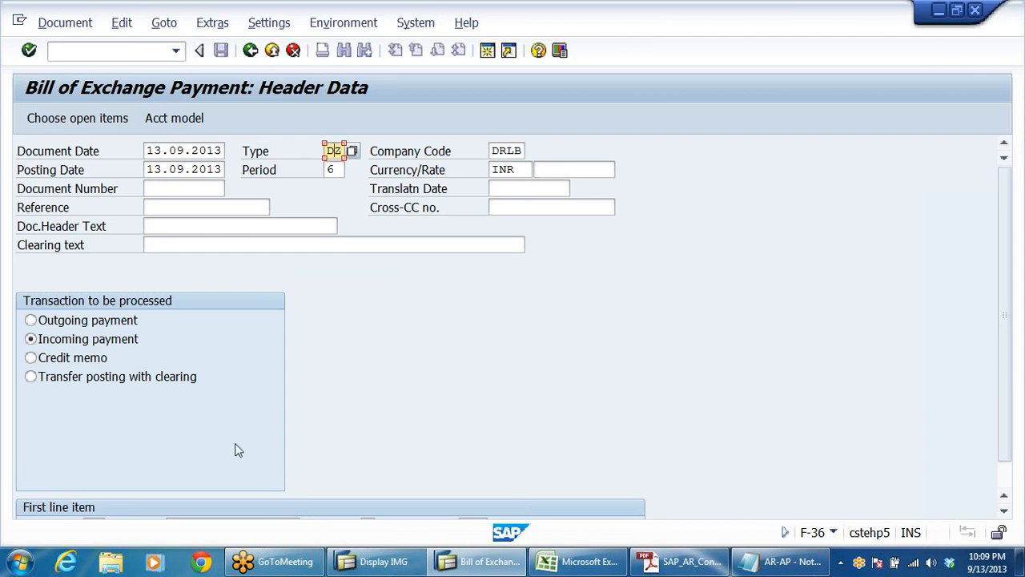
scroll(364, 392, down, 1)
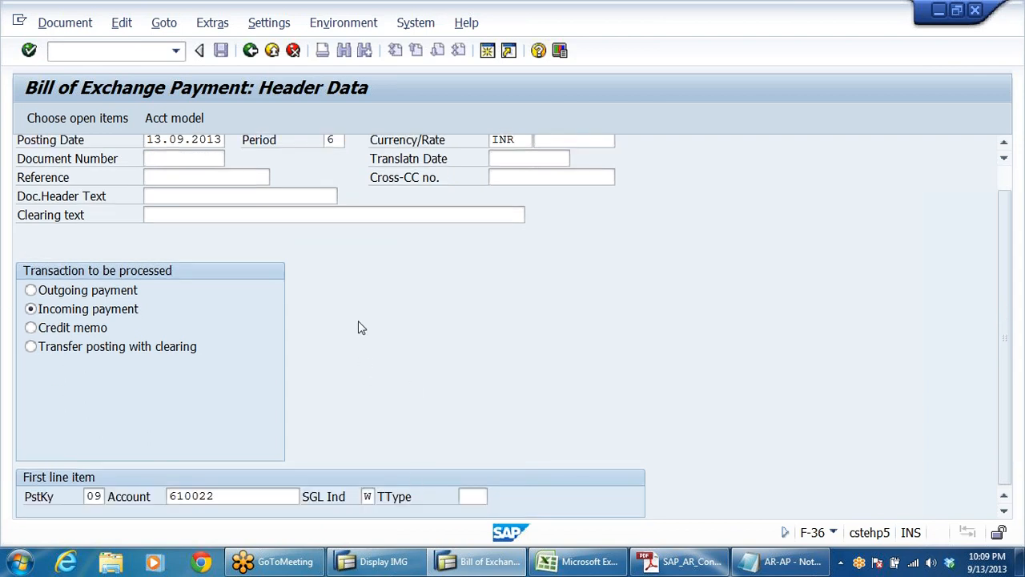
scroll(555, 329, up, 1)
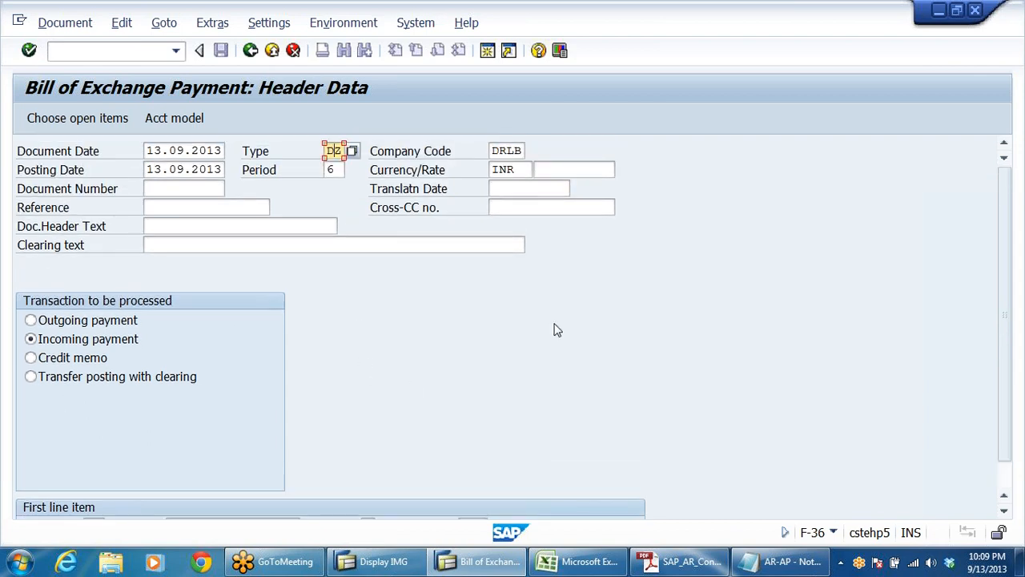
key(Return)
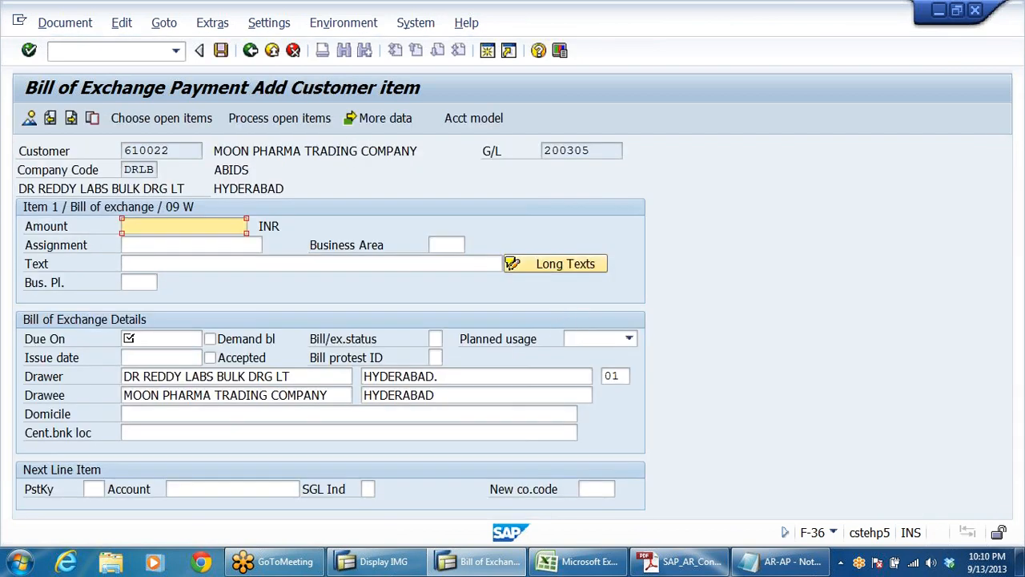
Step: Enter an amount of 188000 INR and the text TEST FOR BILLS OF EXCHANGE in the bill of exchange item
text(1)
key(Down)
key(Return)
click(226, 265)
key(space)
click(222, 279)
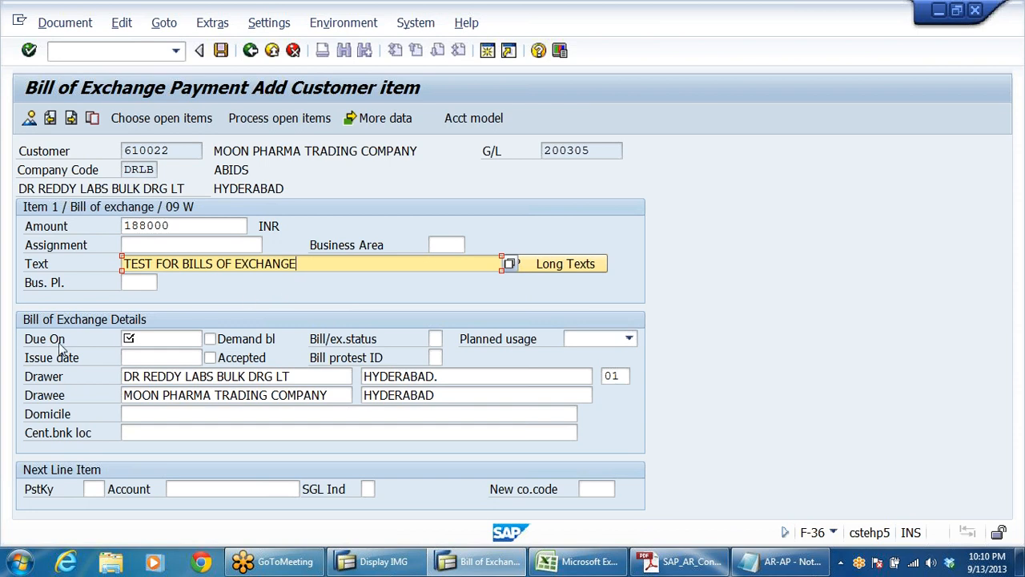
Step: Set the bill of exchange due date to 31102013
click(156, 339)
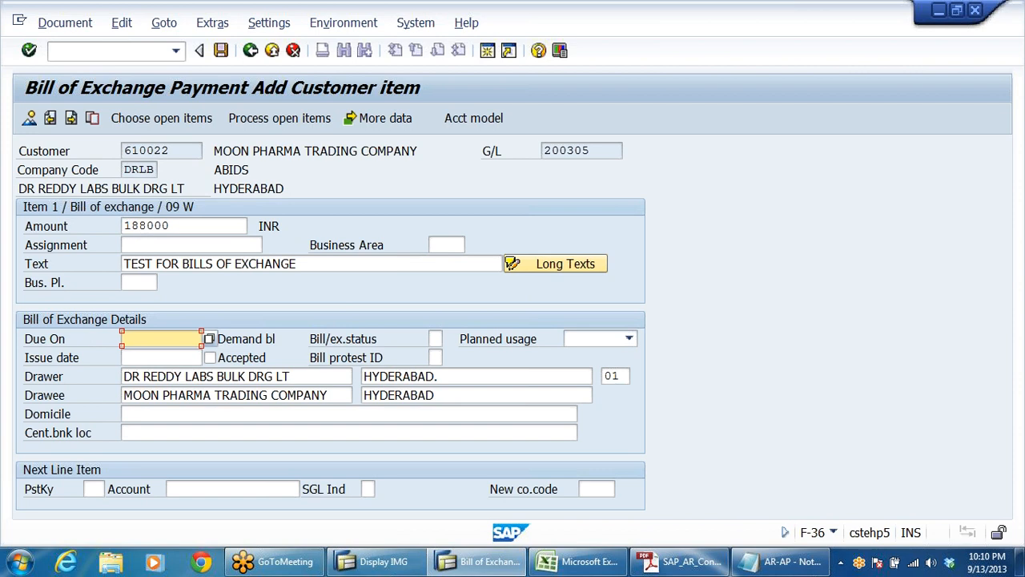
text(31102013)
drag(185, 338, 3, 385)
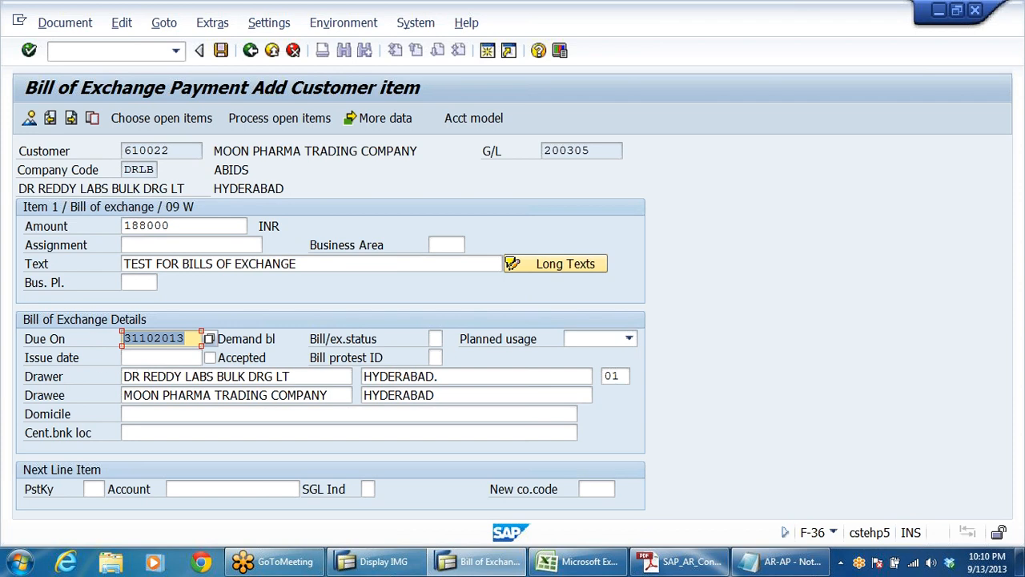
click(185, 338)
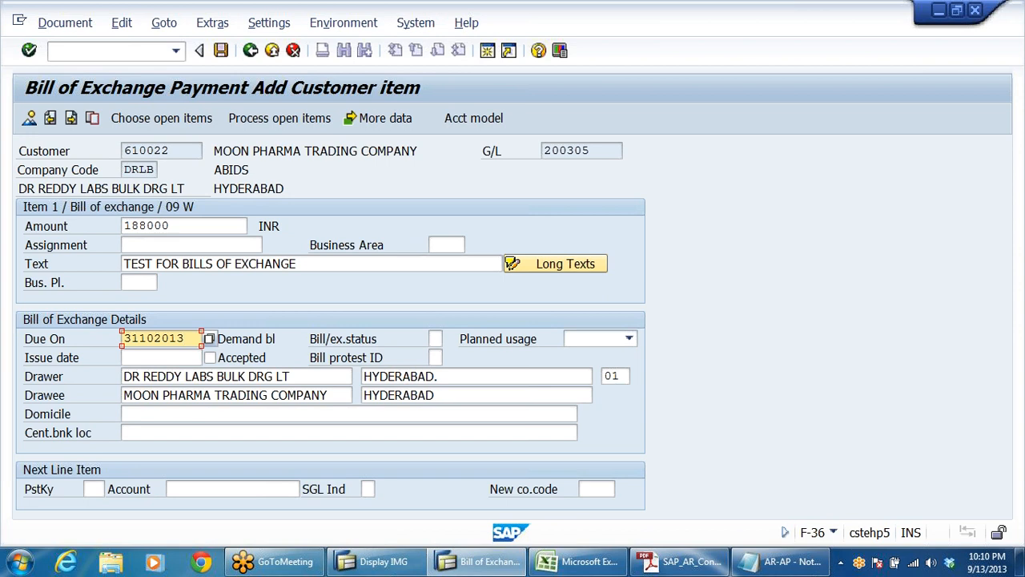
Step: Set the bill's issue date to 13092013 and its planned usage to Discounting
click(161, 357)
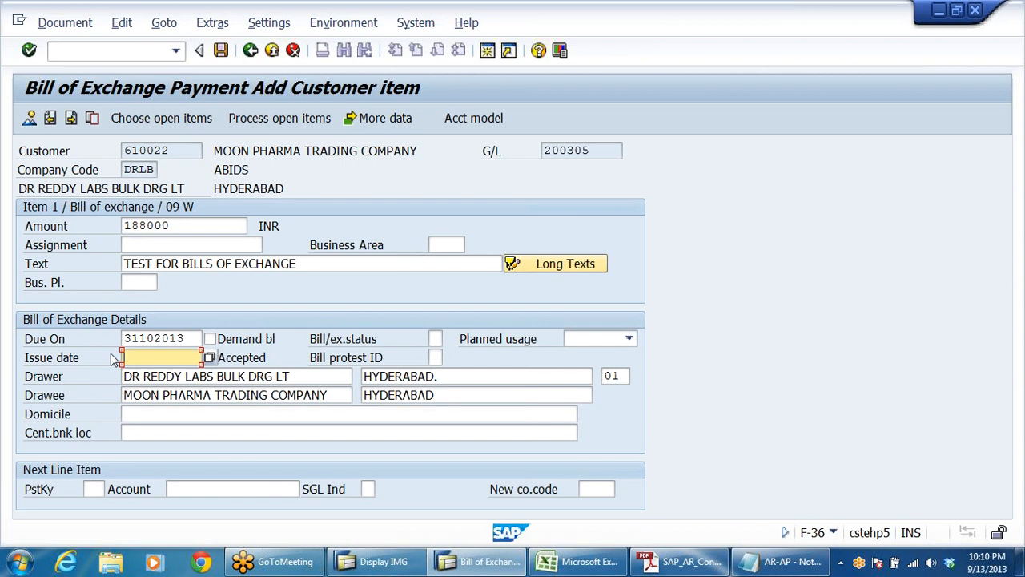
text(13092013)
click(630, 341)
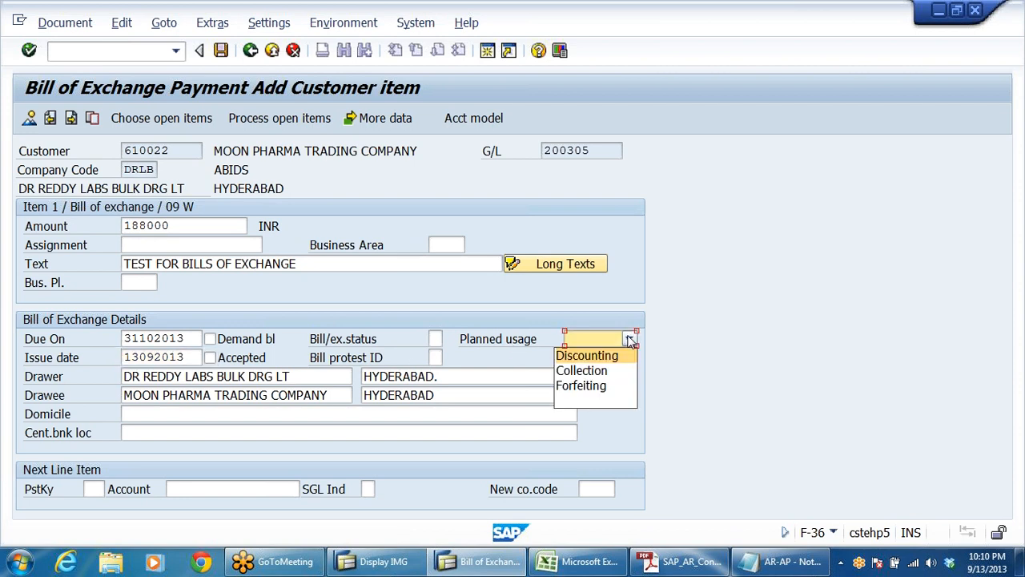
click(616, 356)
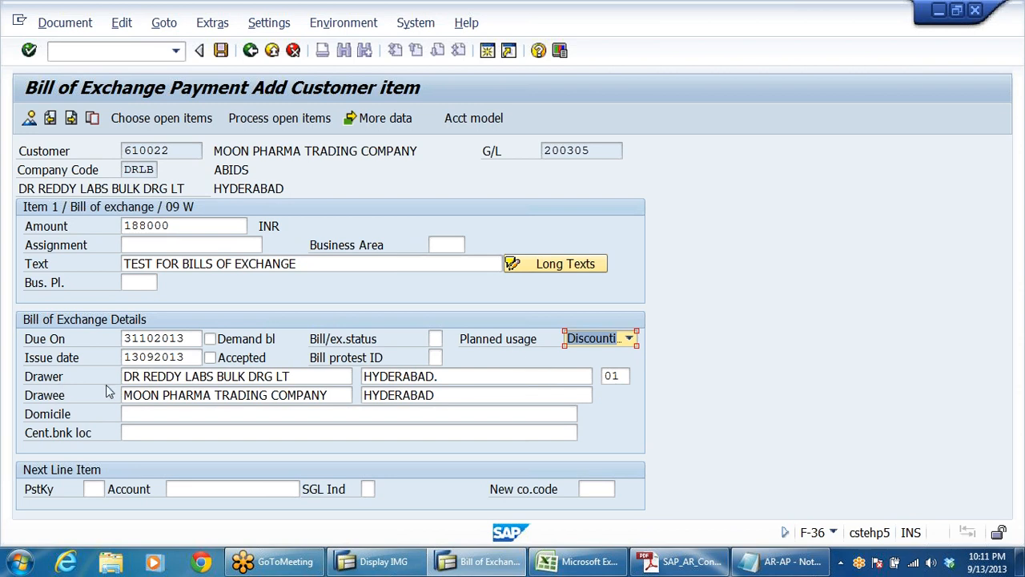
Step: Check the drawer and drawee given in the bill of exchange details
key(Tab)
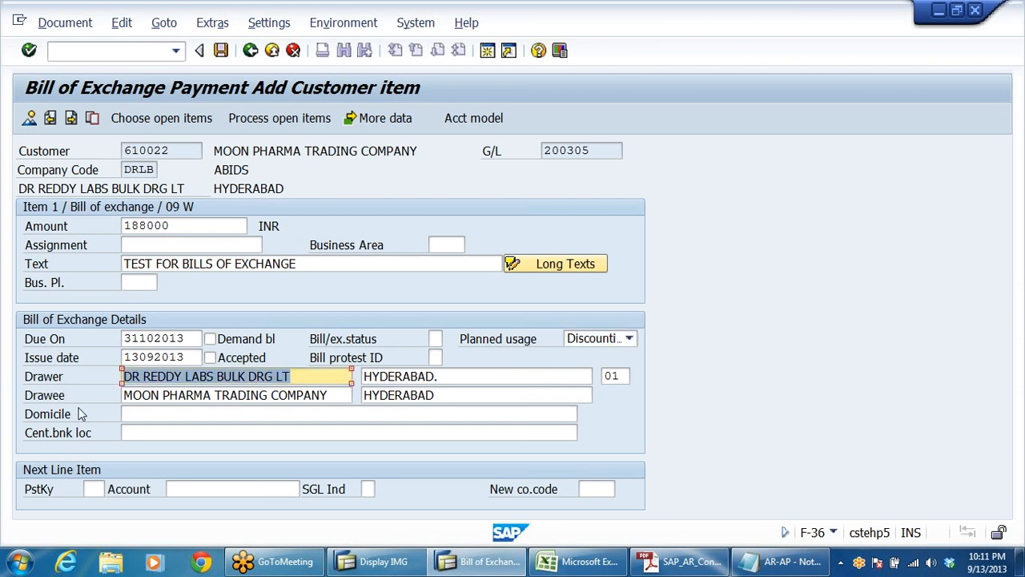
click(83, 400)
key(Tab)
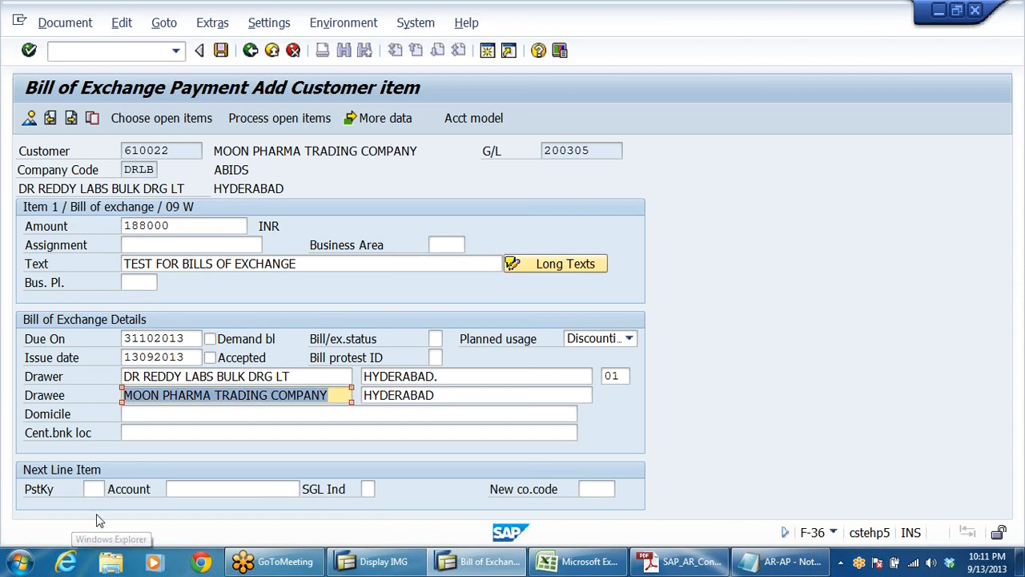
click(290, 376)
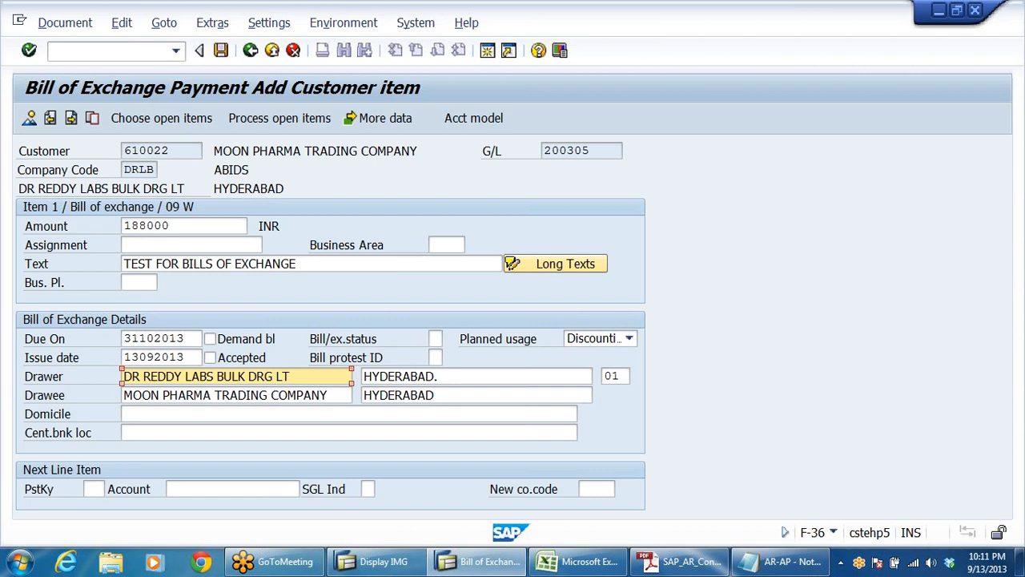
drag(293, 378, 10, 413)
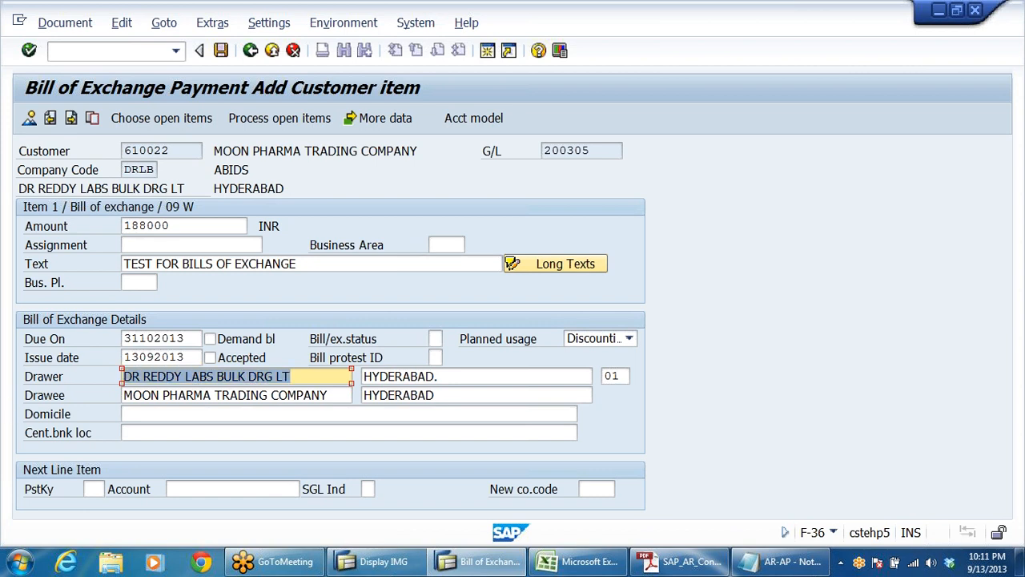
drag(349, 395, 5, 427)
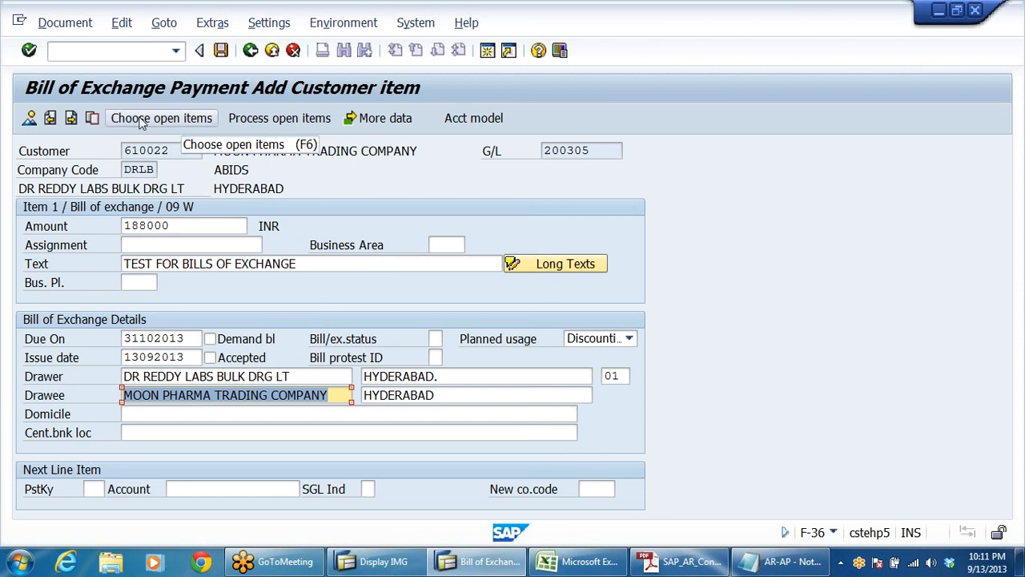
Step: Choose open items for the bill of exchange payment and process the customer's normal open items without additional selections
key(Return)
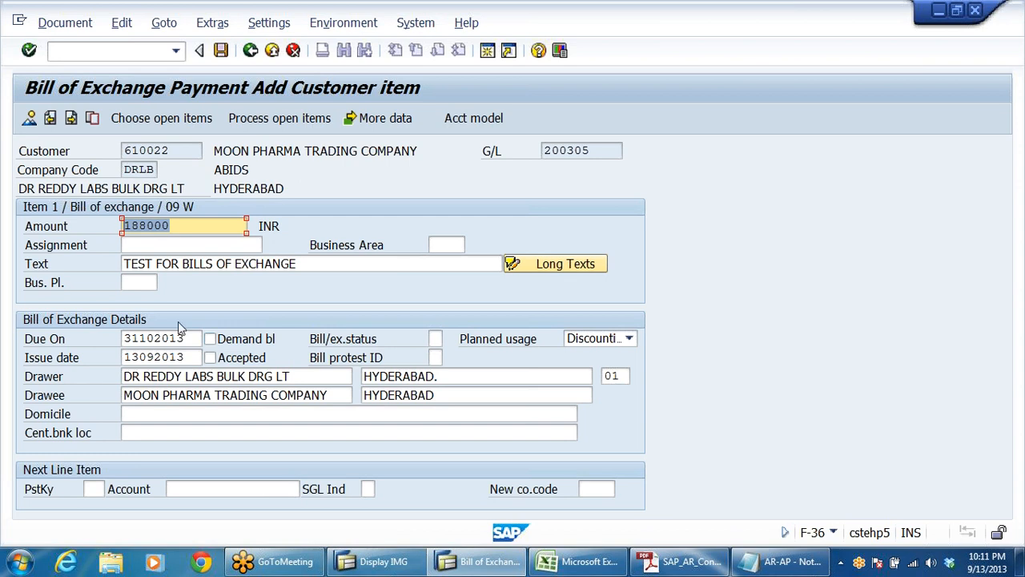
click(160, 118)
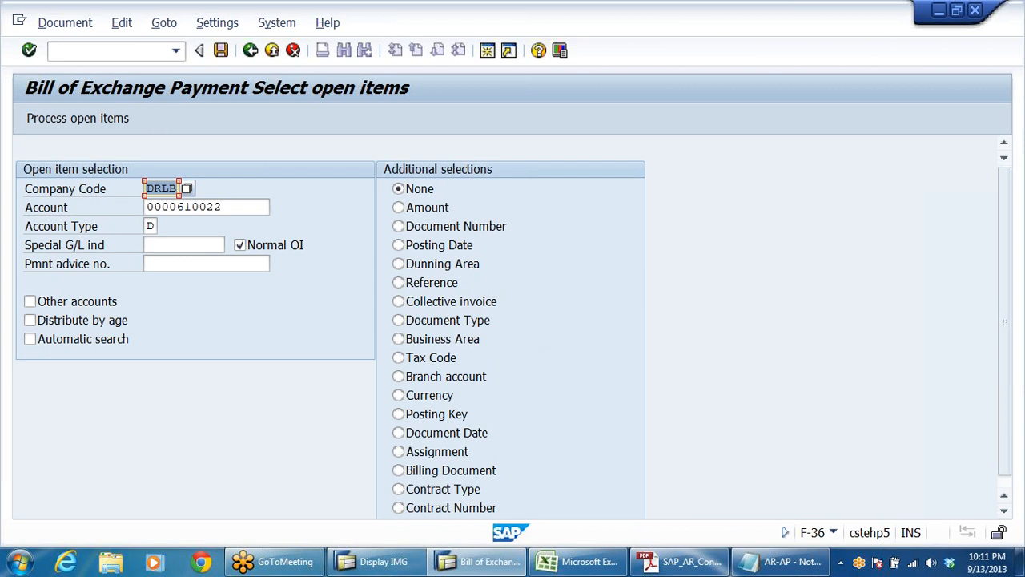
click(93, 121)
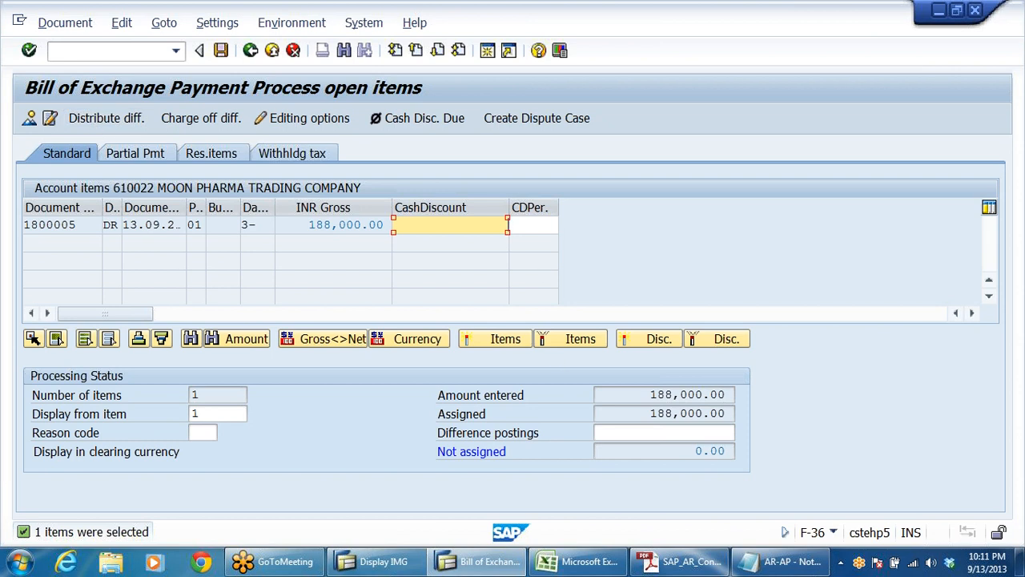
Step: Compare the entered and assigned amounts of the bill of exchange payment, then check the expected entry in the AR-AP Notepad notes
click(711, 395)
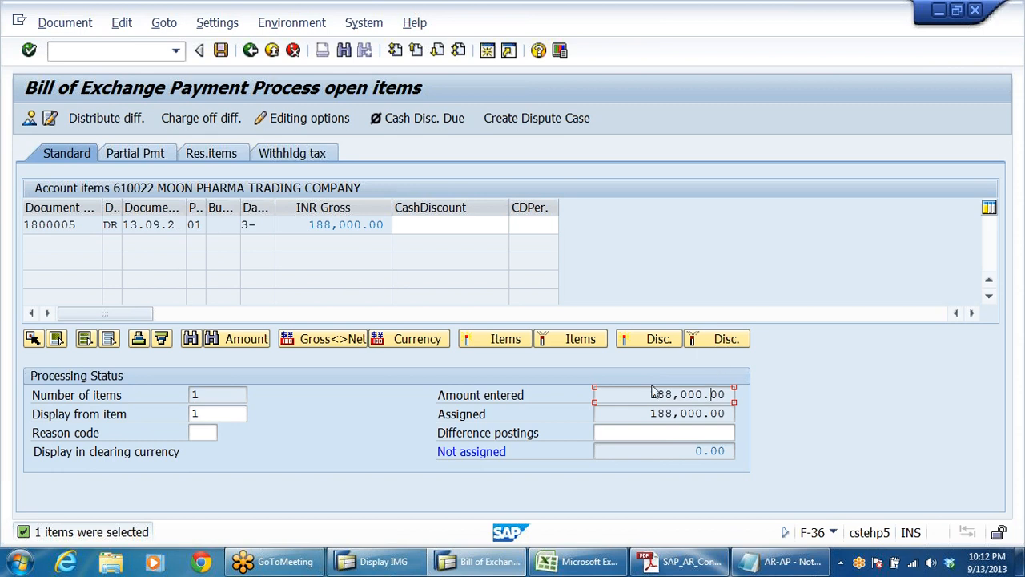
drag(650, 394, 732, 394)
drag(650, 413, 732, 414)
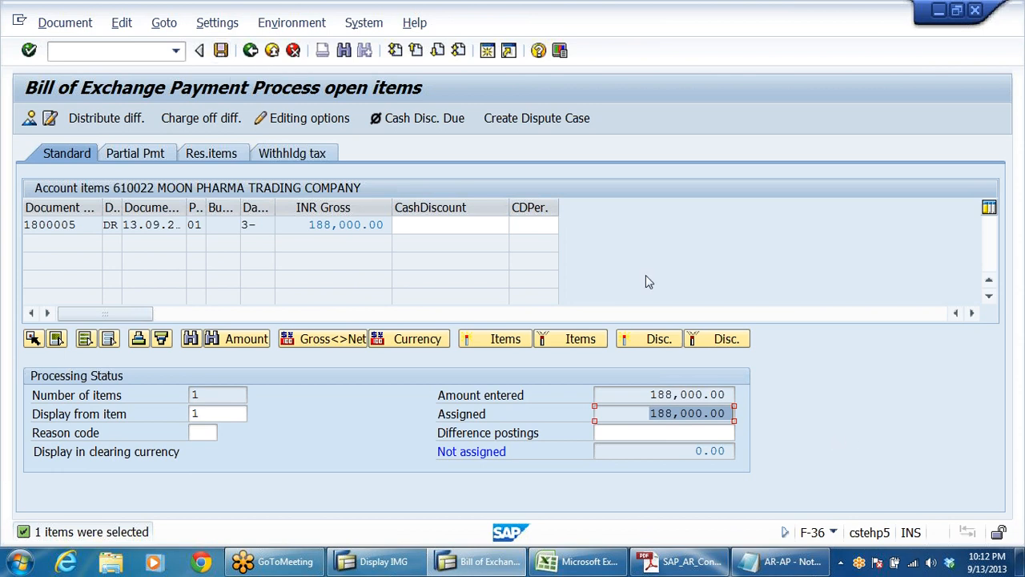
click(781, 560)
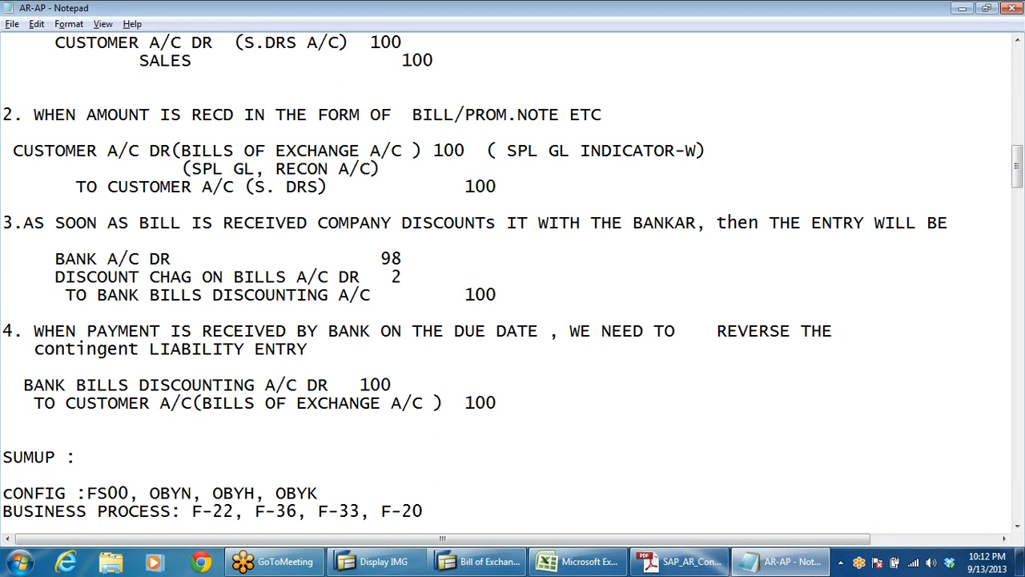
key(alt+Tab)
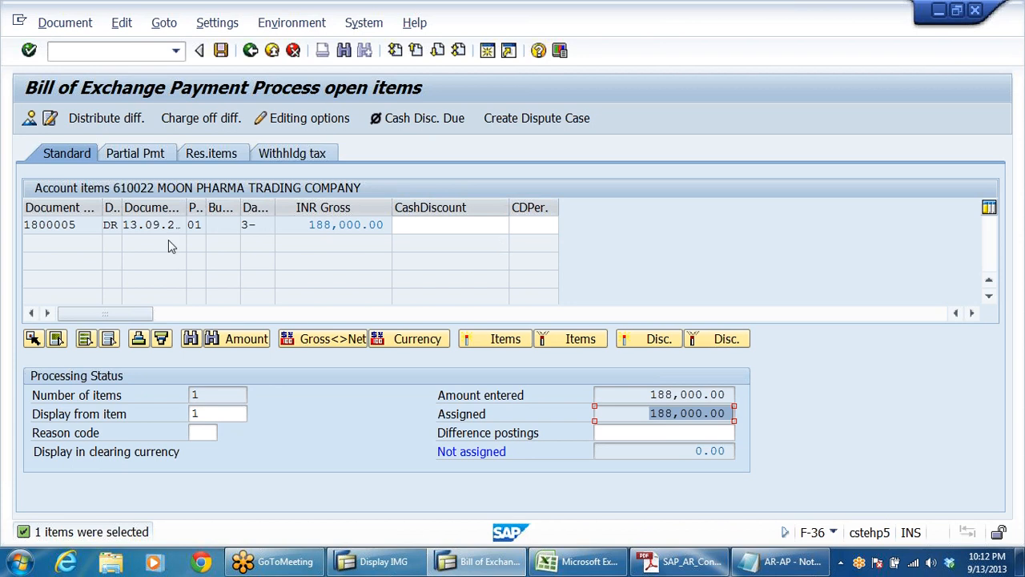
Step: Post the bill of exchange payment from its document overview and display the posted document
click(29, 119)
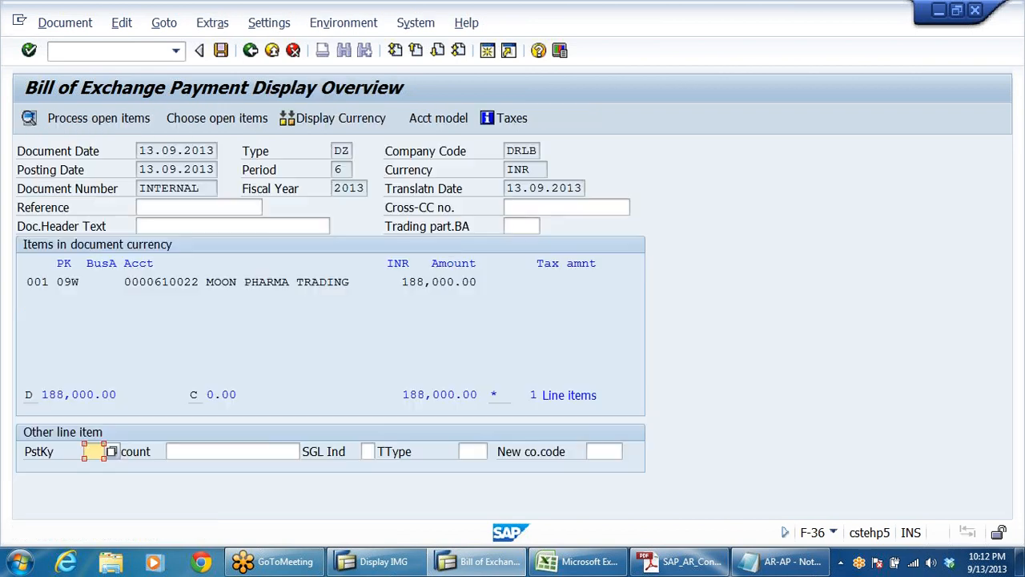
click(222, 52)
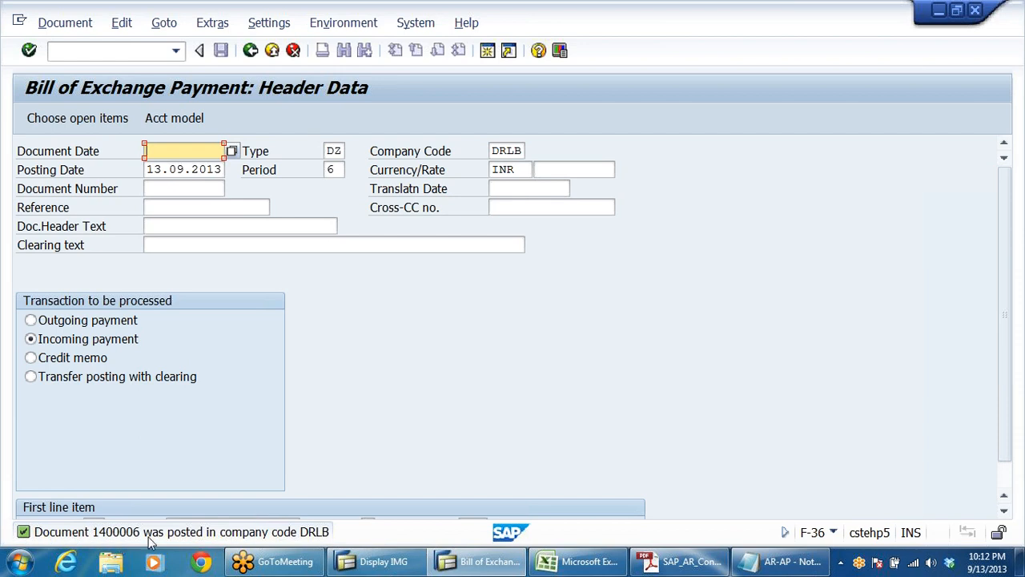
click(48, 25)
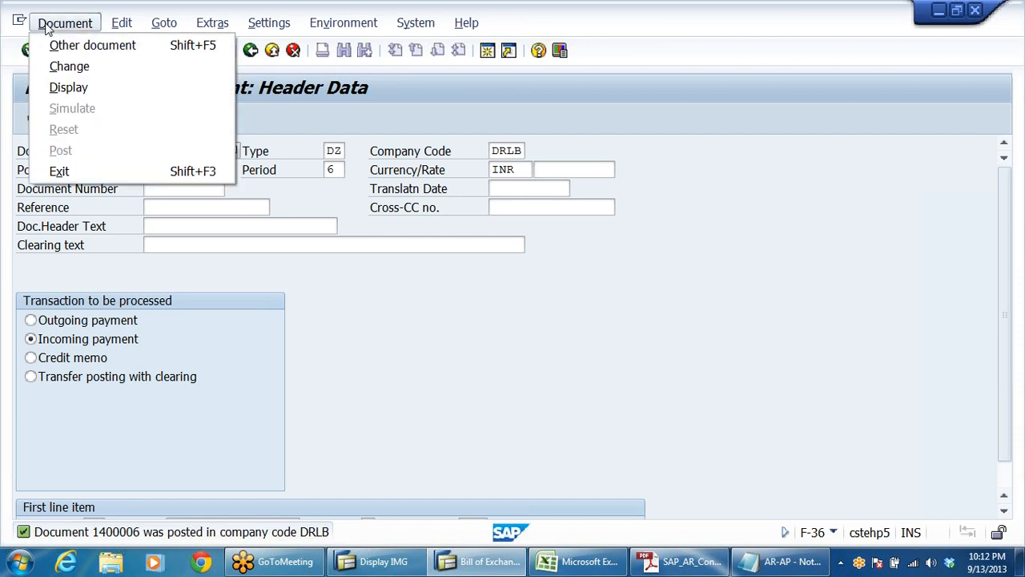
click(72, 86)
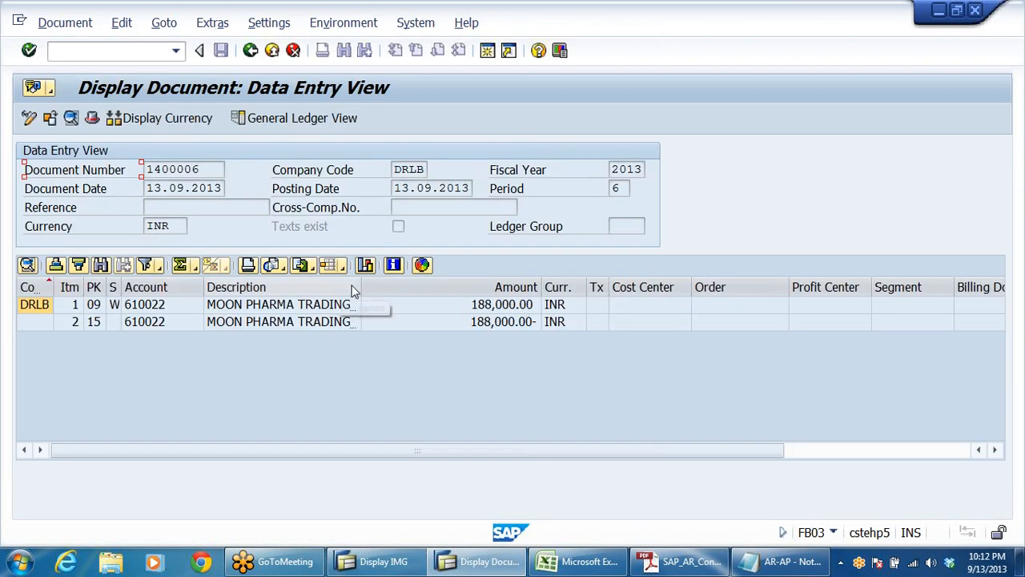
Step: Fit the Description column to its contents and inspect both customer line items in the data entry view
click(362, 287)
double_click(362, 287)
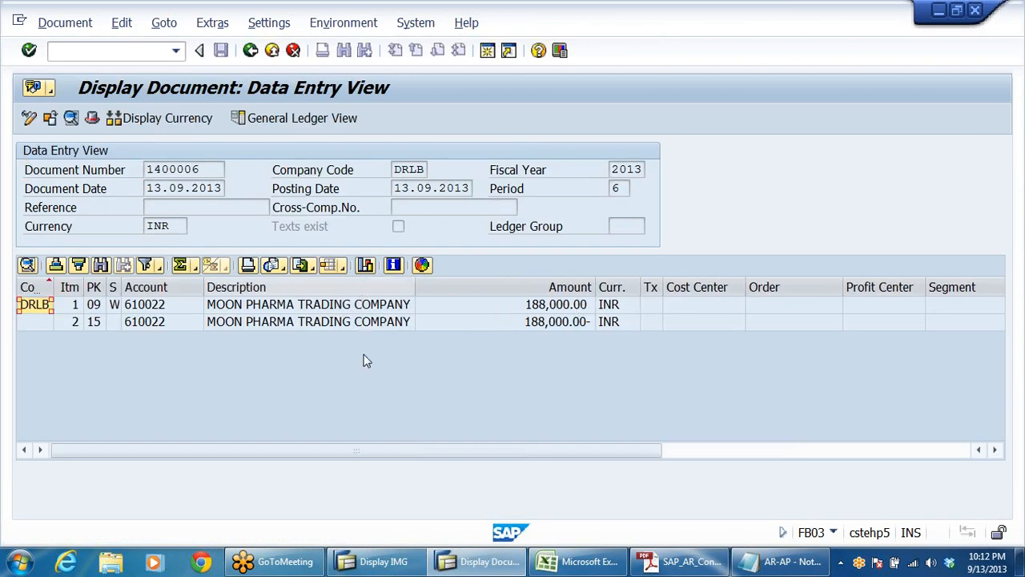
click(282, 310)
click(276, 324)
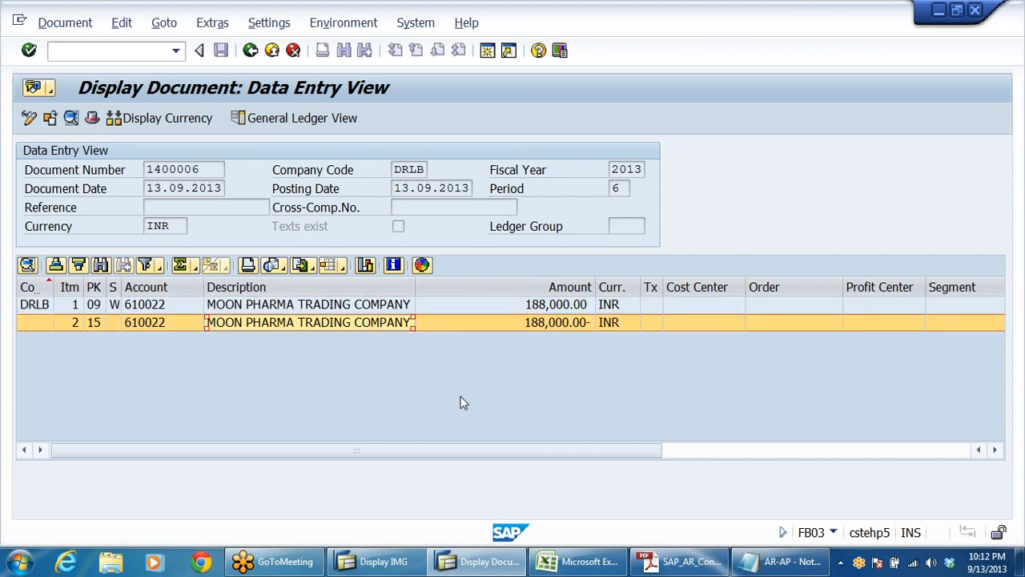
click(431, 389)
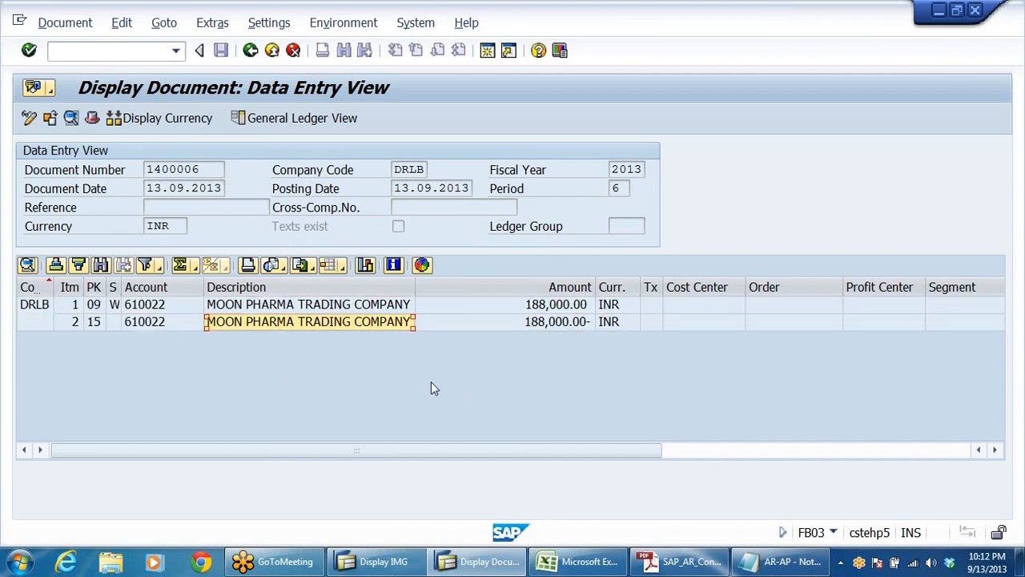
Step: Examine the bills of exchange and sundry debtors postings in the General Ledger View against the bill receipt entry in the AR-AP notes
click(285, 116)
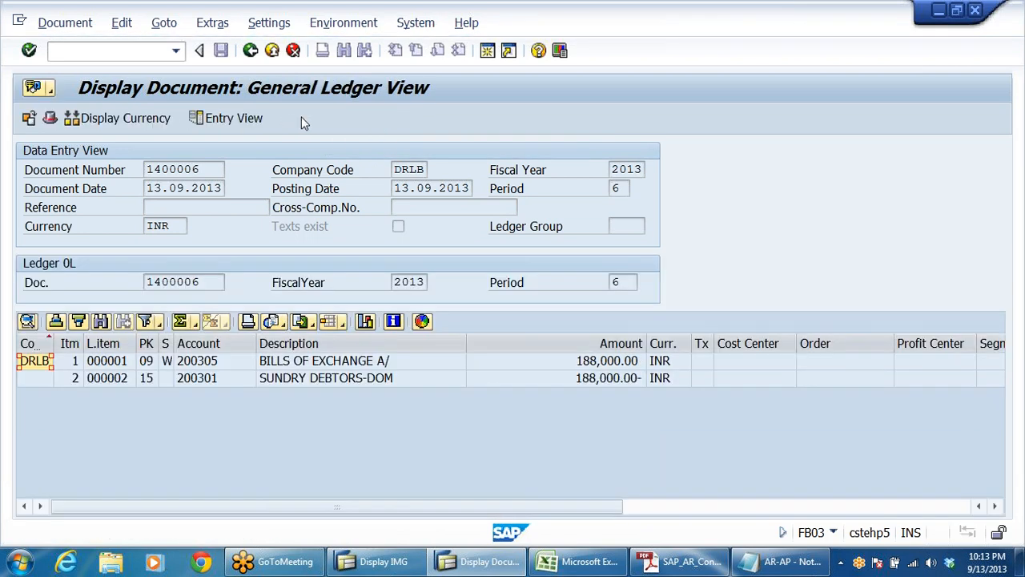
click(367, 362)
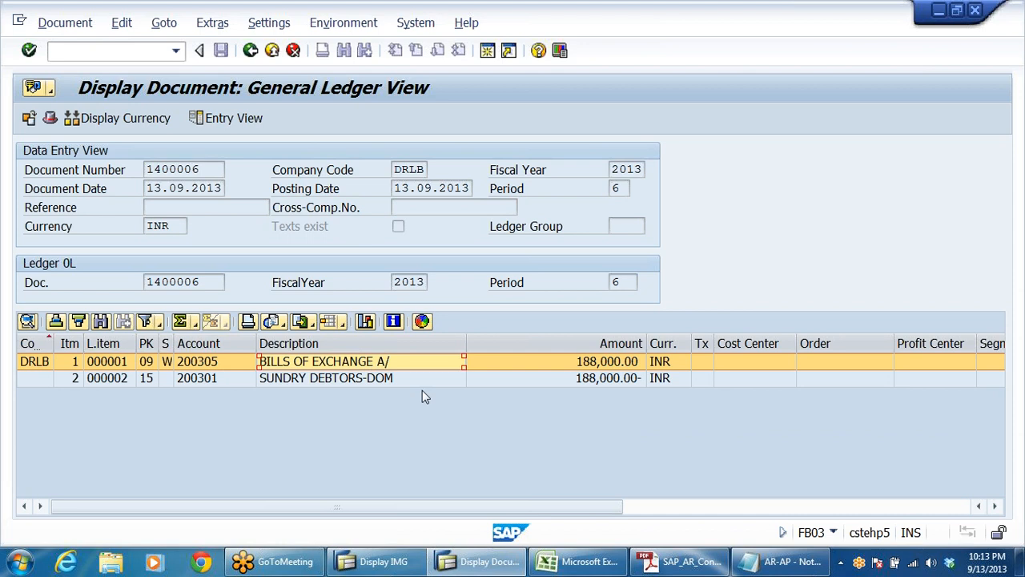
click(374, 381)
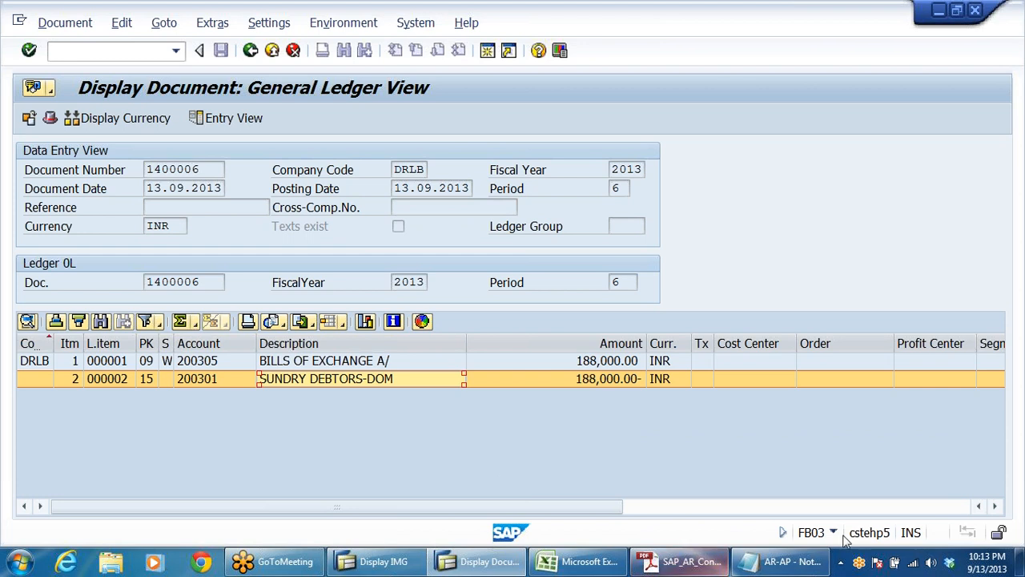
click(781, 562)
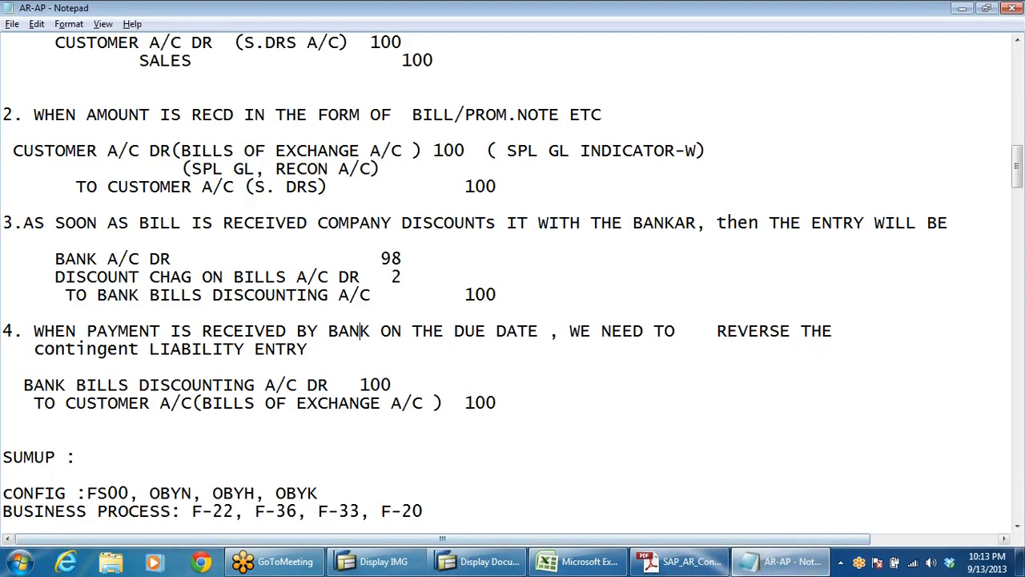
click(286, 187)
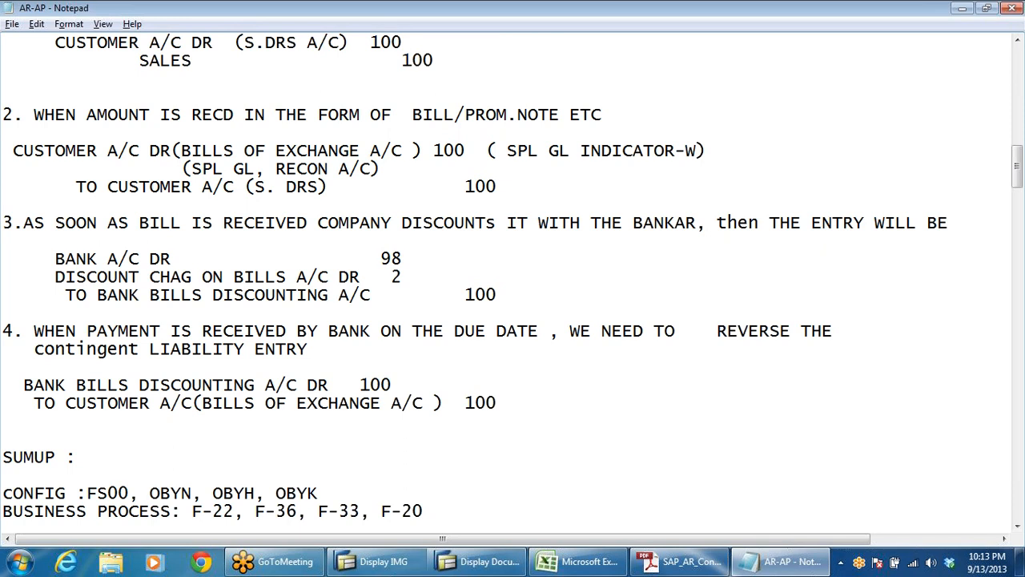
key(alt+Tab)
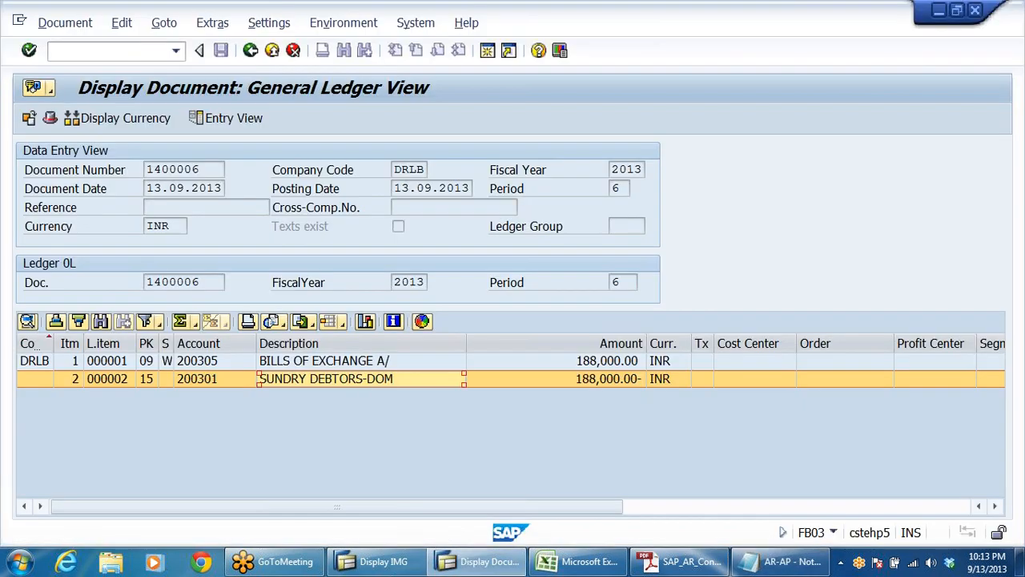
click(350, 362)
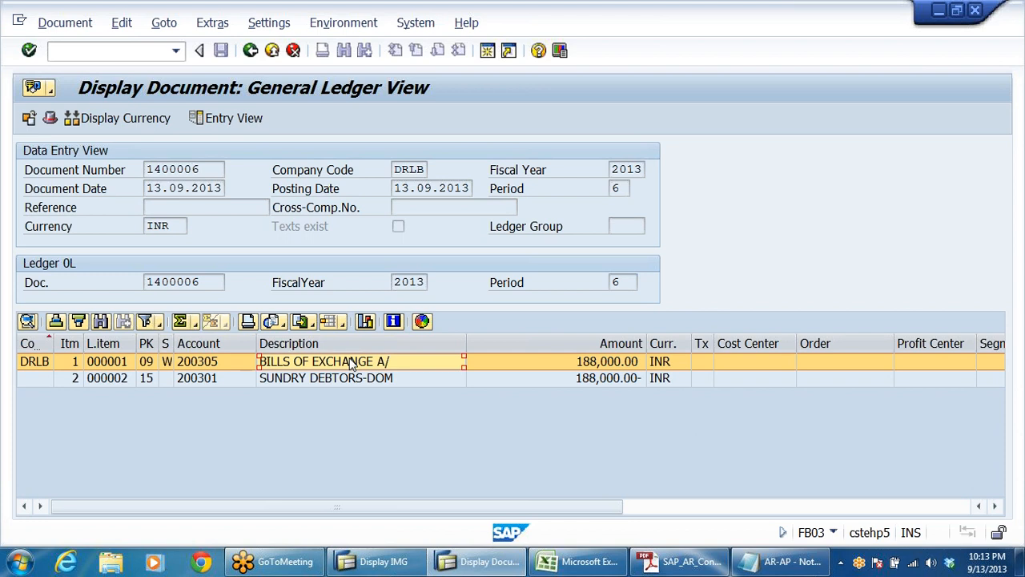
click(346, 381)
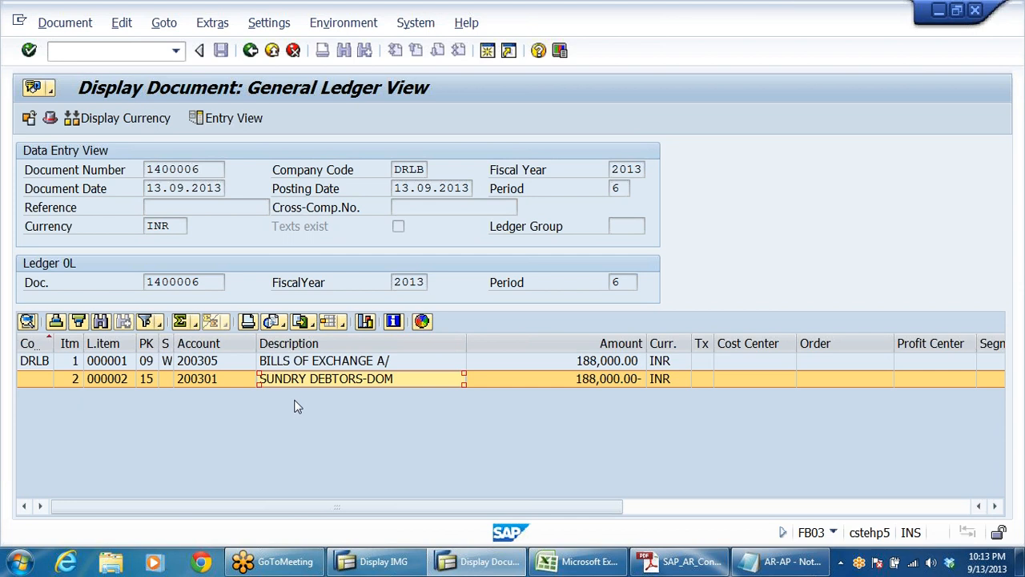
Step: Exit the posted document and the F-36 transaction, and open FD10N Display Balances under the Accounts Receivable Account folder
click(272, 50)
click(272, 51)
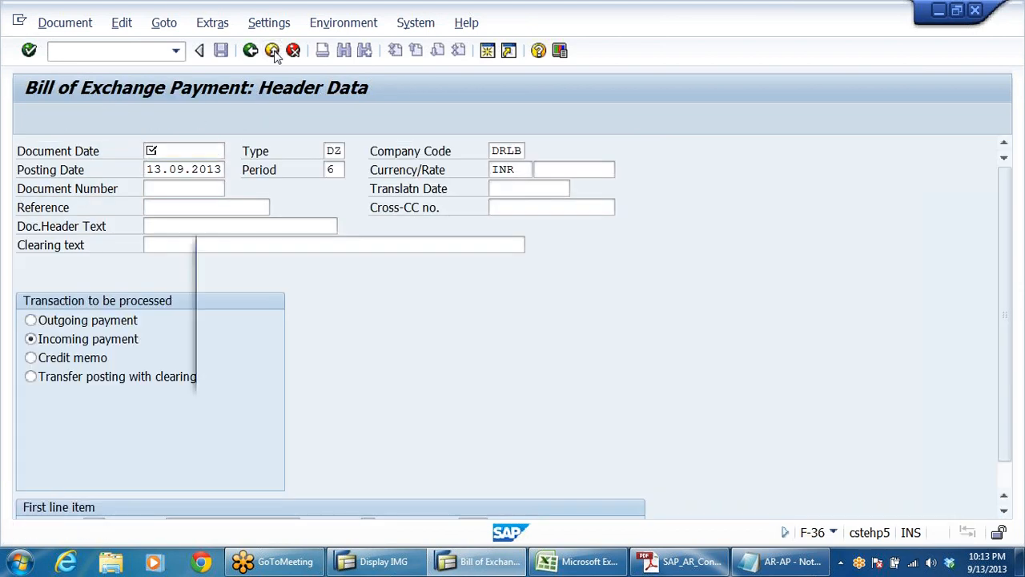
click(314, 371)
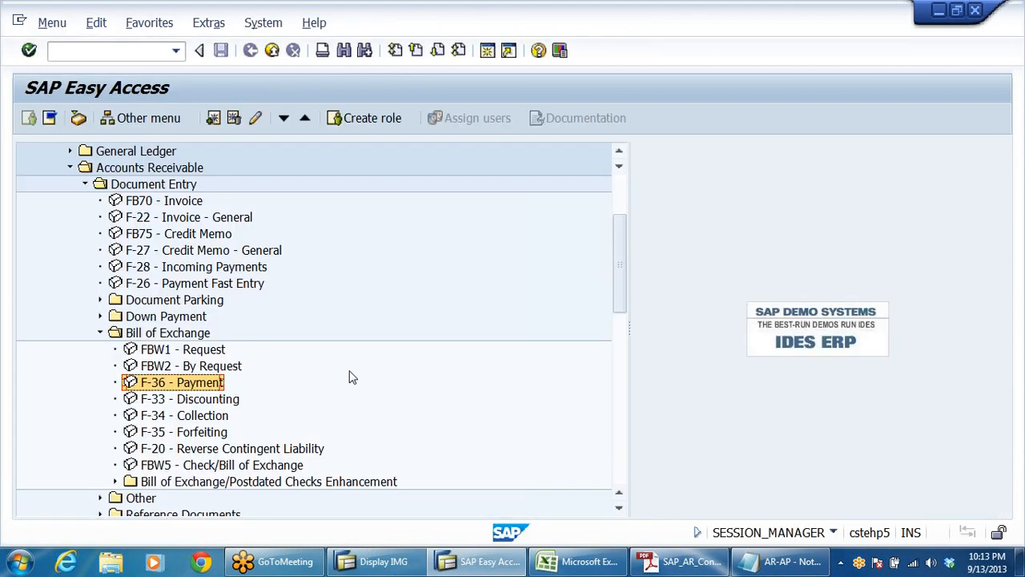
scroll(353, 375, down, 3)
scroll(352, 374, down, 2)
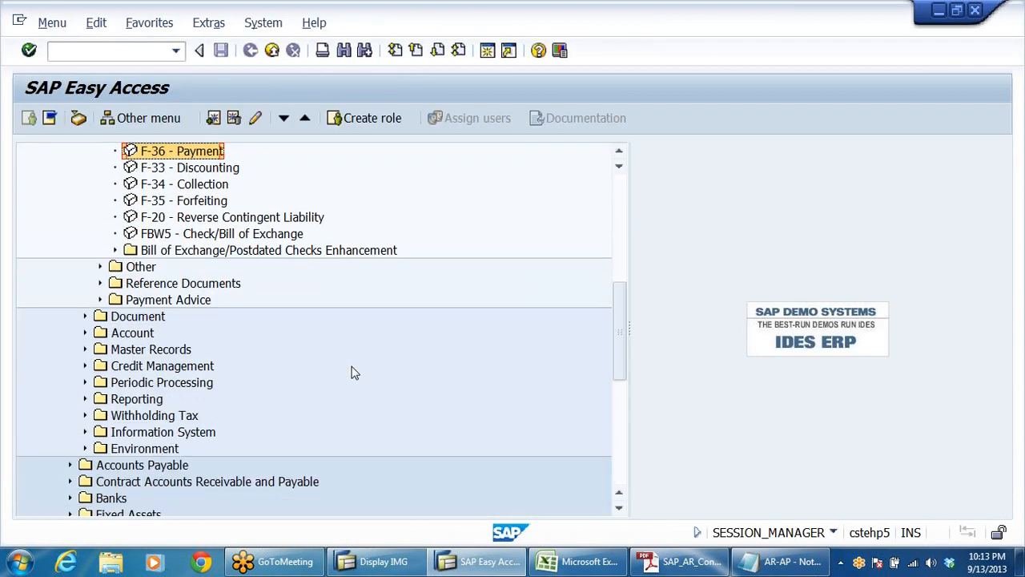
click(142, 337)
double_click(142, 336)
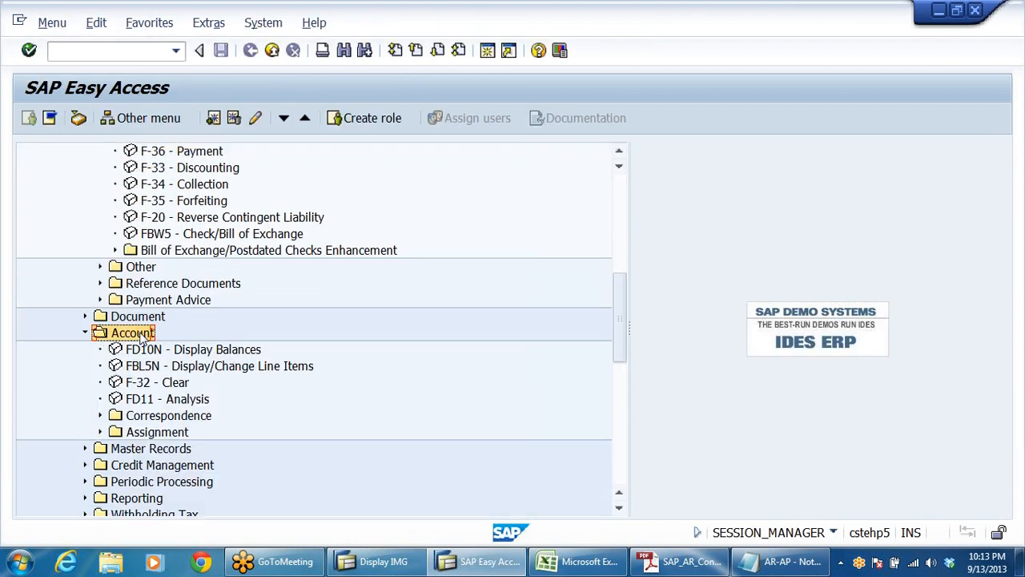
key(Down)
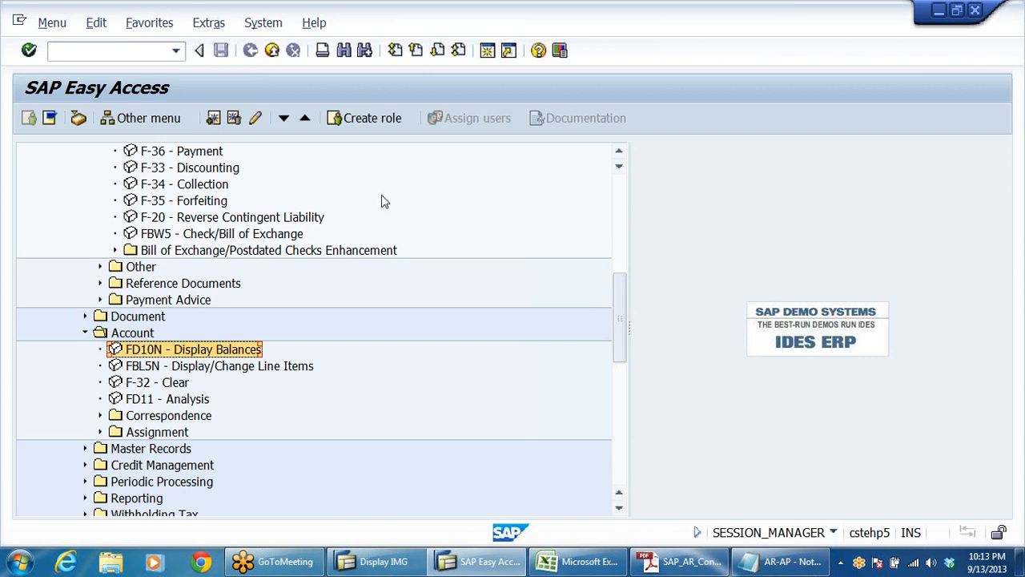
key(Return)
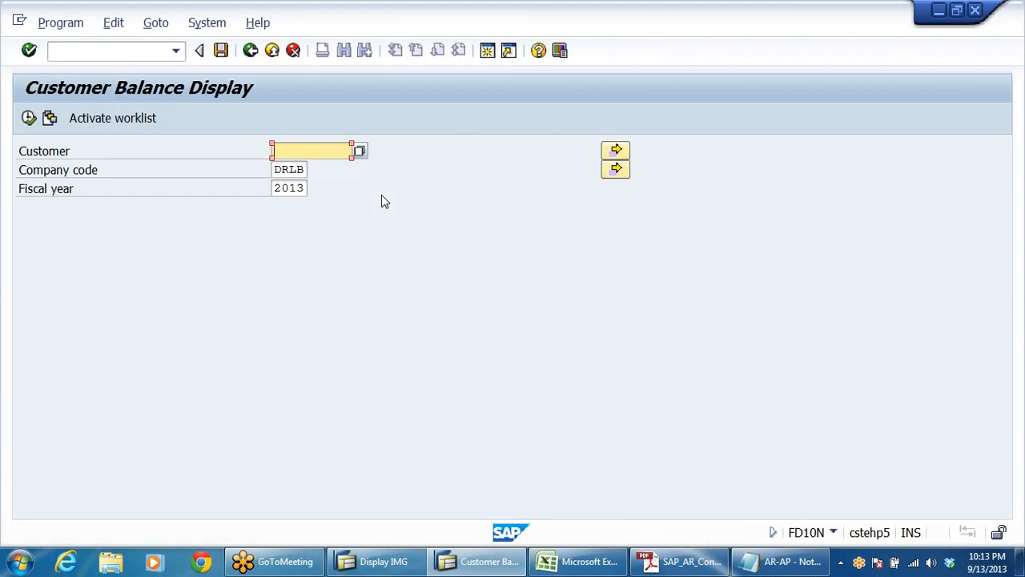
Step: Display the balances of customer Moon Pharma Trading Company for company code DRLB and fiscal year 2013
click(360, 151)
key(Return)
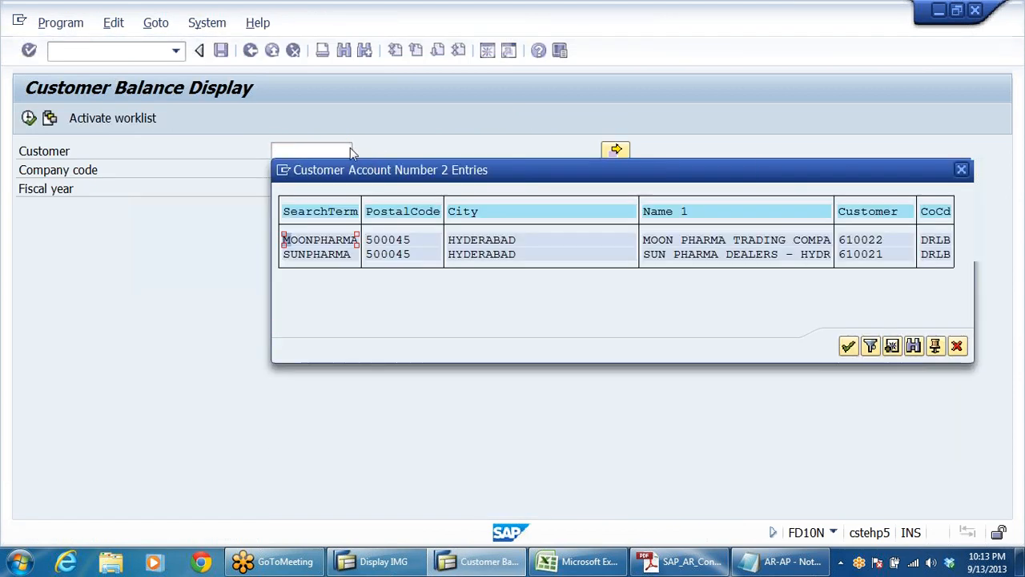
double_click(853, 243)
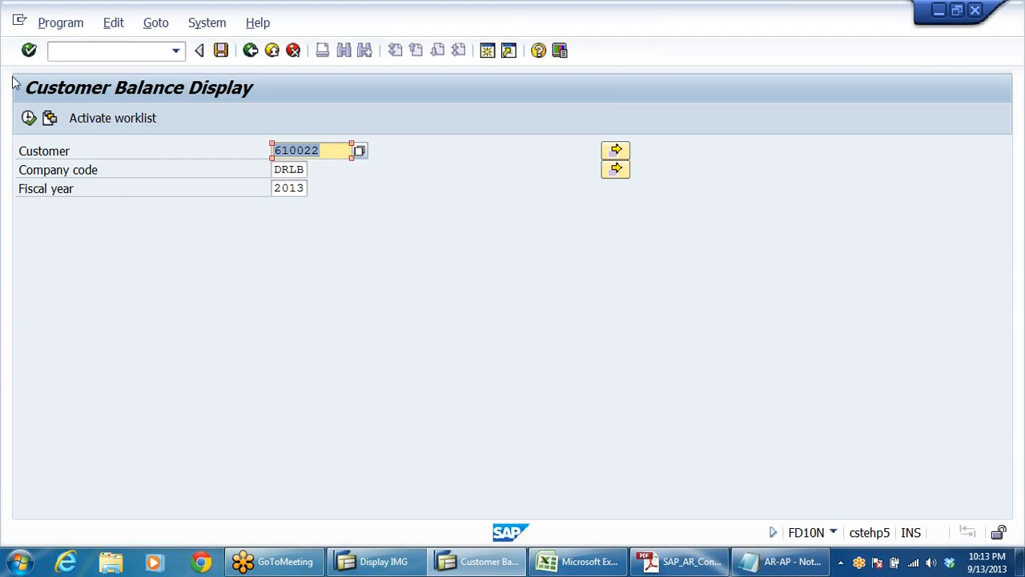
key(F8)
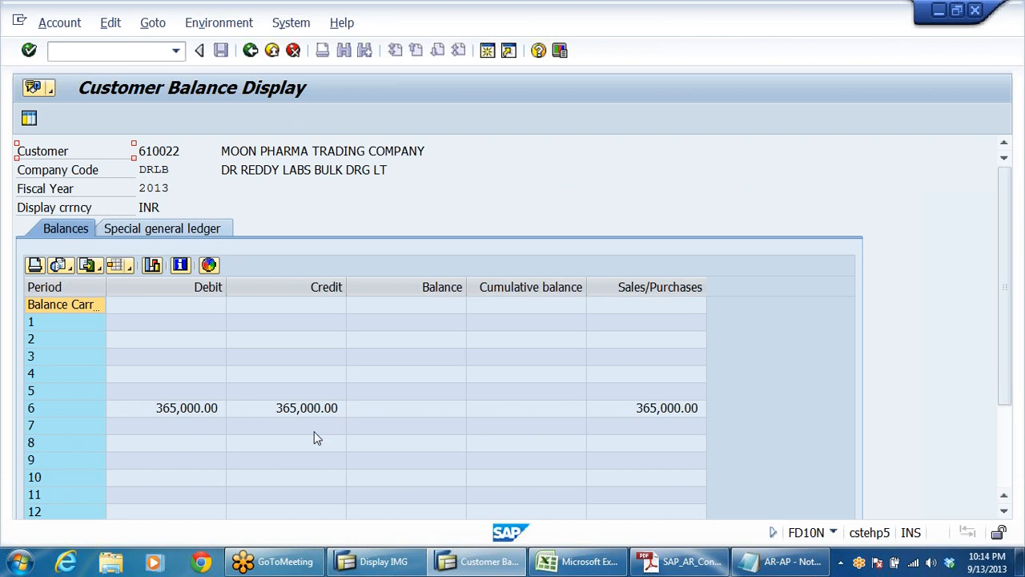
Step: Check the customer's bill of exchange receivable in the special general ledger balances and return to the period balances
click(163, 230)
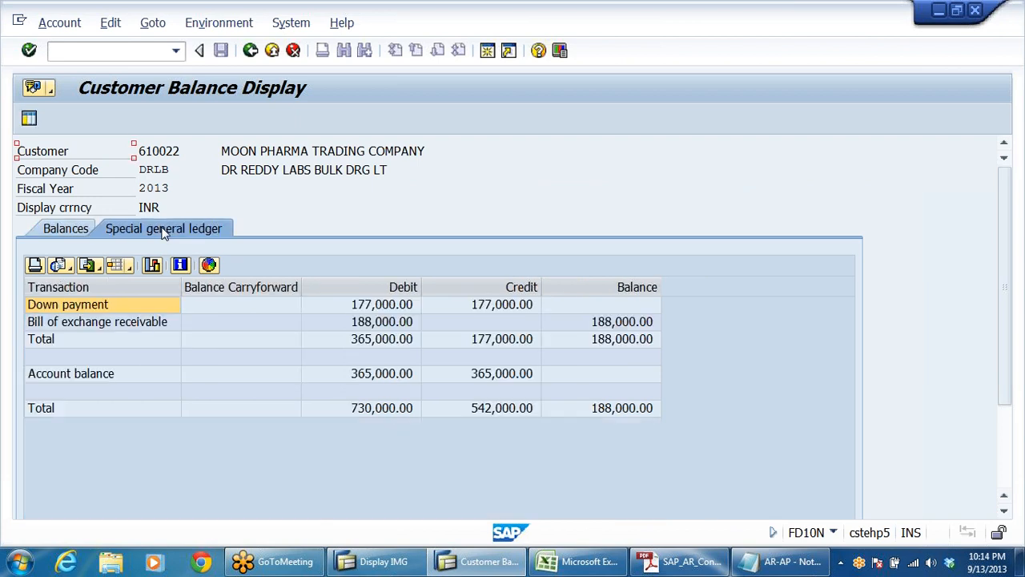
click(373, 322)
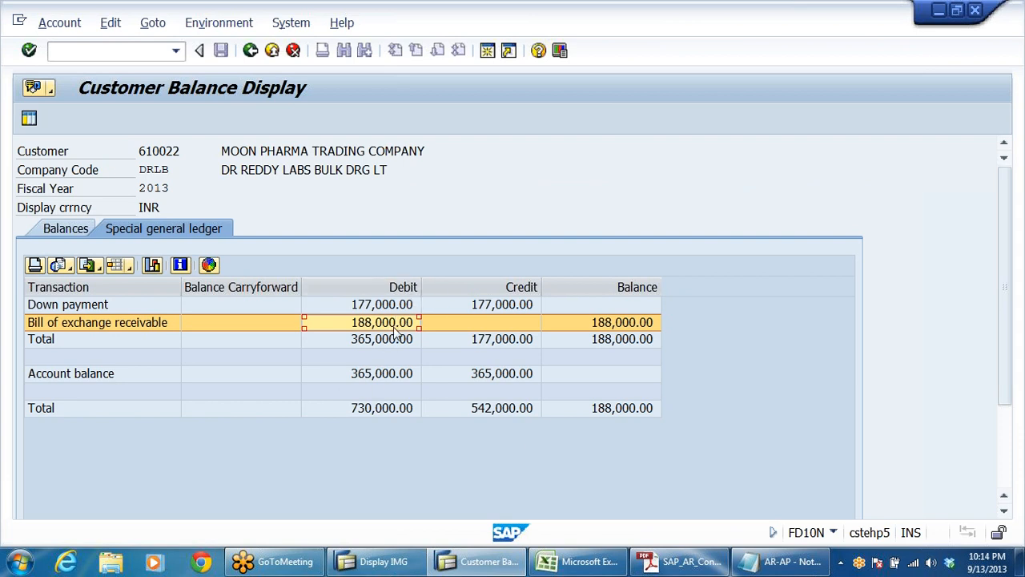
click(61, 228)
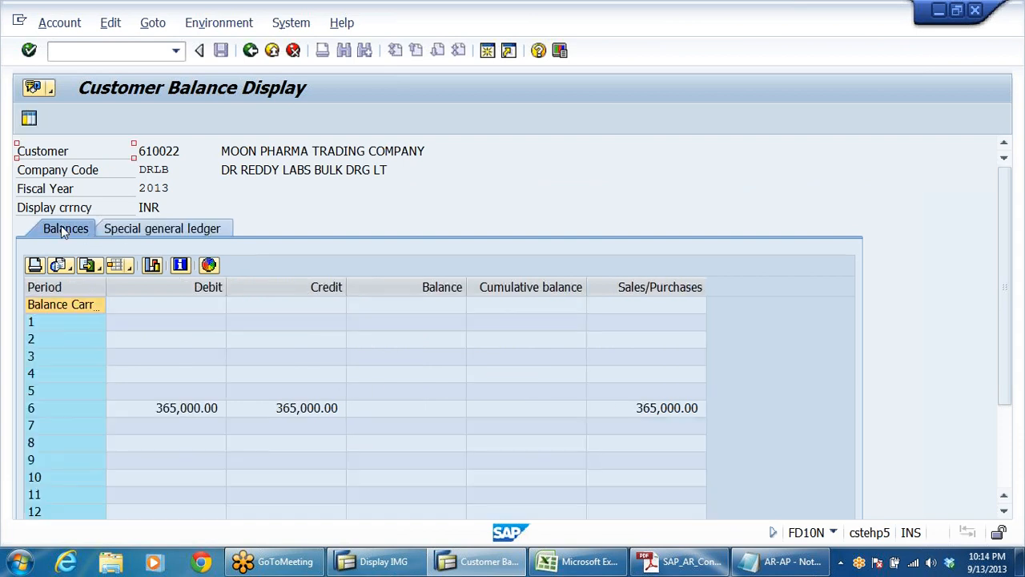
Step: Display the customer's period 6 line items, inspect the DZ item, and review the bills of exchange accounting entries in the AR-AP Notepad file
click(416, 409)
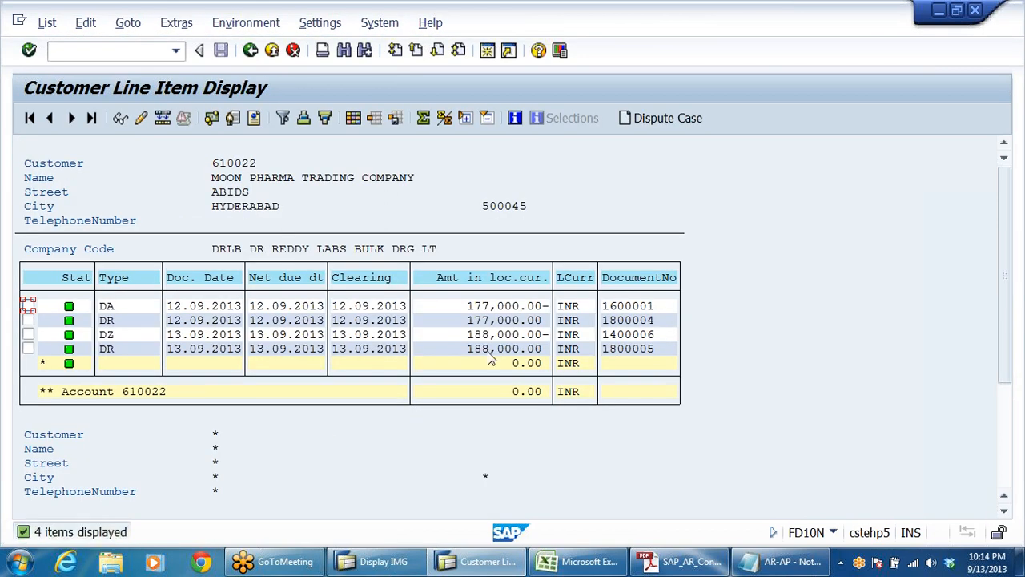
click(491, 335)
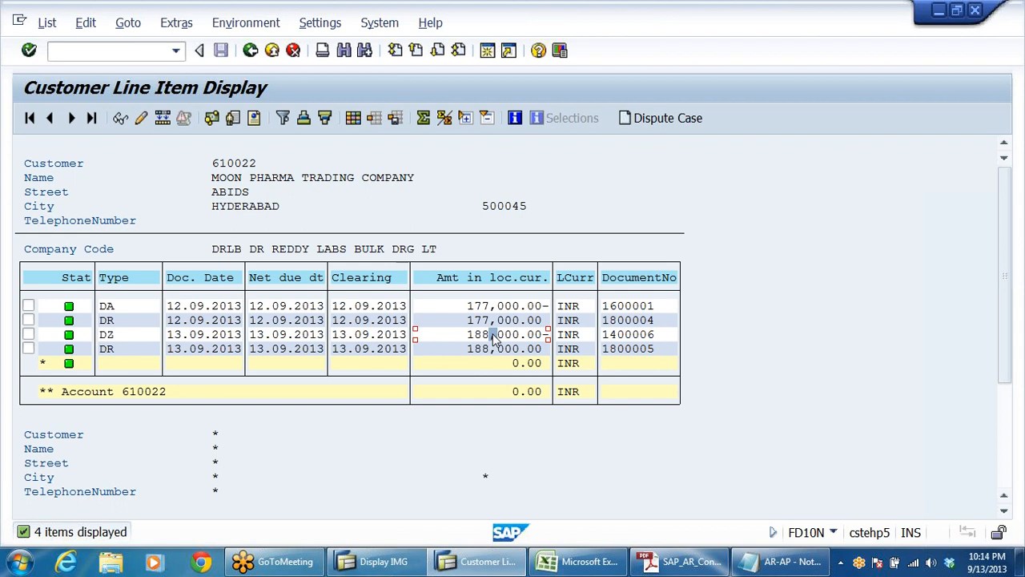
click(807, 564)
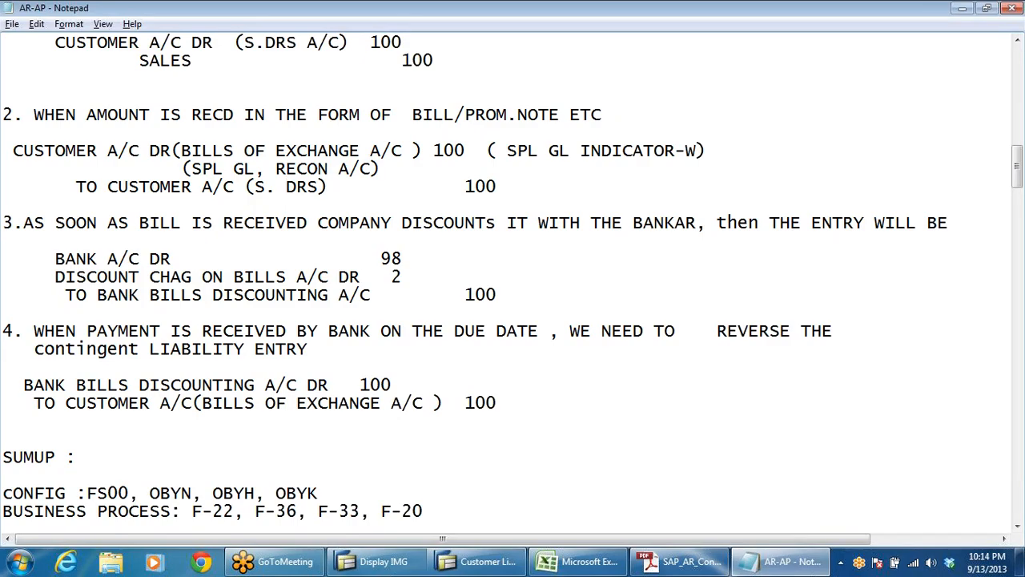
scroll(513, 280, up, 2)
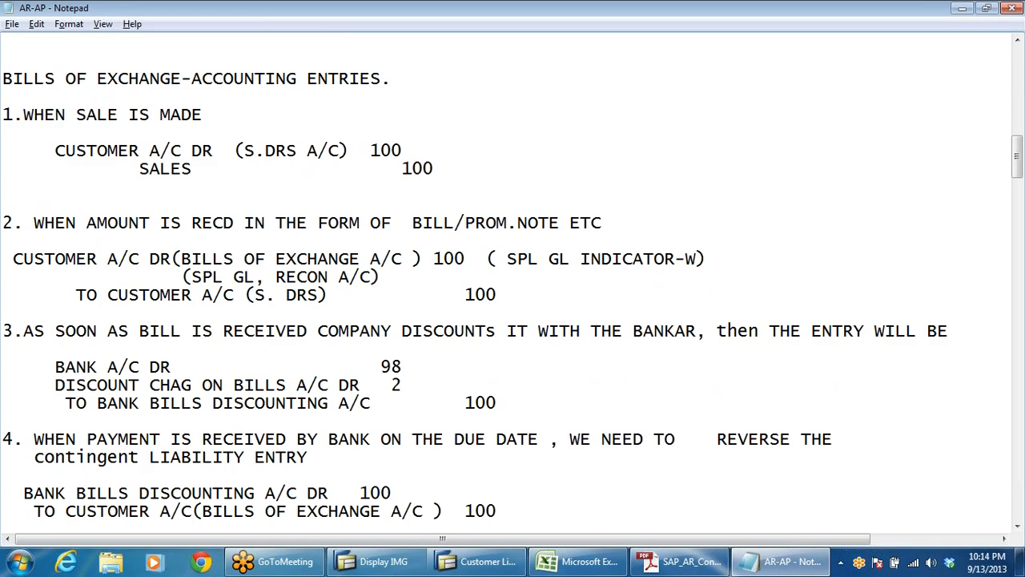
Step: Compare the sale and bill receipt accounting entries in the Notepad notes with the customer's line items in SAP
drag(349, 150, 9, 136)
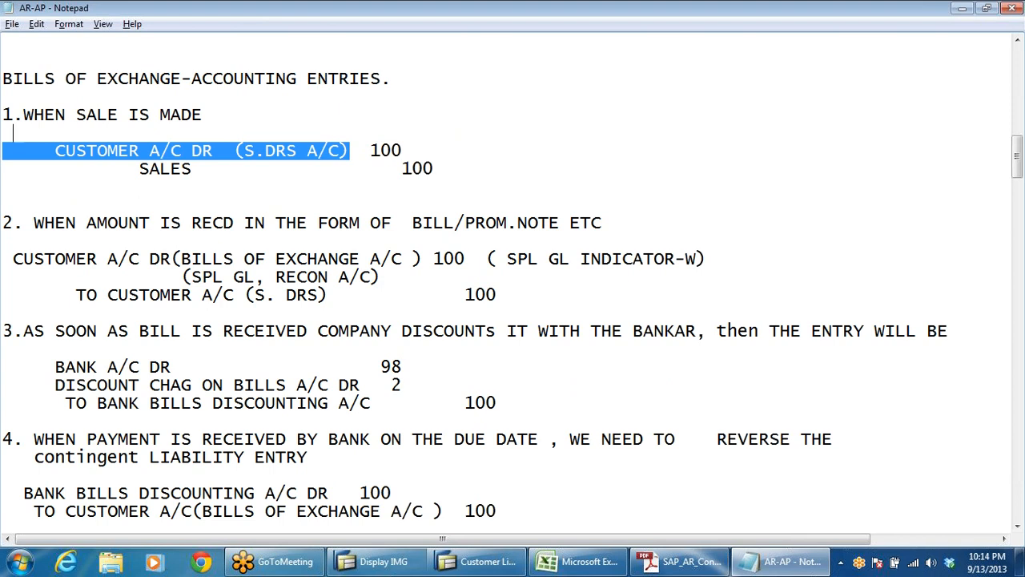
drag(118, 294, 201, 295)
click(402, 151)
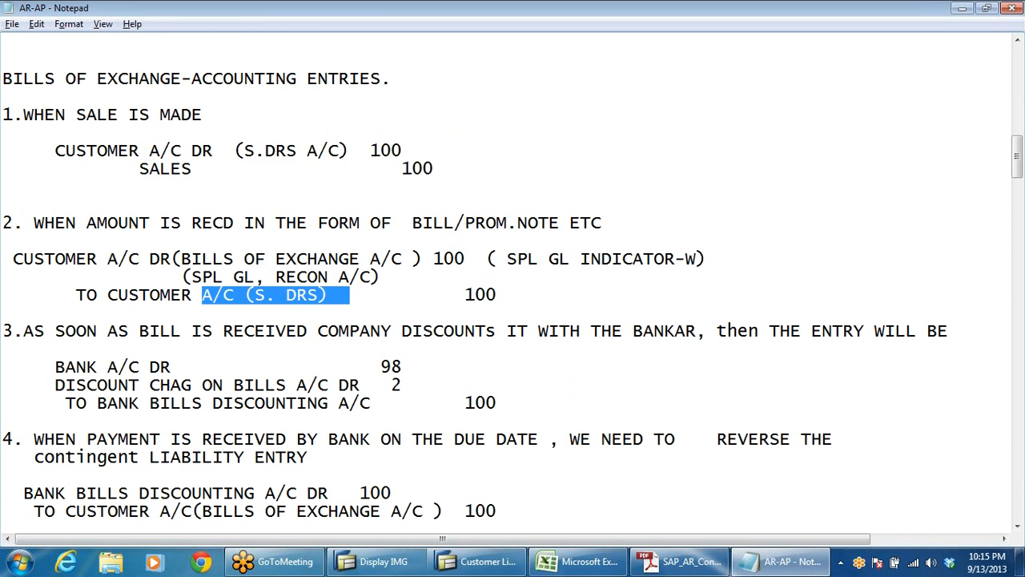
drag(476, 259, 297, 258)
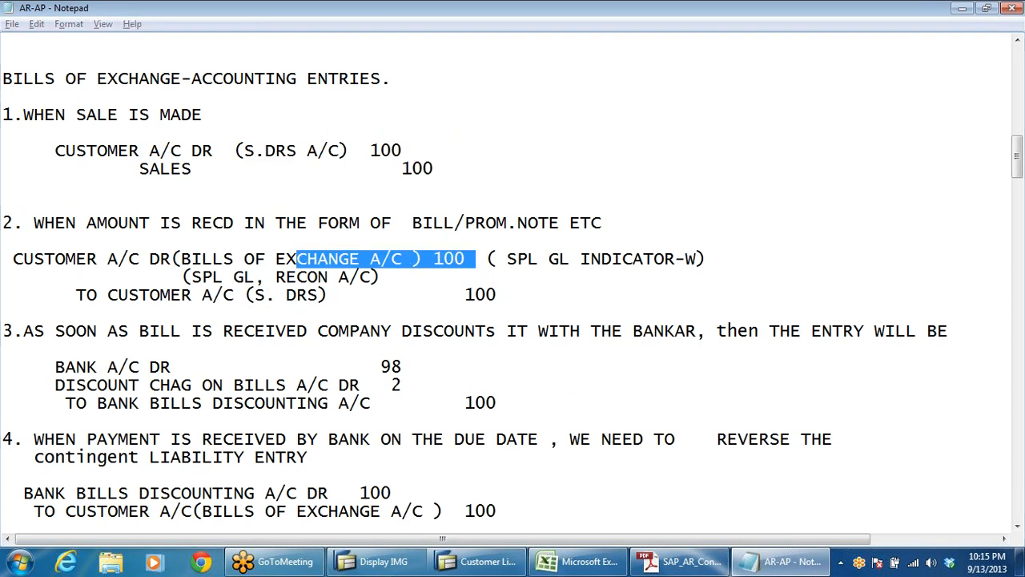
key(alt+Tab)
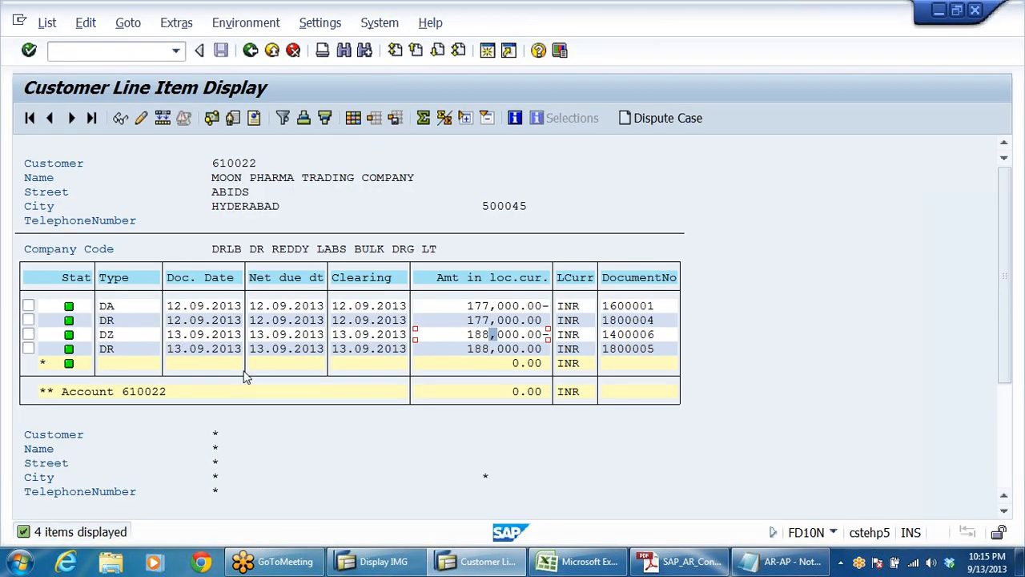
click(485, 349)
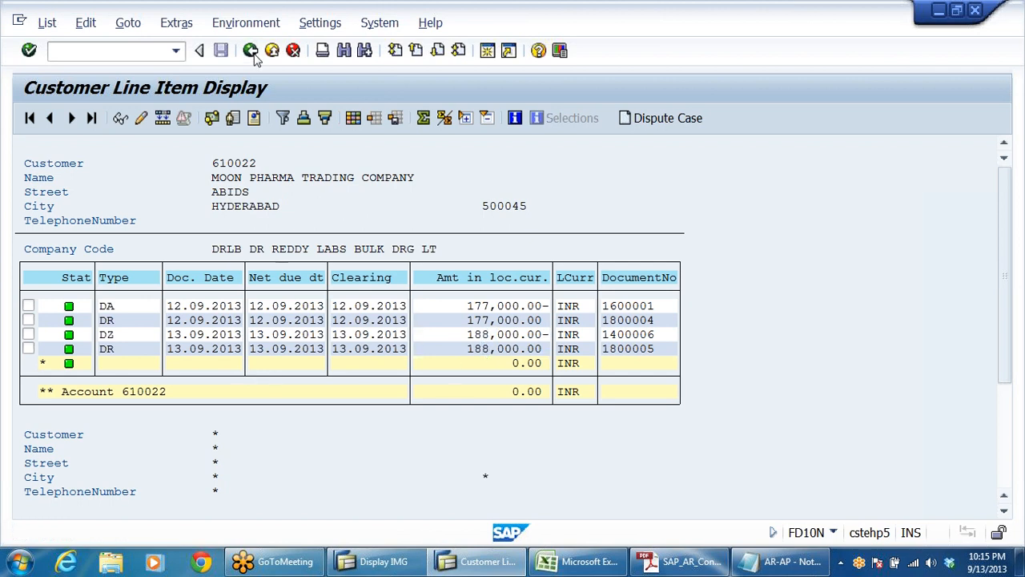
Step: Display the customer's period 6 line items separately for the debit, credit and balance amounts
click(250, 50)
double_click(175, 410)
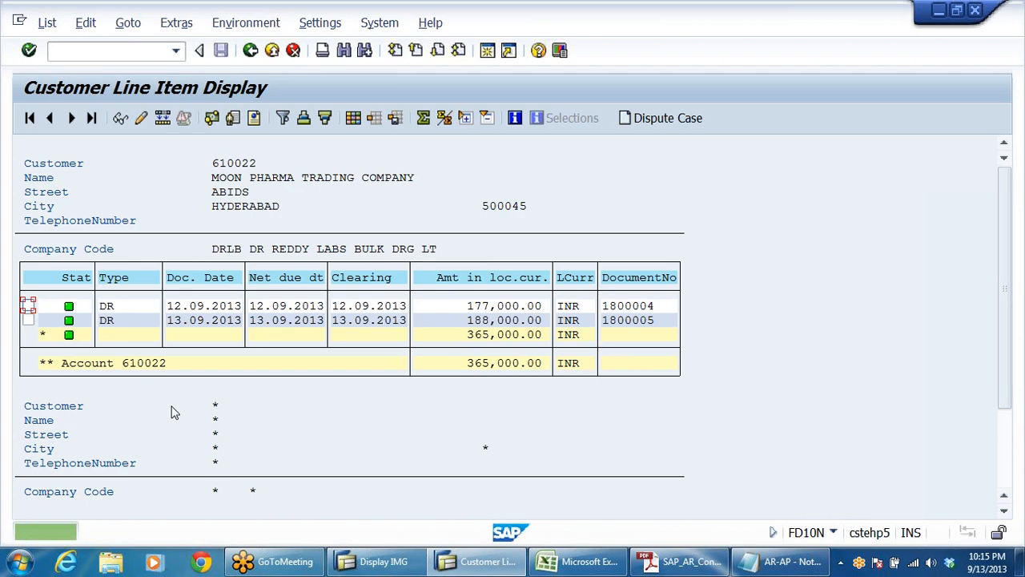
click(483, 321)
click(250, 50)
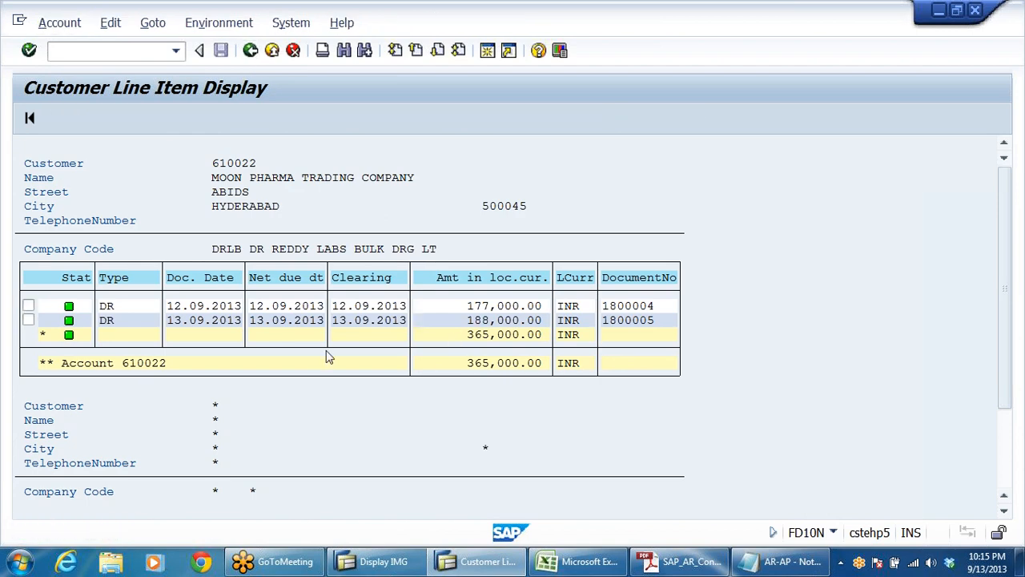
double_click(297, 411)
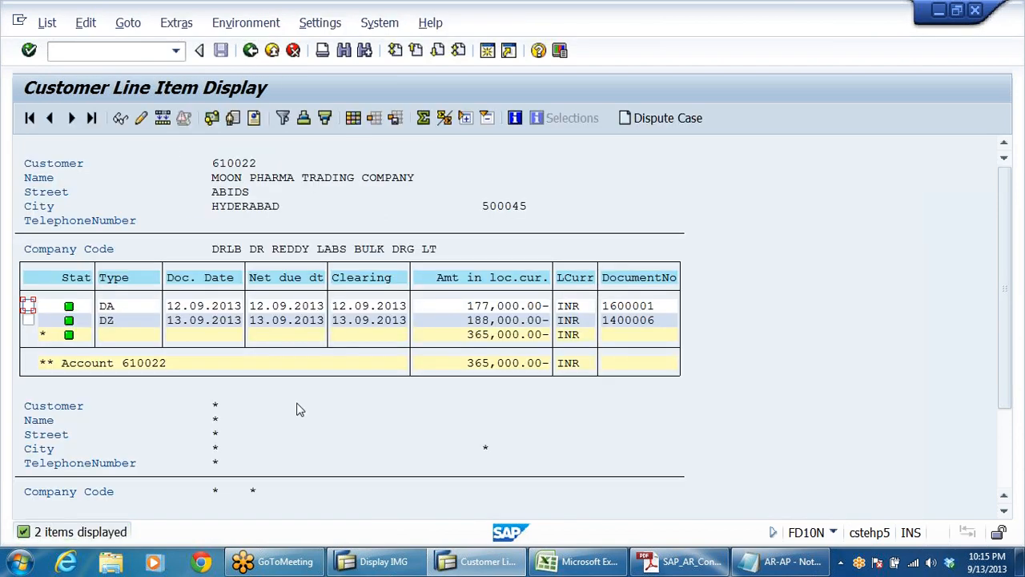
click(272, 51)
double_click(417, 411)
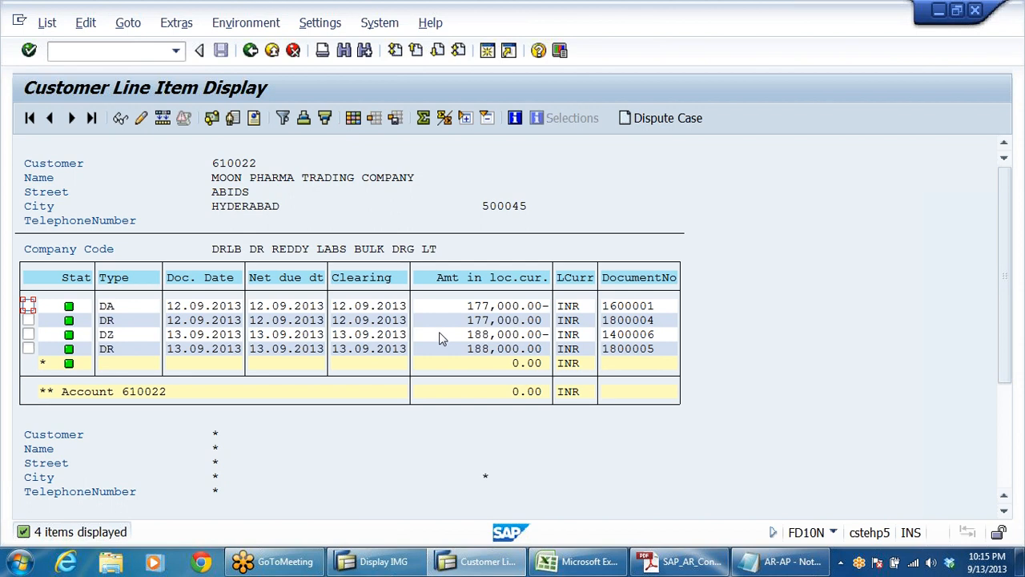
Step: Return to the customer's balances and check the bill of exchange receivable debit in the special general ledger view
click(254, 50)
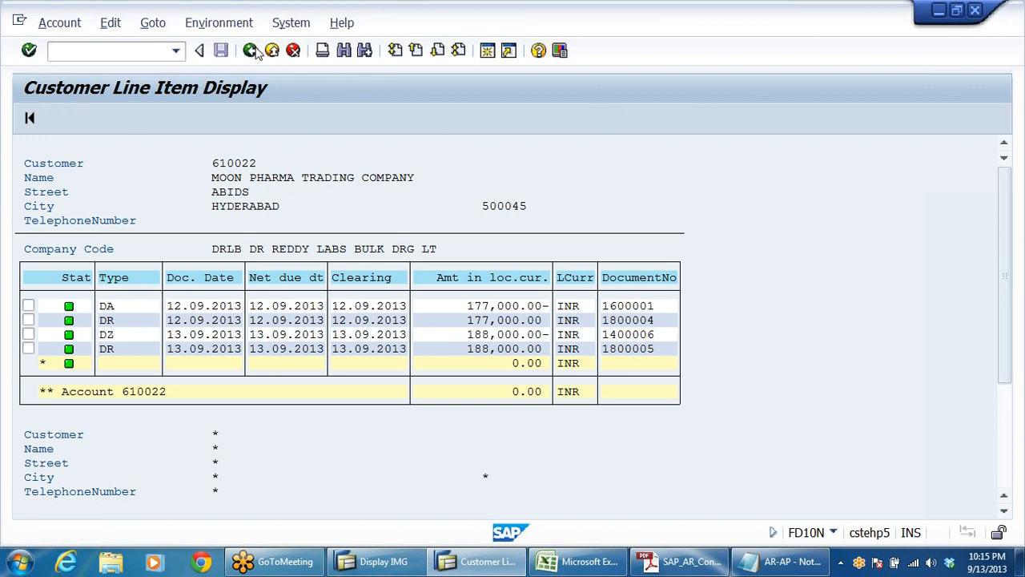
click(177, 230)
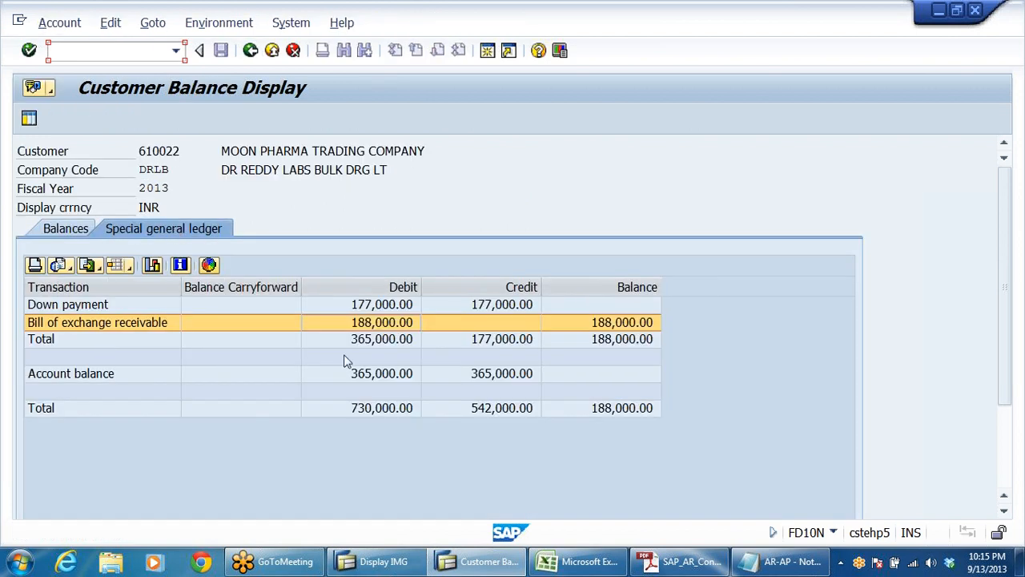
click(394, 323)
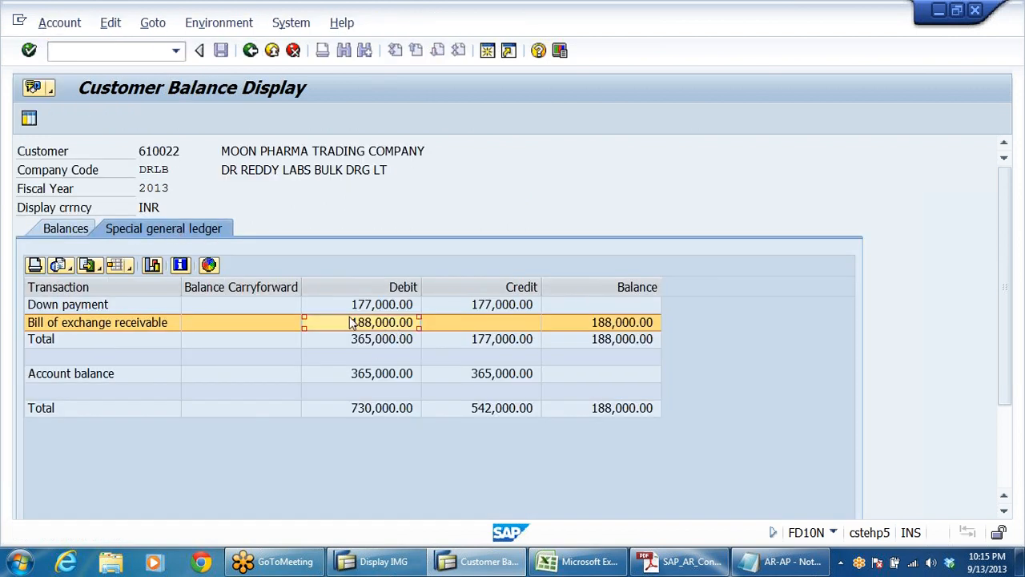
click(80, 328)
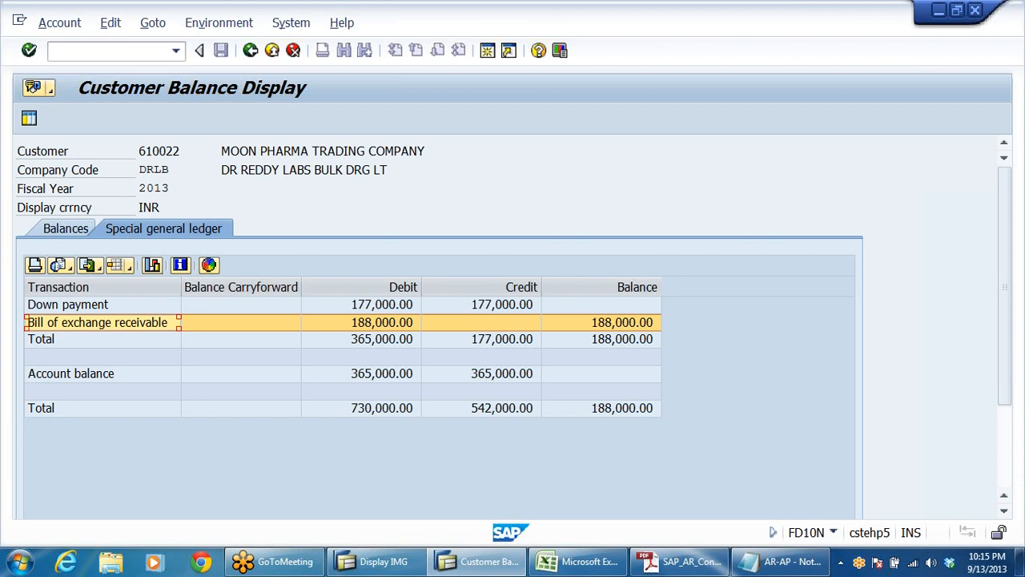
click(401, 327)
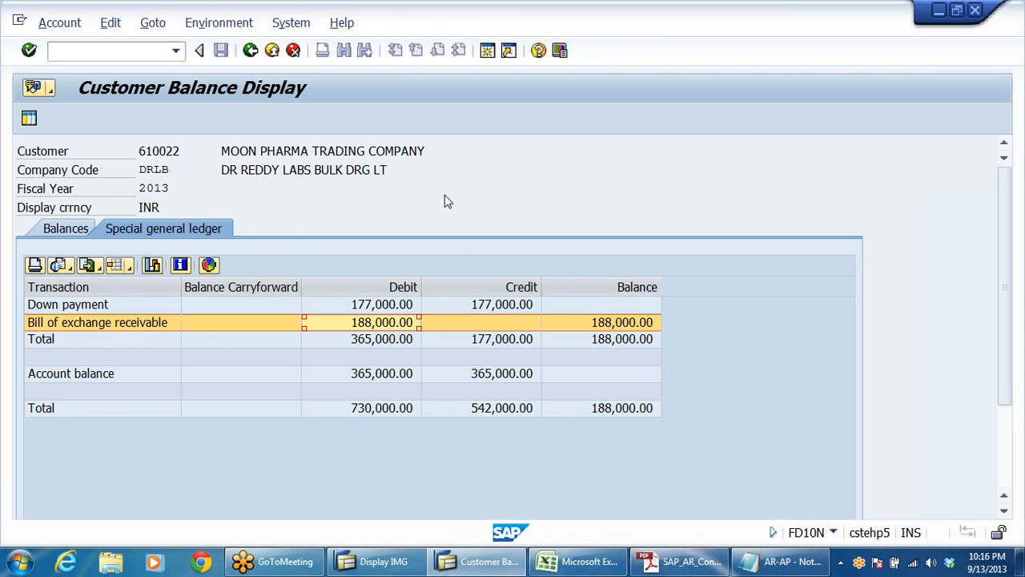
Step: In a new SAP session, run FS10N for G/L account 200305, company code DRLB, fiscal year 2013, and check the period 6 debit
click(487, 50)
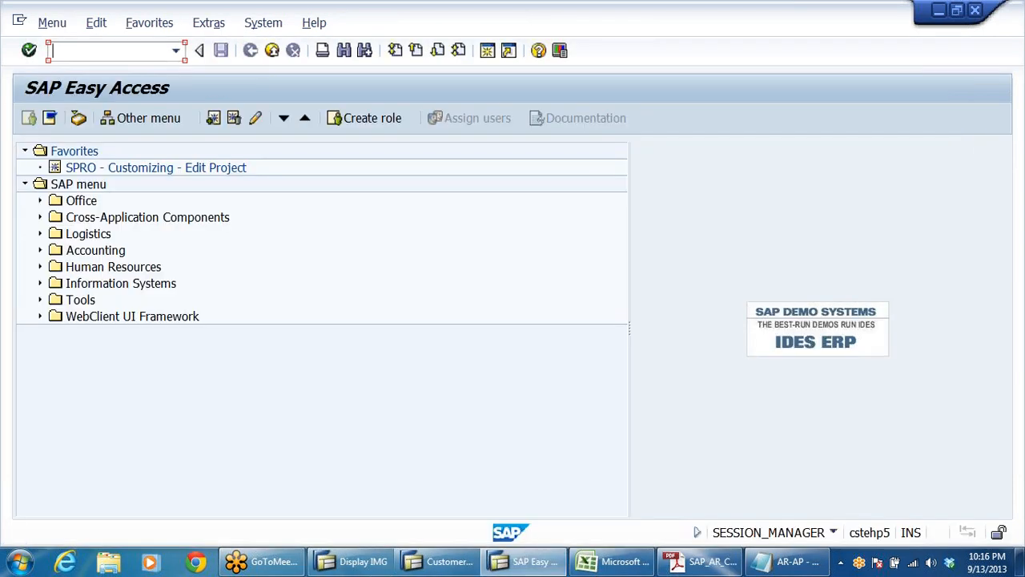
text(FS10N)
key(Return)
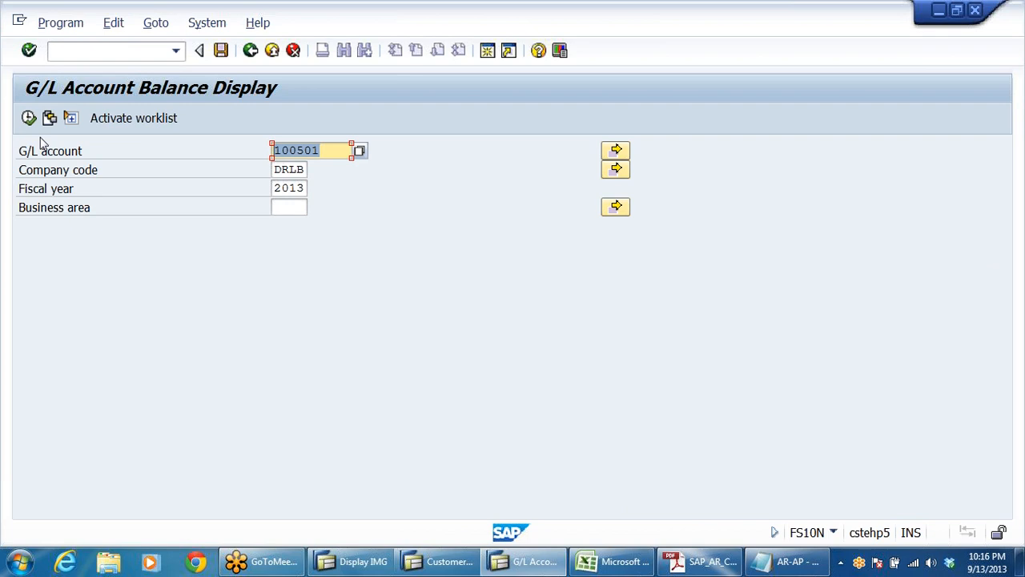
text(200305)
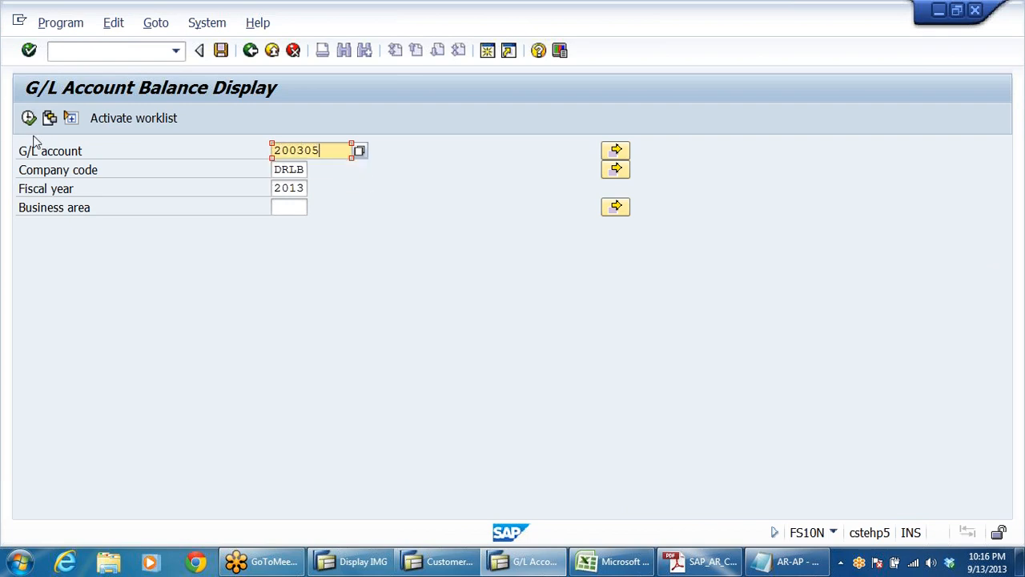
click(28, 118)
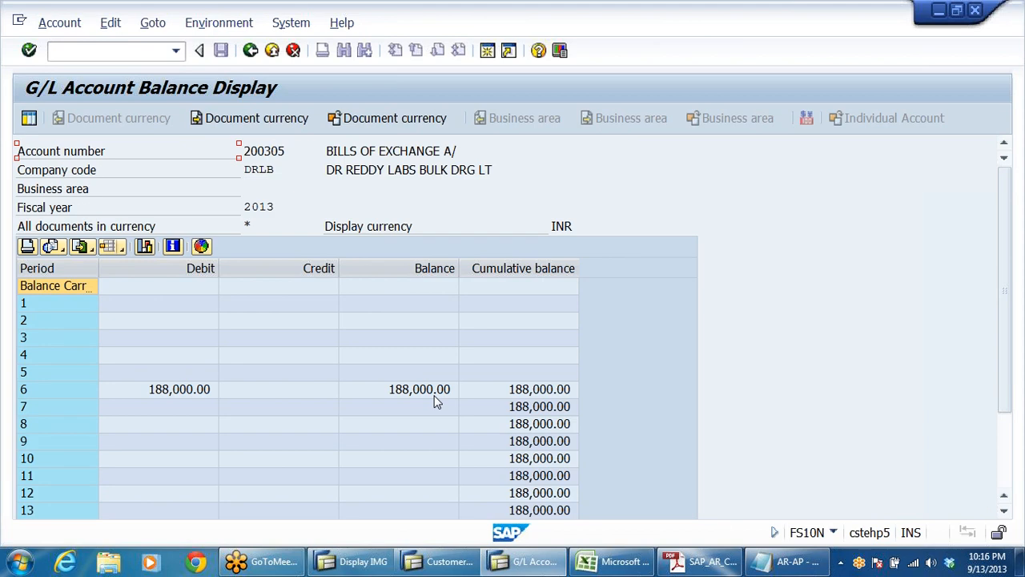
click(192, 389)
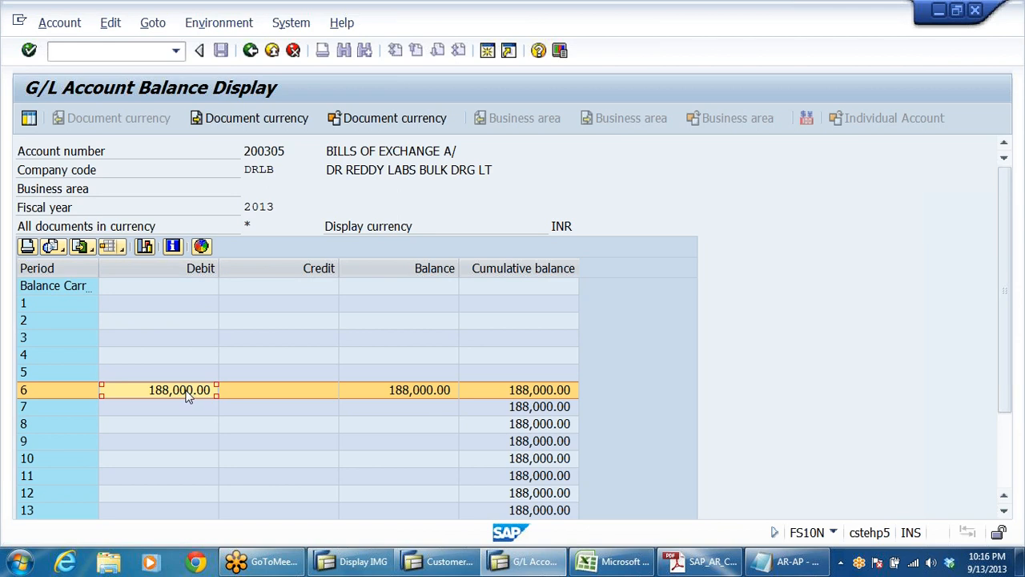
Step: Exit the G/L account balance display, switch back to the customer balance session, and leave FD10N for the SAP Easy Access menu
click(251, 51)
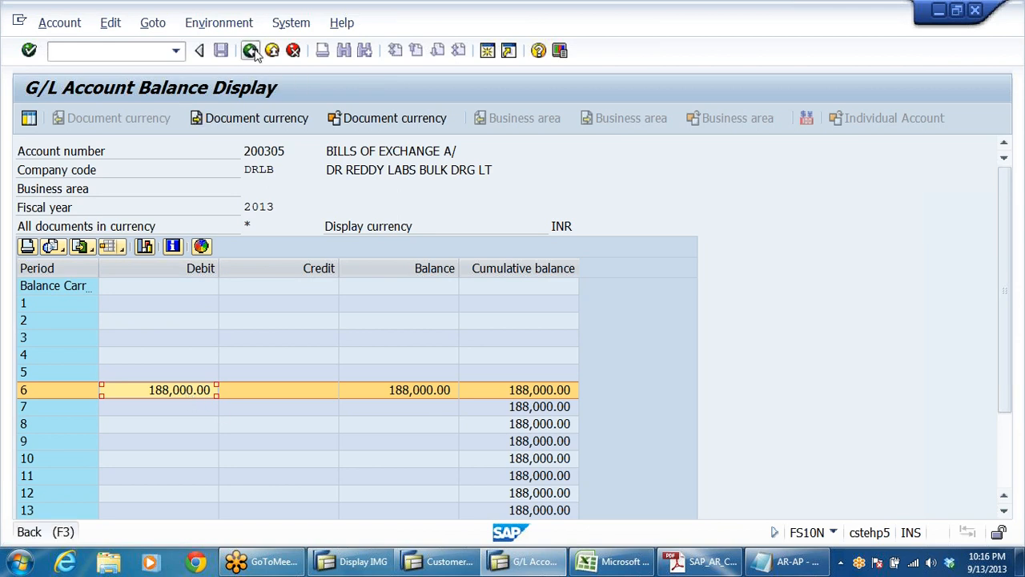
click(251, 51)
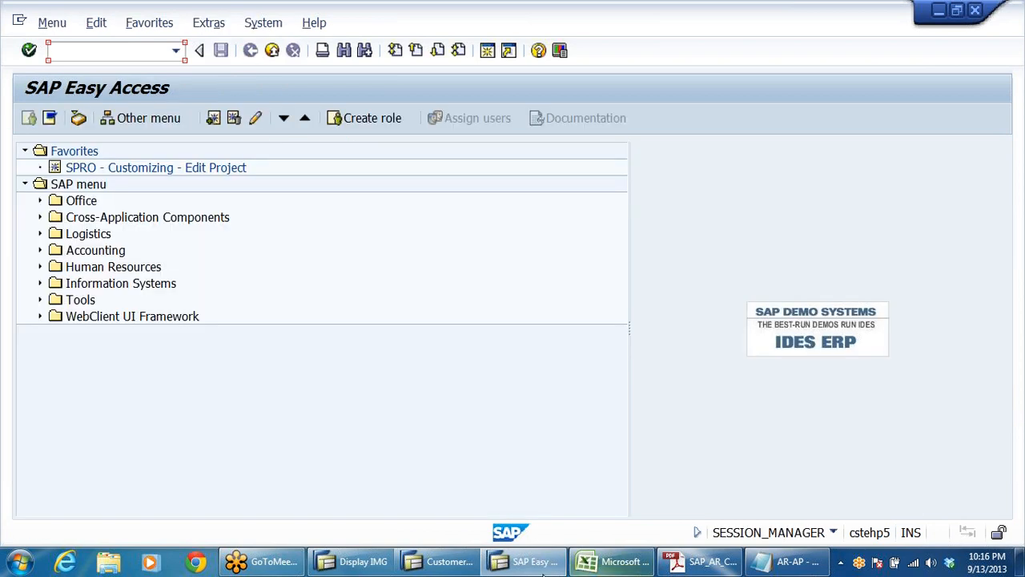
key(alt+Tab)
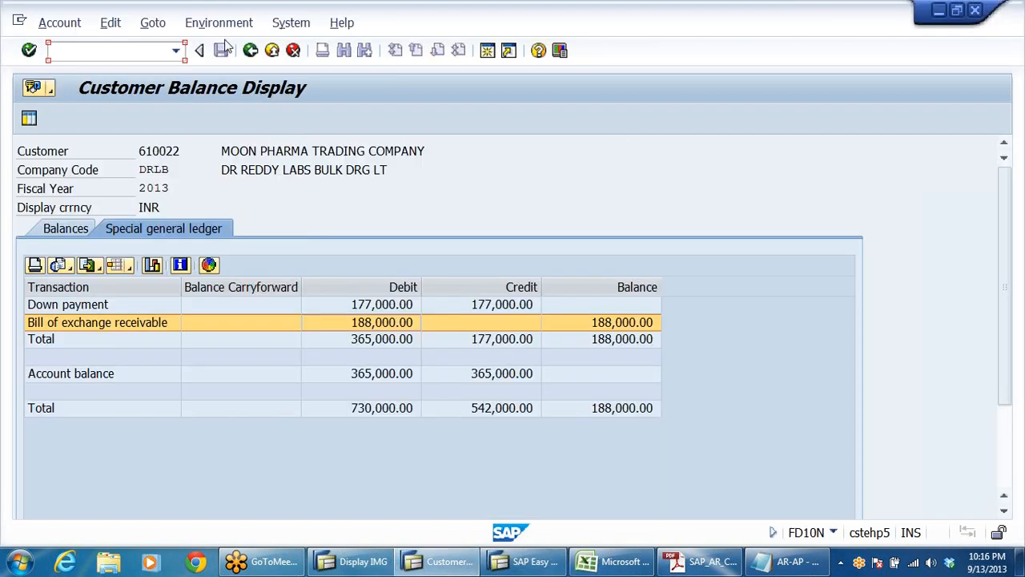
click(252, 51)
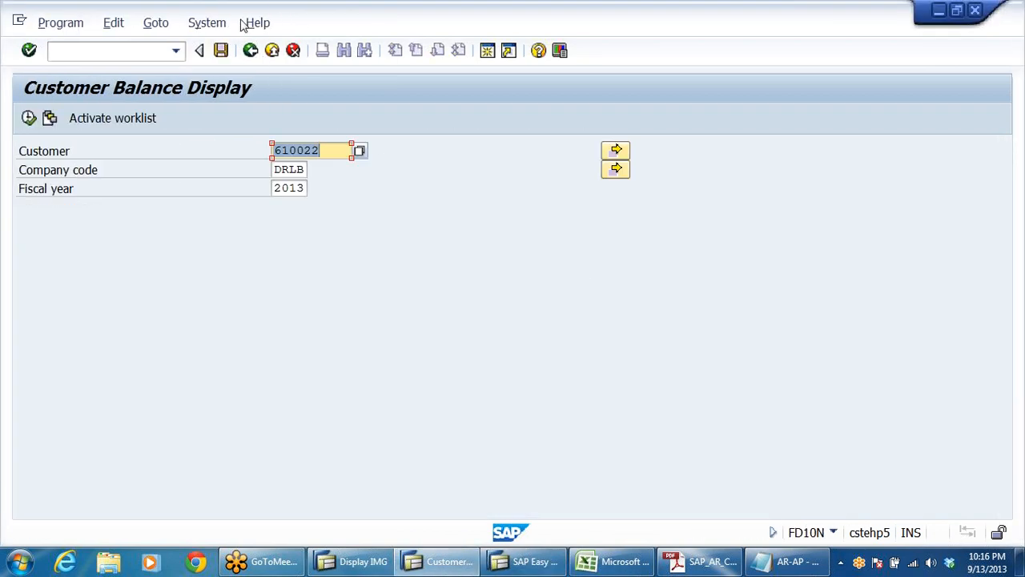
click(250, 50)
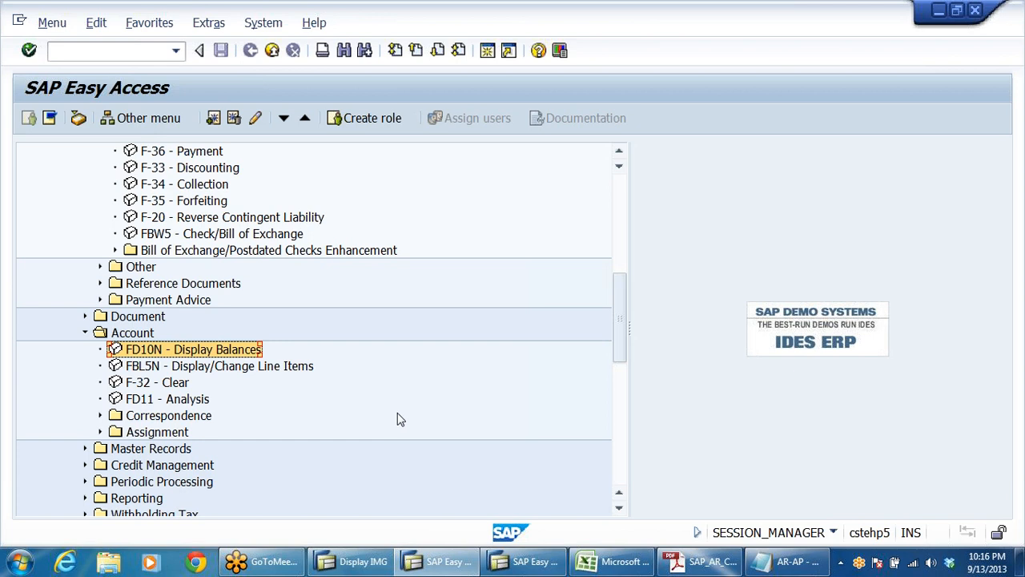
scroll(389, 364, up, 2)
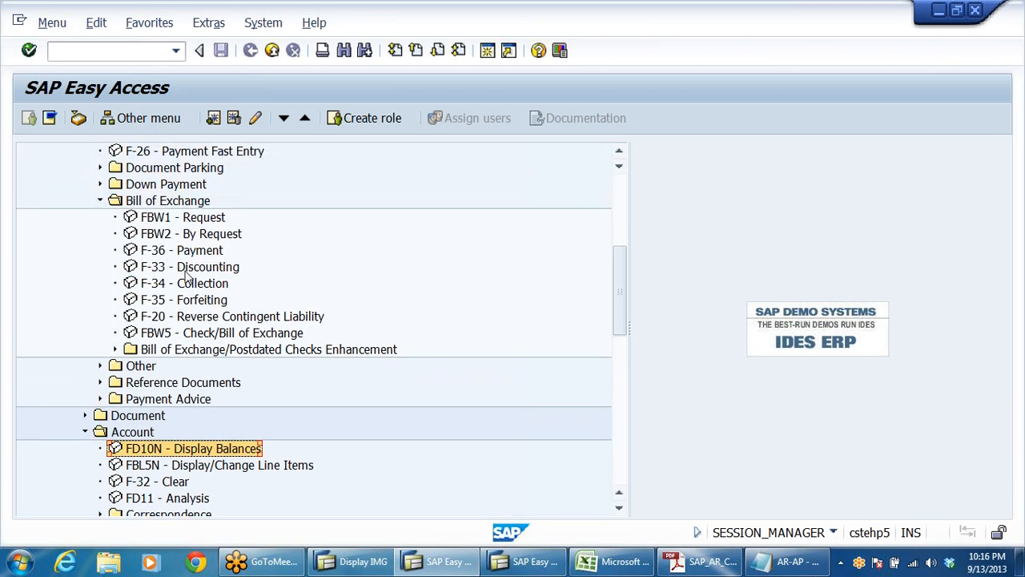
click(186, 270)
double_click(173, 270)
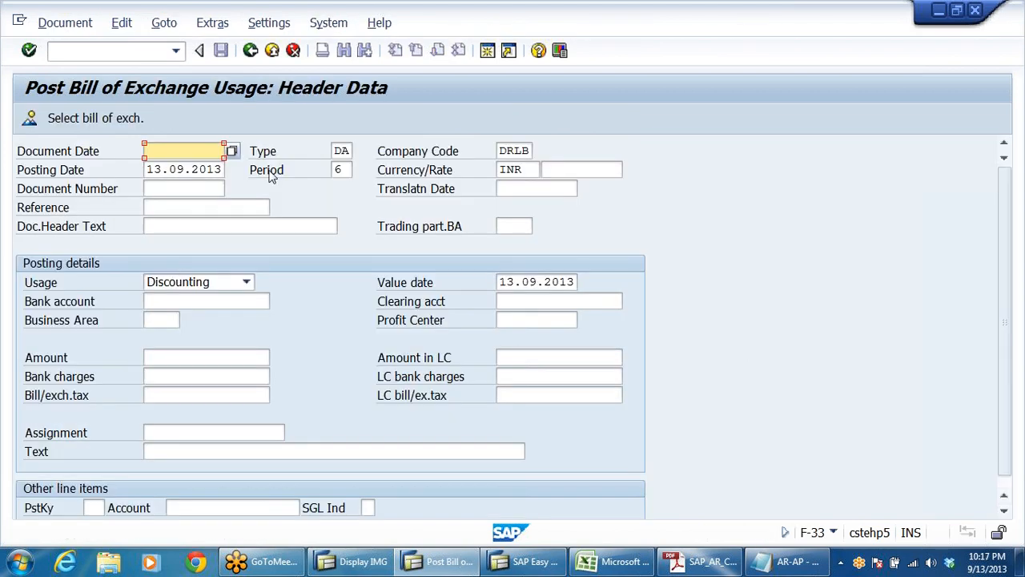
click(252, 50)
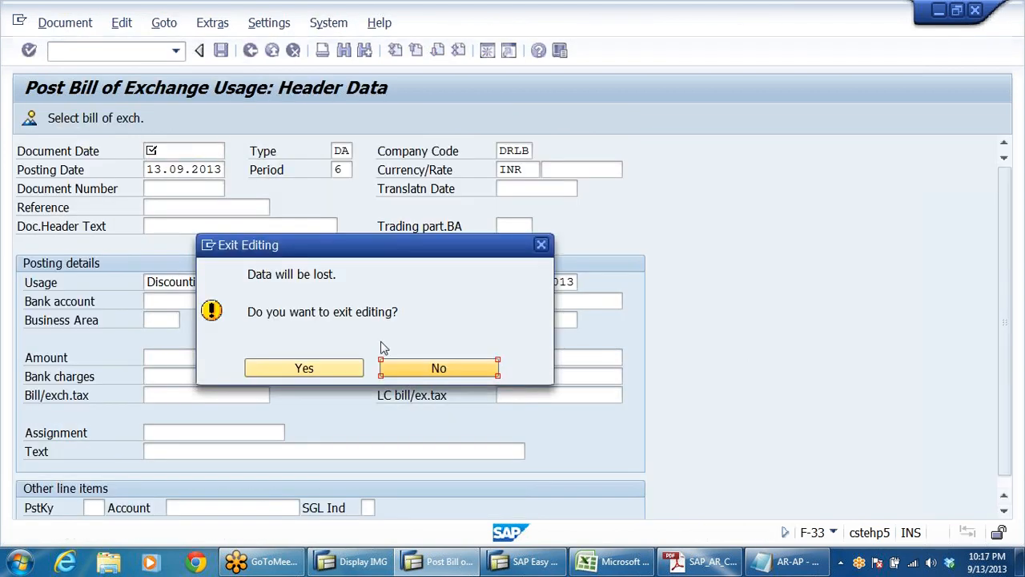
click(317, 376)
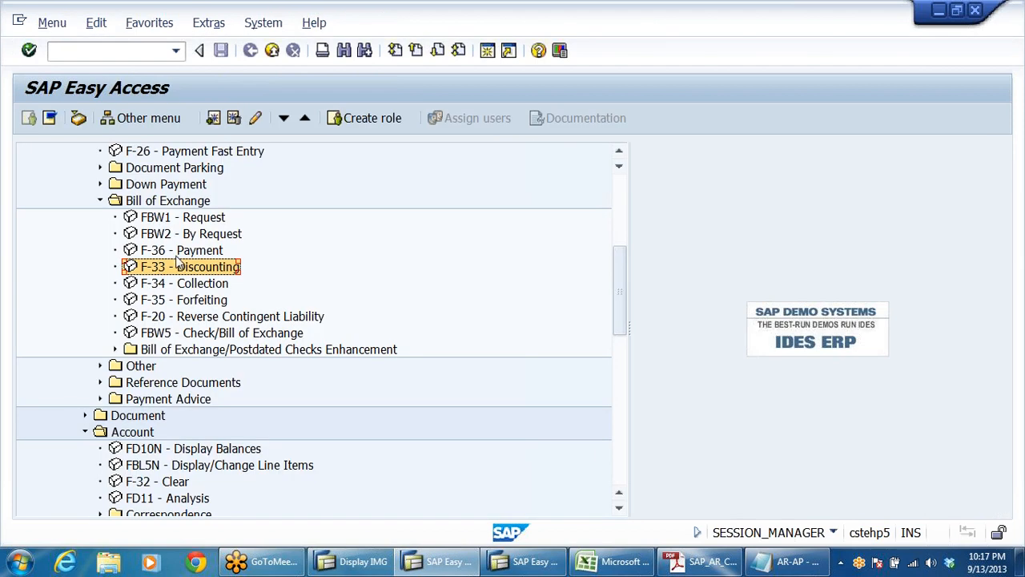
Step: Run FD10N for customer Moon Pharma Trading Company, company code DRLB, fiscal year 2013, and display the period 6 line items
double_click(178, 450)
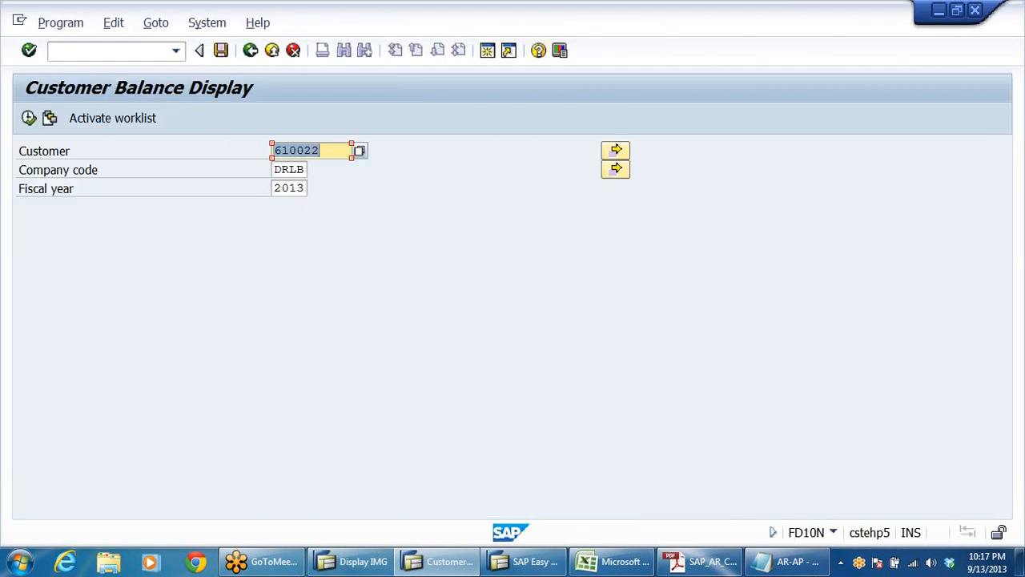
key(Return)
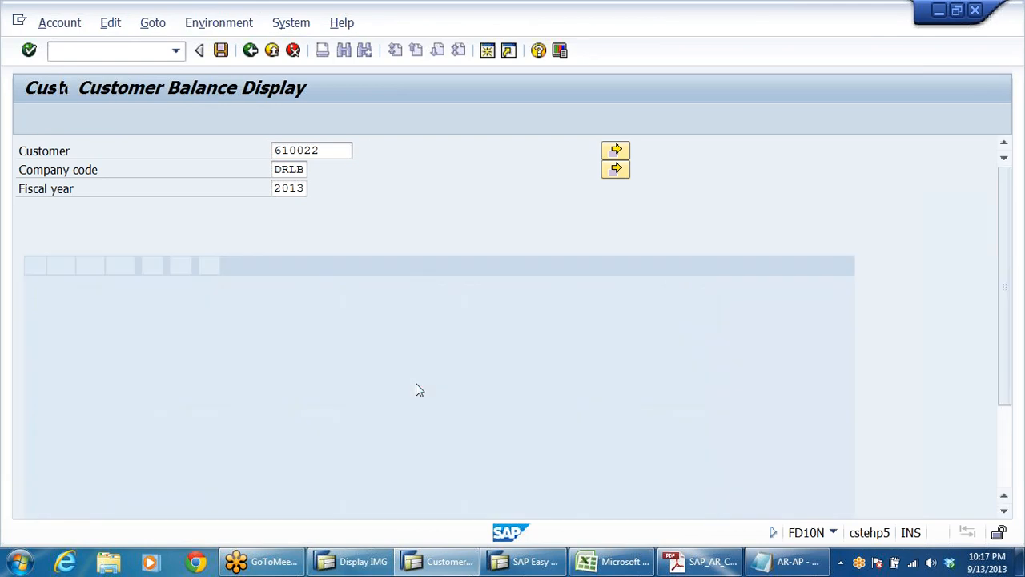
double_click(441, 406)
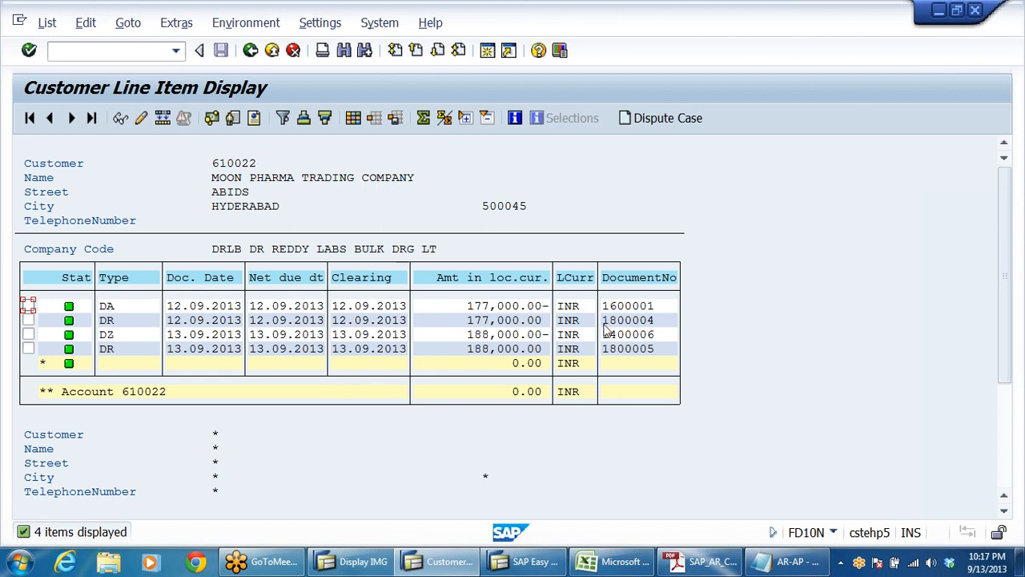
Step: Compare the DZ and DR items dated 13.09.2013 and open the DZ item's document line
click(651, 336)
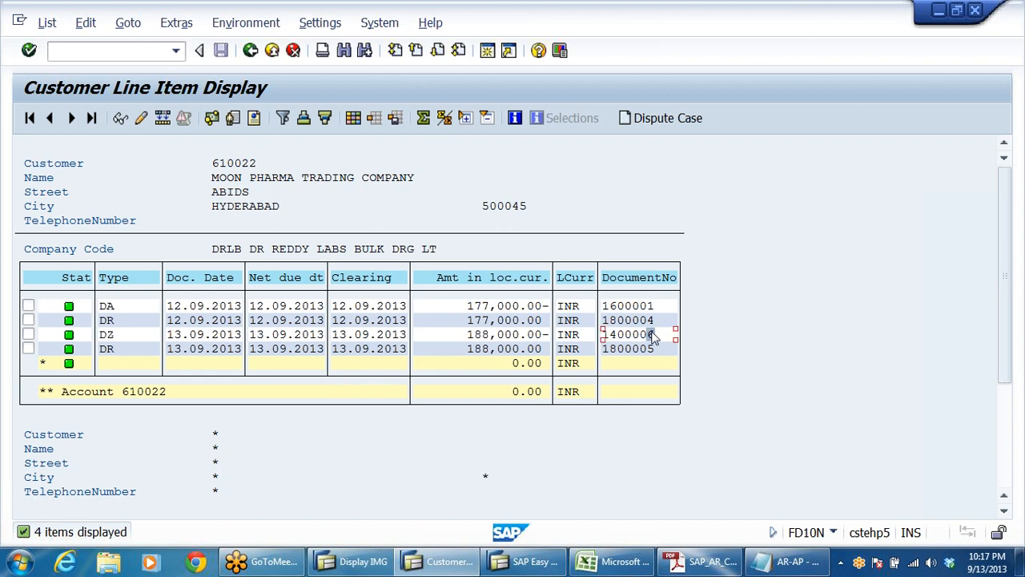
click(117, 350)
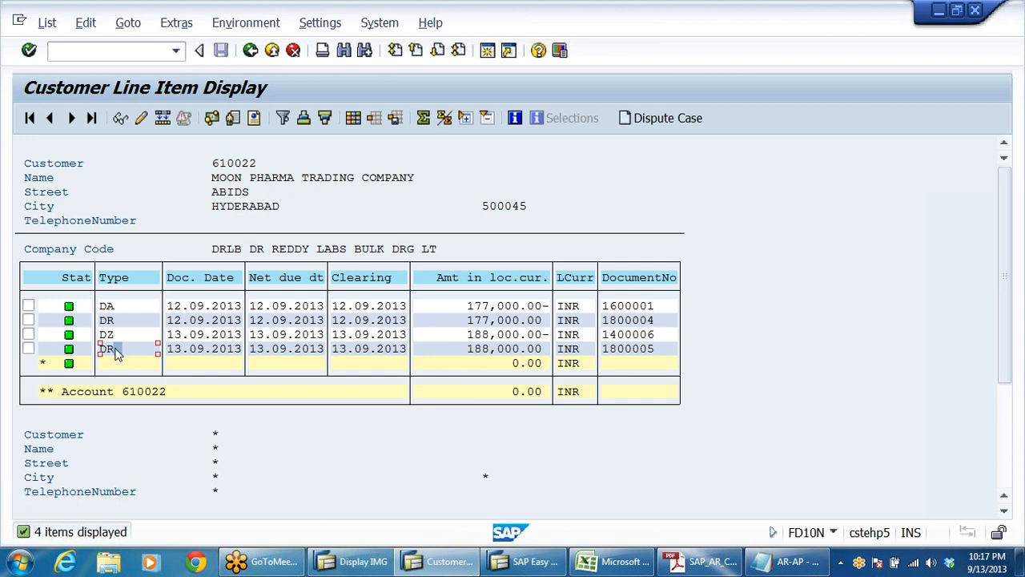
click(653, 338)
click(674, 344)
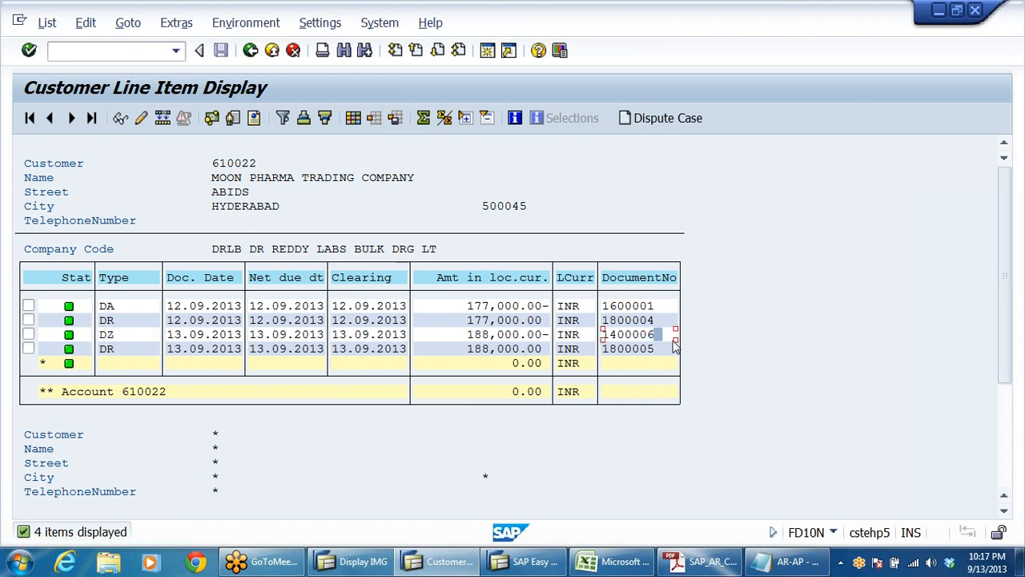
double_click(365, 336)
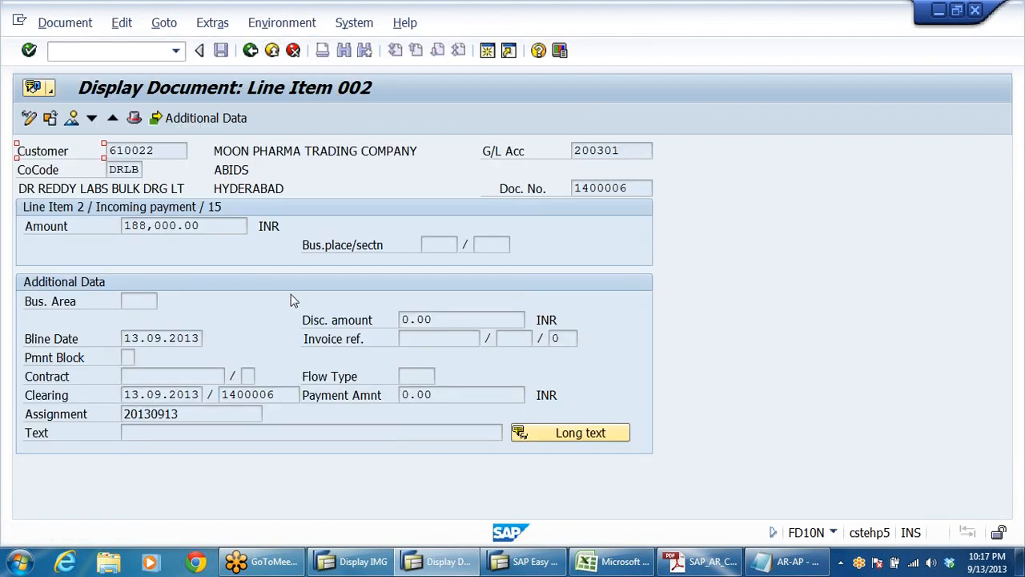
Step: Display the full document behind the DZ line item, then leave the customer balance display for the SAP Easy Access menu
click(71, 118)
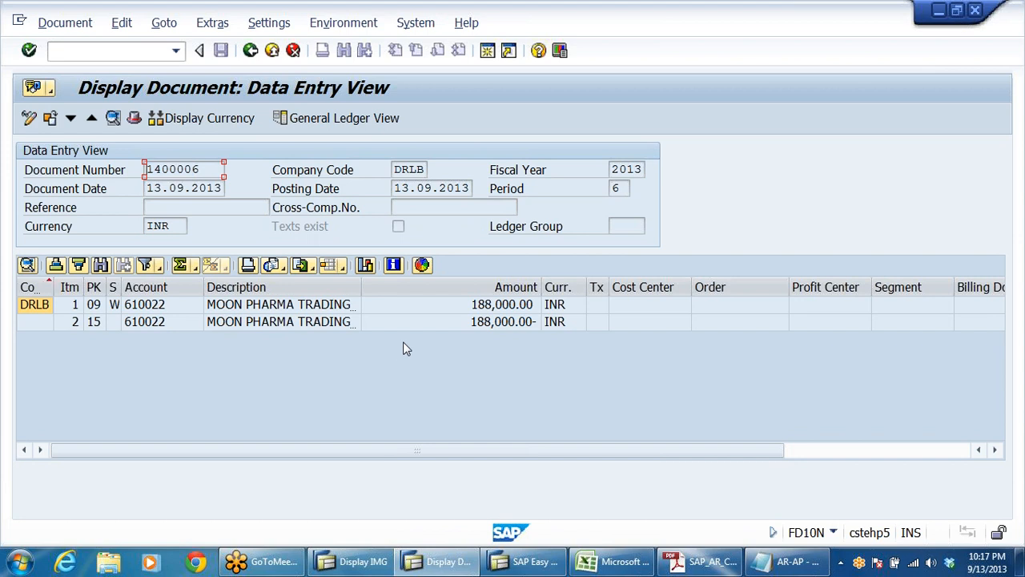
click(251, 50)
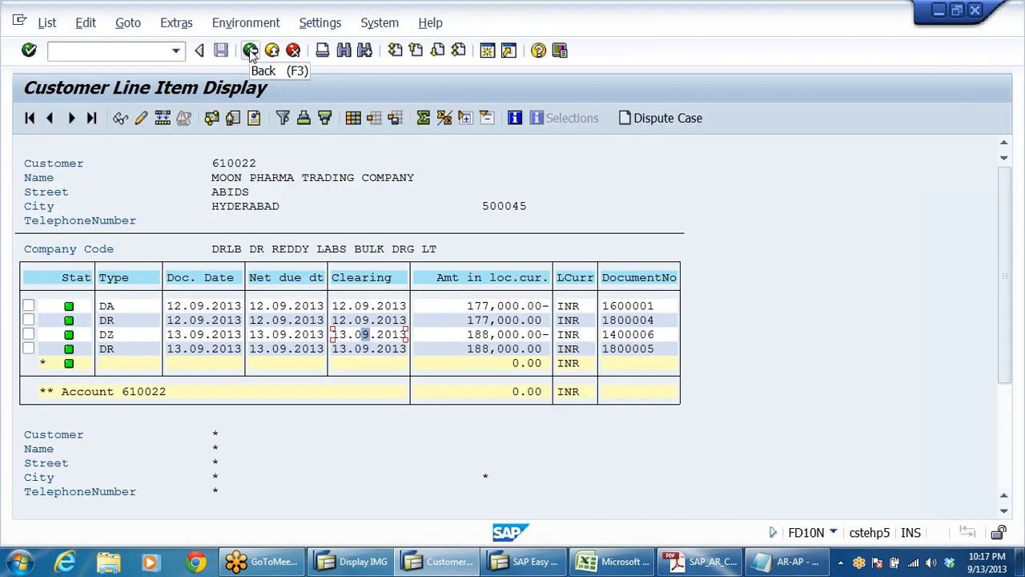
click(251, 50)
click(251, 50)
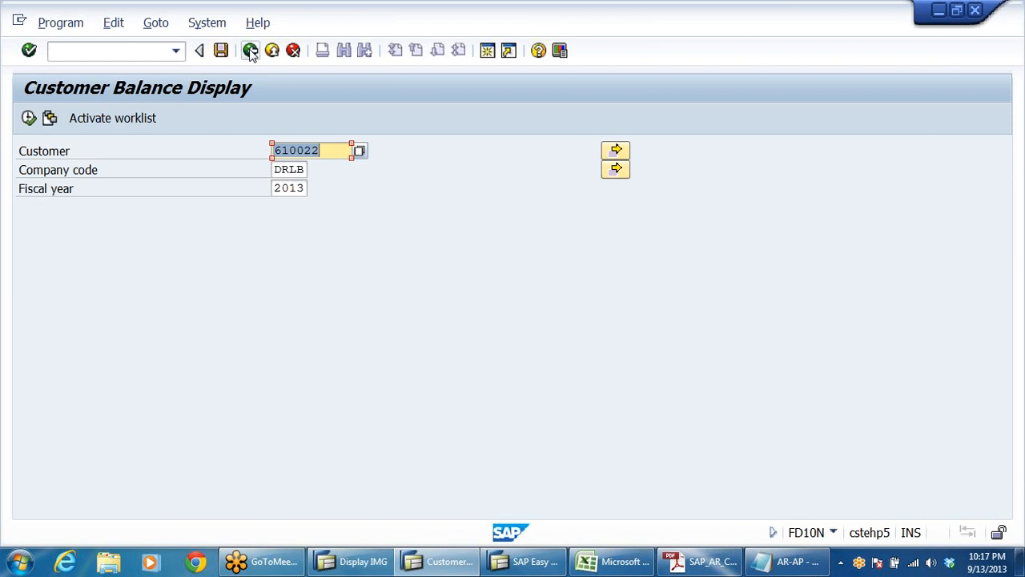
click(251, 51)
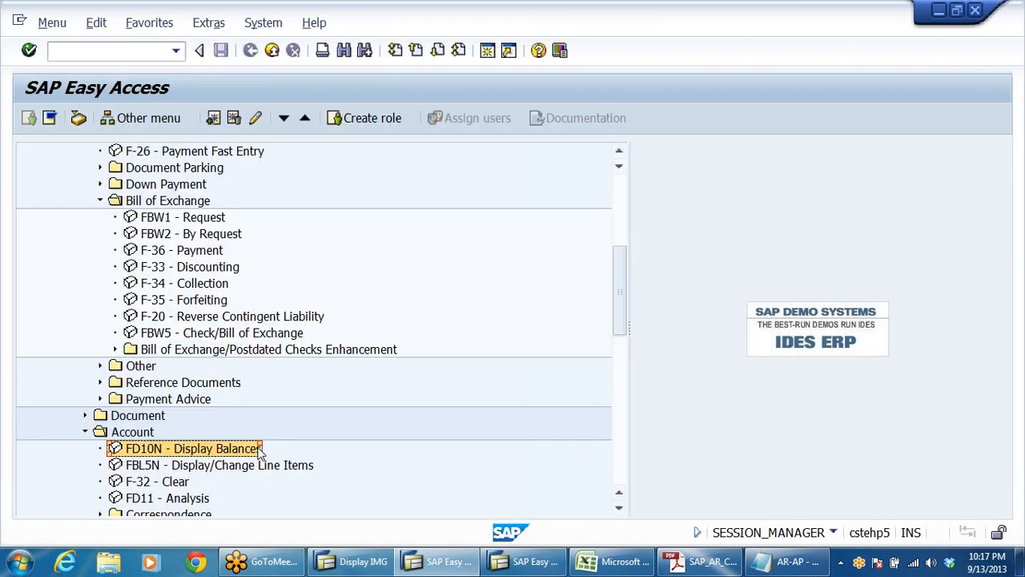
Step: Start F-33 Discounting for the bill of exchange and enter the document date 13.09.2013
click(208, 269)
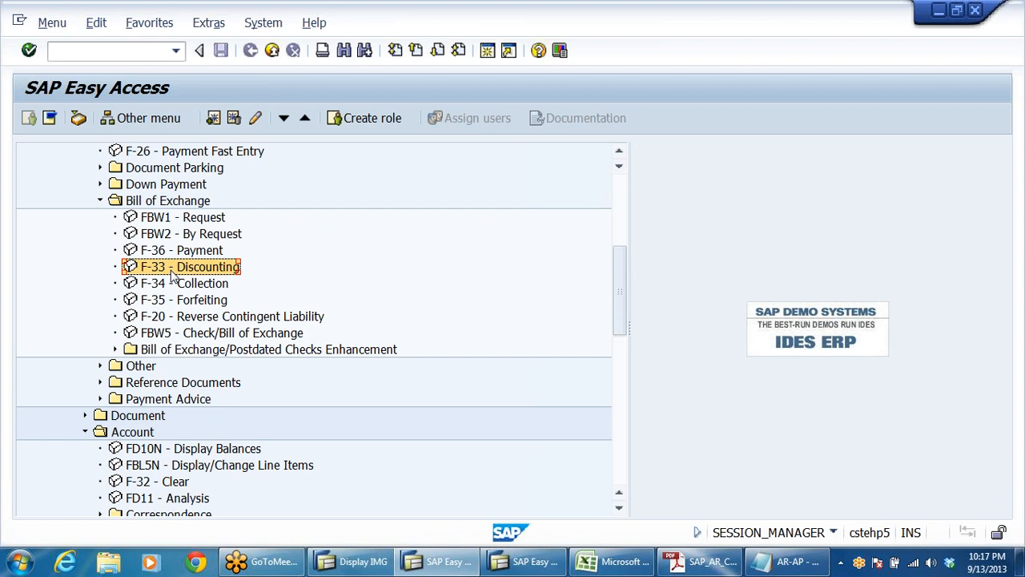
double_click(211, 272)
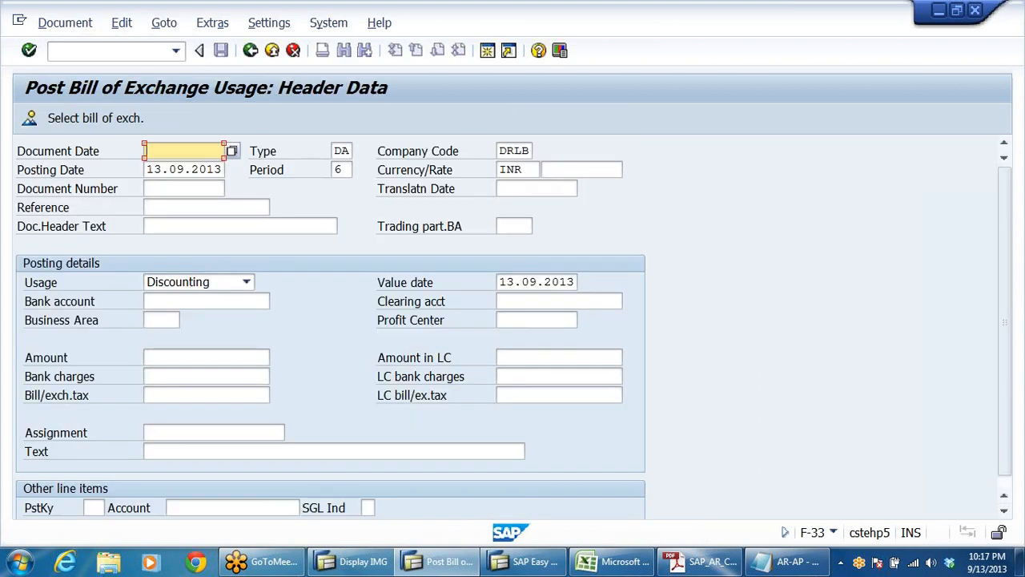
click(186, 168)
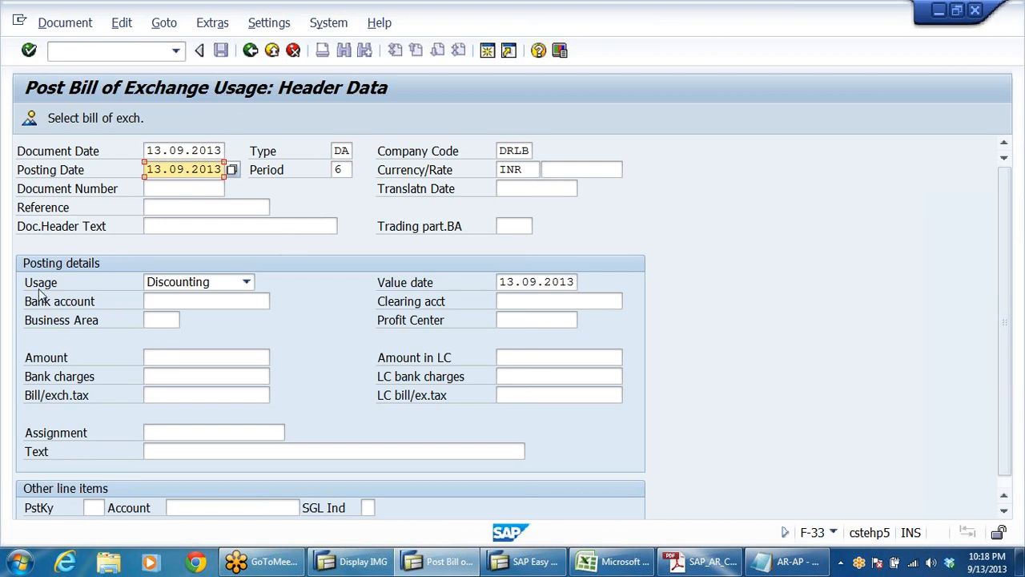
Step: Enter the Axis Bank head office G/L account as bank account, with an amount of 180000 and bank charges of 8000
click(77, 307)
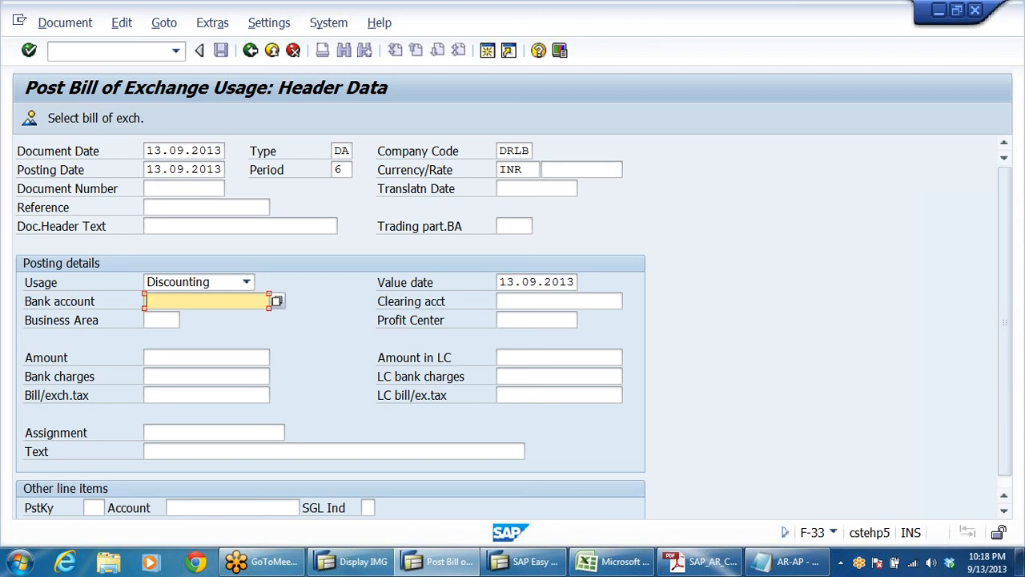
key(BackSpace)
key(Down)
key(Return)
click(207, 357)
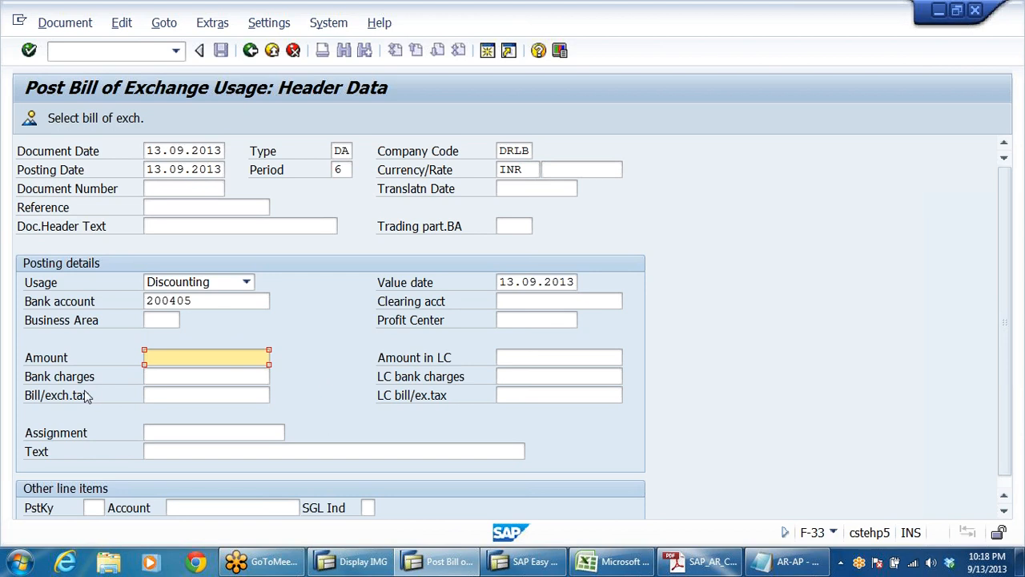
click(207, 376)
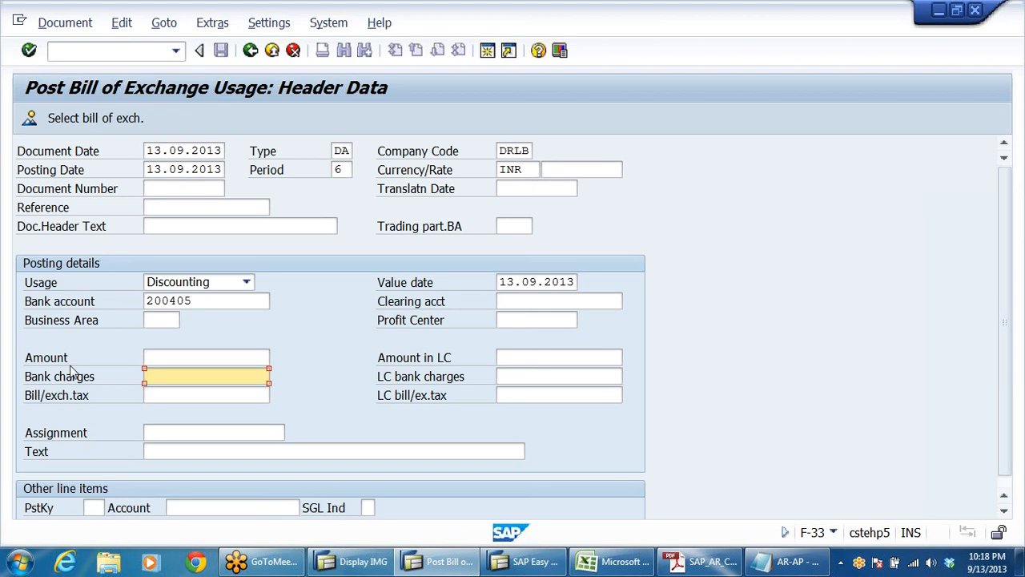
click(205, 357)
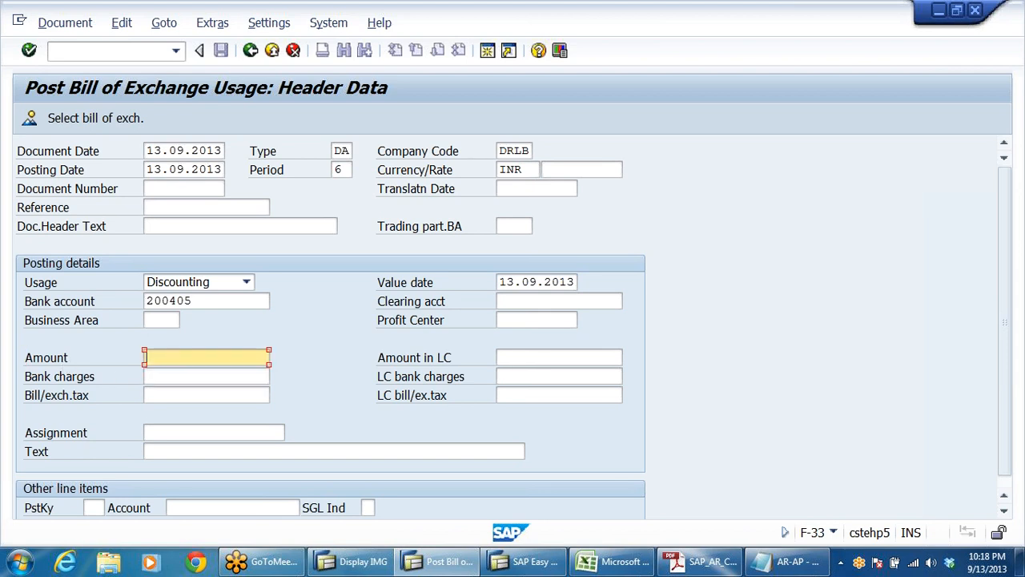
text(1)
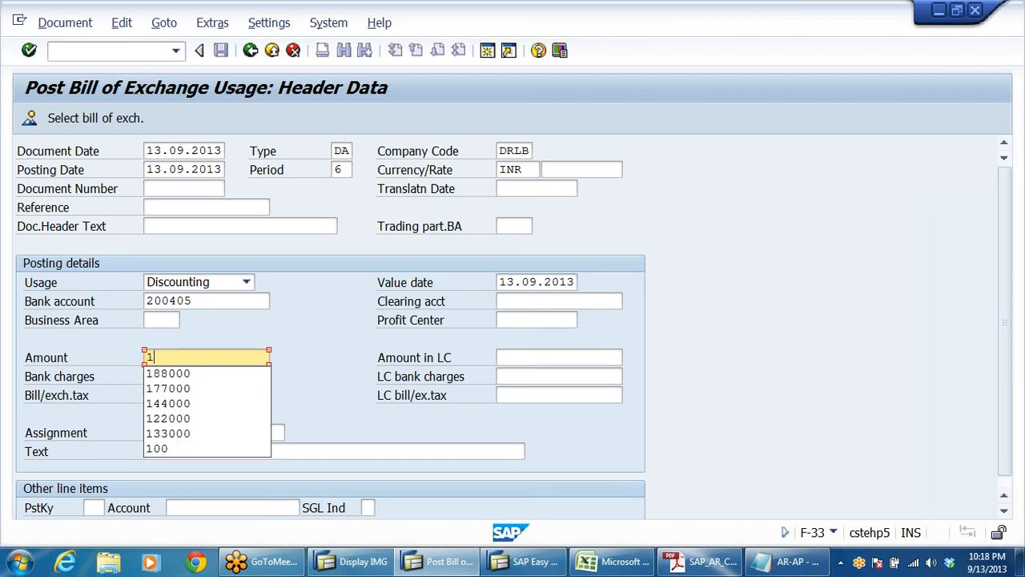
text(80000)
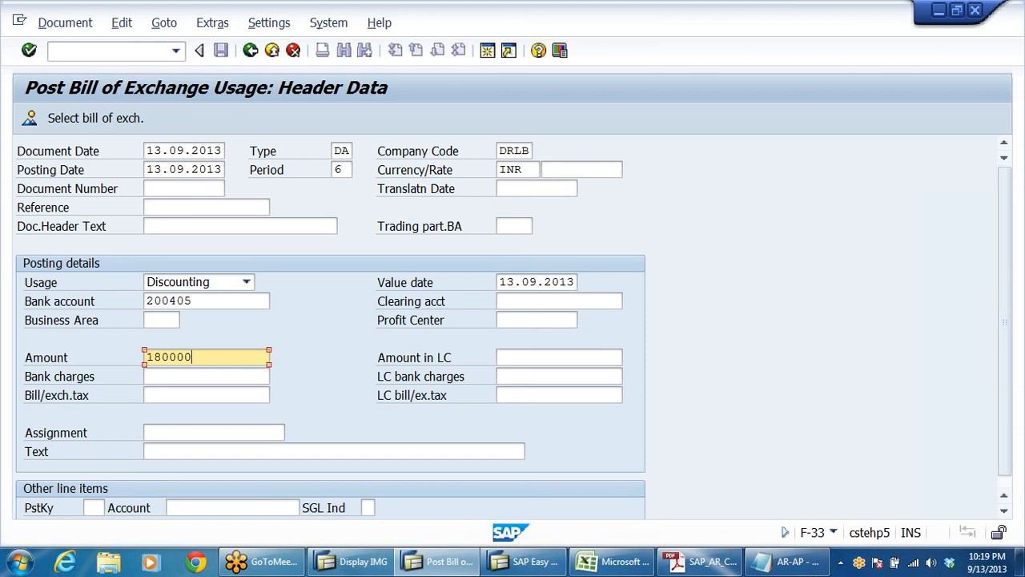
click(206, 377)
text(8000)
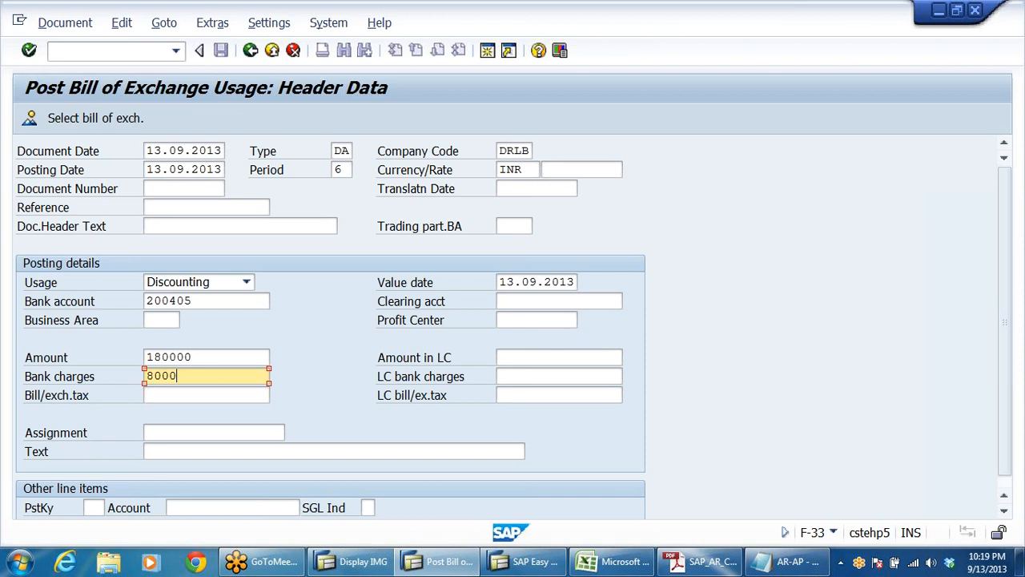
Step: Enter "BEING BILLS DISCOUNTED WITH BANK" as the posting text
click(184, 452)
text(BEING )
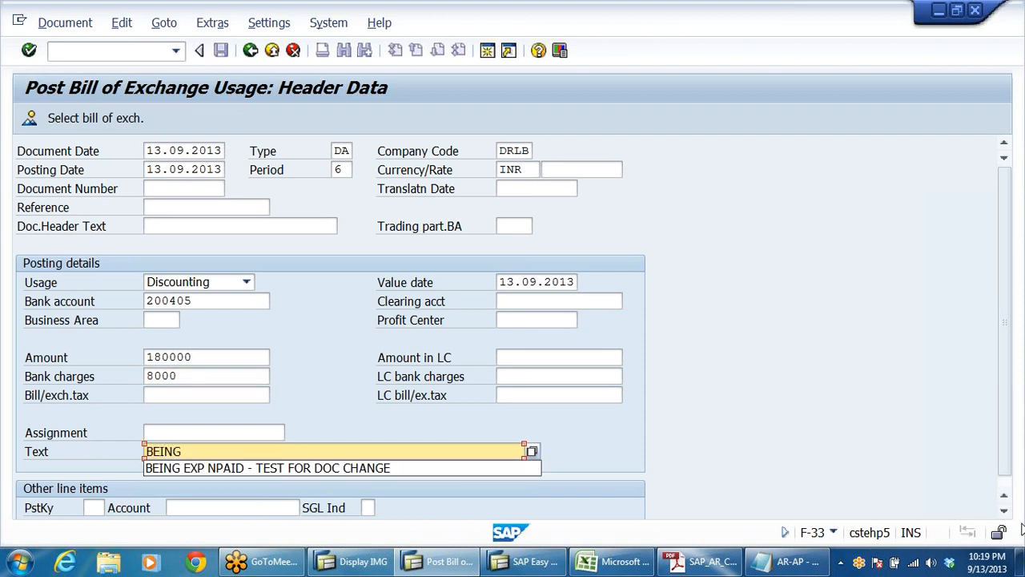
text( BI)
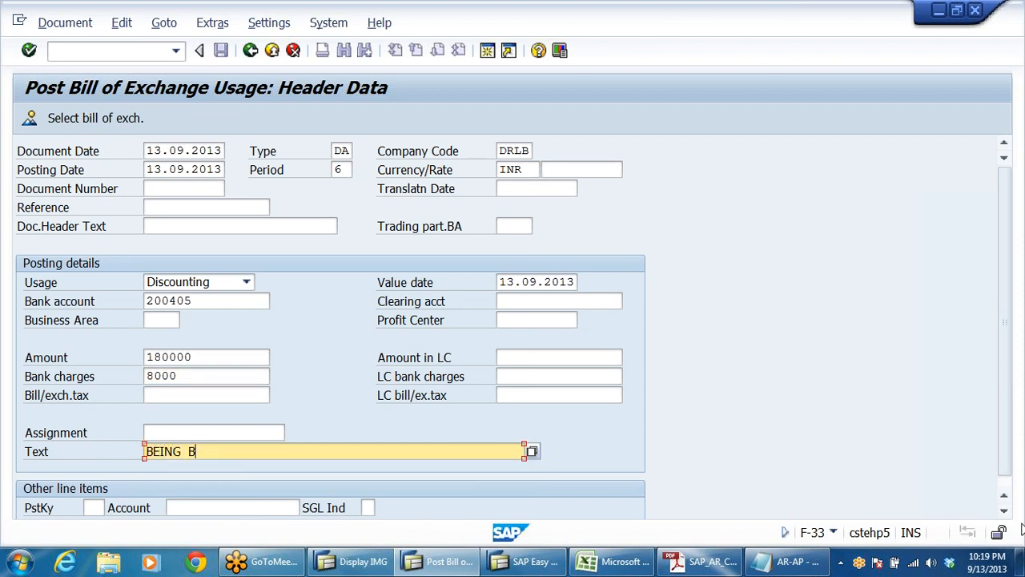
text(LLS DISCOUNTED )
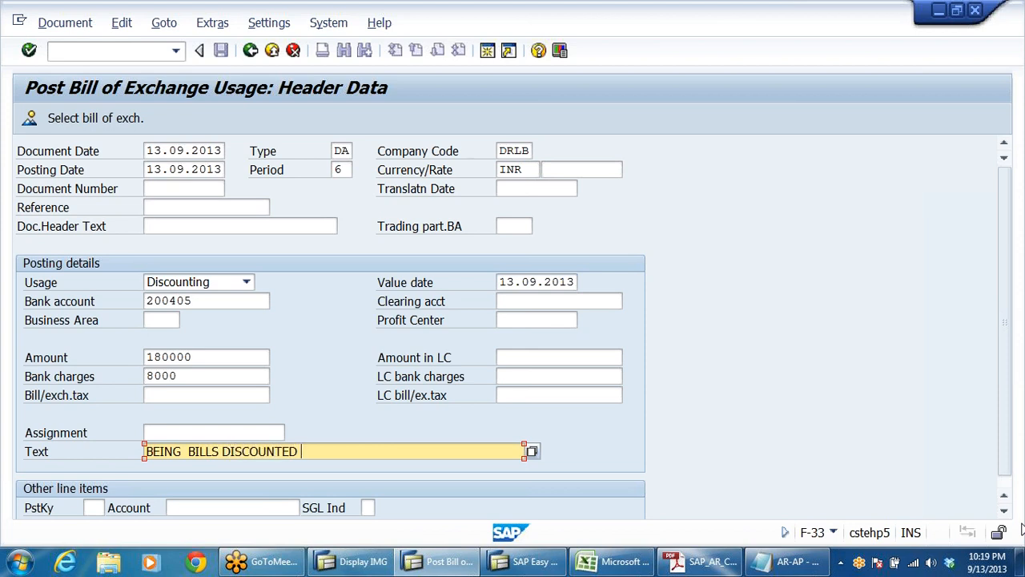
text(WITH BANK)
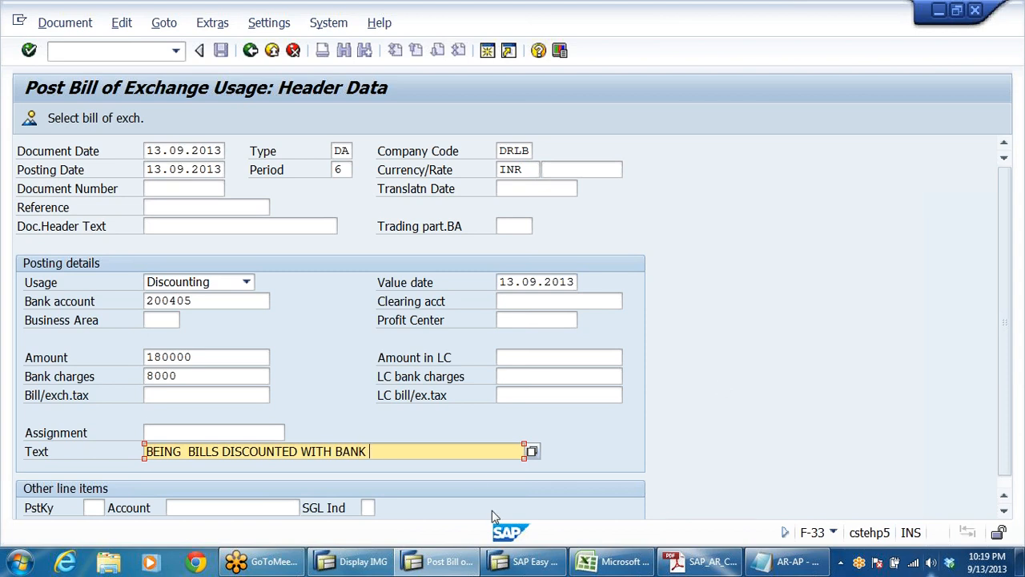
Step: Recheck the amount and bank charges, then select the bill of exchange with document number 1400006 for discounting
click(200, 357)
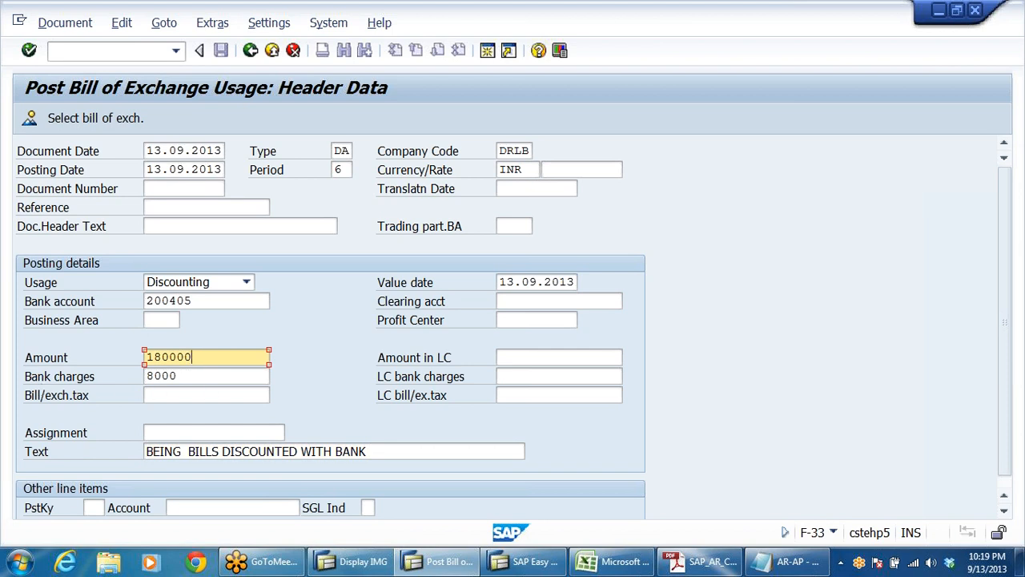
key(Tab)
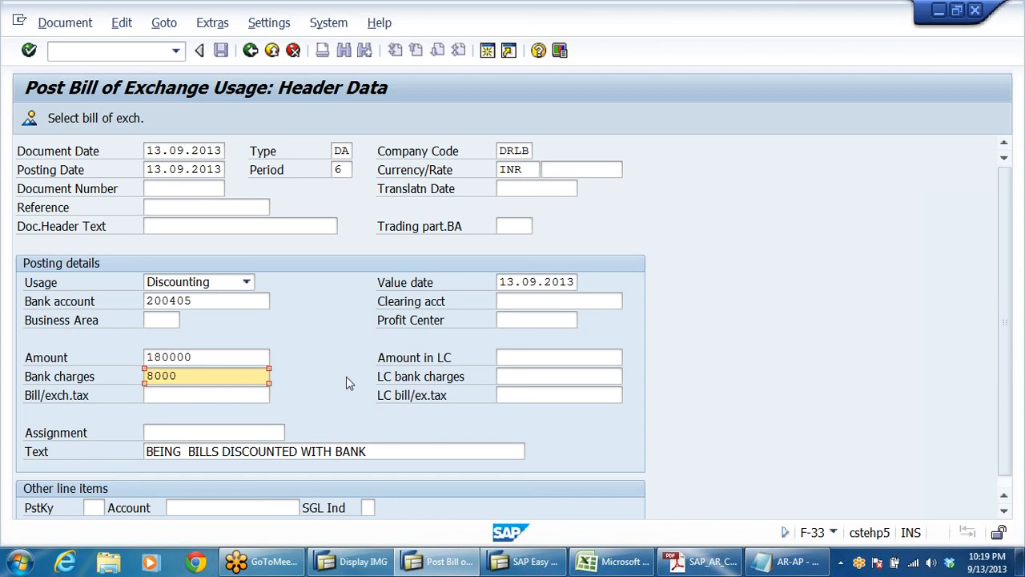
scroll(378, 350, down, 1)
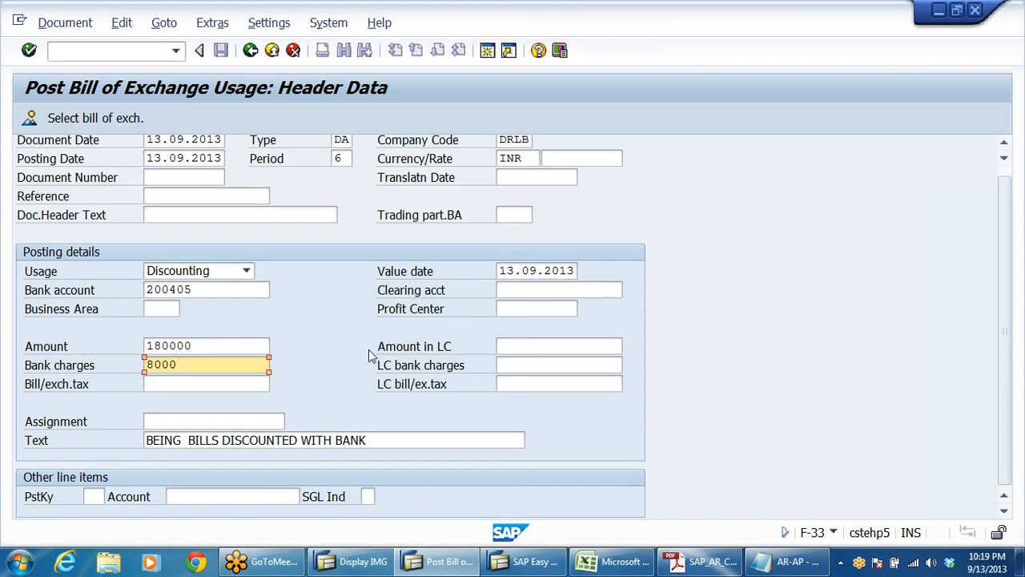
scroll(367, 350, up, 1)
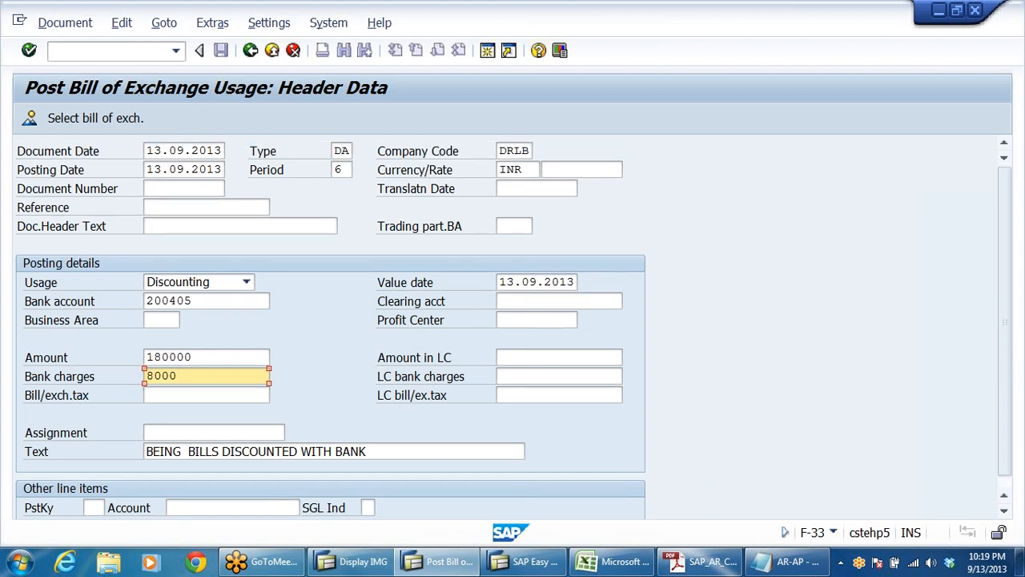
click(70, 120)
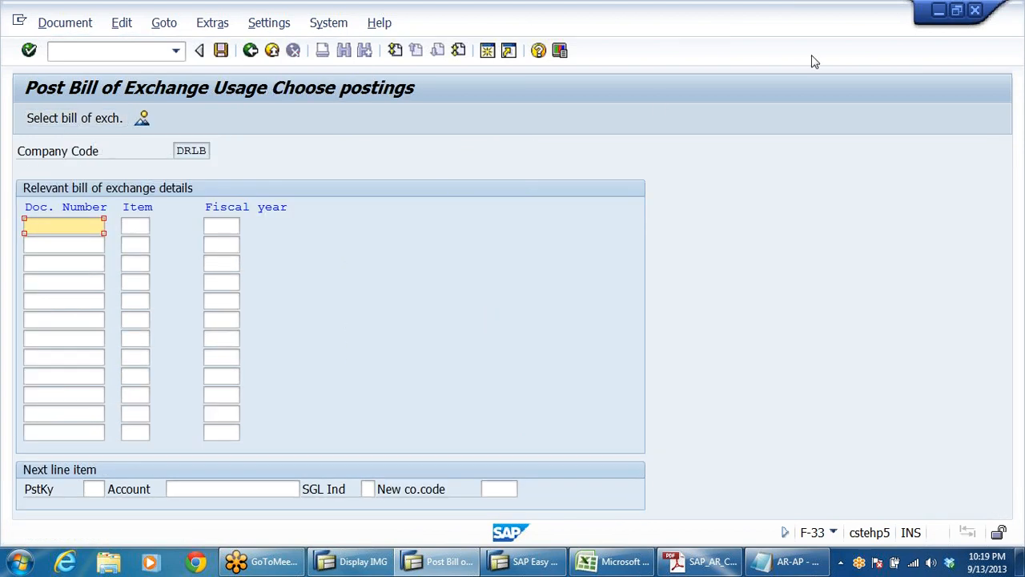
key(alt+Tab)
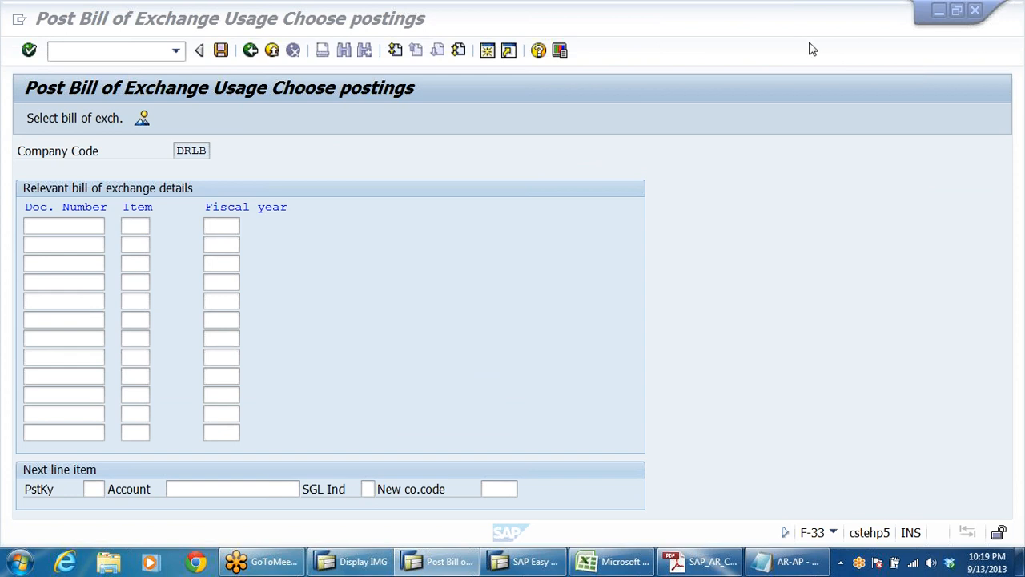
click(78, 226)
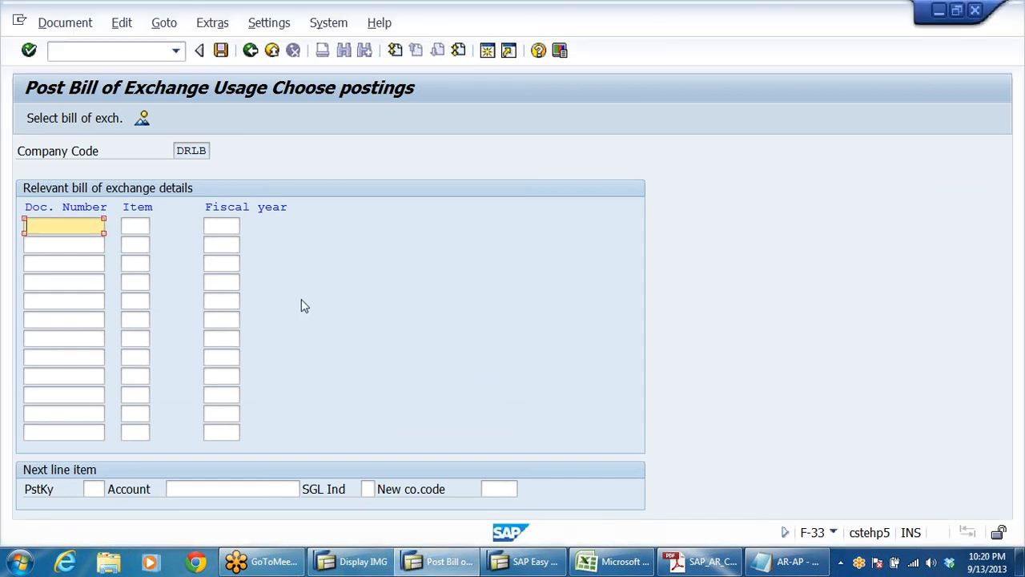
text(1400006)
key(shift+Home)
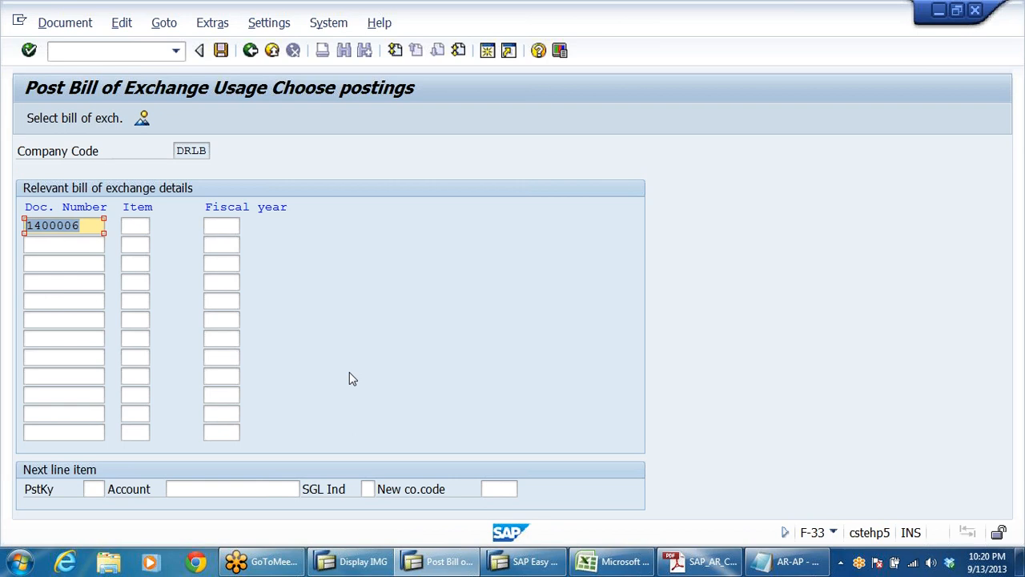
click(79, 225)
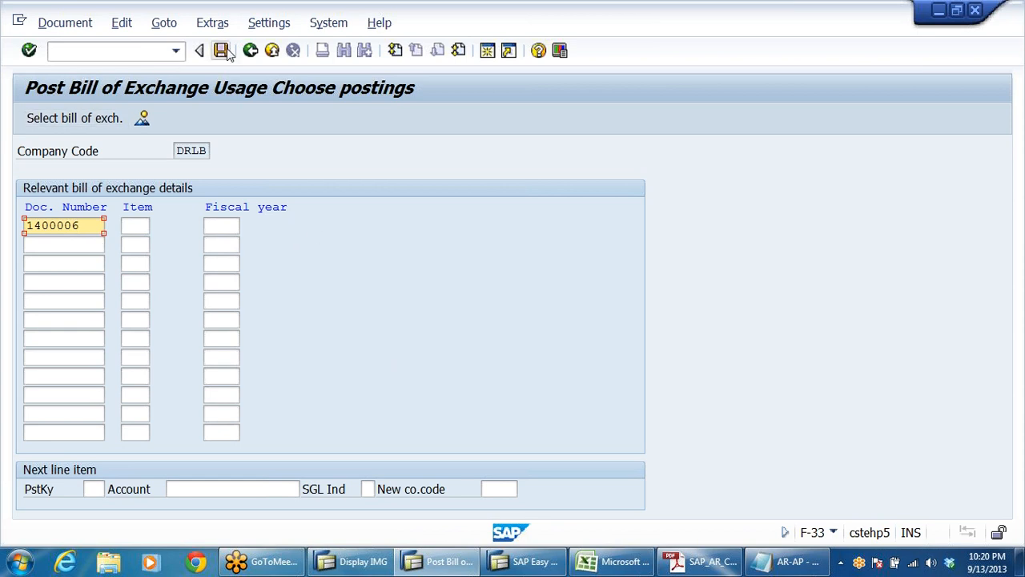
Step: Simulate the discounting document and check the amounts of the Axis Bank and discount charges line items
click(72, 27)
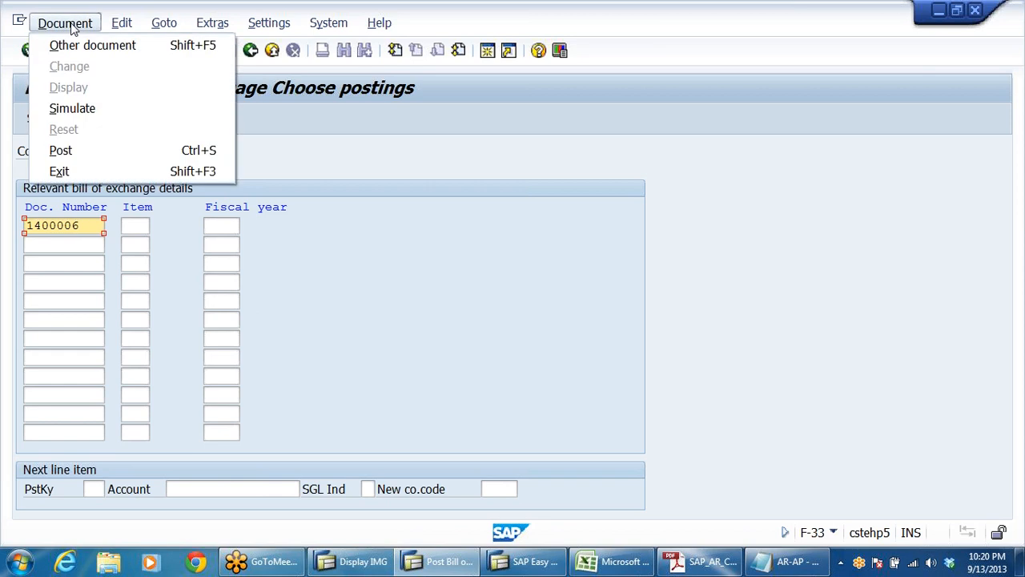
click(80, 108)
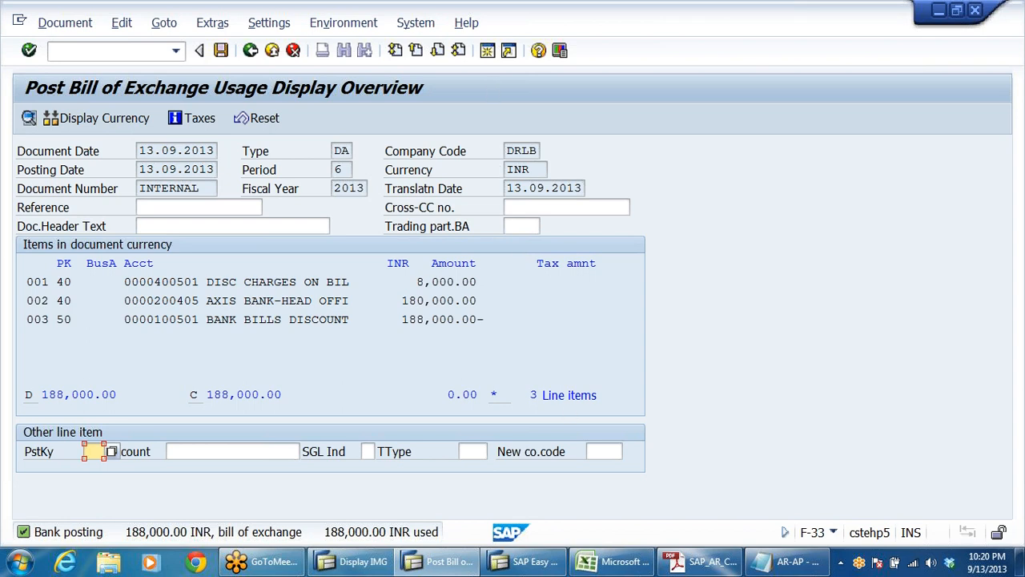
click(402, 300)
drag(402, 300, 519, 298)
drag(403, 301, 478, 301)
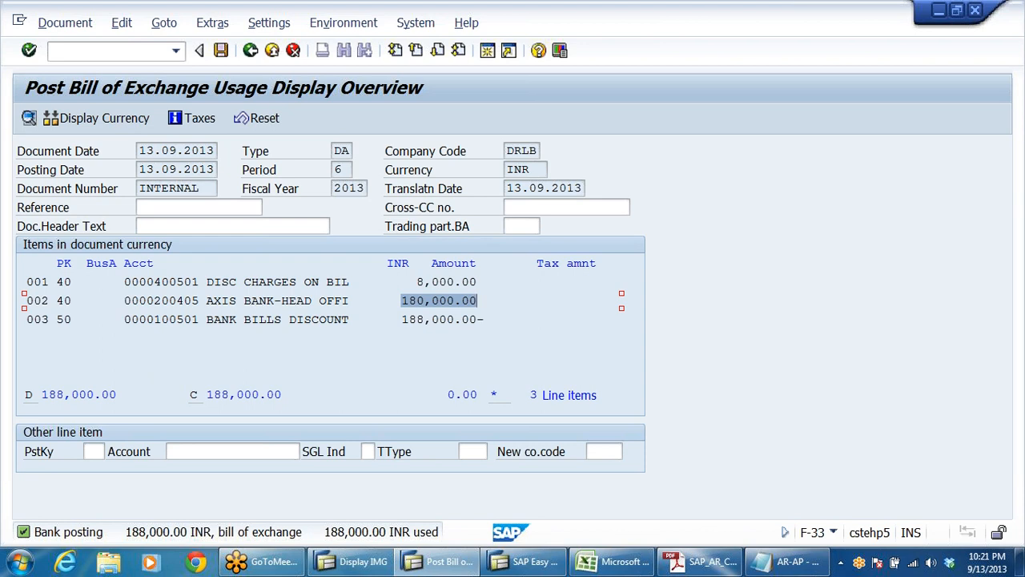
click(471, 281)
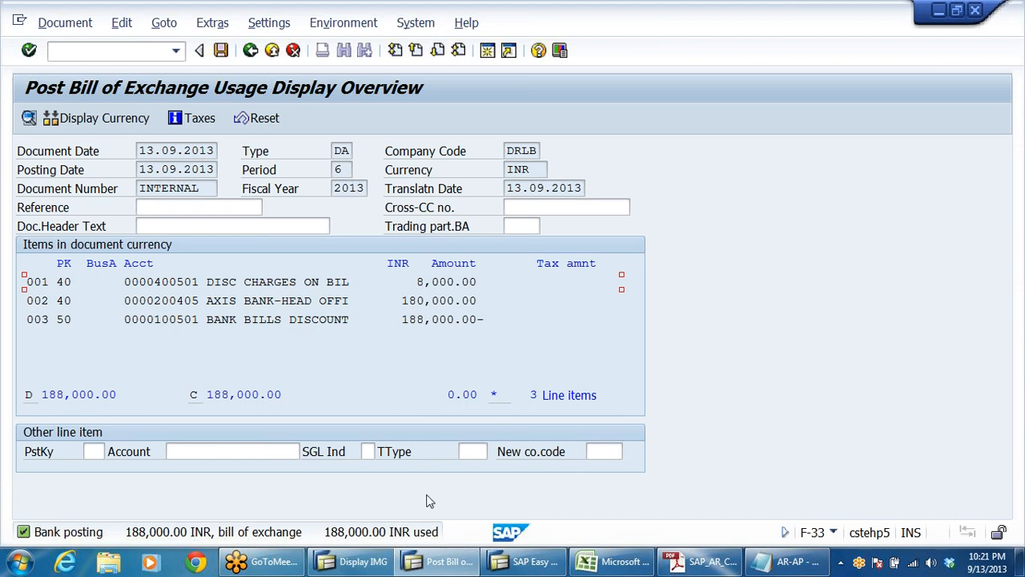
Step: Glance at the Define Bank Subaccounts configuration entry, then compare the simulated bank, discount charges and bank bills discount line items
click(353, 563)
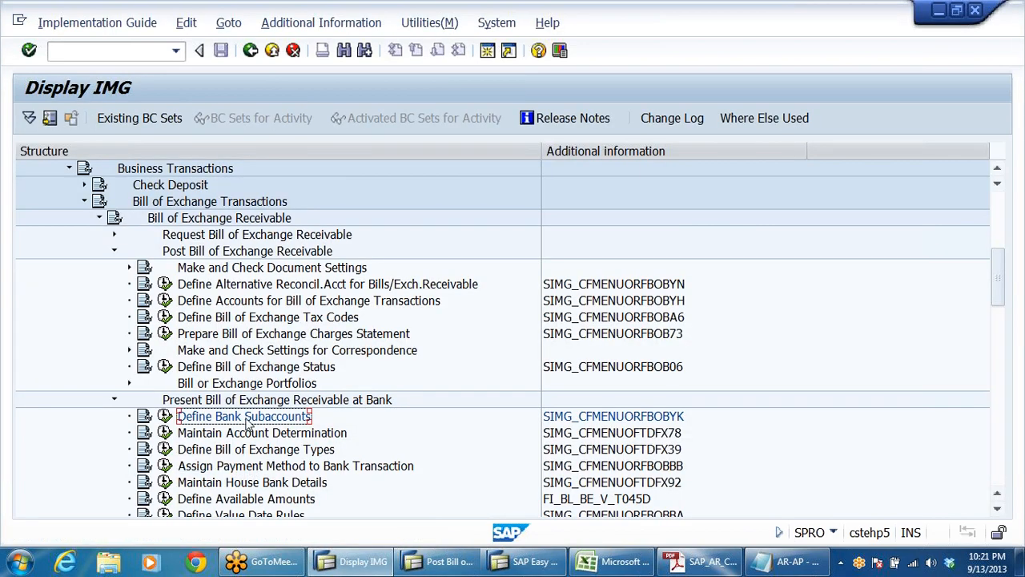
key(alt+Tab)
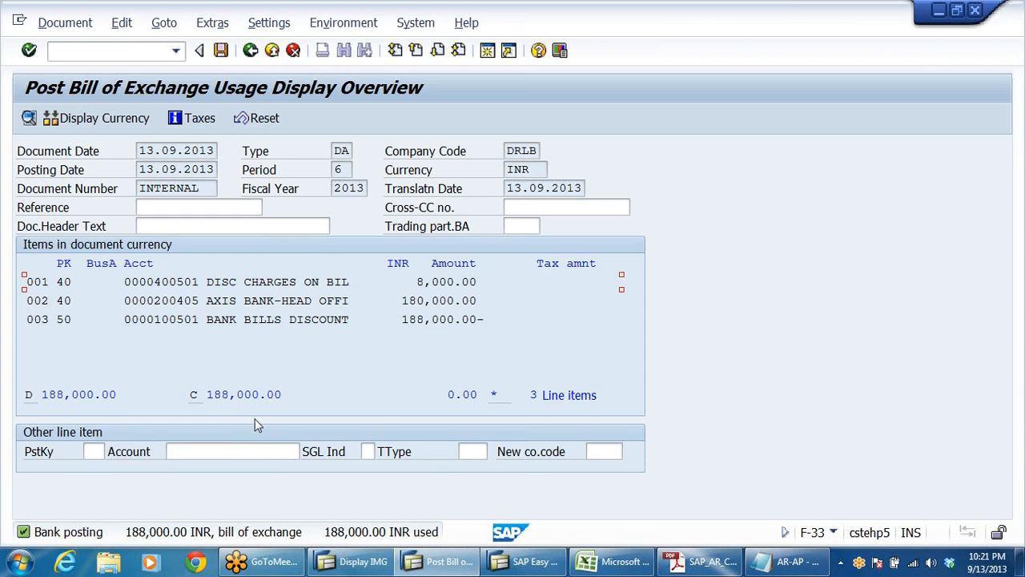
click(259, 320)
click(258, 300)
drag(131, 301, 365, 301)
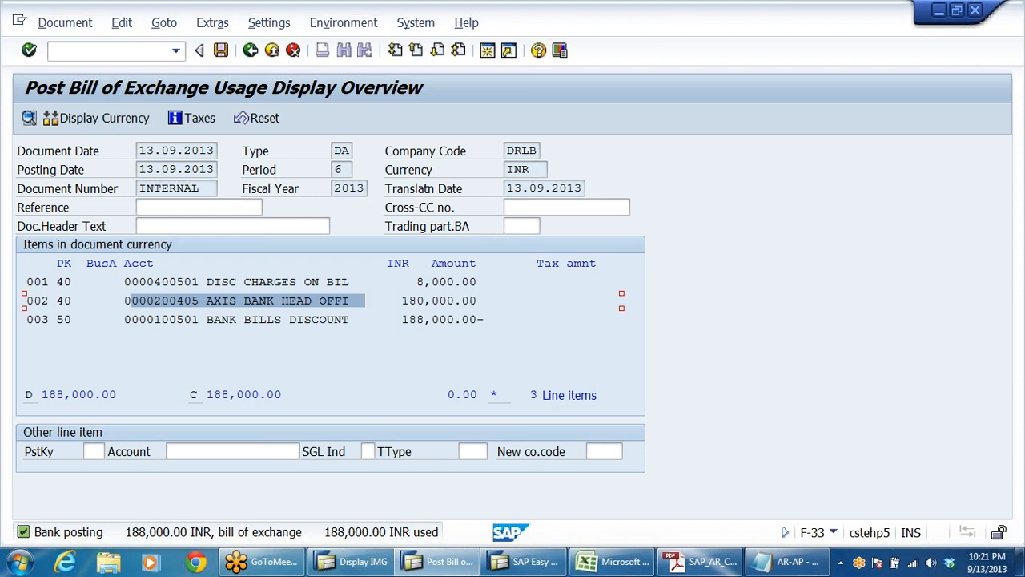
click(245, 281)
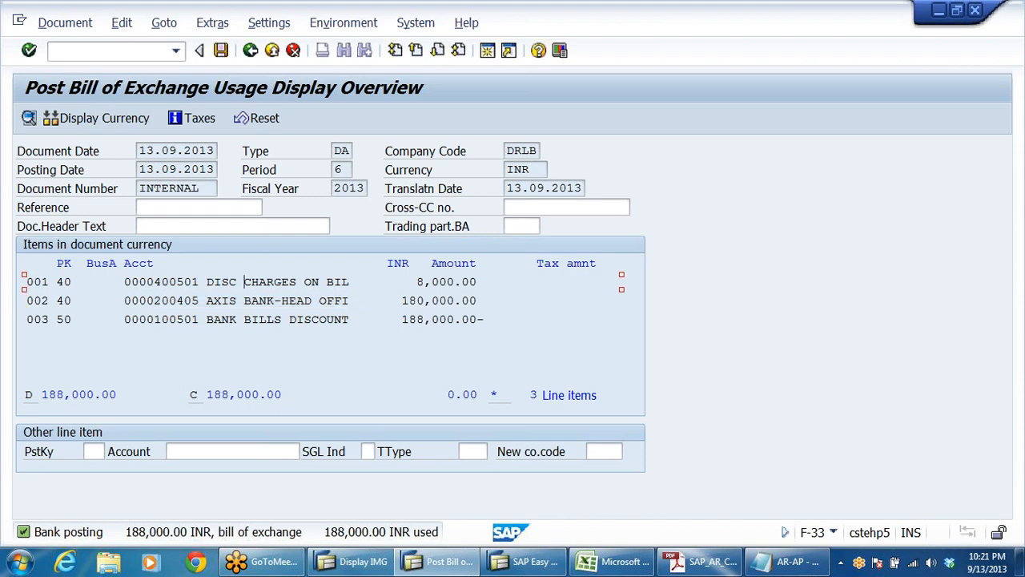
click(221, 319)
click(260, 281)
click(245, 319)
drag(484, 319, 379, 319)
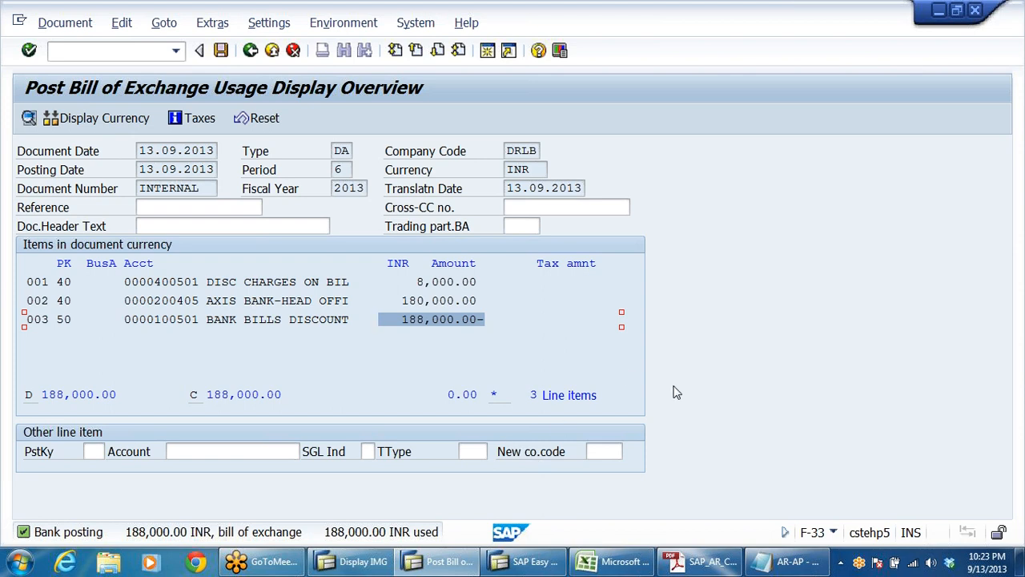
Step: Post the bill discounting document and leave F-33 for the SAP Easy Access menu
click(220, 51)
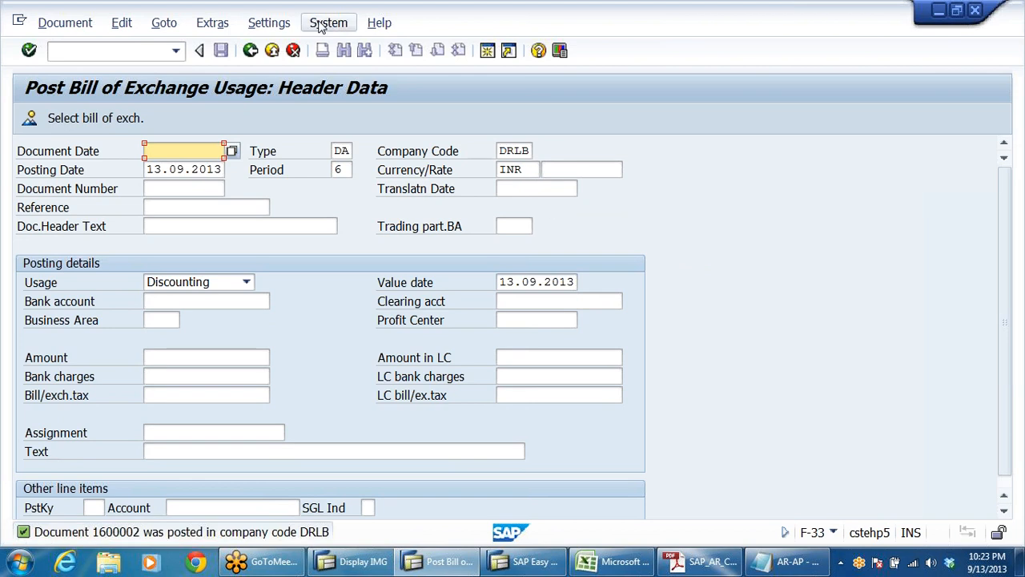
click(272, 50)
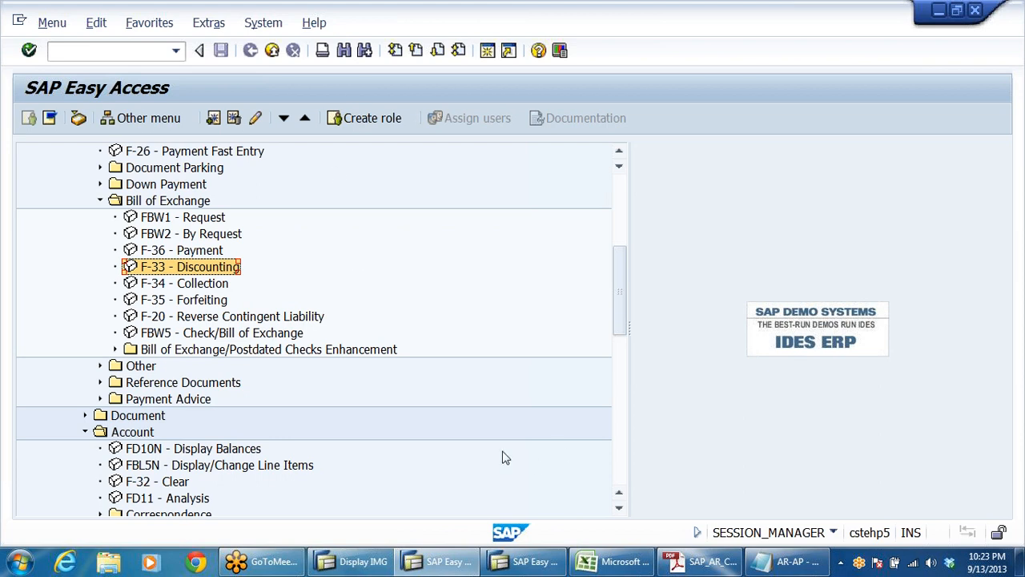
Step: Display the fiscal year 2013 balances of Bank Bills Discounting G/L account 100501 in FS10N, check period 6, and leave the report
click(174, 51)
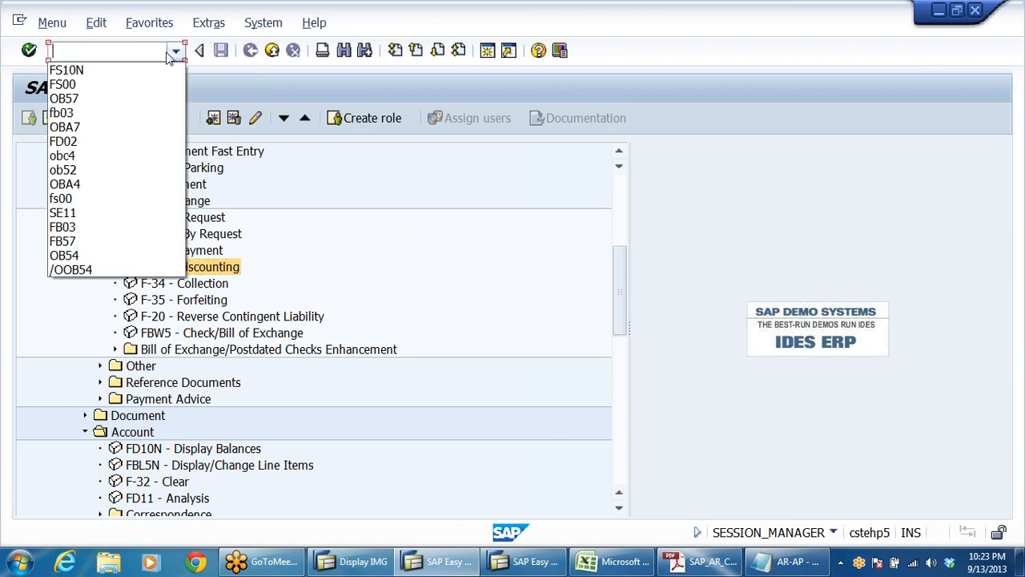
click(65, 69)
click(29, 52)
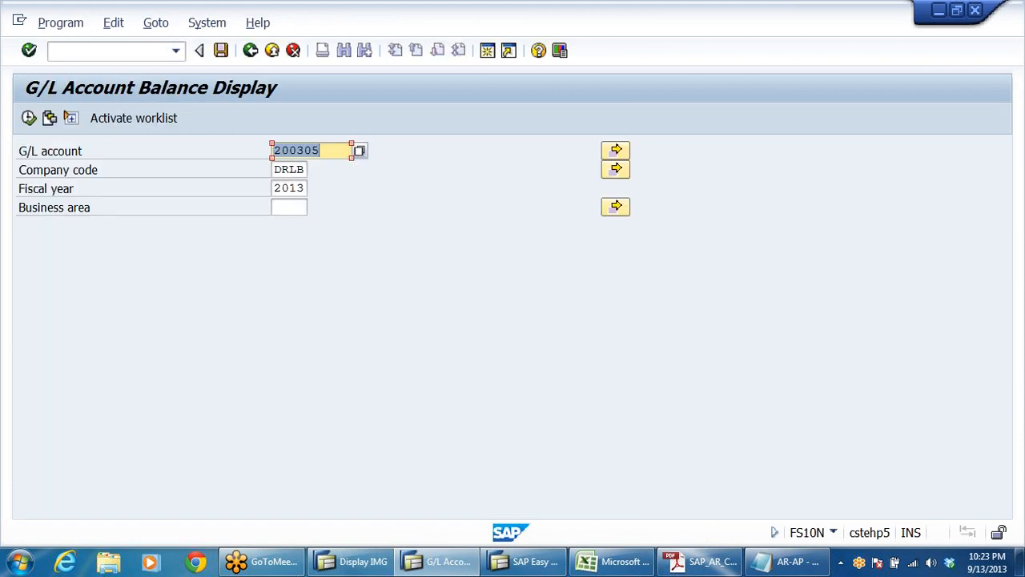
text(100)
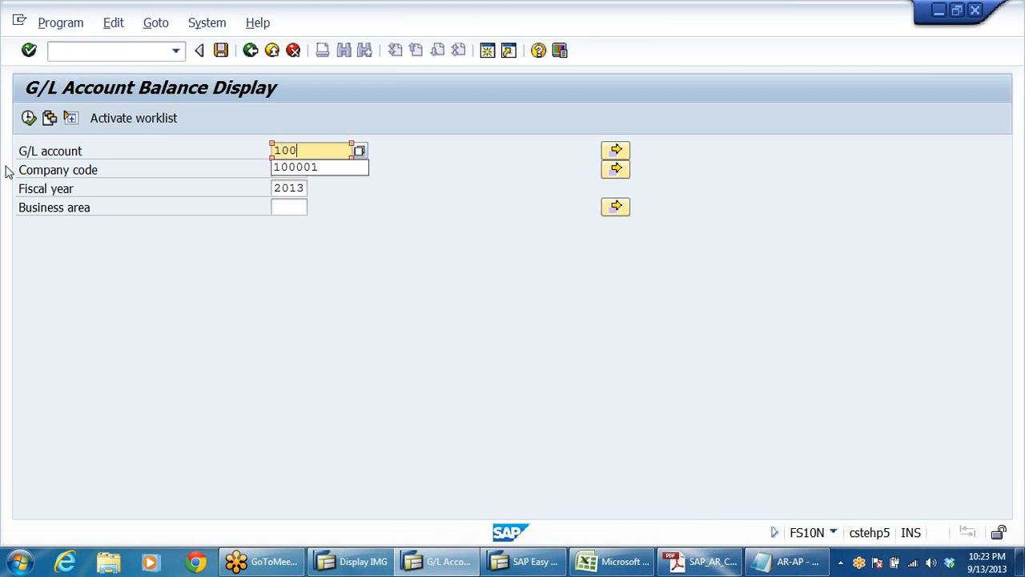
text(501)
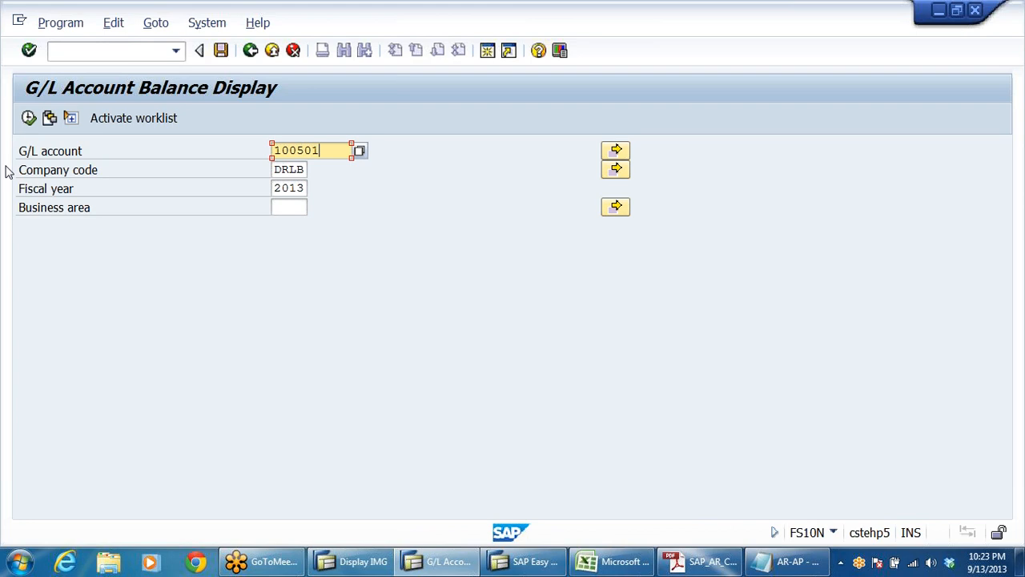
click(28, 118)
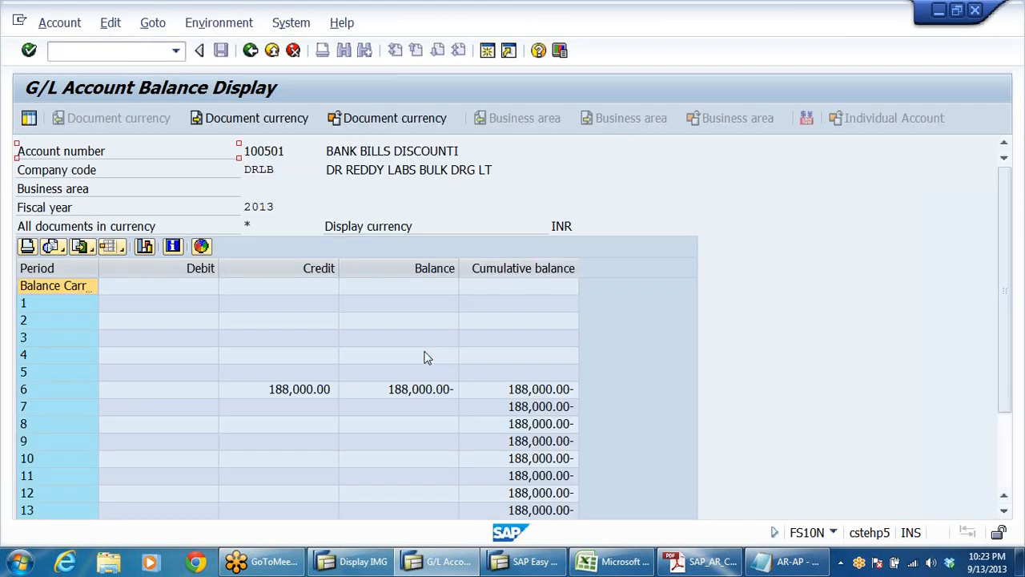
click(430, 387)
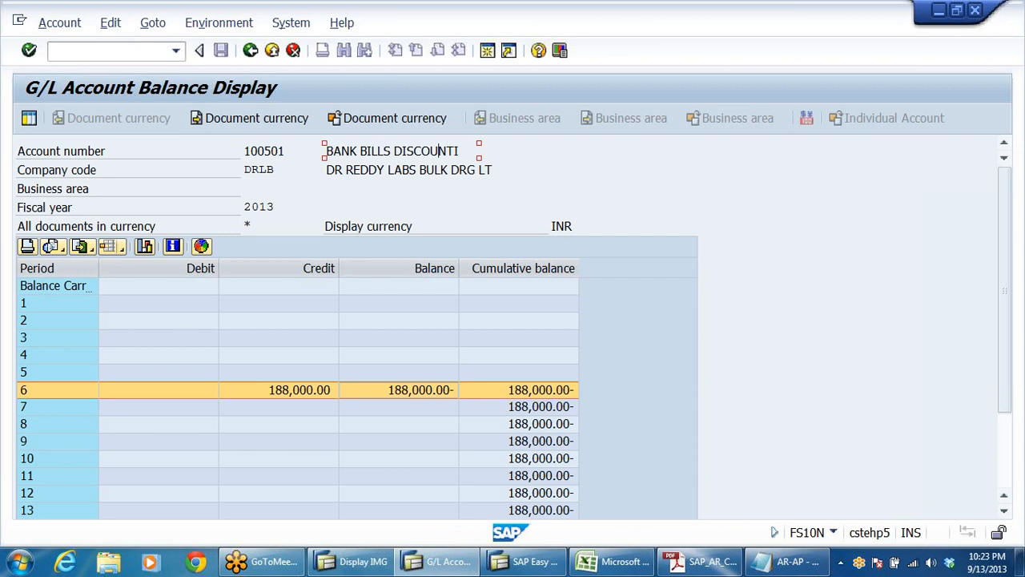
click(273, 51)
click(272, 50)
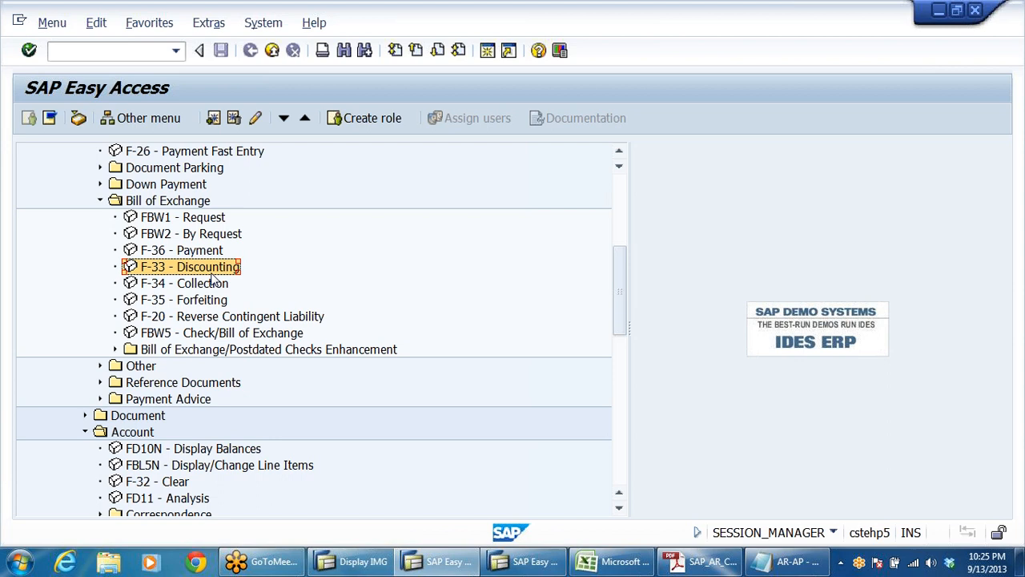
Step: Start F-20 Reverse Contingent Liability, set the document and posting dates to 31.10.2013, and check the document type and company code
click(184, 318)
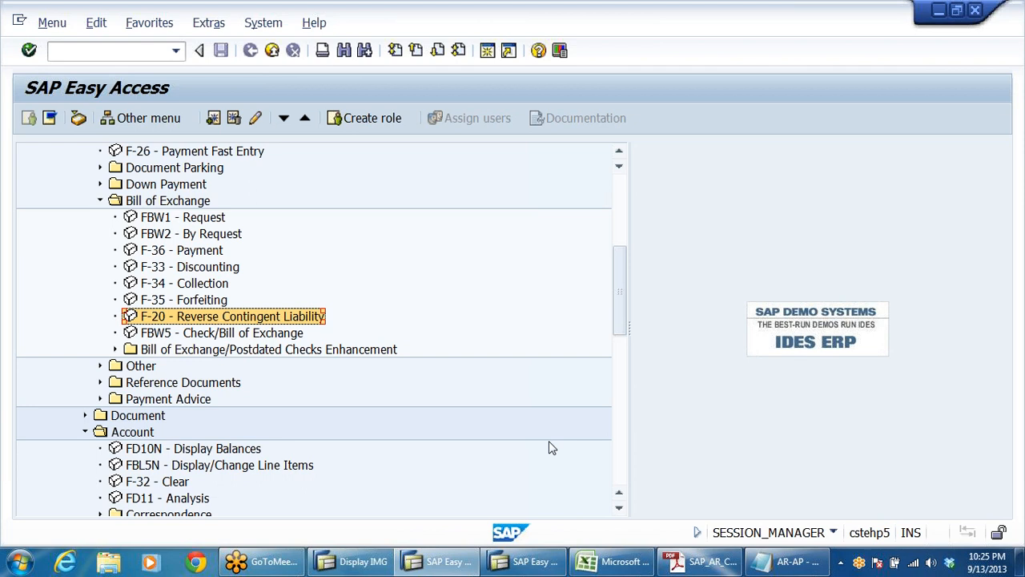
double_click(176, 318)
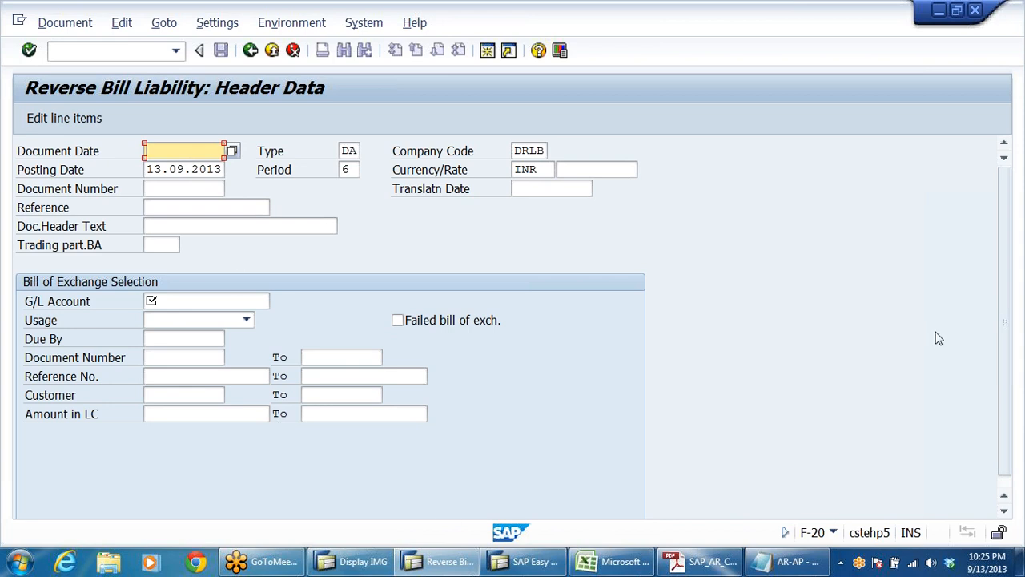
text(31)
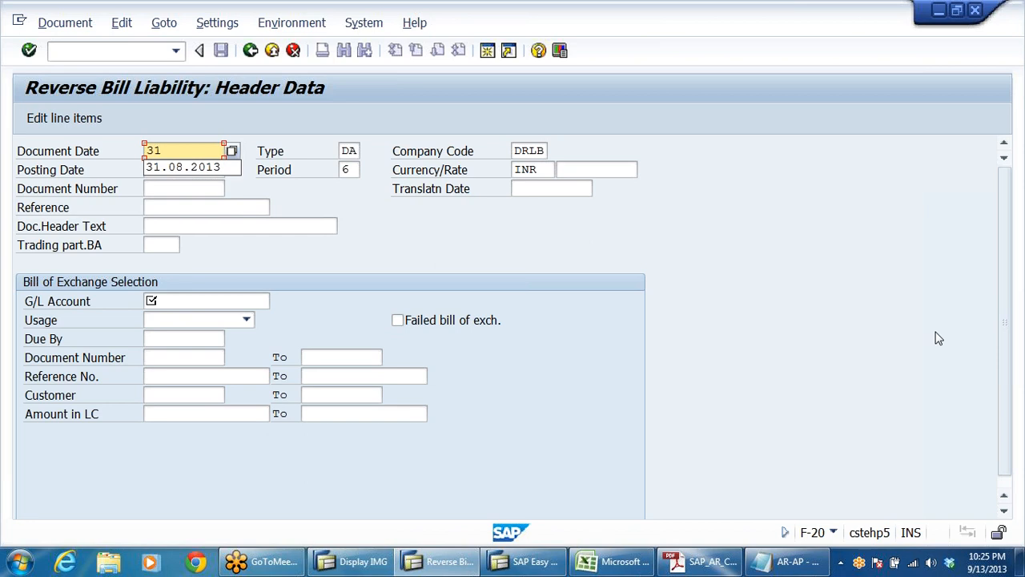
text(1)
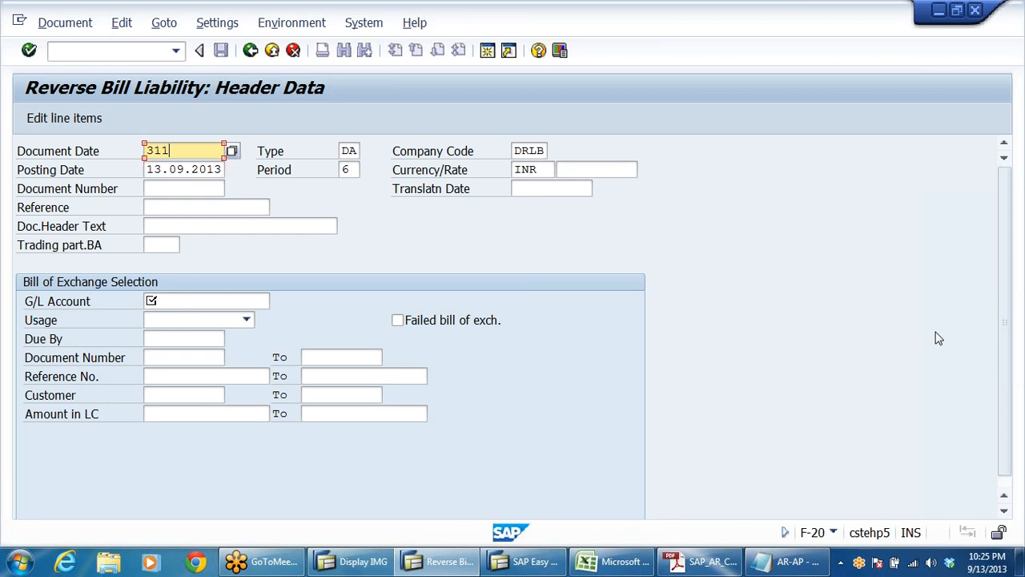
text(02013)
key(shift+Home)
key(ctrl+c)
click(160, 170)
key(ctrl+v)
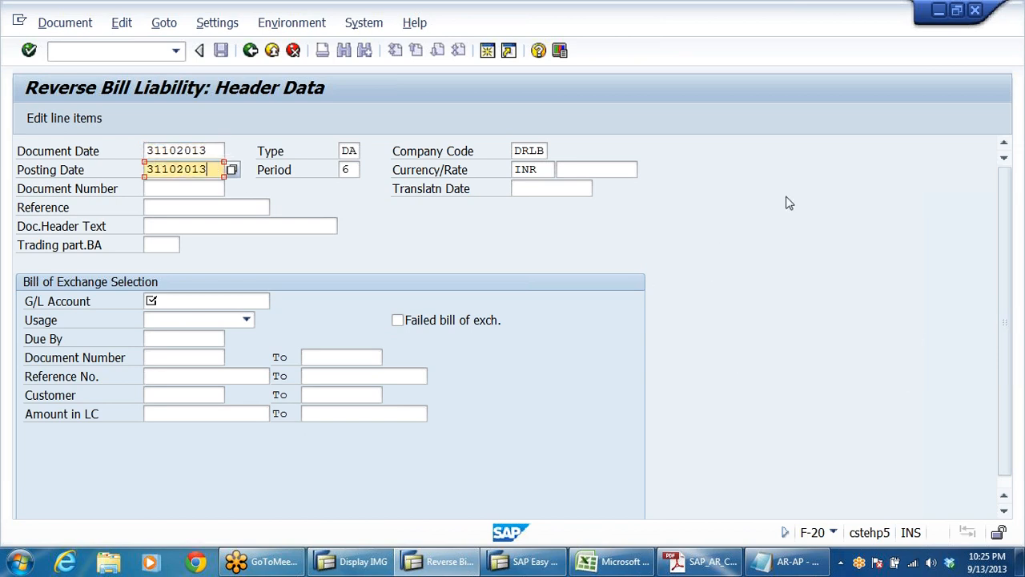
click(350, 151)
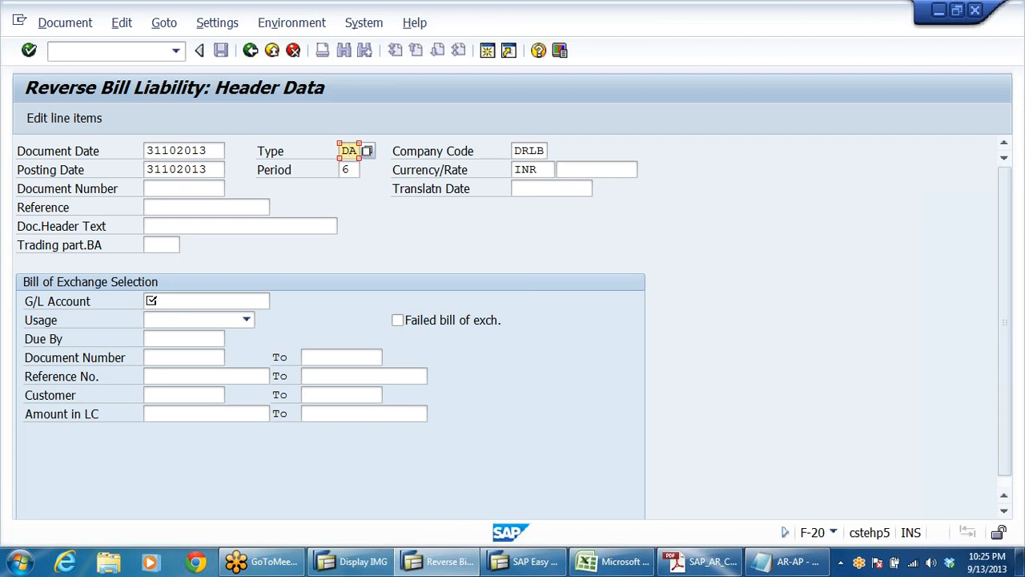
click(528, 150)
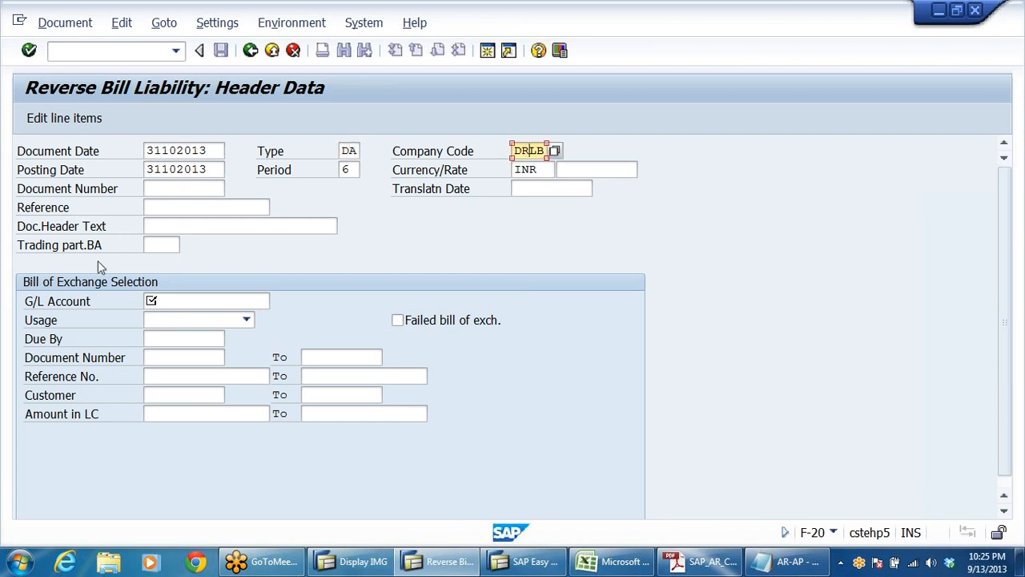
Step: Look up the G/L account for the bill of exchange selection and choose 200305, Bills of Exchange A/C
click(45, 306)
click(237, 302)
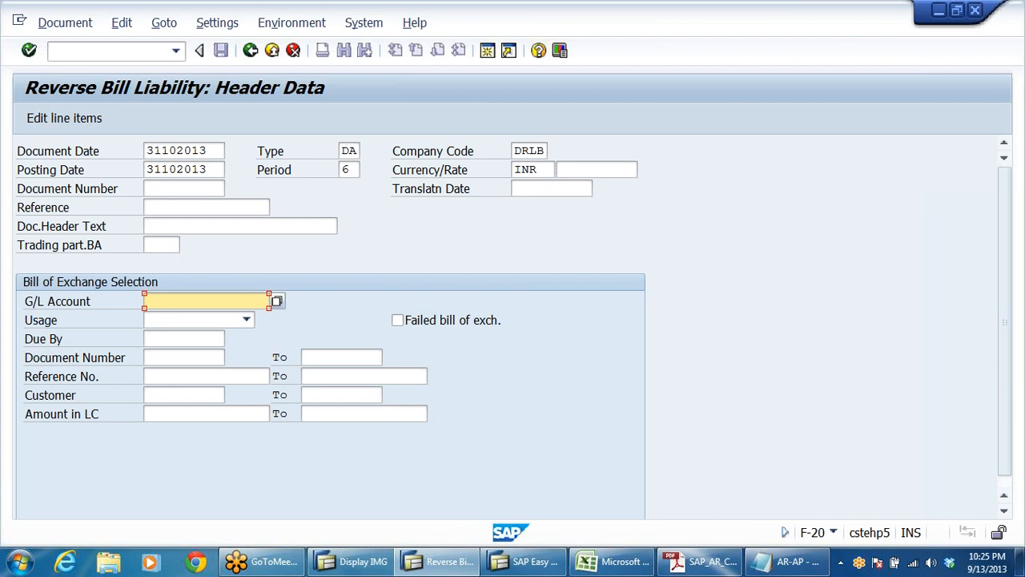
click(277, 301)
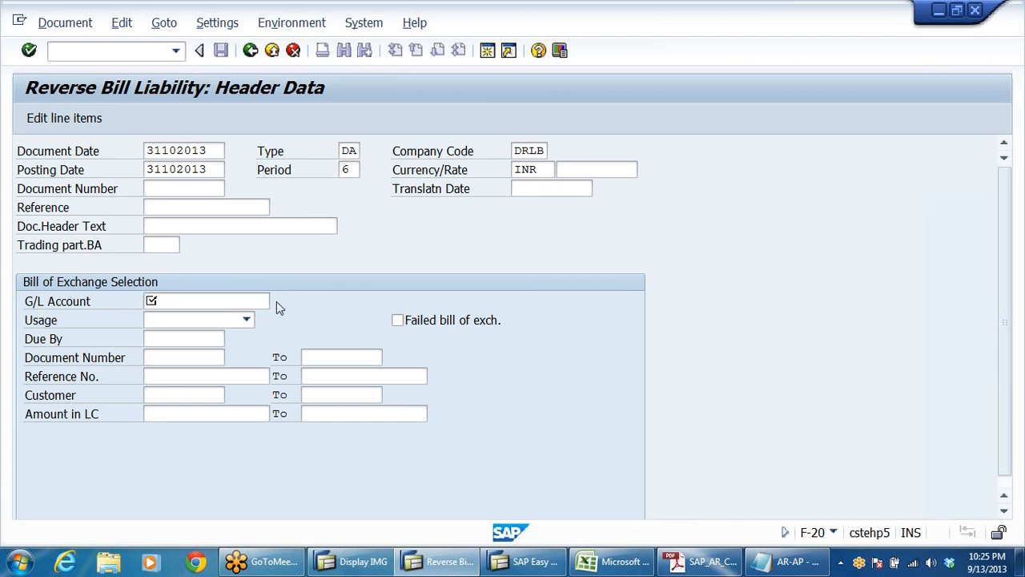
click(590, 531)
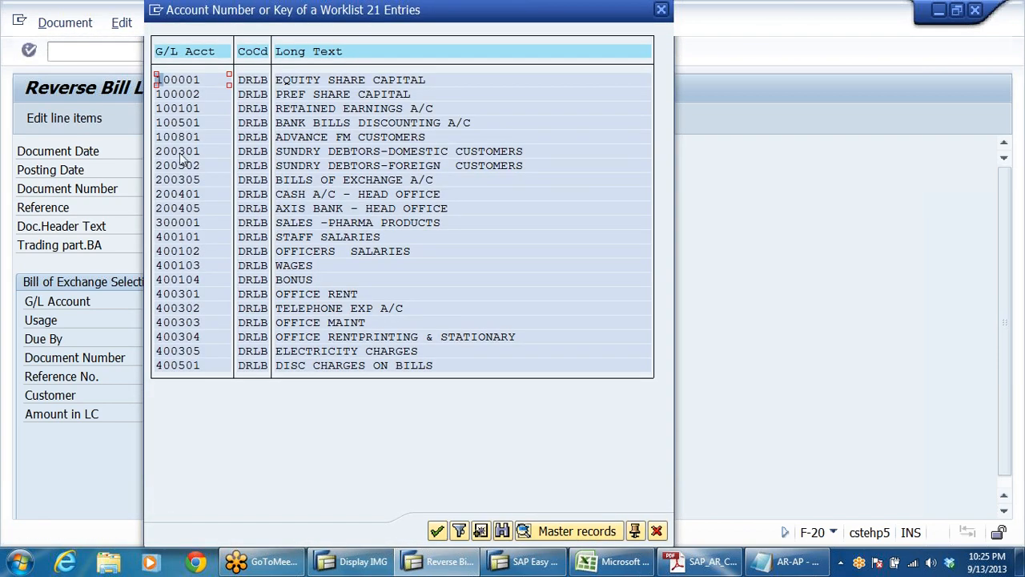
click(181, 165)
click(197, 180)
click(314, 178)
double_click(413, 181)
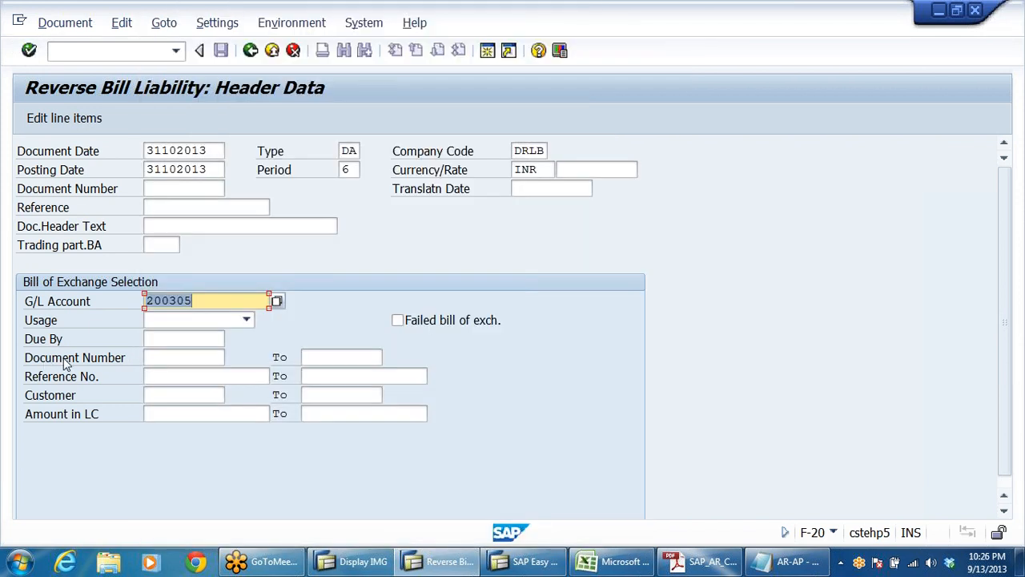
Step: Set the bill selection's Due By date to 31.10.2013, copied from the posting date
click(186, 339)
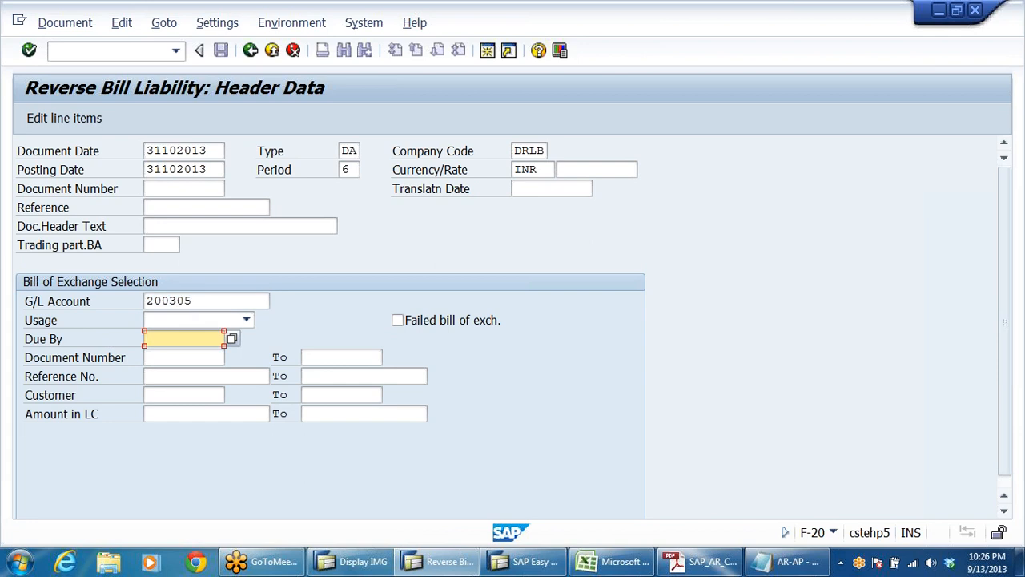
double_click(181, 170)
key(ctrl+c)
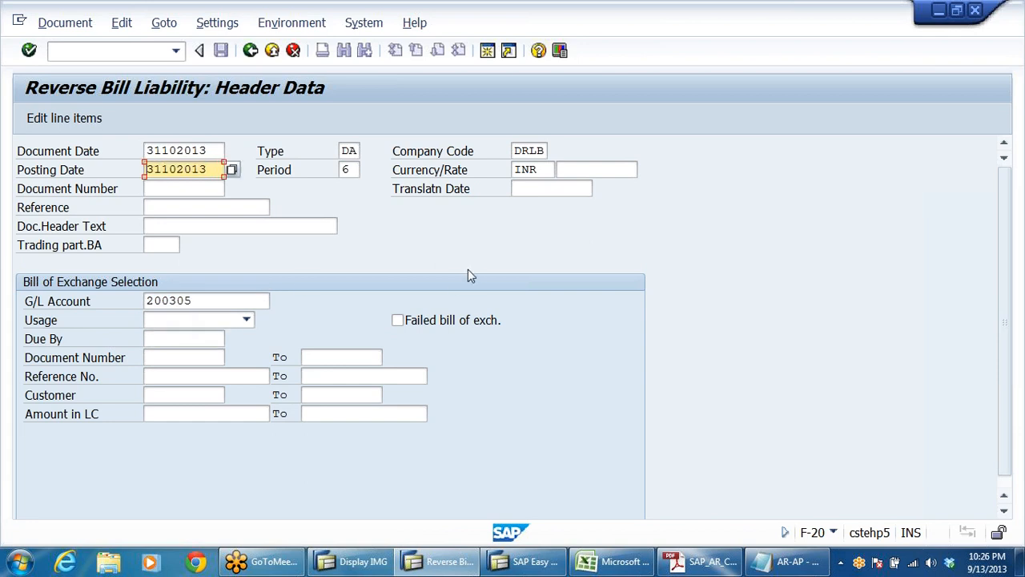
click(184, 339)
key(ctrl+v)
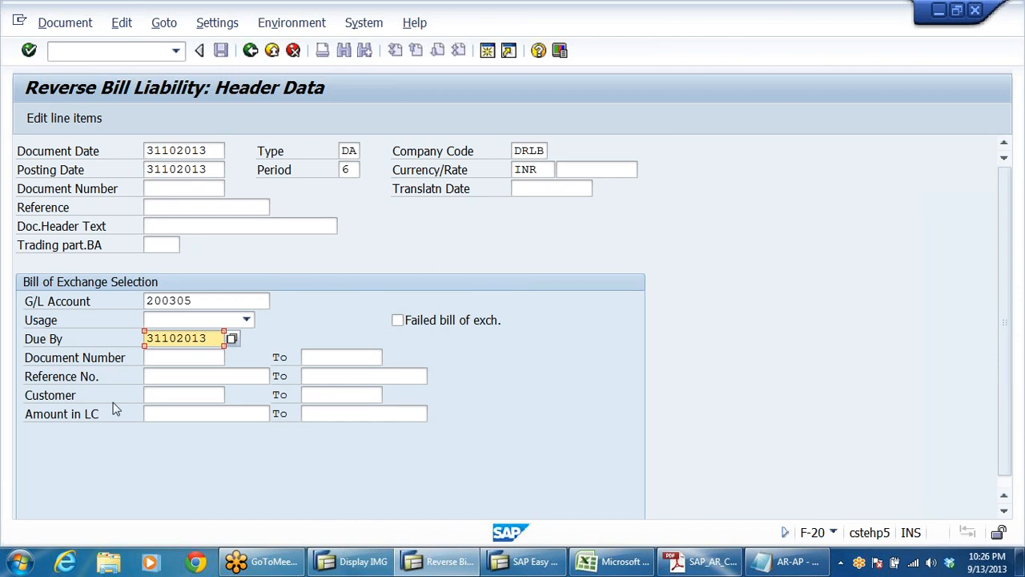
Step: Look up and choose the customer Moon Pharma Trading, then run the bill selection, accepting the period and future-date warnings
click(164, 395)
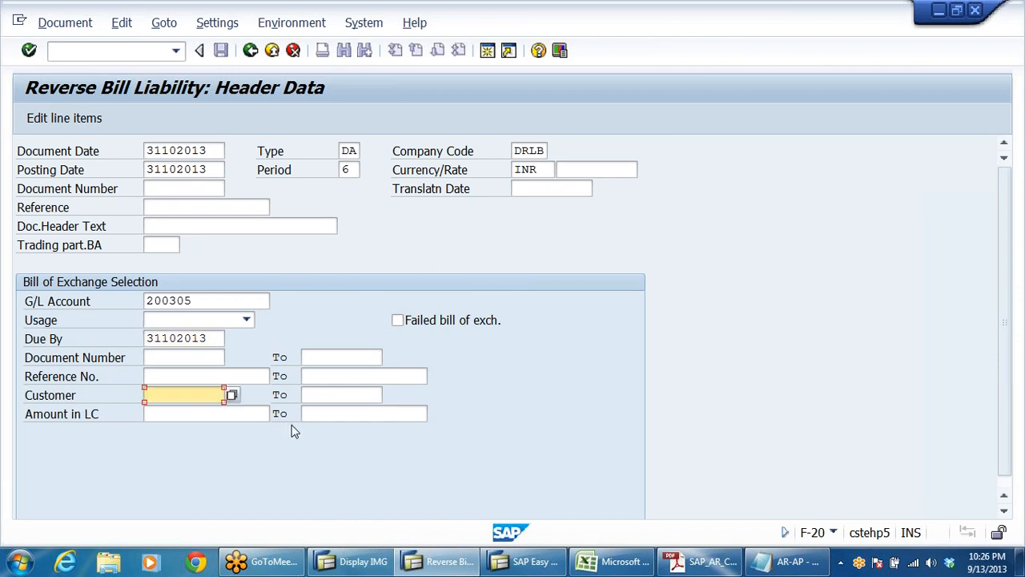
click(232, 395)
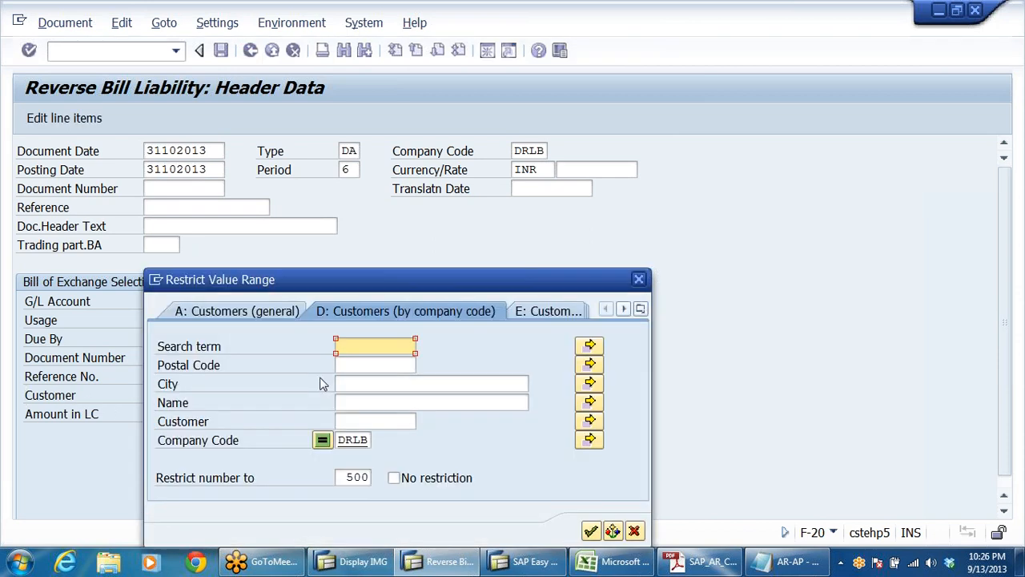
click(590, 531)
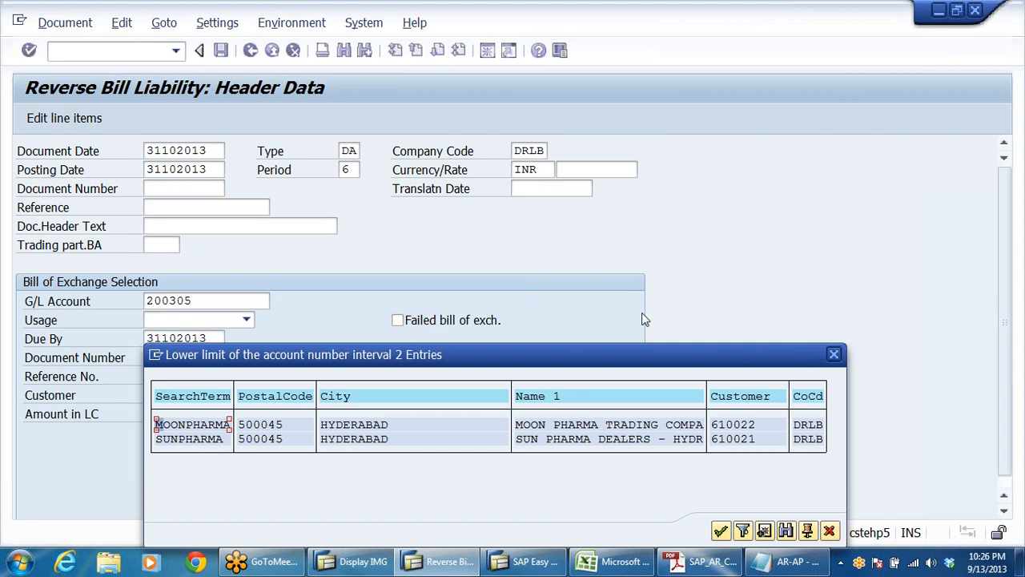
double_click(734, 425)
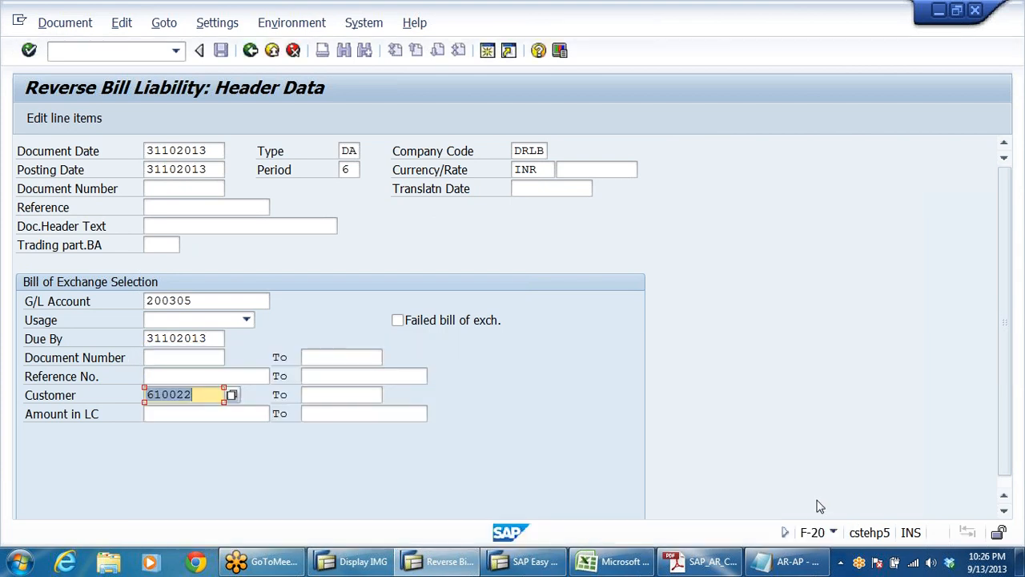
key(Return)
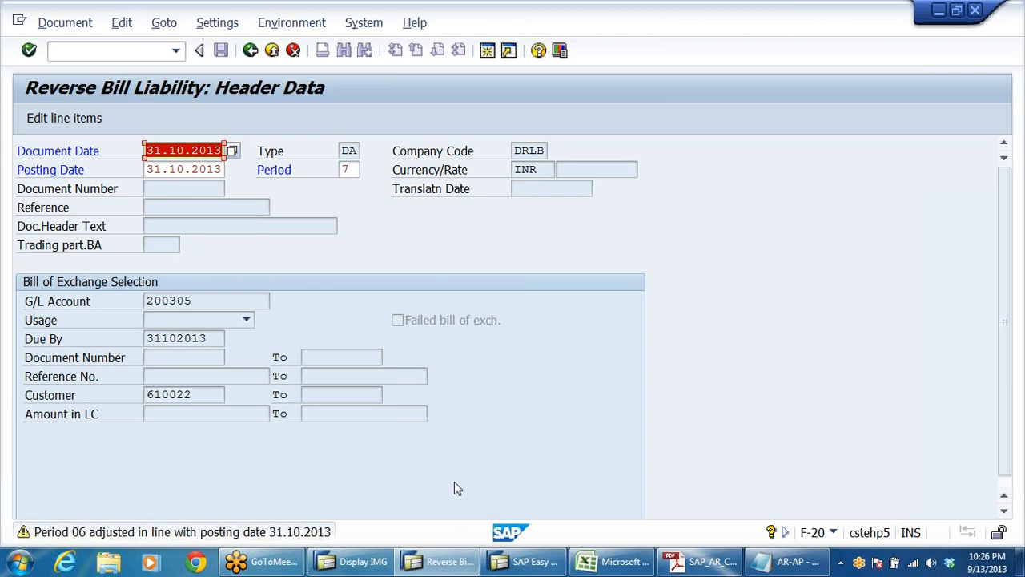
key(Return)
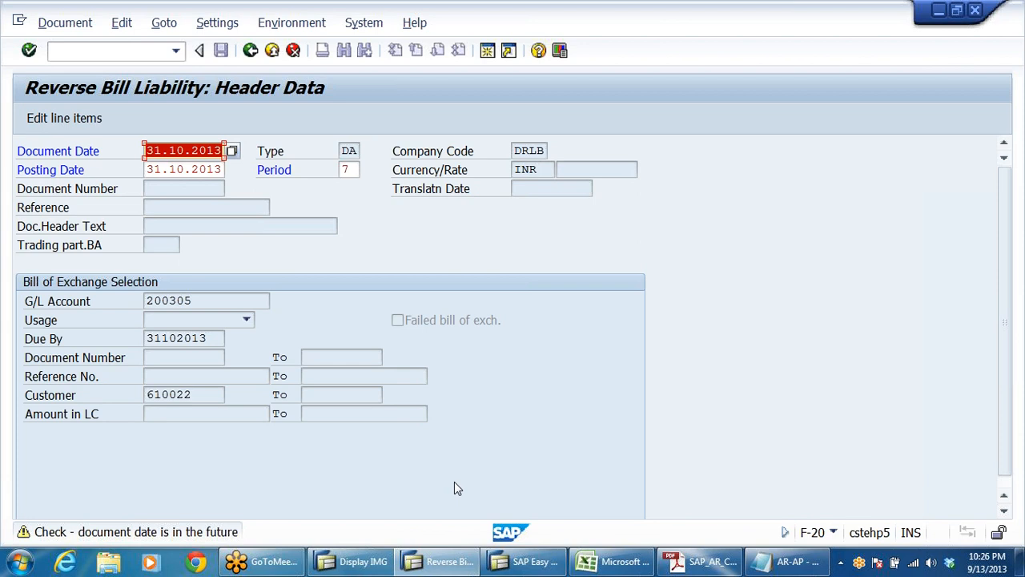
key(Return)
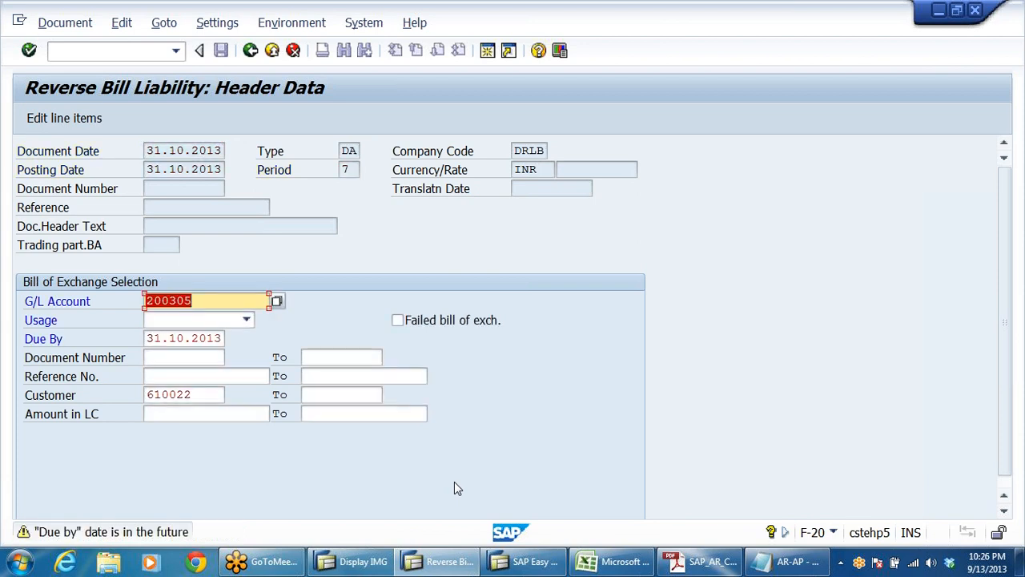
key(Return)
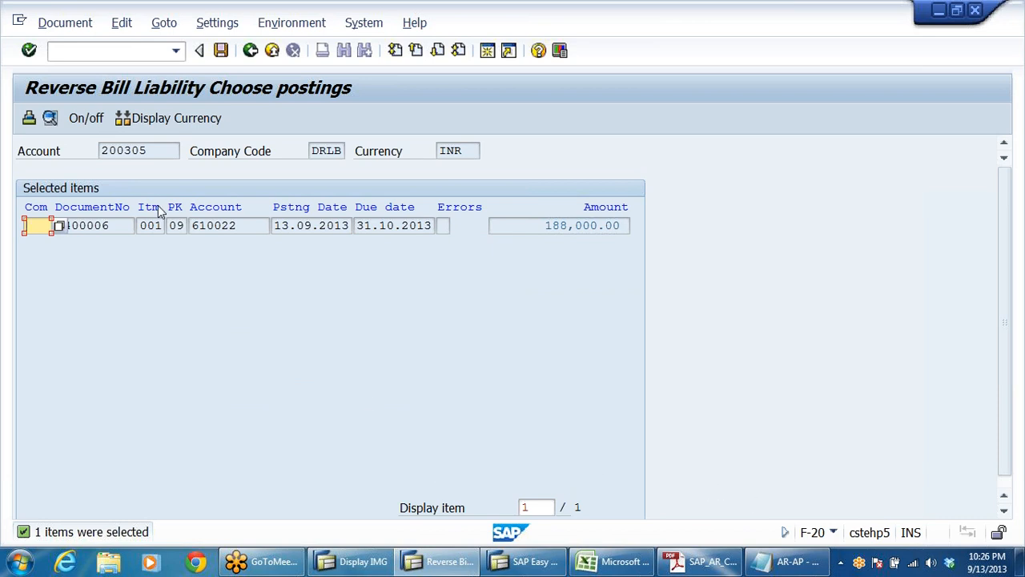
Step: Check the document number and amount of the selected bill of exchange, then post the bill liability reversal
click(122, 227)
drag(546, 226, 629, 226)
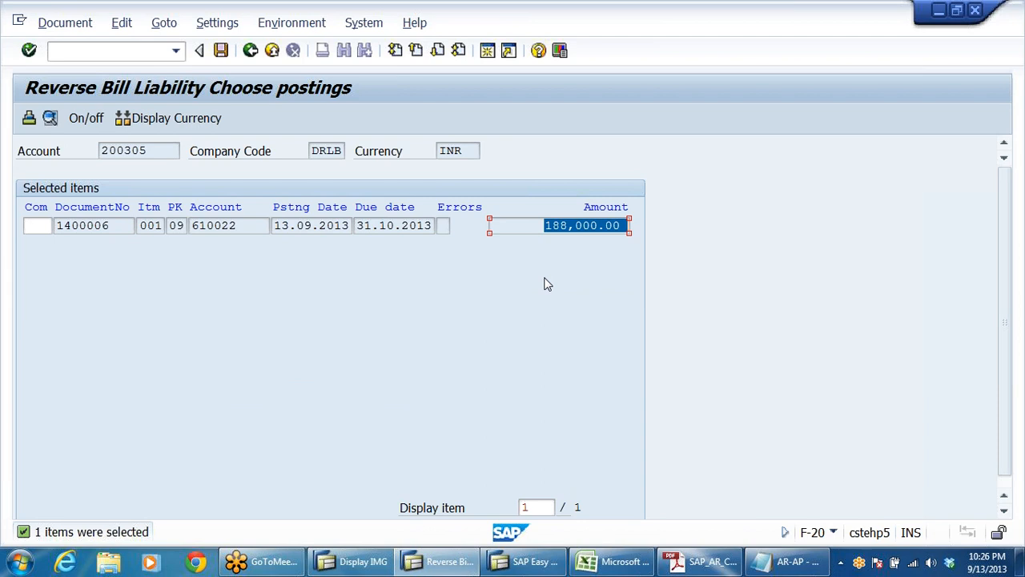
click(591, 226)
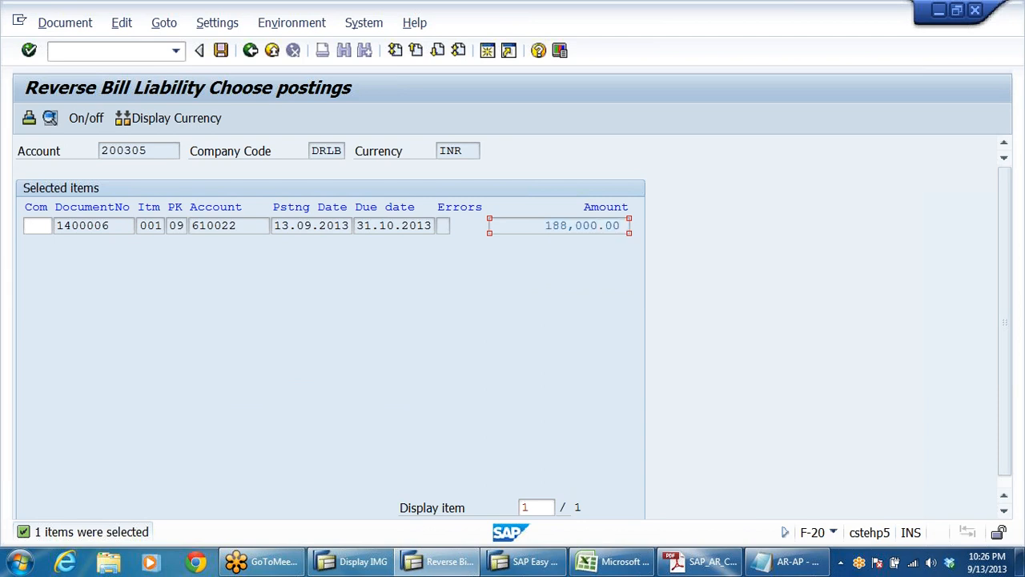
click(64, 24)
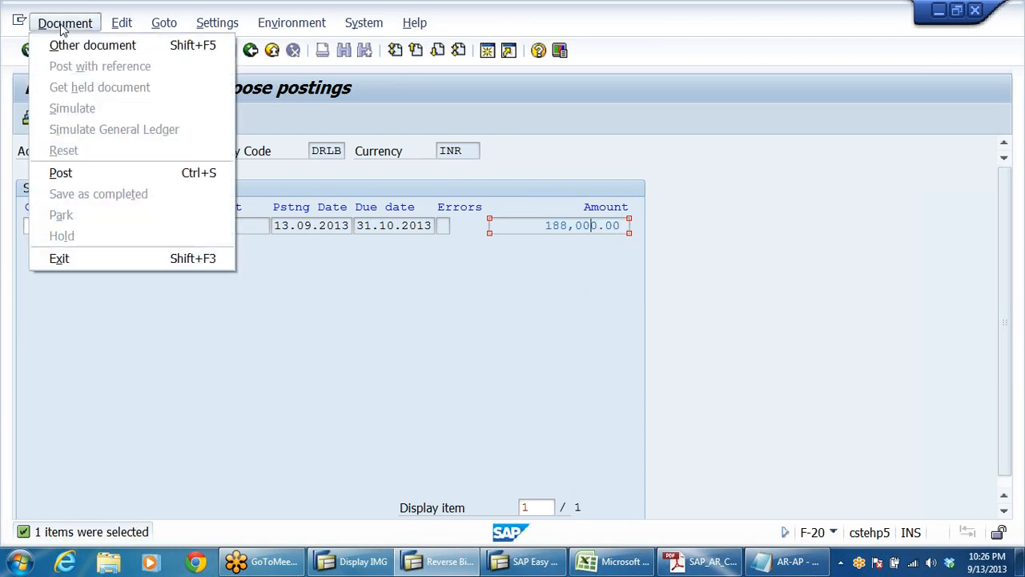
click(543, 132)
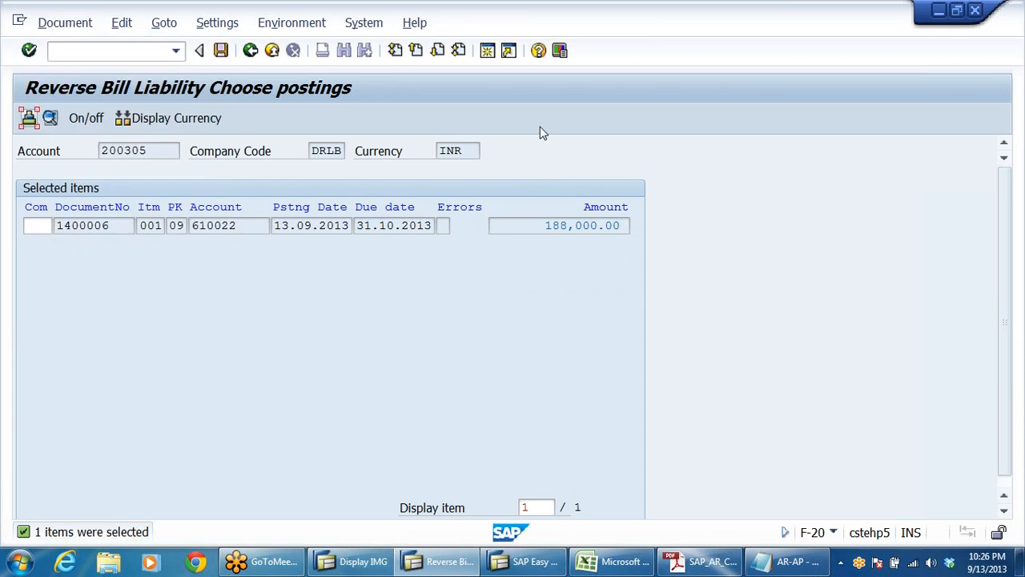
click(221, 50)
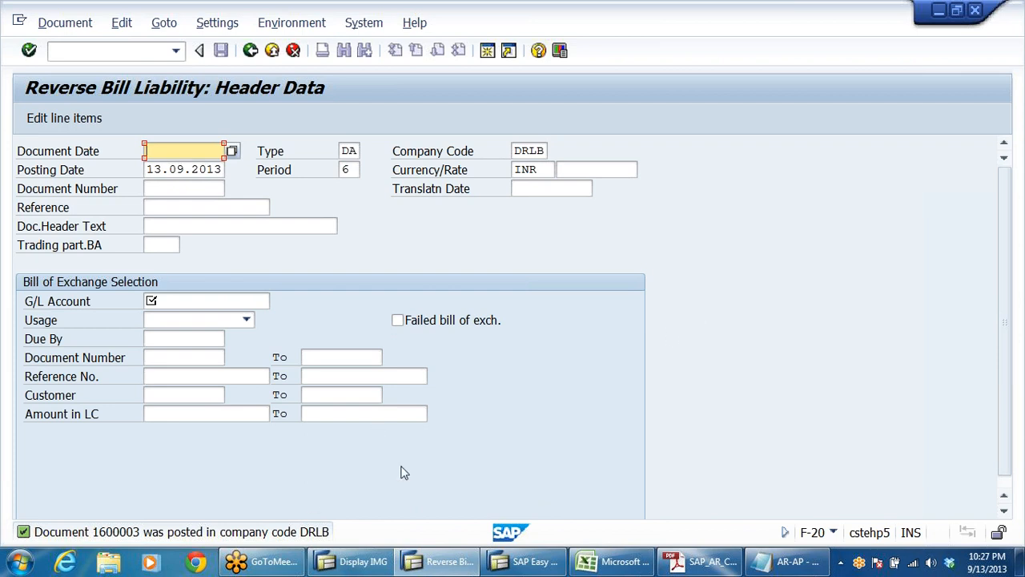
Step: Display the just-posted reversal document, fit the Description column to its text, and examine the customer and bank bills discounting line items
click(62, 24)
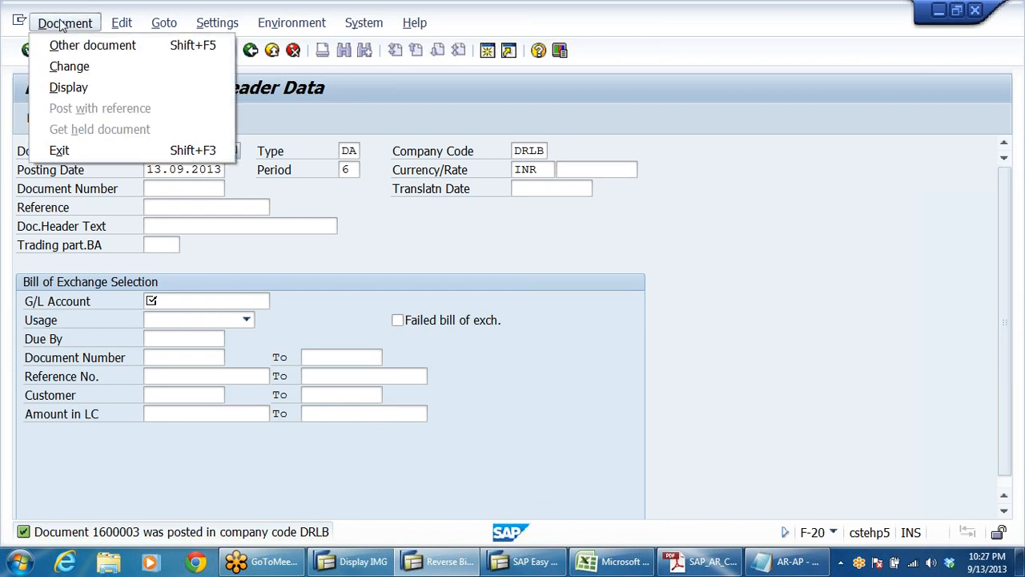
click(69, 87)
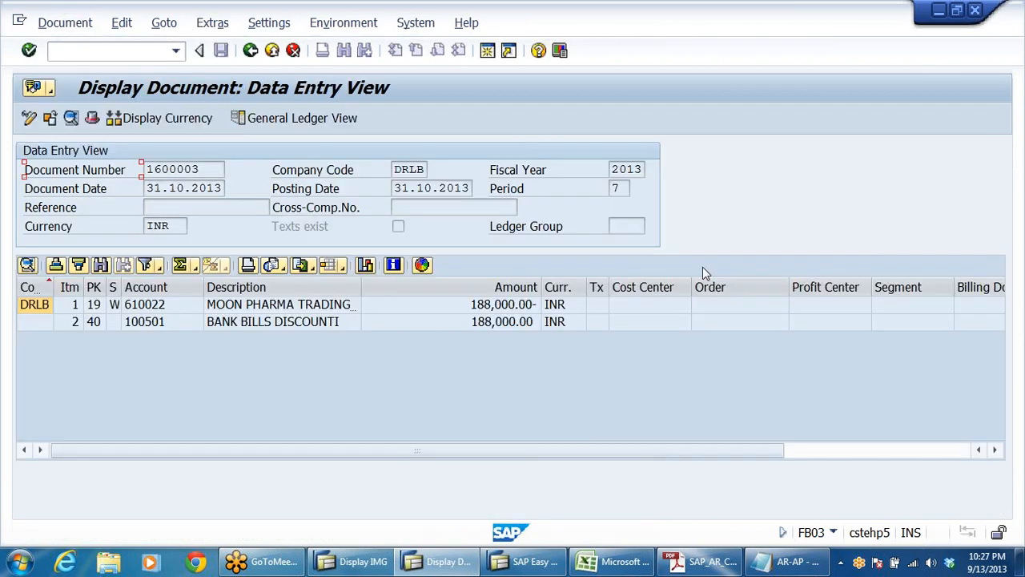
double_click(361, 285)
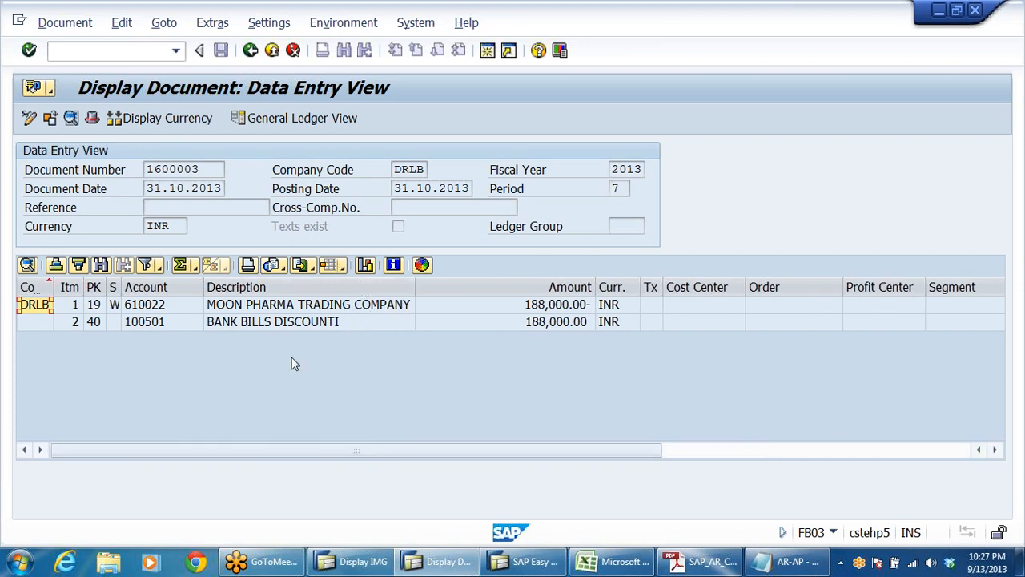
click(242, 309)
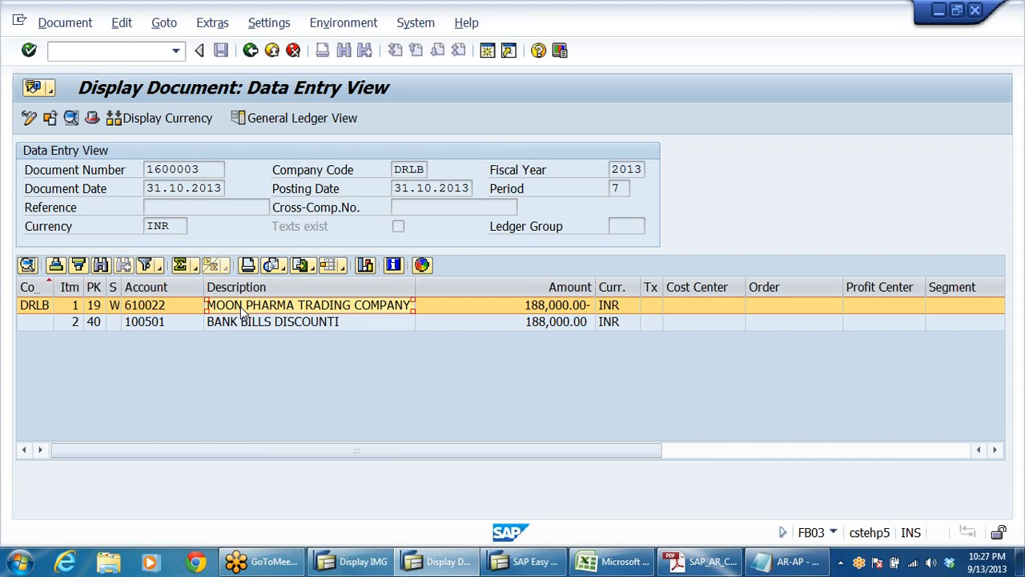
click(327, 324)
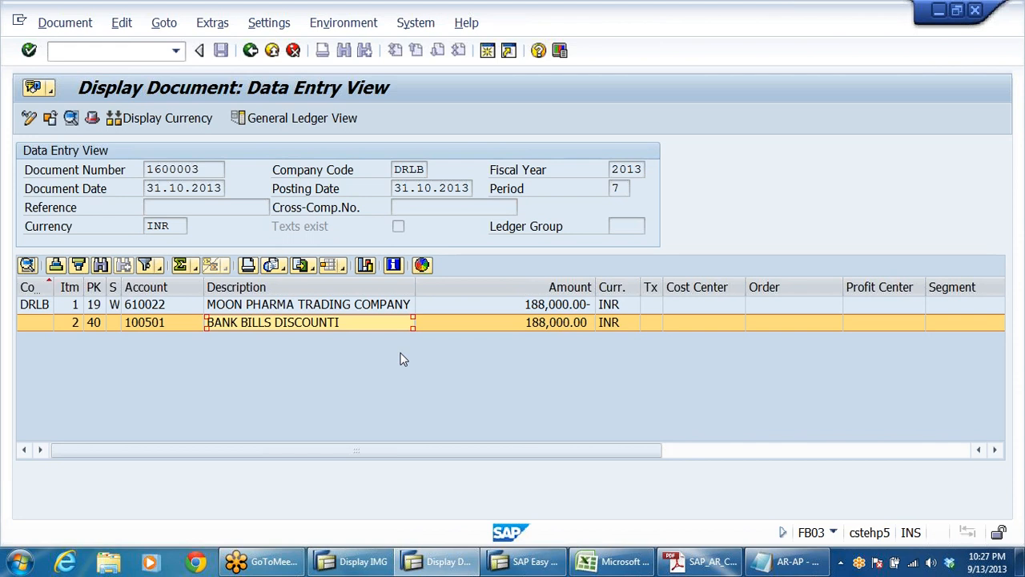
click(370, 310)
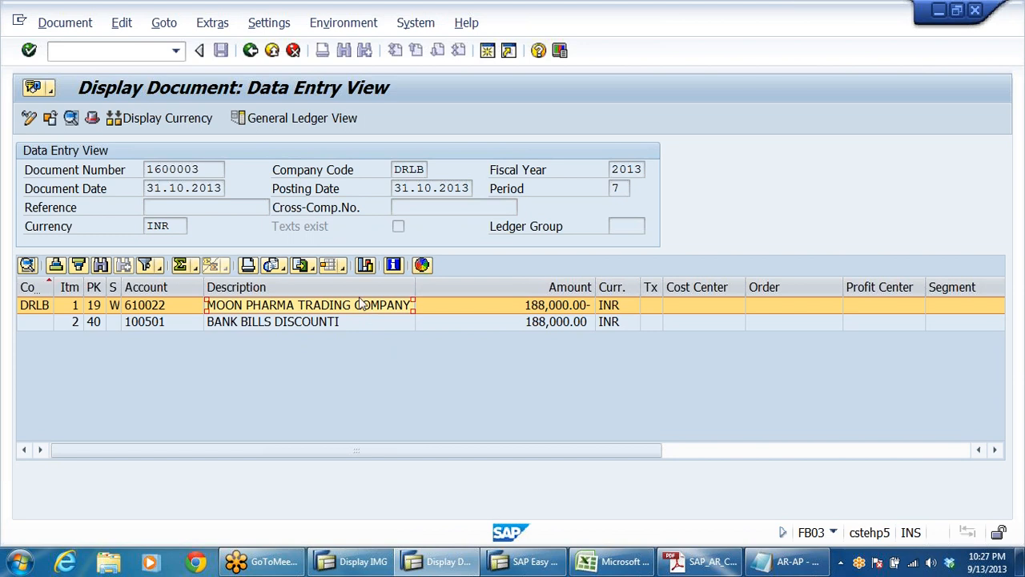
Step: Show the reversal document in General Ledger View and examine the Bills of Exchange and Bank Bills Discounting lines
click(293, 119)
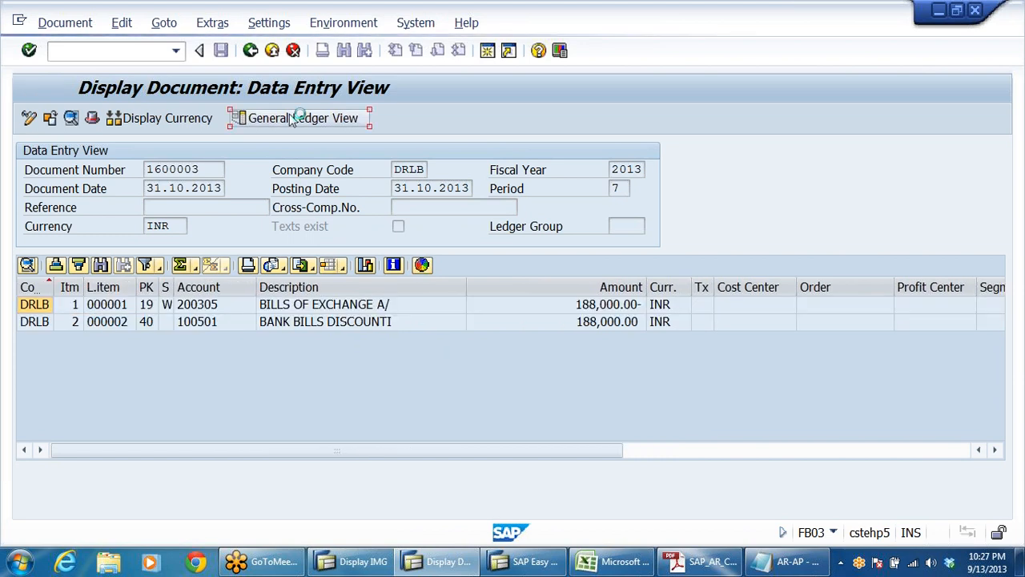
drag(376, 358, 405, 371)
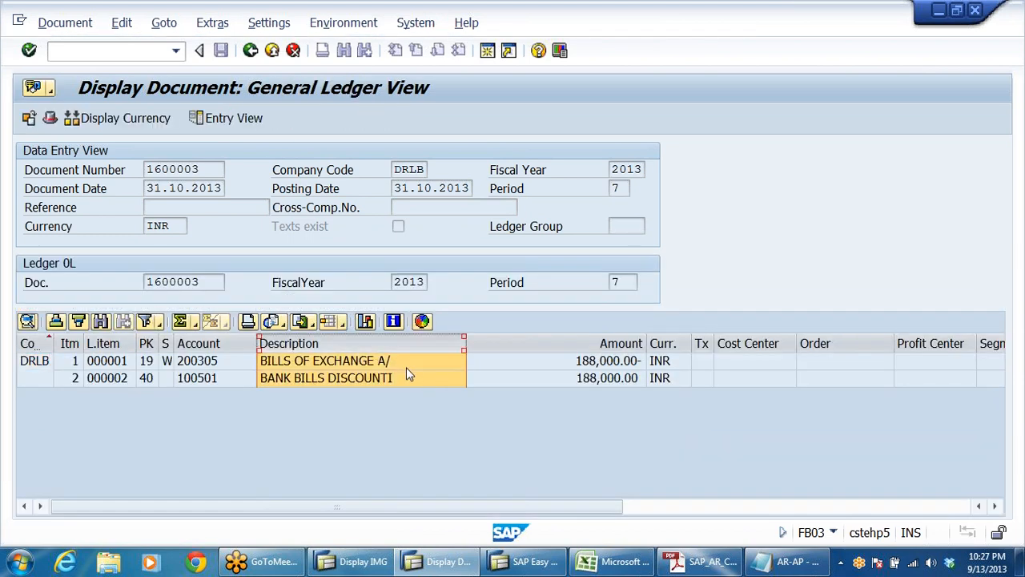
click(406, 366)
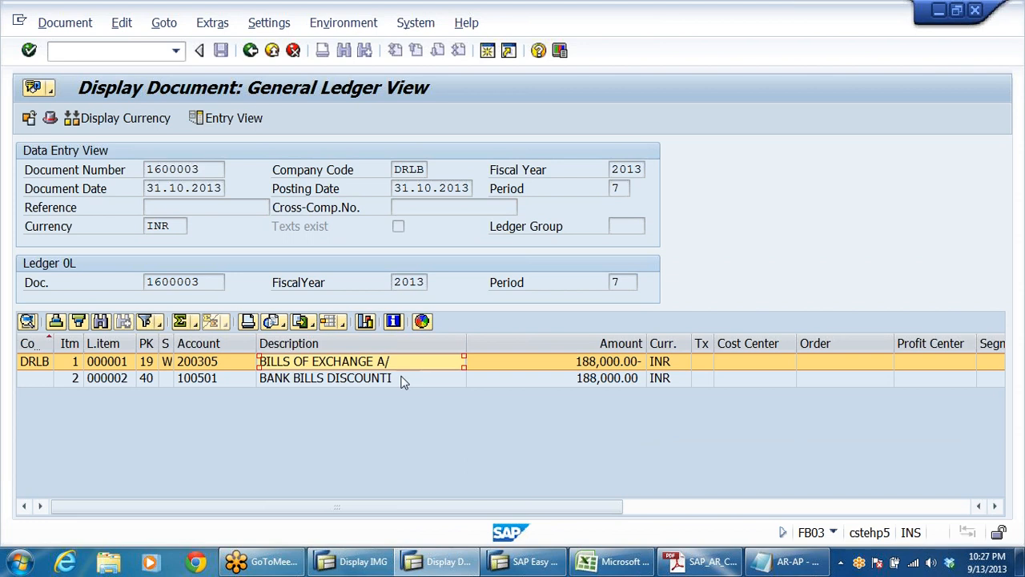
click(394, 379)
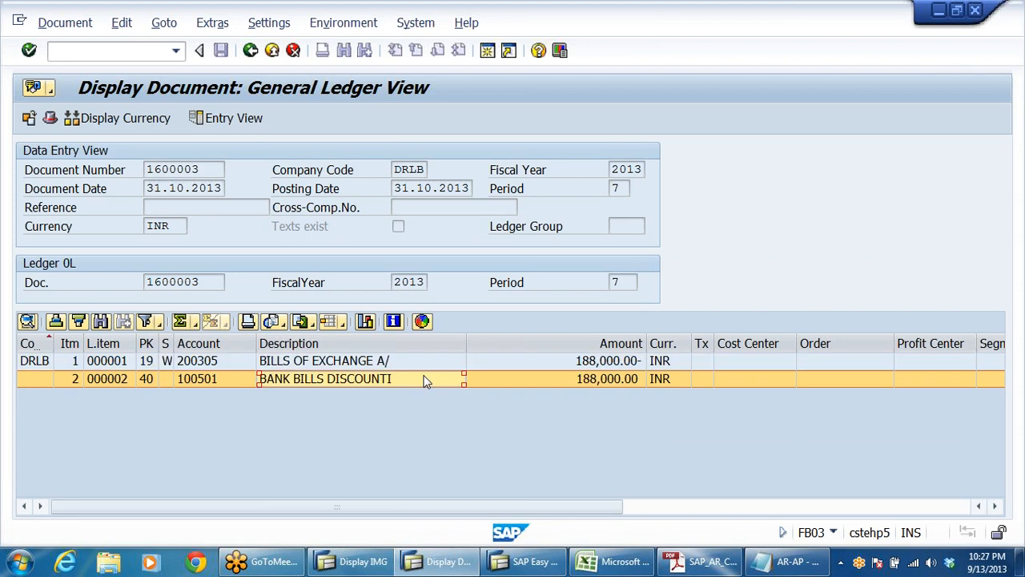
Step: Switch to the AR-AP notes in Notepad, examine the contingent liability reversal entry under item 4, and return to SAP
click(789, 560)
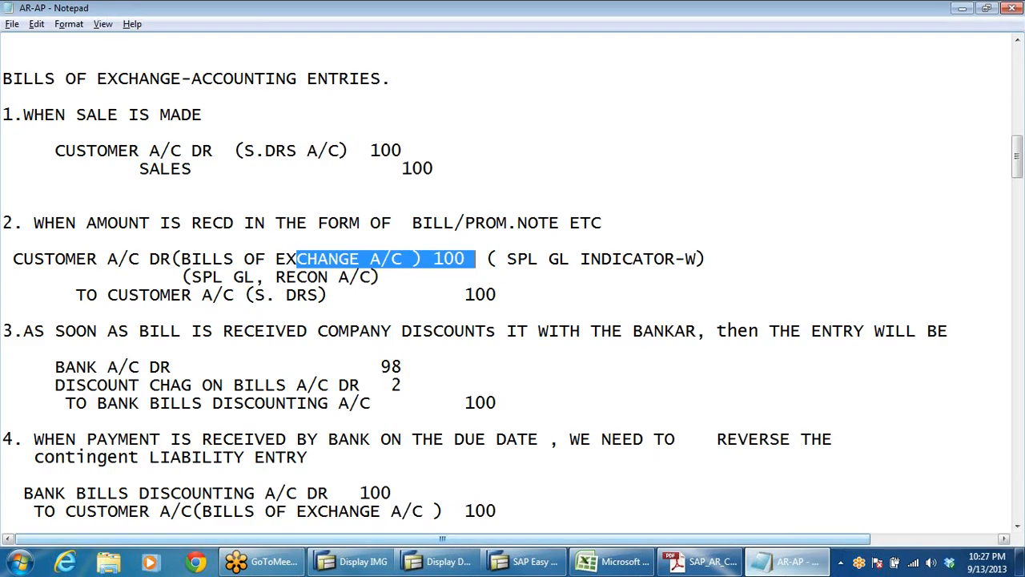
scroll(513, 289, down, 4)
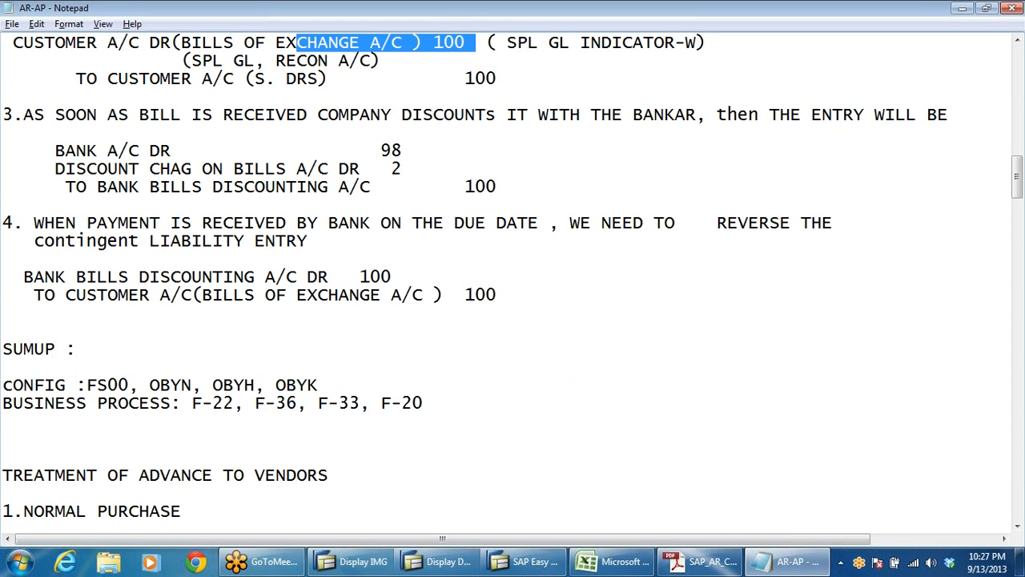
drag(402, 276, 307, 294)
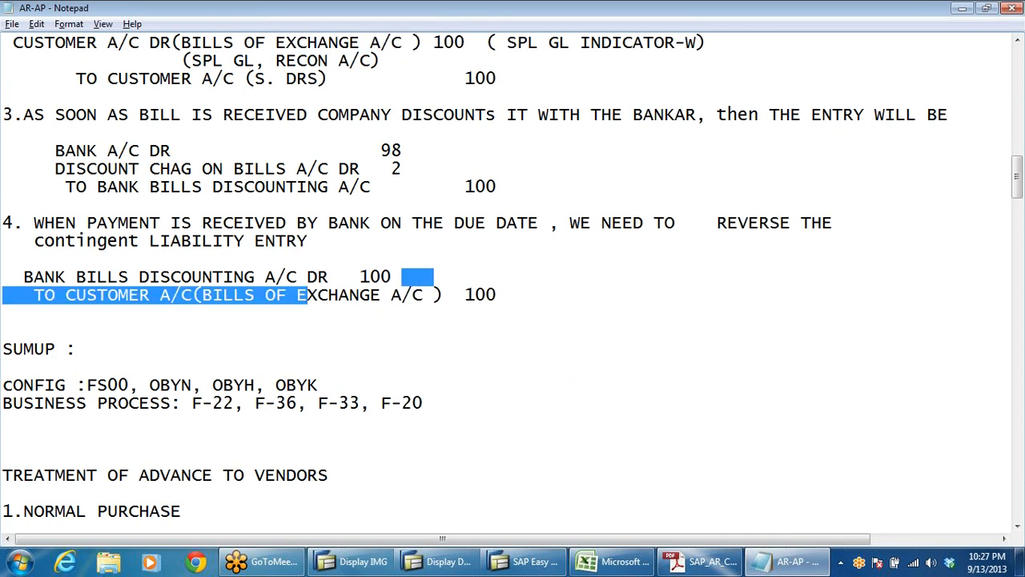
key(alt+Tab)
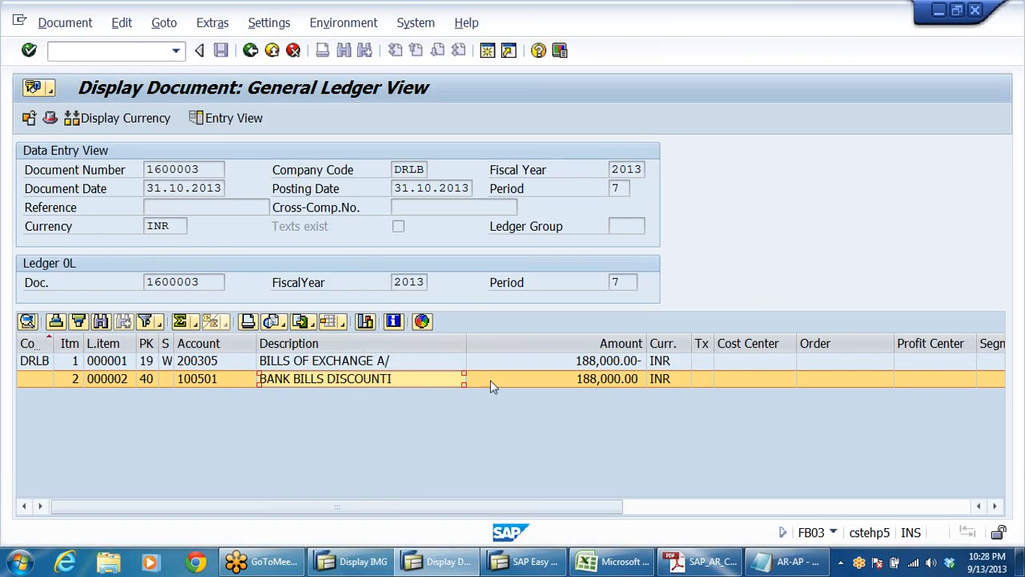
Step: Compare the posting key and accounts of both general ledger lines with the reversal entry in the AR-AP notes
click(151, 380)
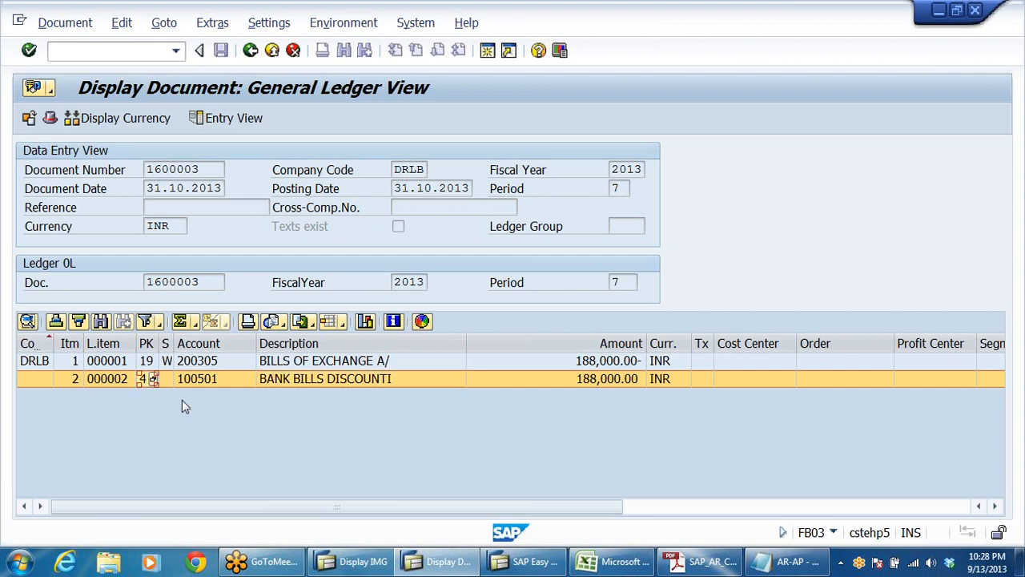
click(432, 383)
key(alt+Tab)
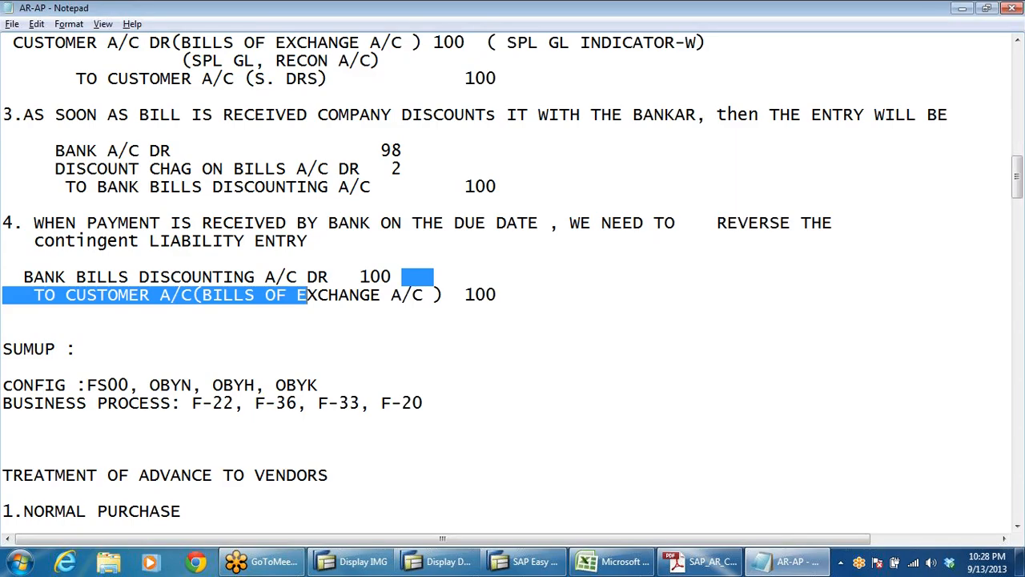
click(2, 258)
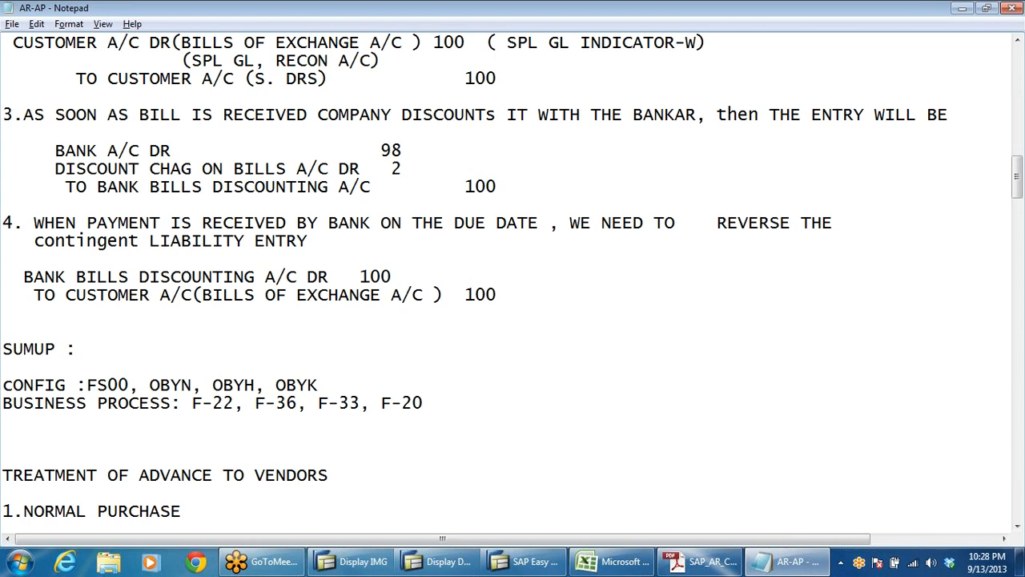
key(alt+Tab)
click(330, 364)
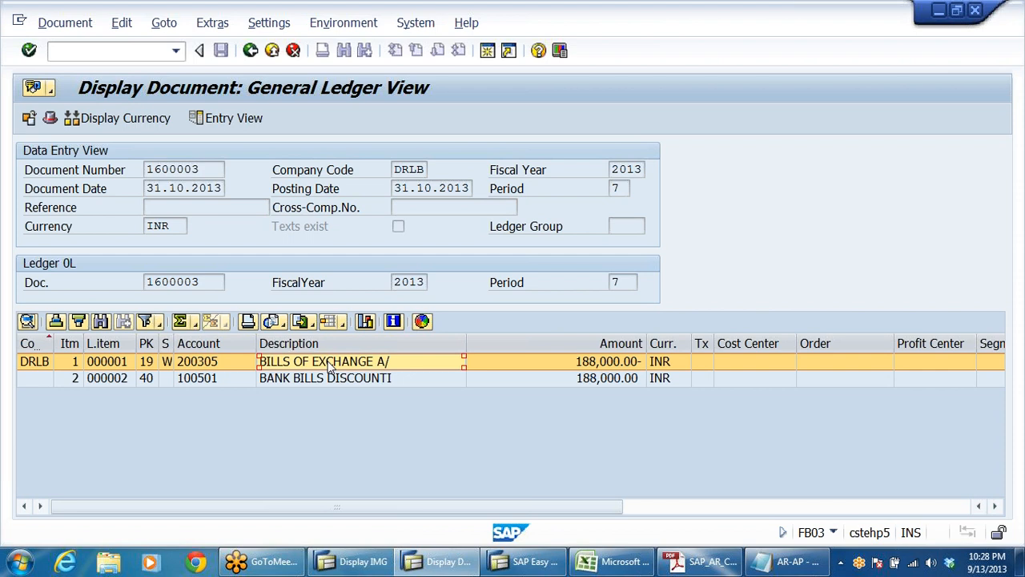
click(389, 380)
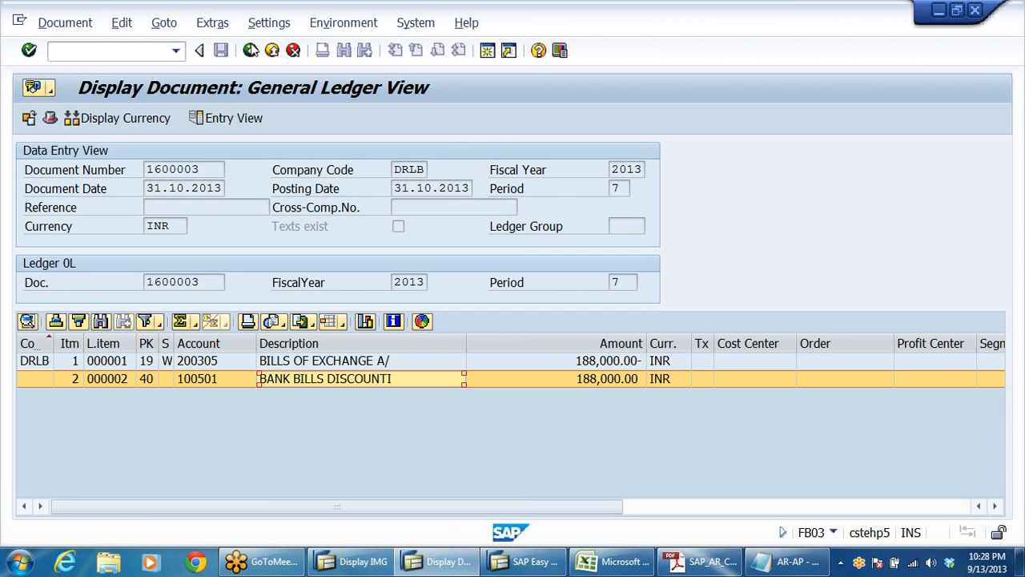
Step: Exit the document display and the bill liability reversal, then run FS10N to display the balances of the Bank Bills Discounting account
click(251, 51)
click(251, 51)
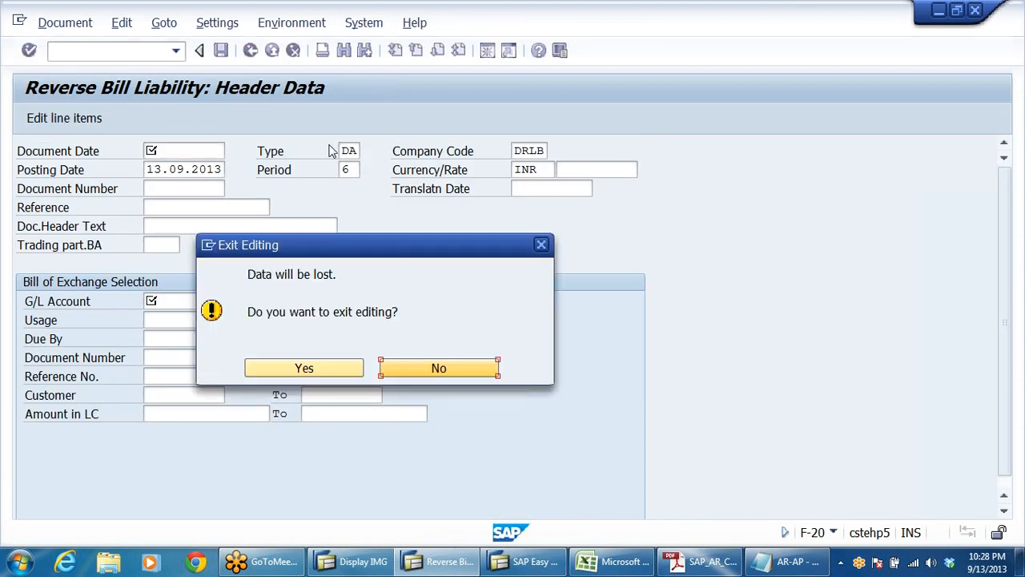
click(304, 368)
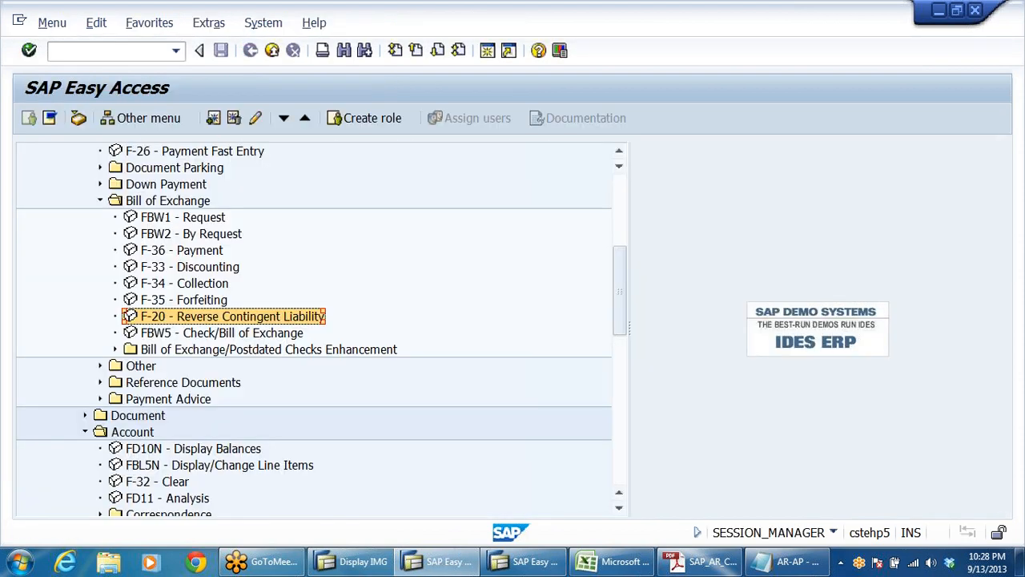
click(176, 51)
click(80, 71)
click(29, 50)
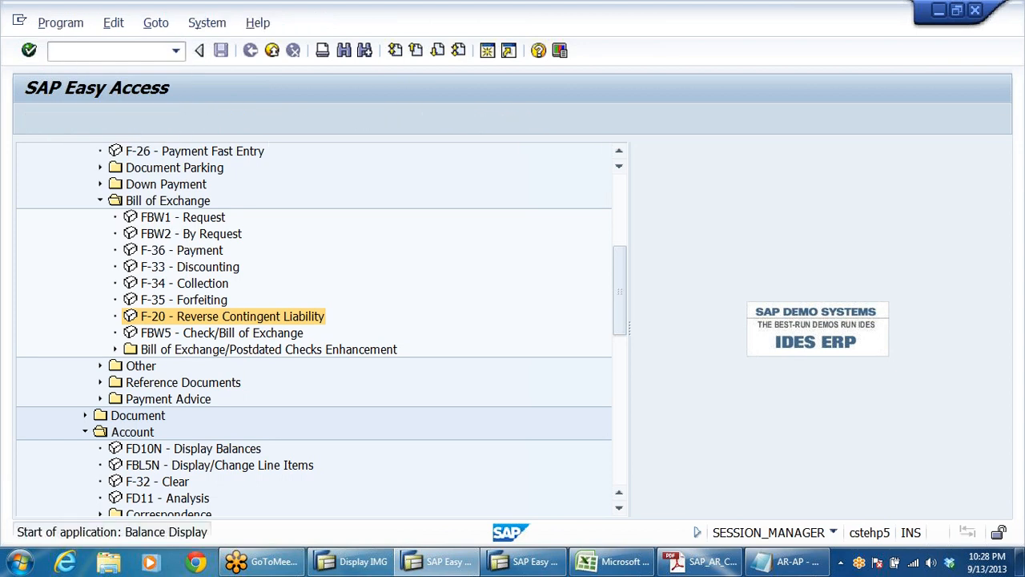
click(29, 118)
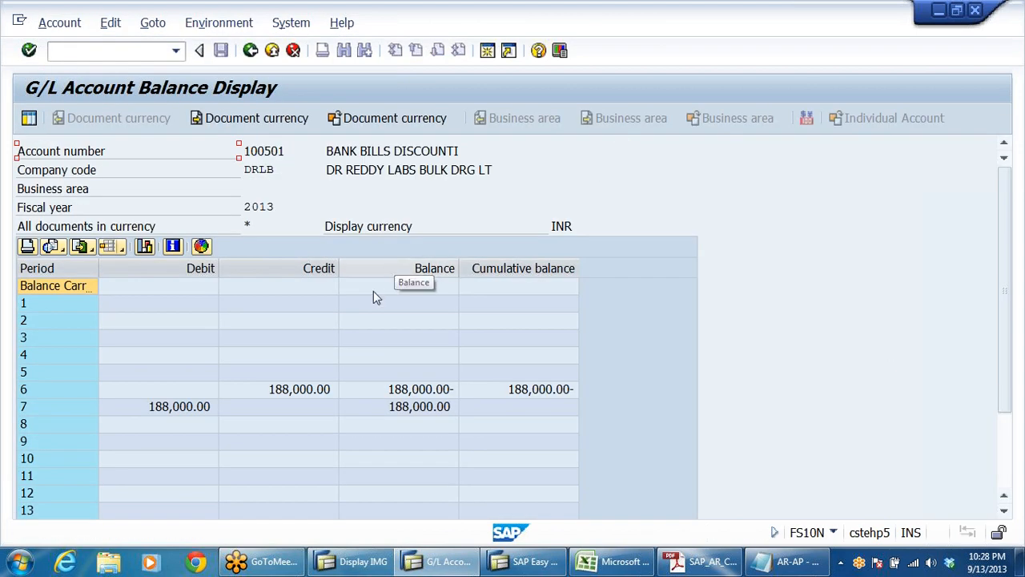
Step: Check the period 6 credit and period 7 debit, then examine the line items behind the period 7 balance and return
click(146, 408)
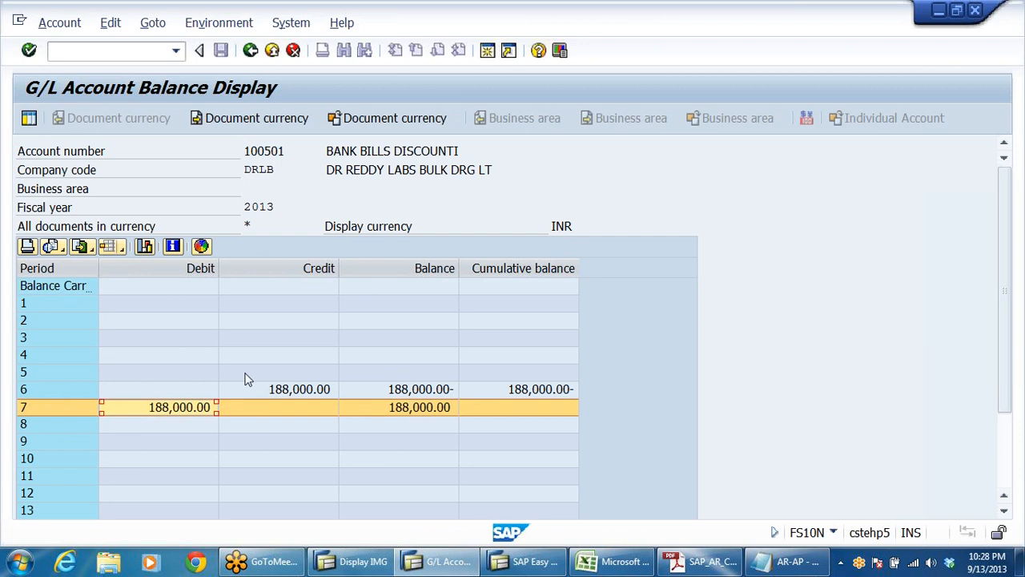
click(300, 391)
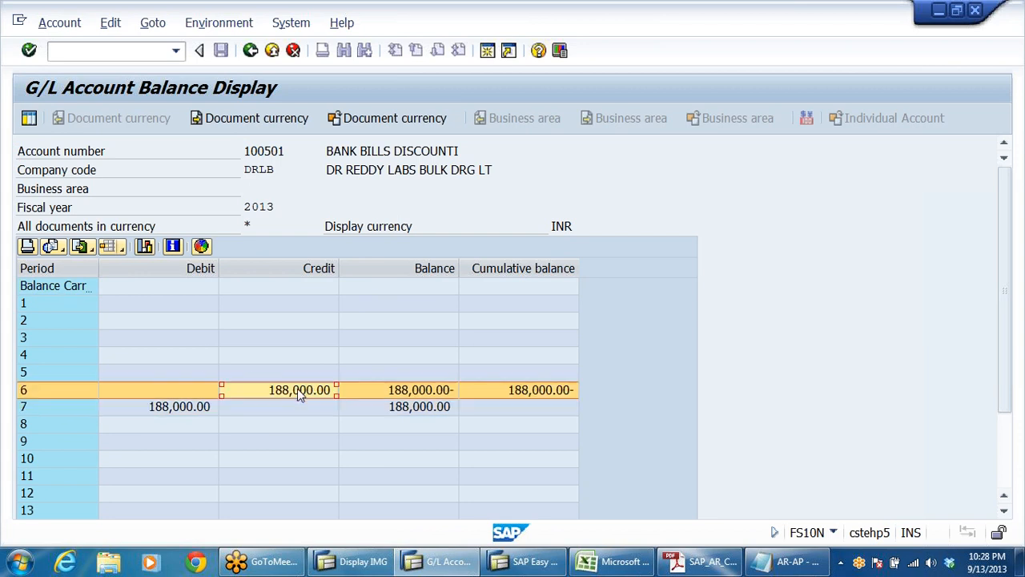
click(191, 407)
click(402, 413)
double_click(402, 413)
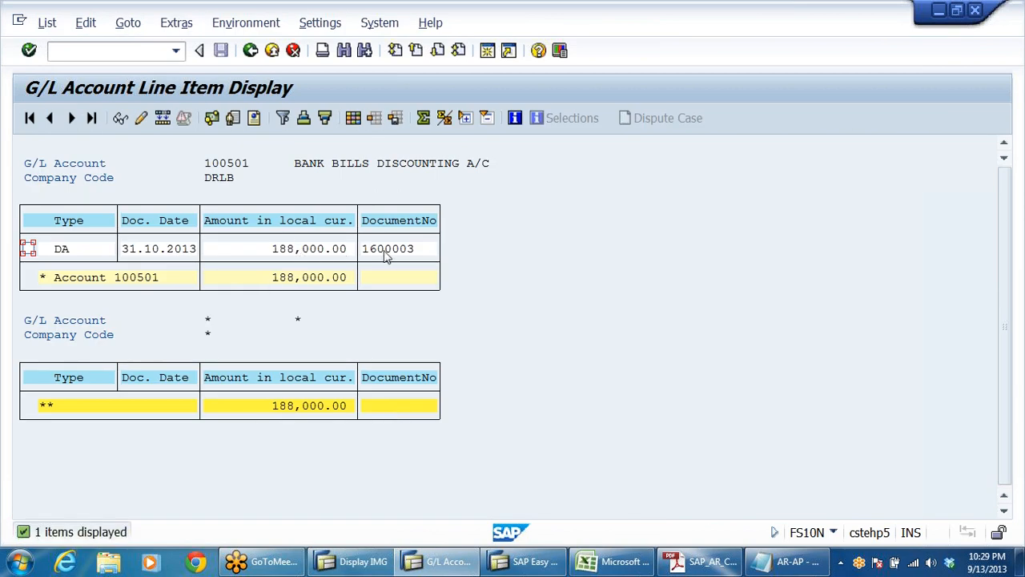
click(250, 50)
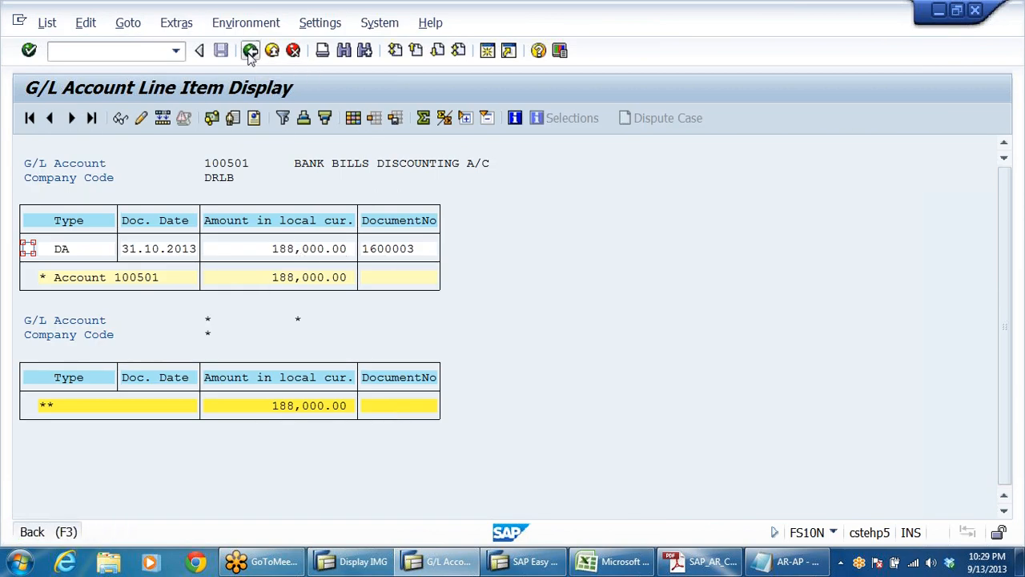
Step: Compare the period 6 credit with the period 7 debit, balance and cumulative balance of the Bank Bills Discounting account
click(525, 409)
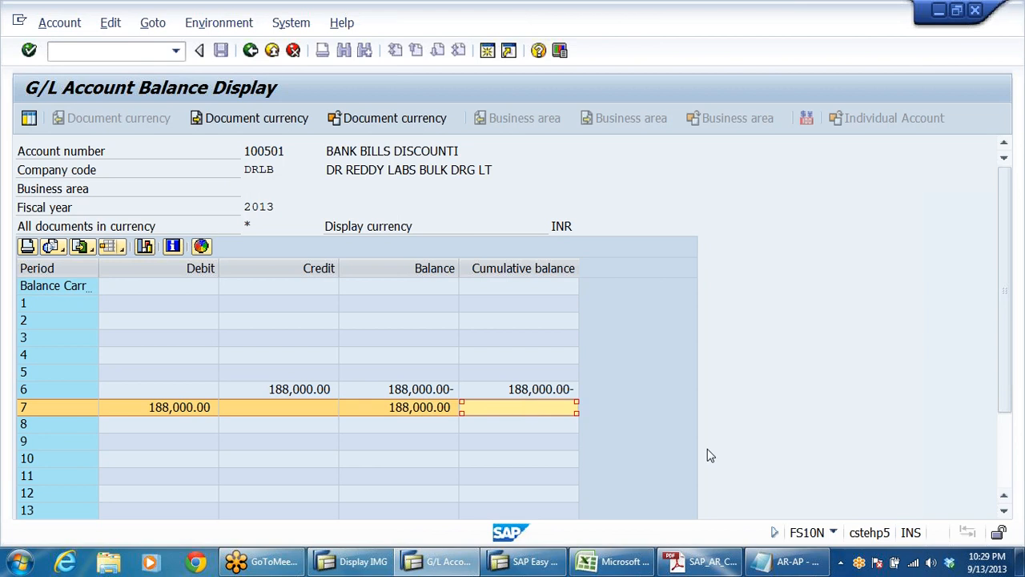
click(312, 390)
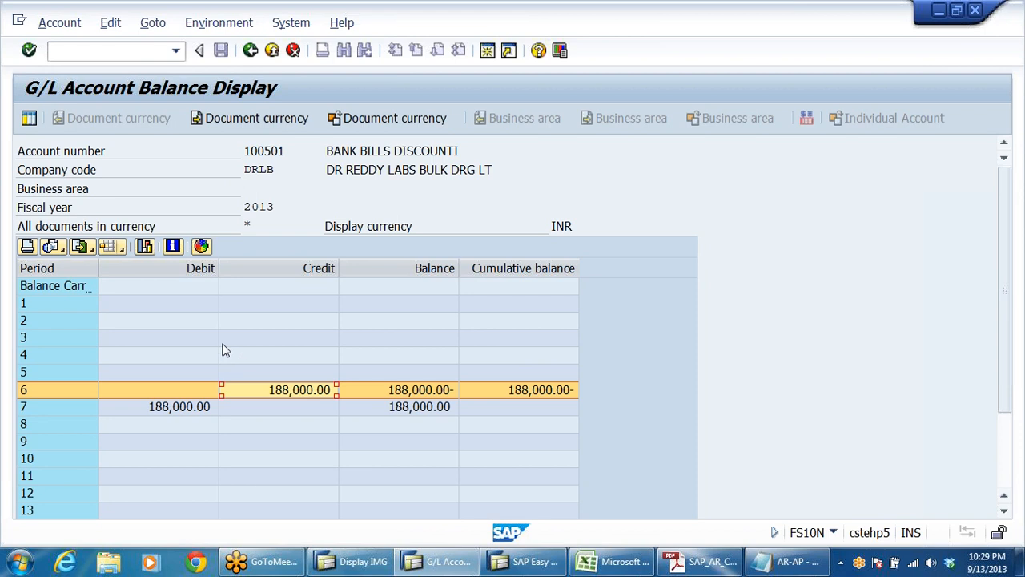
click(176, 410)
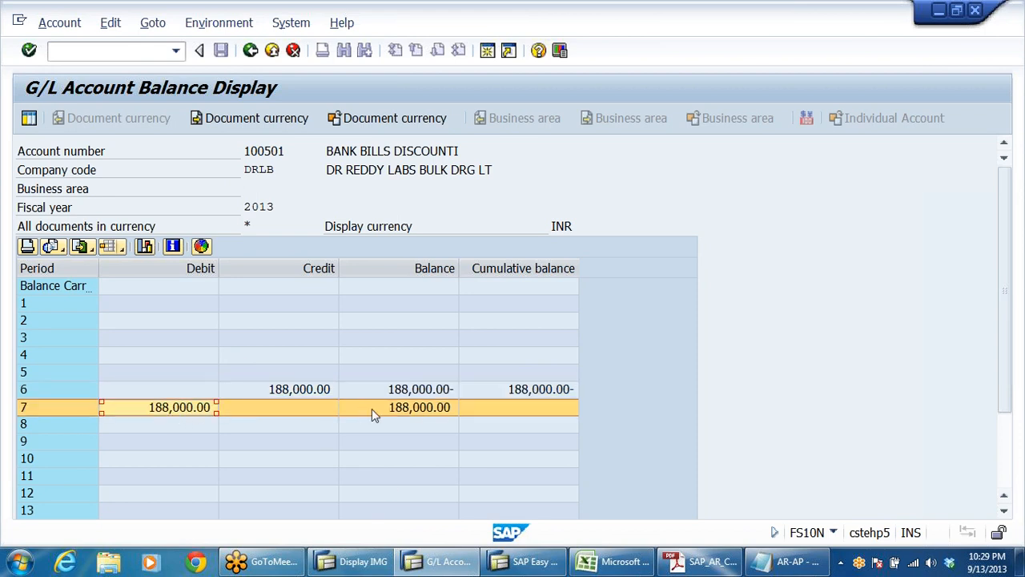
click(412, 408)
click(517, 413)
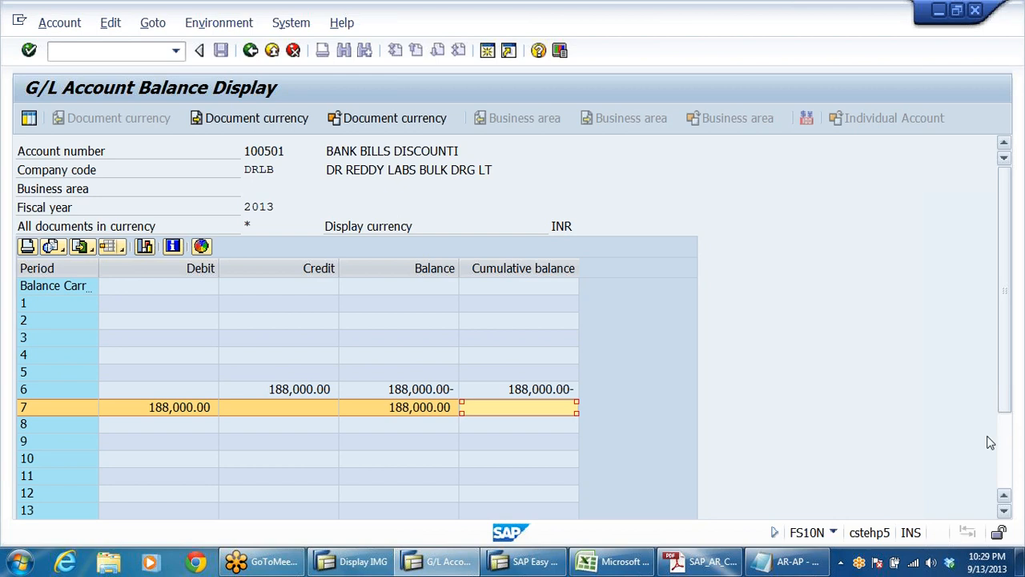
Step: Examine the line items and total behind the period 7 cumulative balance, recheck those behind the period 7 balance, and return to the balances
click(547, 416)
double_click(547, 416)
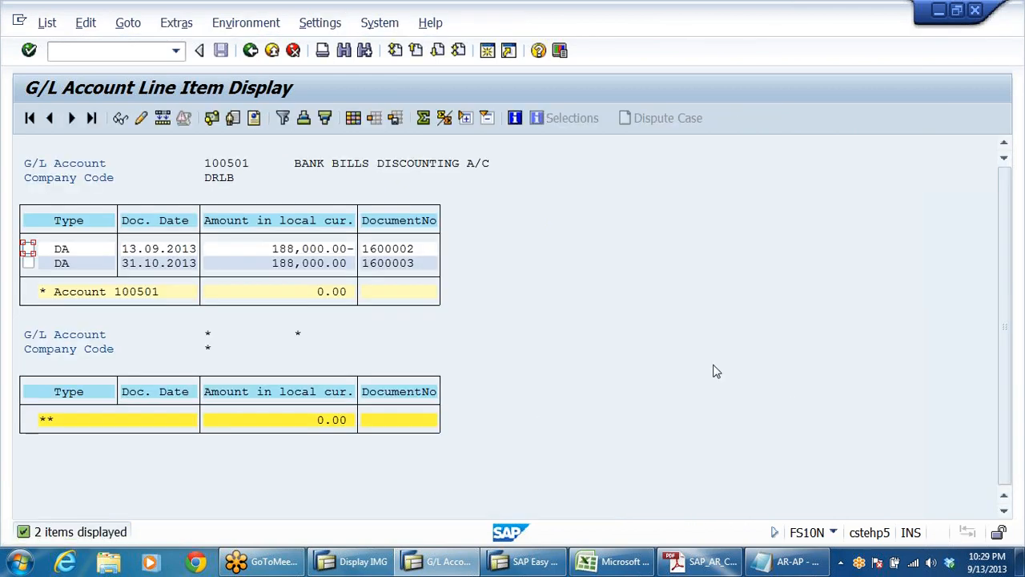
click(313, 291)
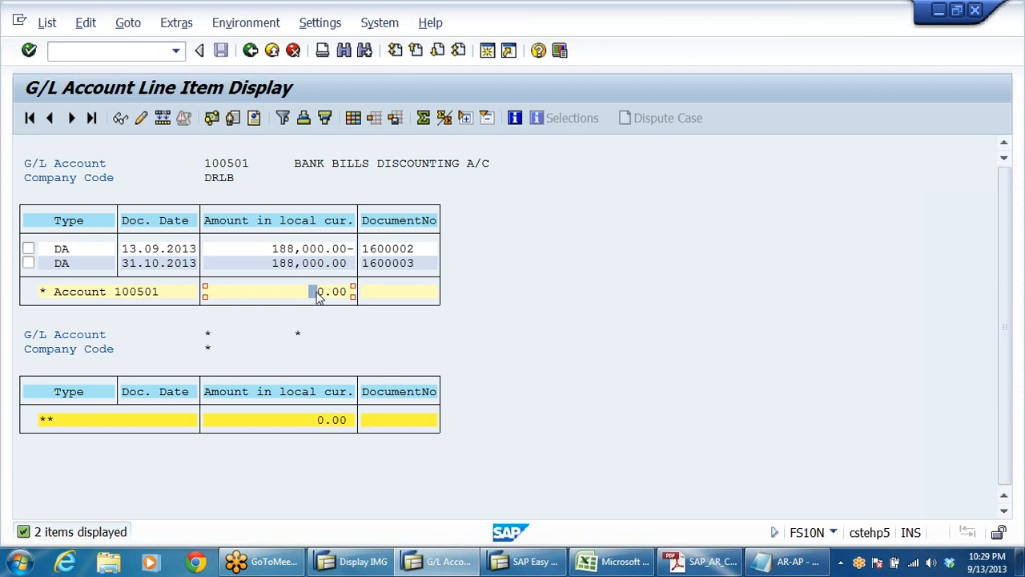
click(250, 50)
double_click(437, 410)
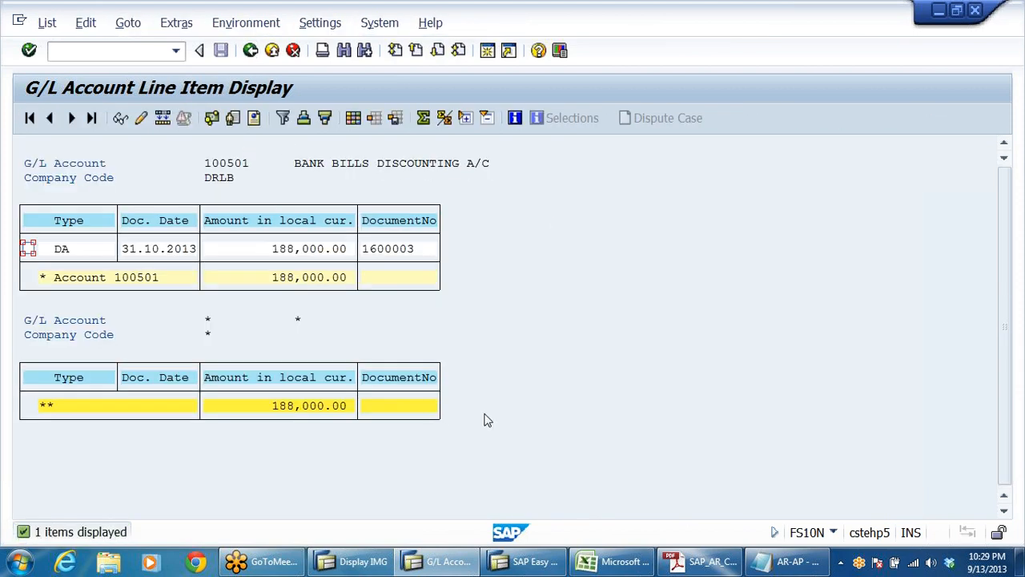
click(251, 50)
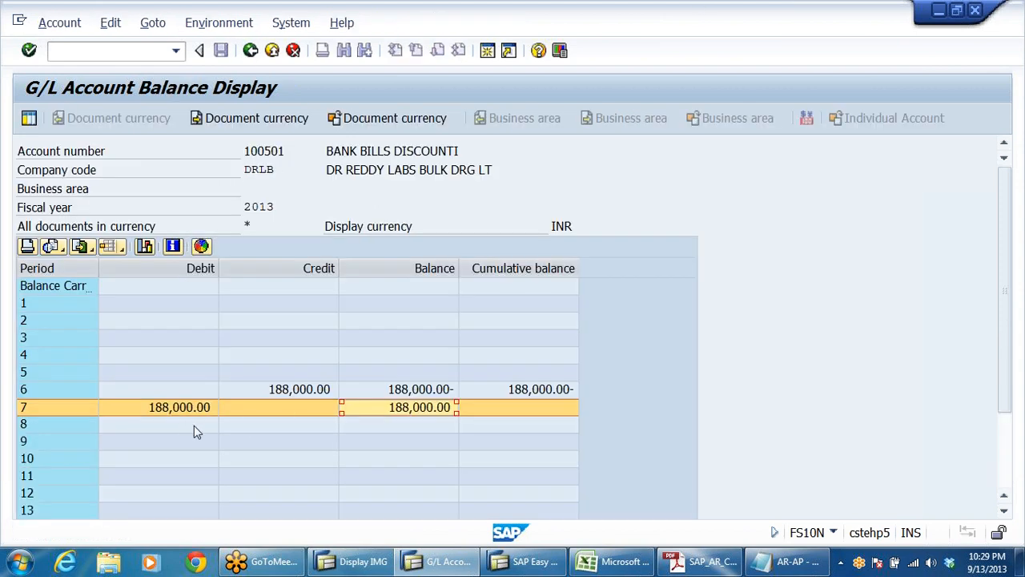
Step: Leave the current balances and display the Bills of Exchange G/L account balances for company code DRLB, fiscal year 2013
click(251, 50)
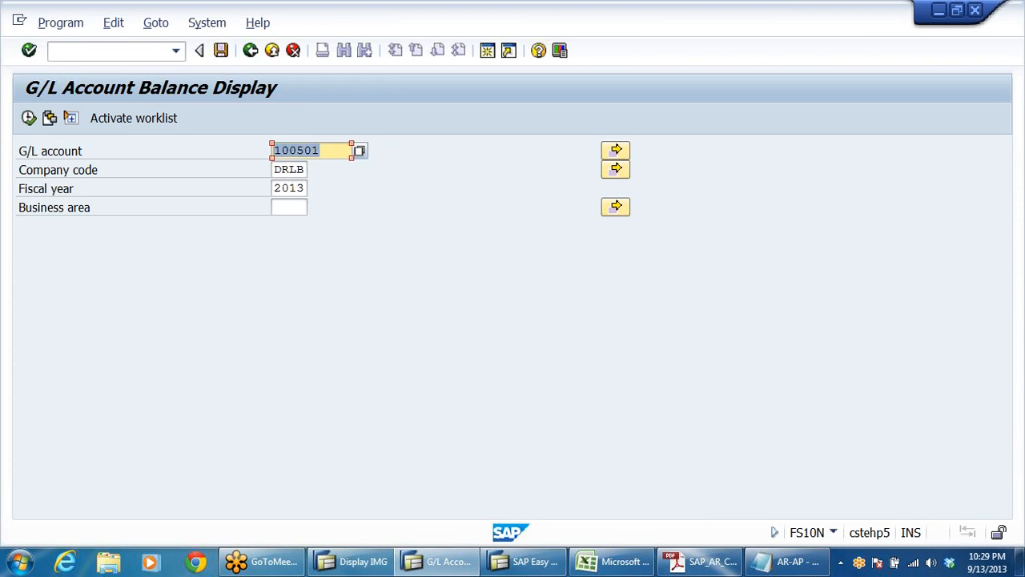
text(200)
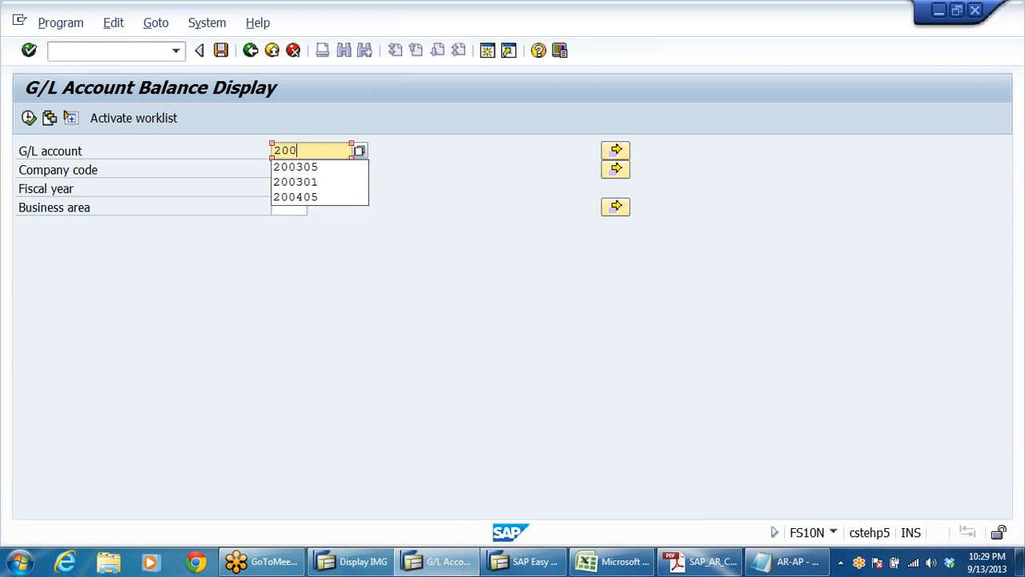
text(305)
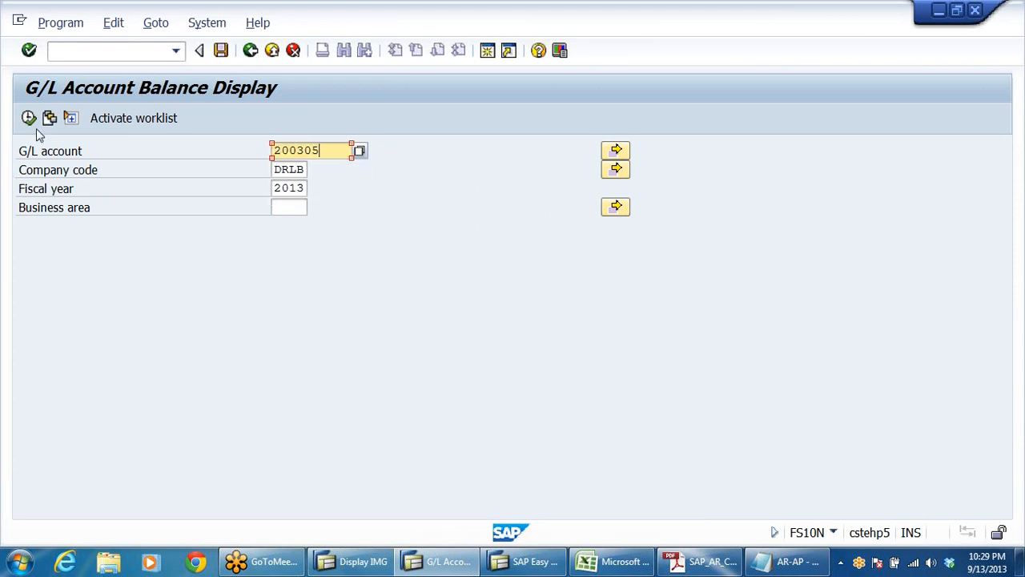
click(29, 118)
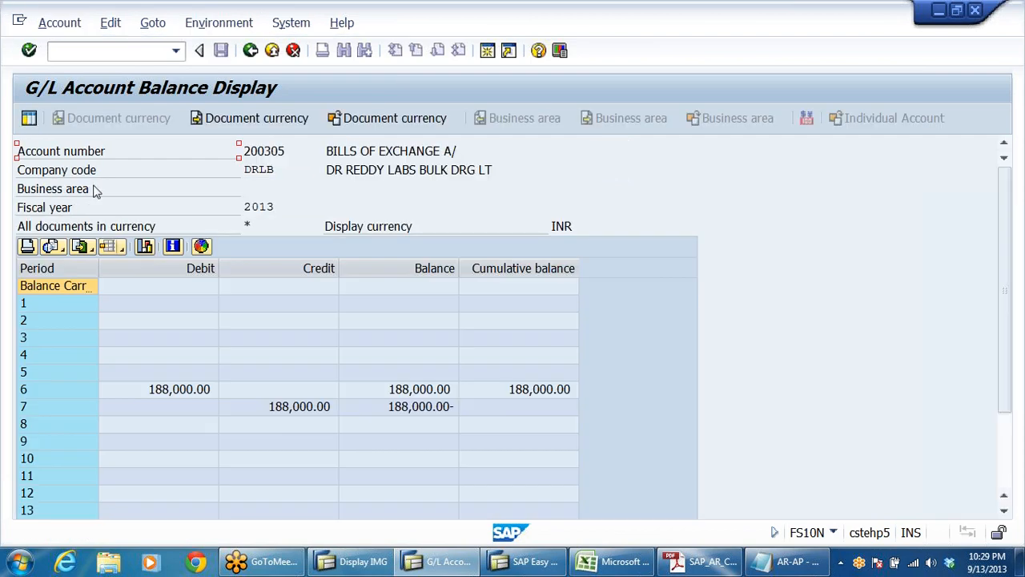
Step: Compare the period 6 debit with the period 7 credit and cumulative balance of the Bills of Exchange account, and exit FS10N
click(191, 391)
click(293, 408)
click(551, 413)
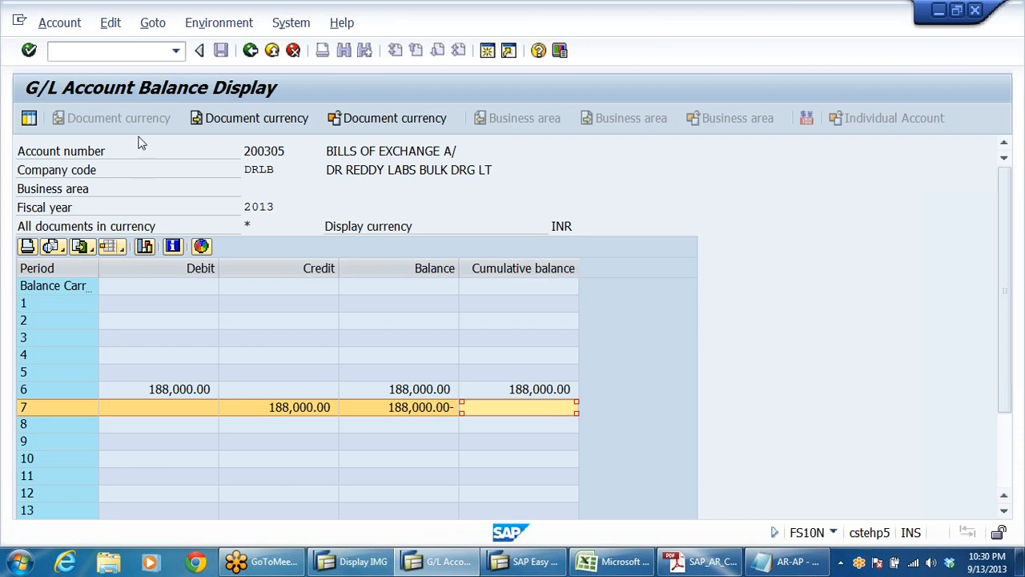
click(251, 51)
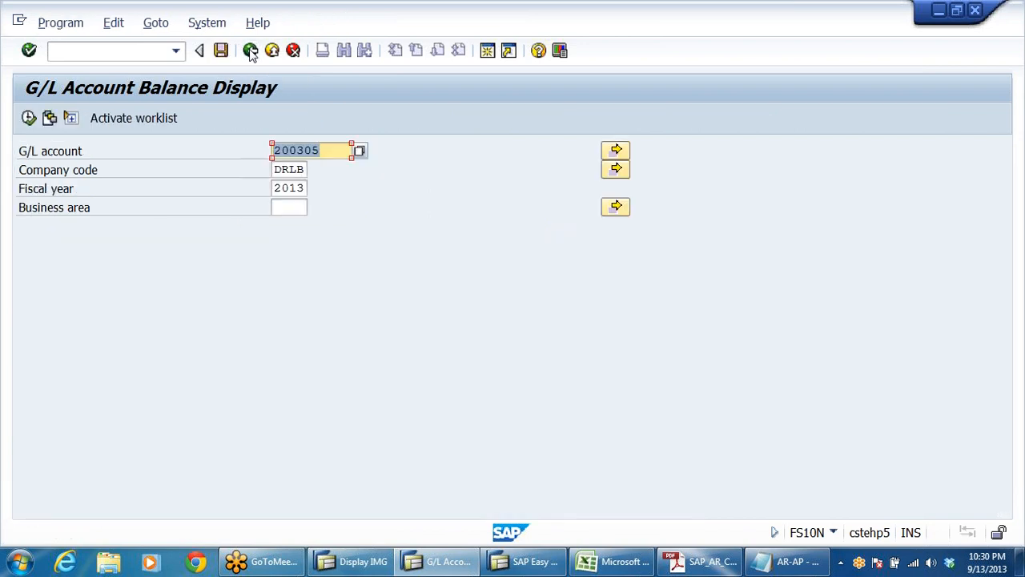
click(250, 51)
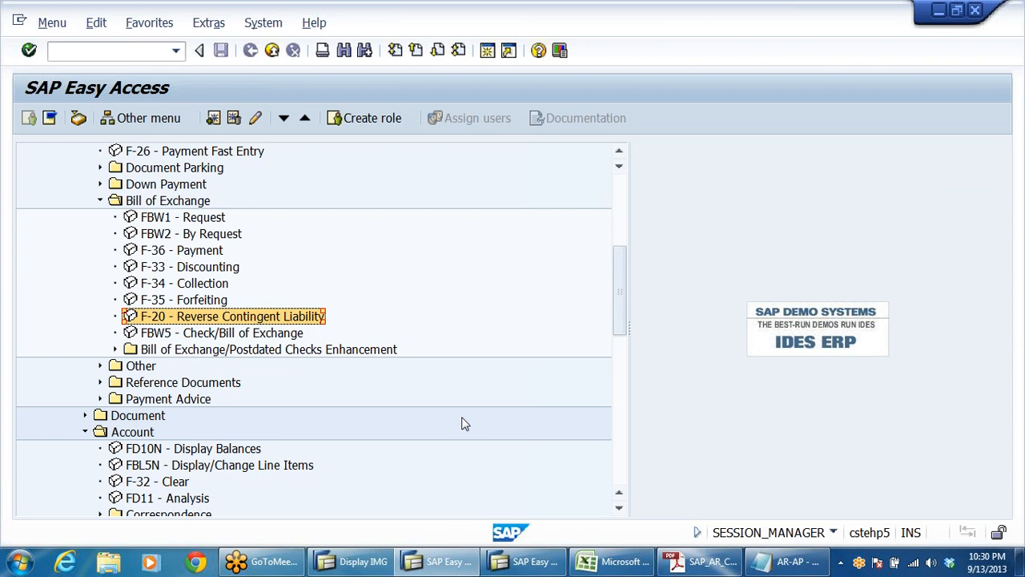
Step: Switch to the AR-AP notes in Notepad and review the configuration and business process transaction codes in the SUMUP section
click(795, 565)
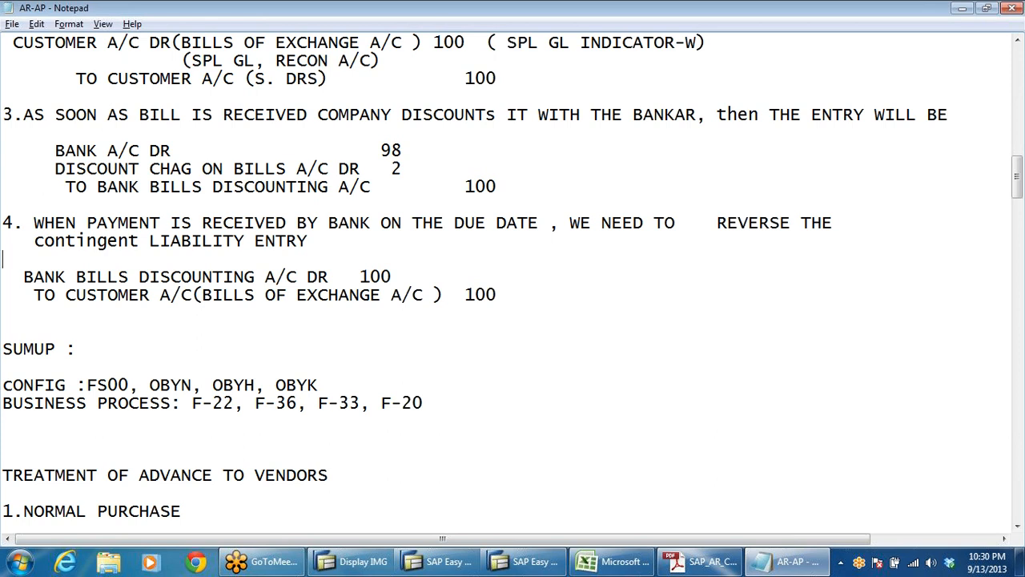
drag(97, 385, 129, 385)
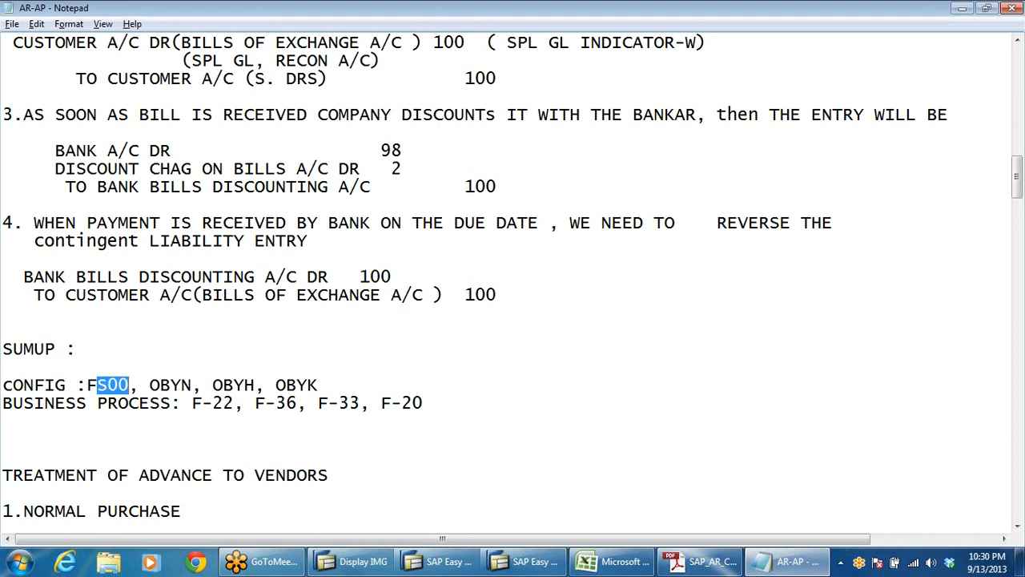
click(76, 386)
double_click(128, 385)
click(181, 386)
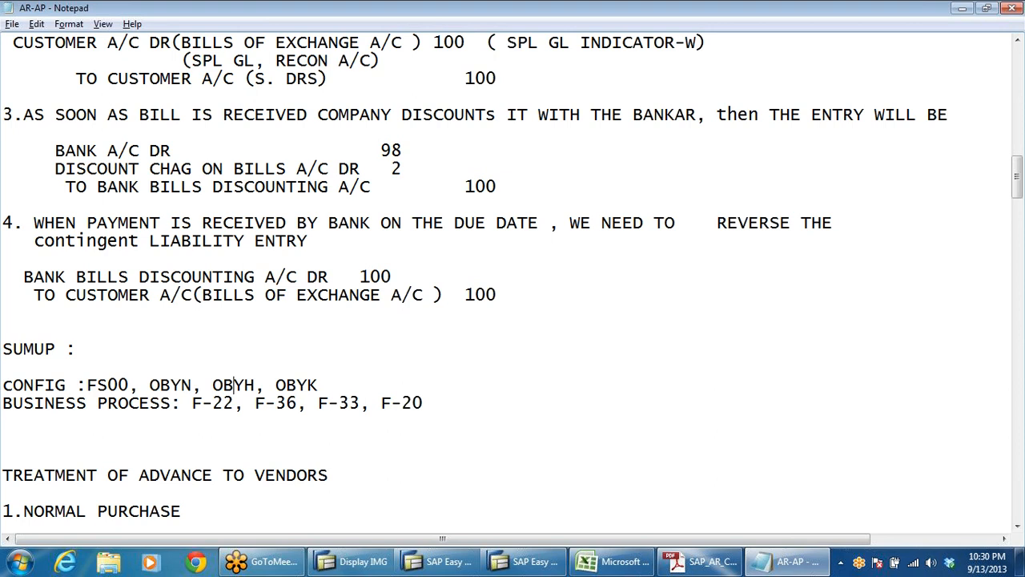
click(317, 386)
click(202, 385)
click(244, 386)
drag(318, 385, 34, 385)
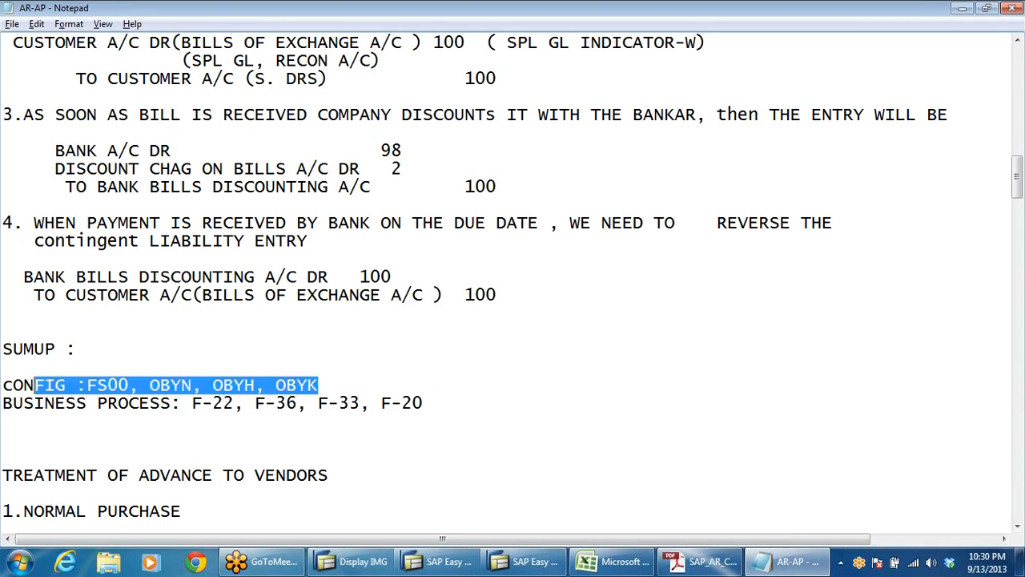
click(318, 385)
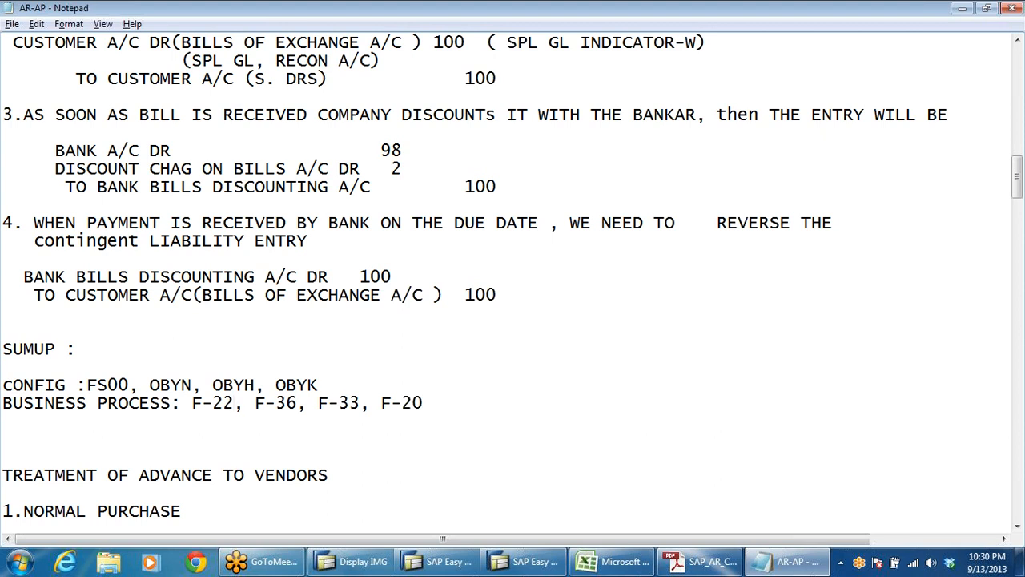
click(286, 403)
drag(423, 403, 360, 403)
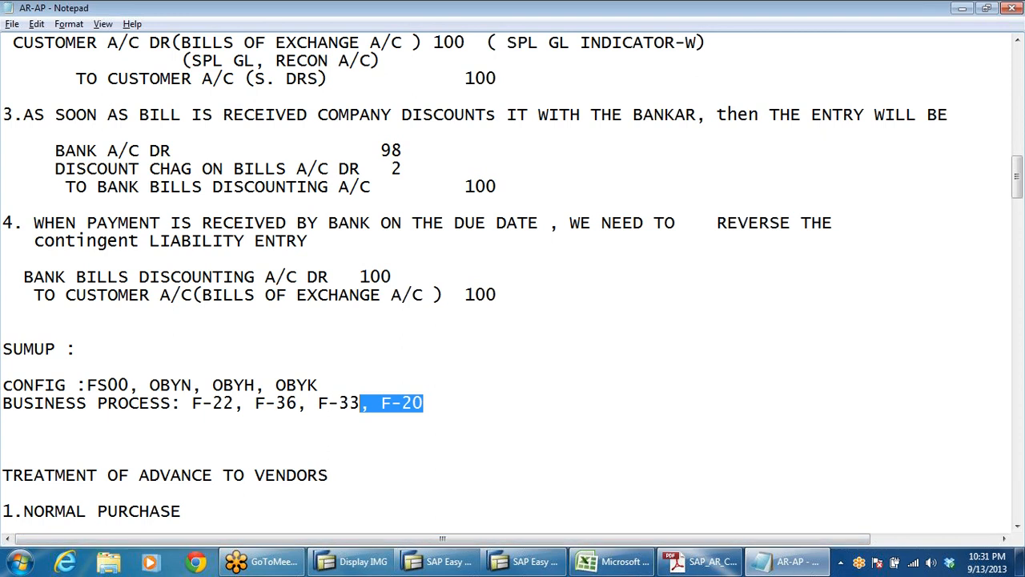
click(545, 566)
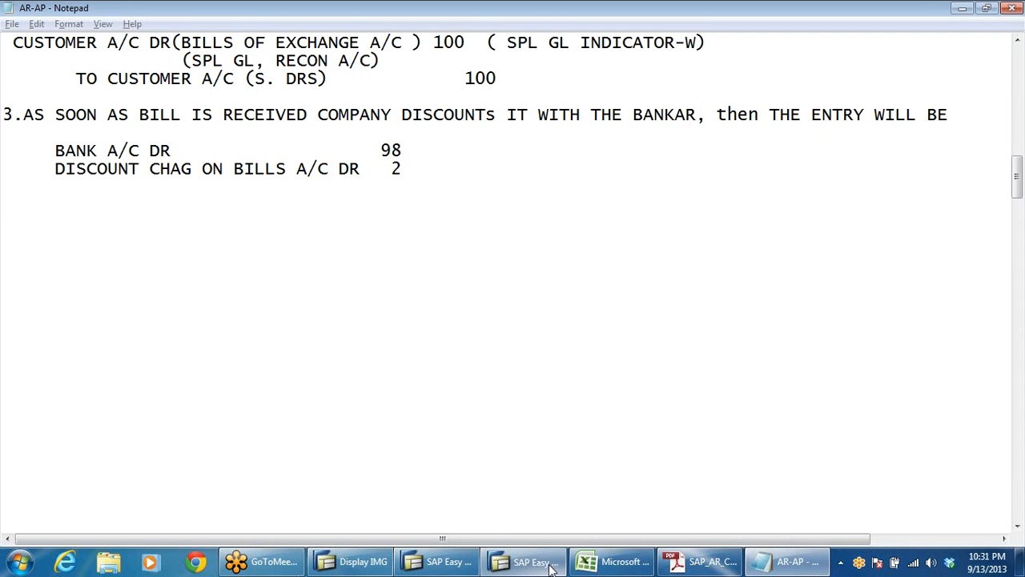
click(440, 561)
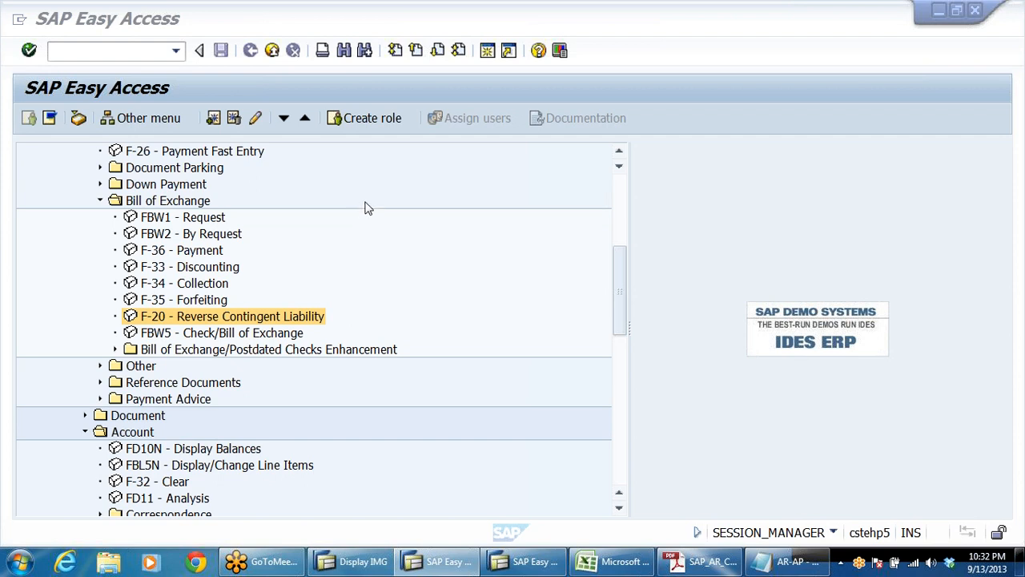
click(424, 308)
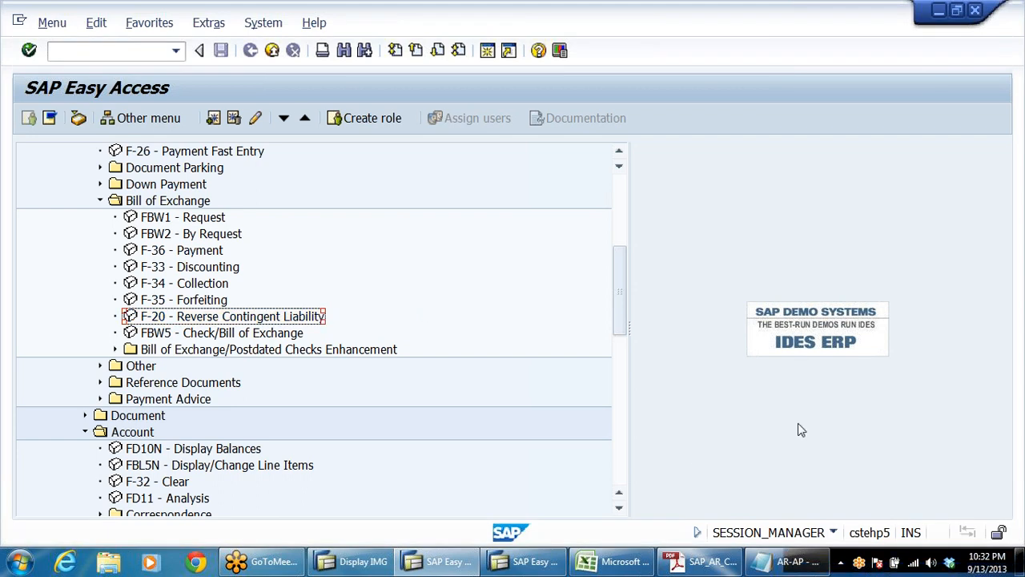
Step: Switch to the accounts receivable configuration notes in Adobe Reader and review the bills of exchange entries through to the Dunning heading
key(alt+Tab)
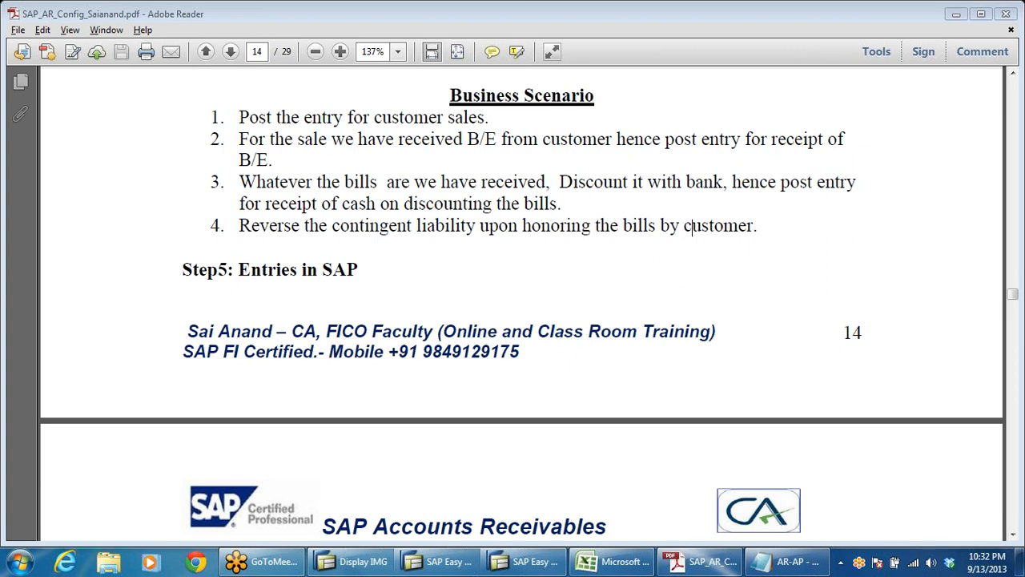
scroll(520, 355, down, 15)
scroll(490, 344, down, 8)
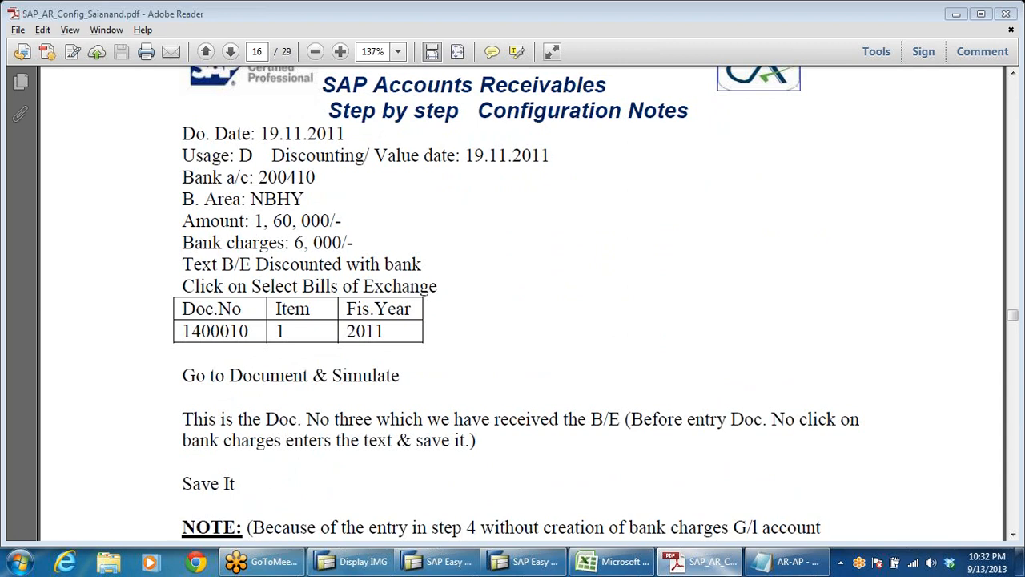
scroll(513, 304, down, 5)
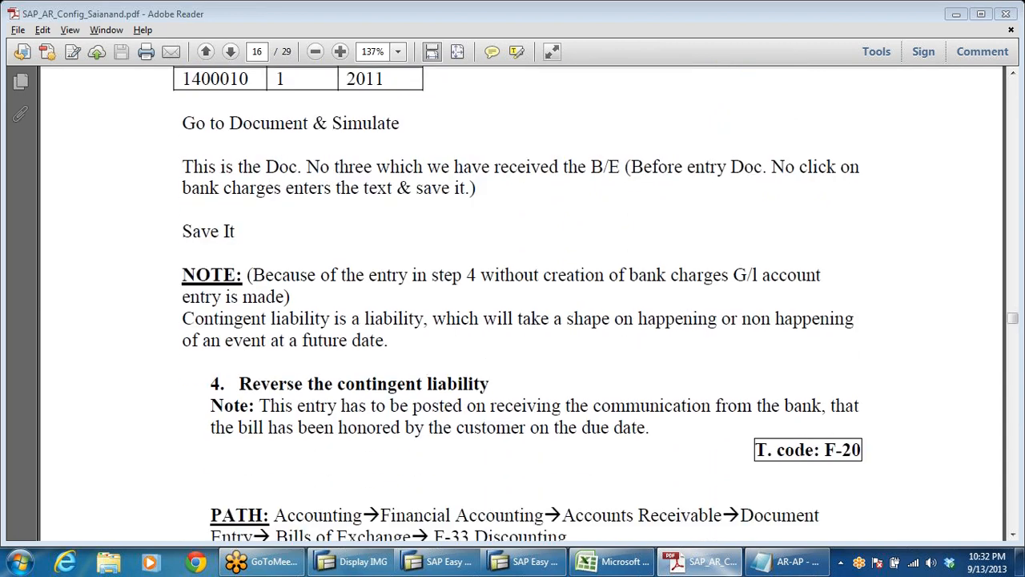
scroll(464, 391, down, 12)
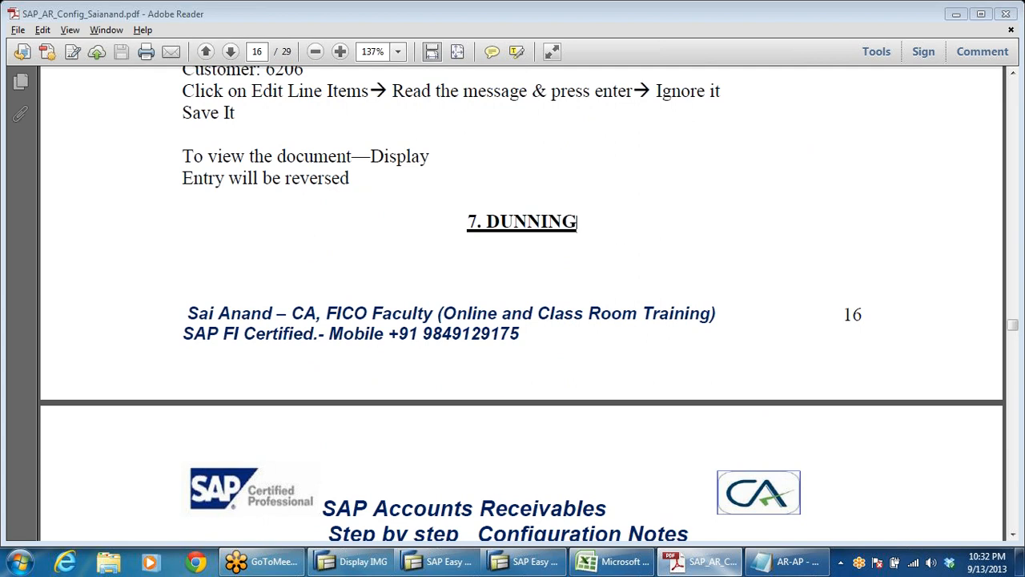
drag(577, 223, 415, 221)
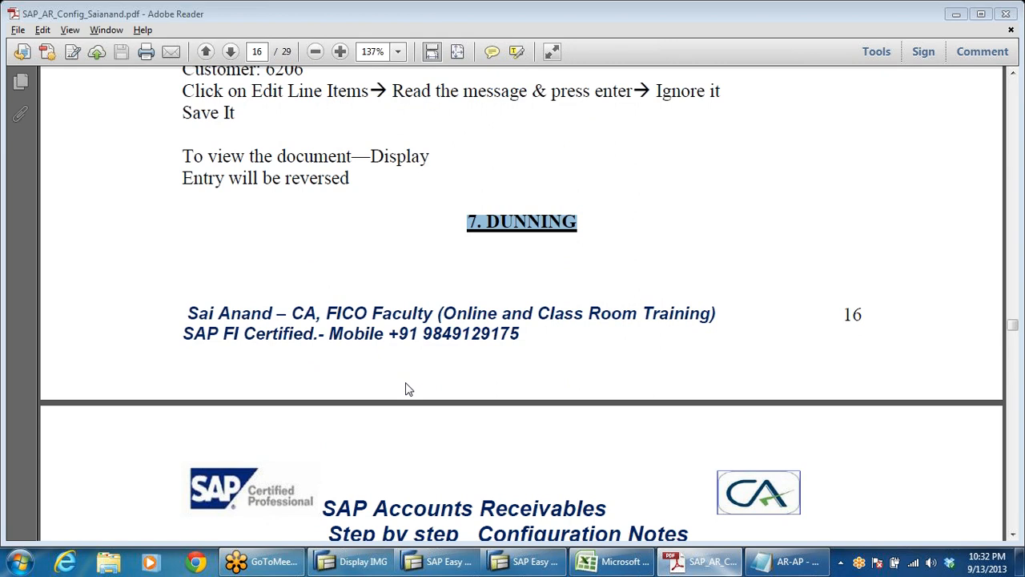
Step: Examine the Dunning introduction and the Define Dunning Procedure steps, rechecking the contingent liability reversal notes before them
scroll(623, 301, down, 3)
scroll(624, 301, down, 5)
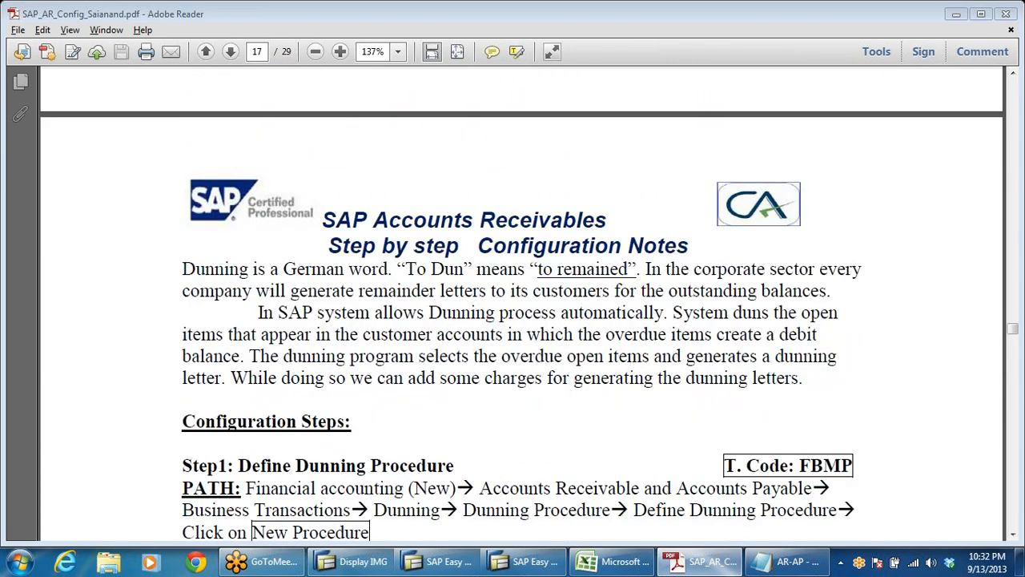
scroll(583, 304, down, 4)
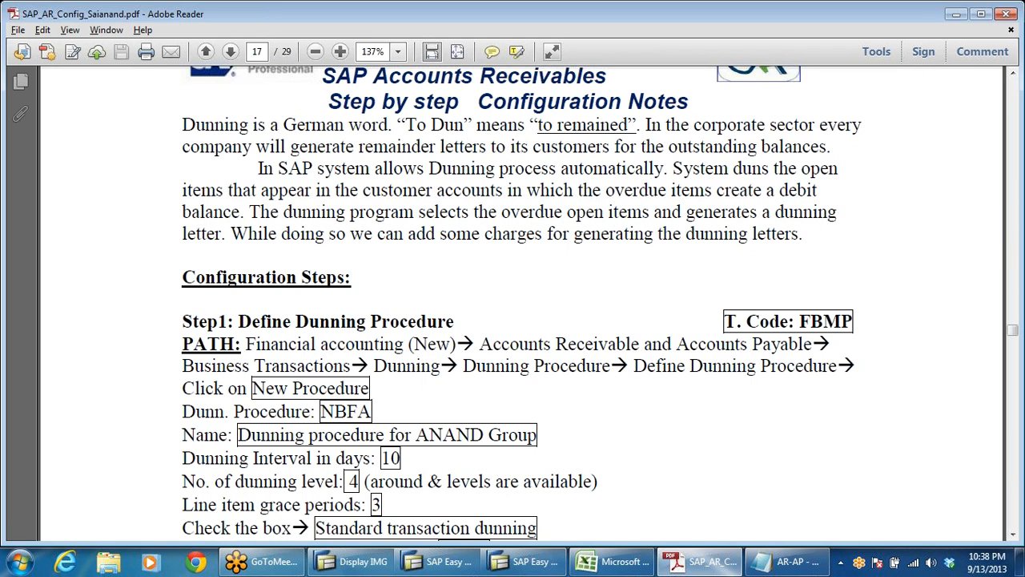
scroll(642, 307, up, 10)
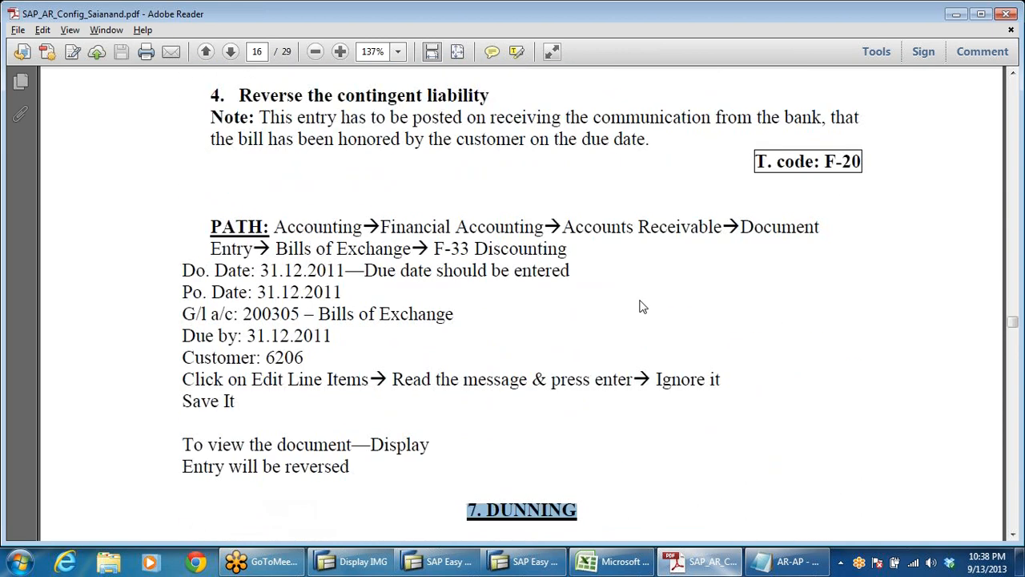
scroll(683, 322, down, 5)
scroll(683, 322, down, 15)
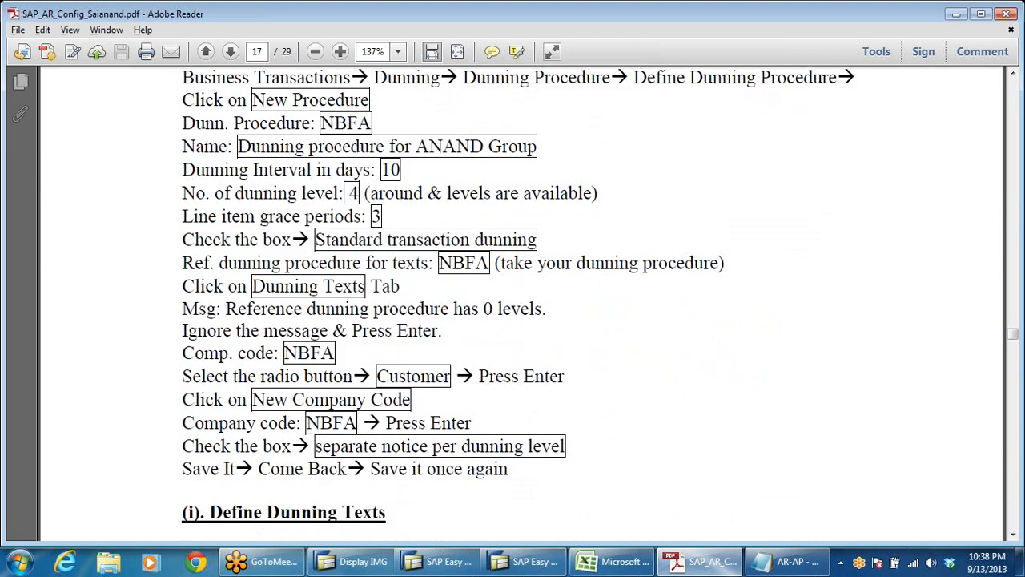
Step: Return to the Accounts Receivables topic list on page 1 and examine the Party Statement of Accounts topic
scroll(651, 290, up, 7)
drag(1013, 336, 1014, 76)
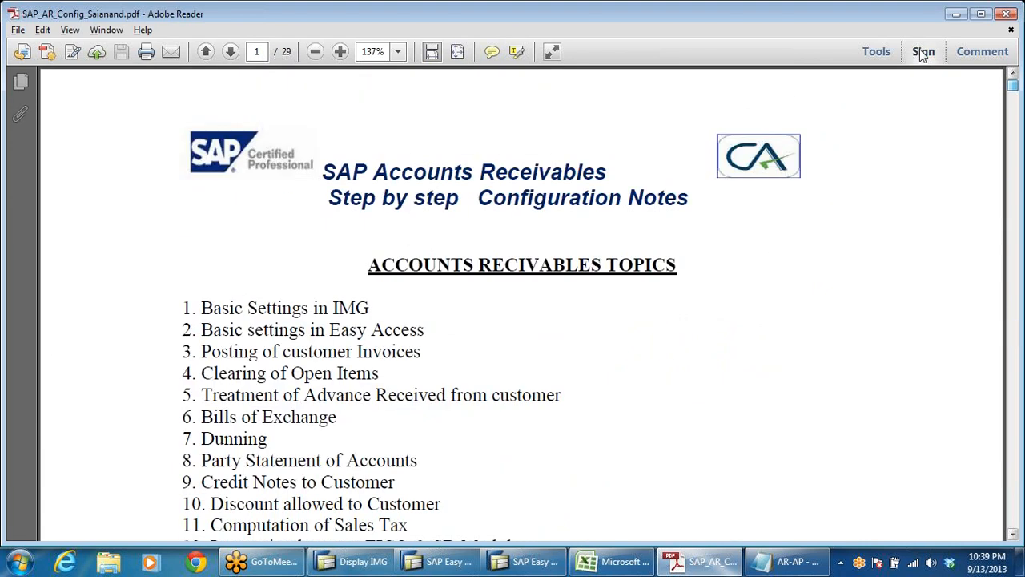
scroll(485, 395, down, 2)
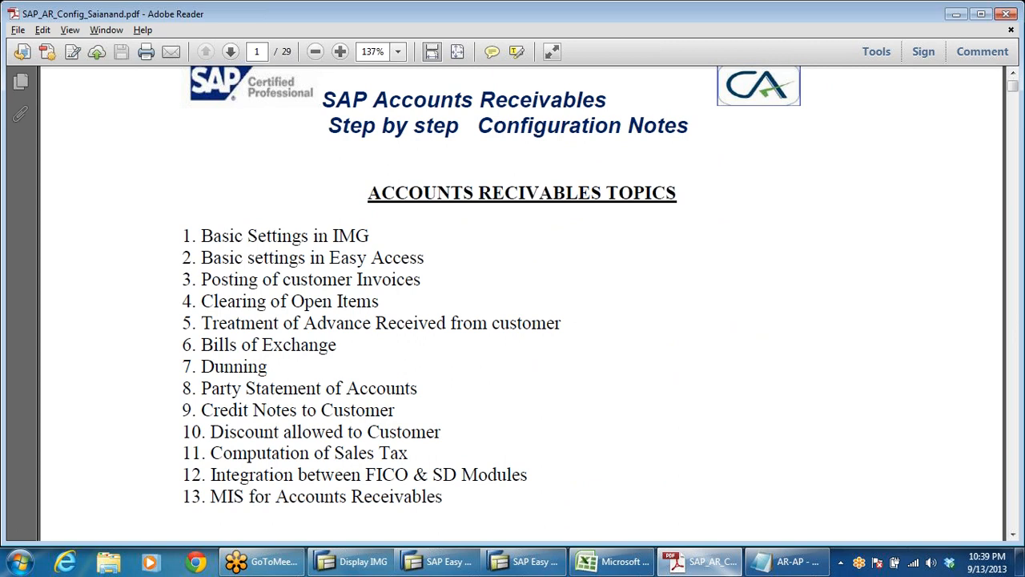
drag(200, 388, 418, 389)
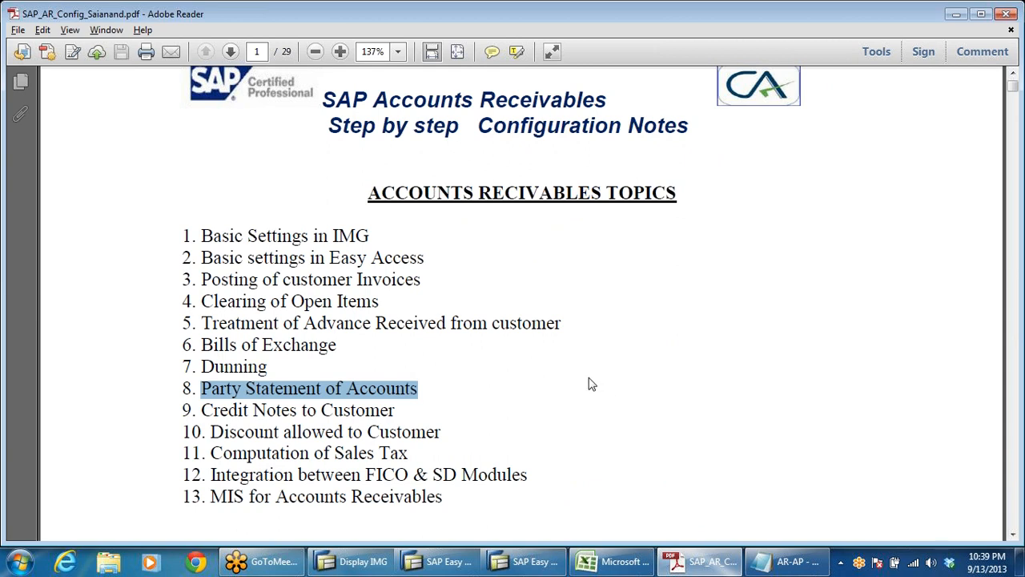
click(281, 394)
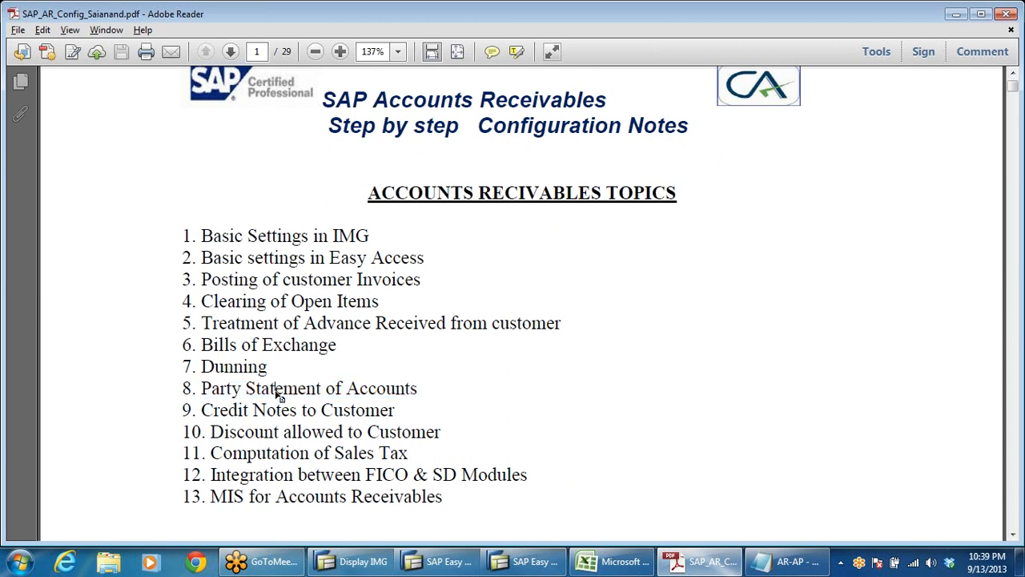